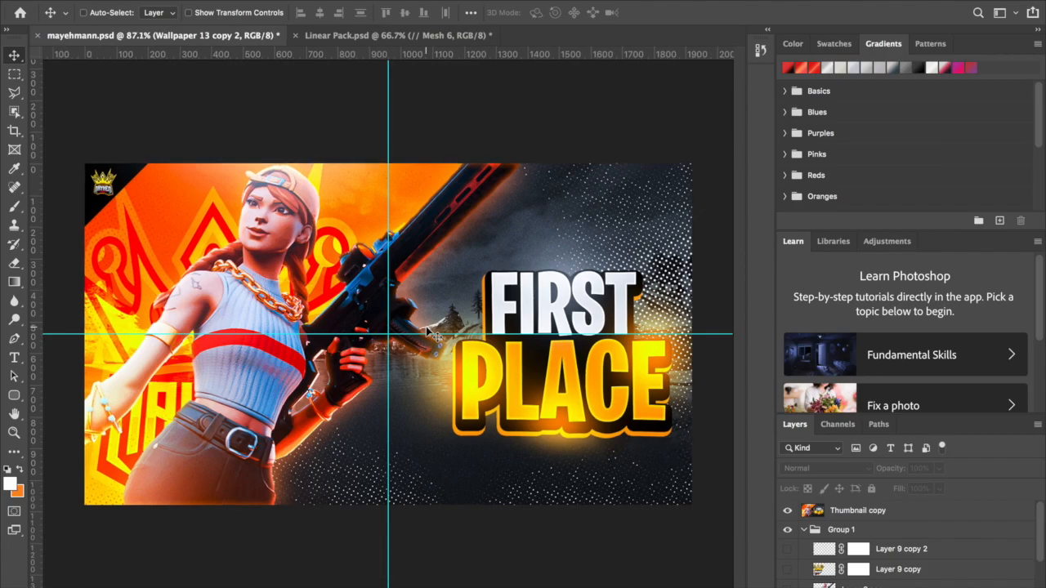
Step: Hide the Thumbnail copy layer and show the character render in Layer 6 copy on its own
click(788, 513)
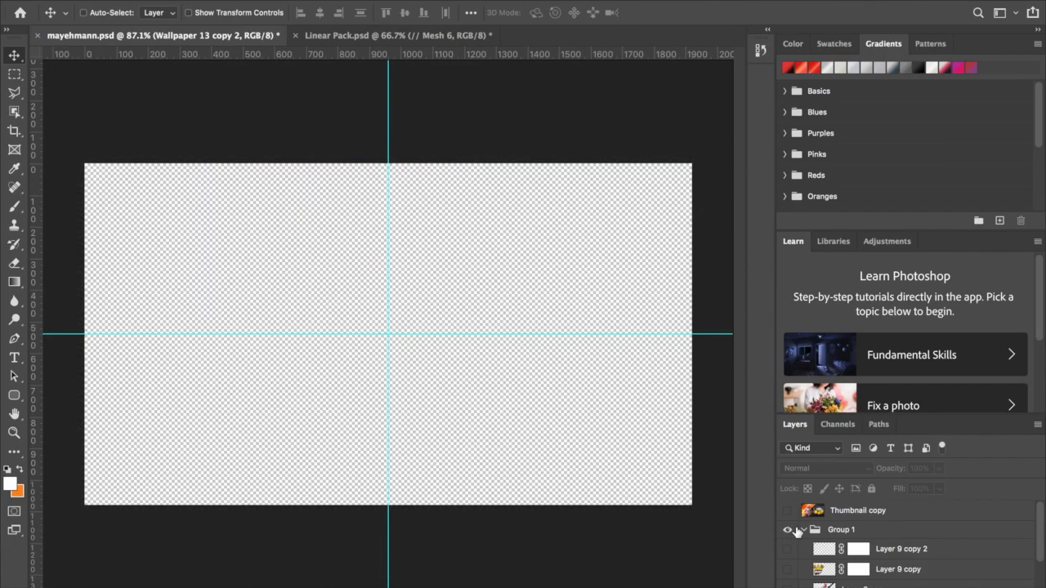
click(790, 585)
click(790, 586)
click(788, 586)
scroll(504, 367, up, 3)
scroll(504, 367, down, 3)
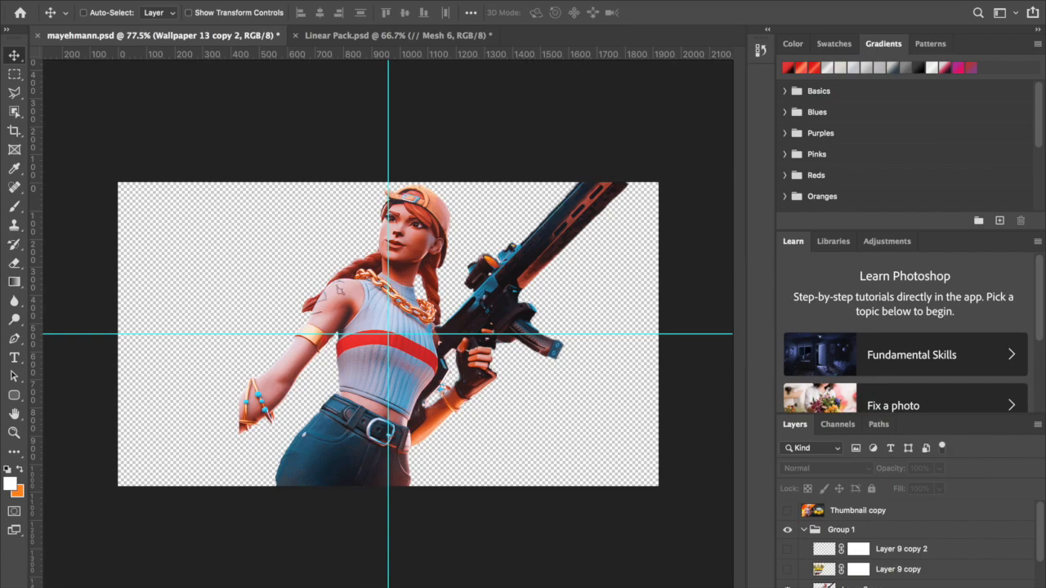
Step: Hide the character render and preview the Layer 9 copy logo and Layer 9 copy 2 one at a time
click(788, 586)
click(788, 570)
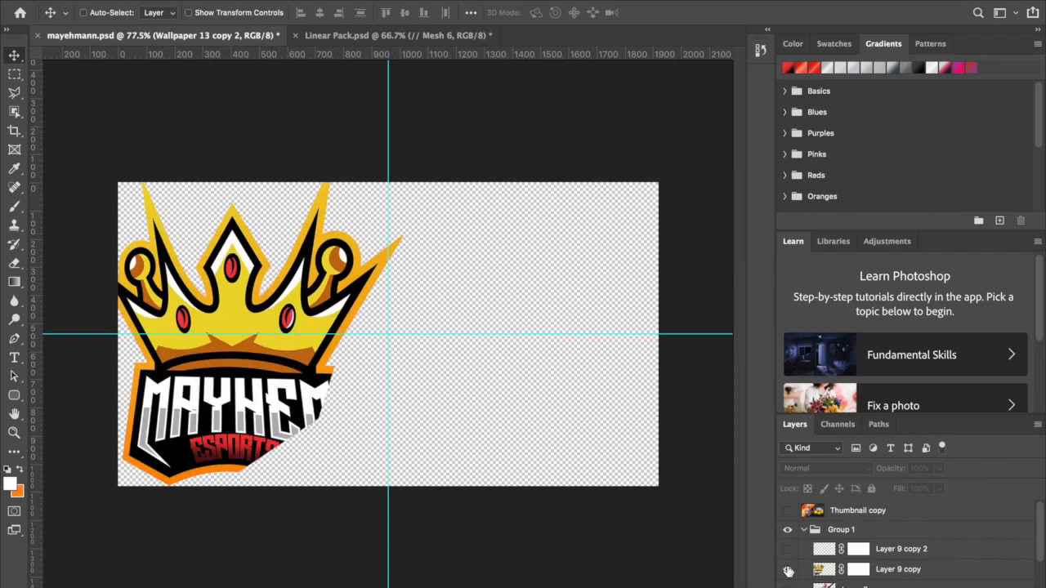
click(788, 570)
click(788, 550)
click(788, 550)
Step: Show the Wallpaper 13 copy 2 background layer at the bottom of Group 1
scroll(787, 563, down, 1)
click(787, 583)
click(787, 583)
click(787, 584)
key(ctrl+plus)
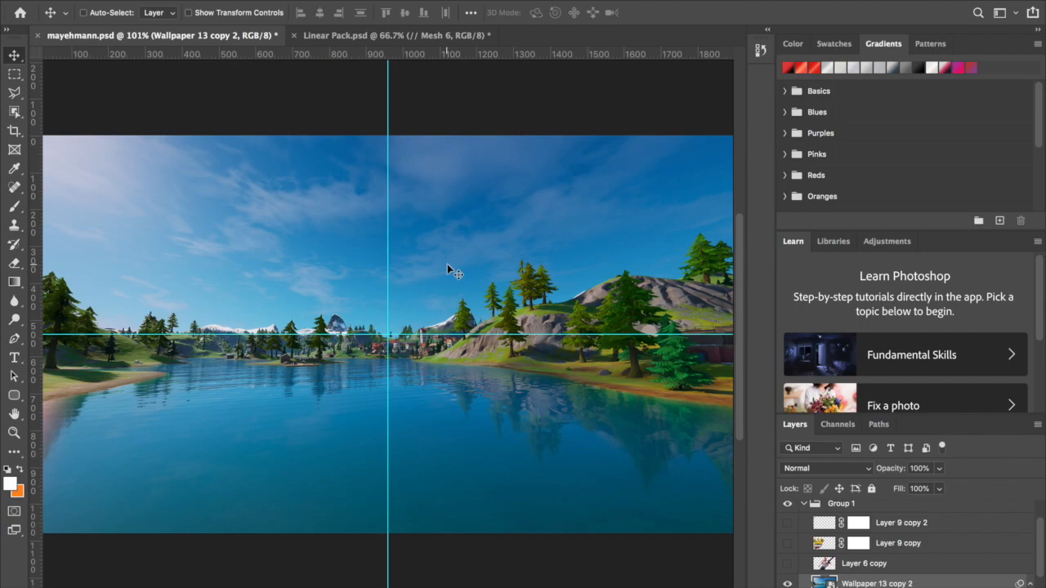
scroll(447, 264, up, 3)
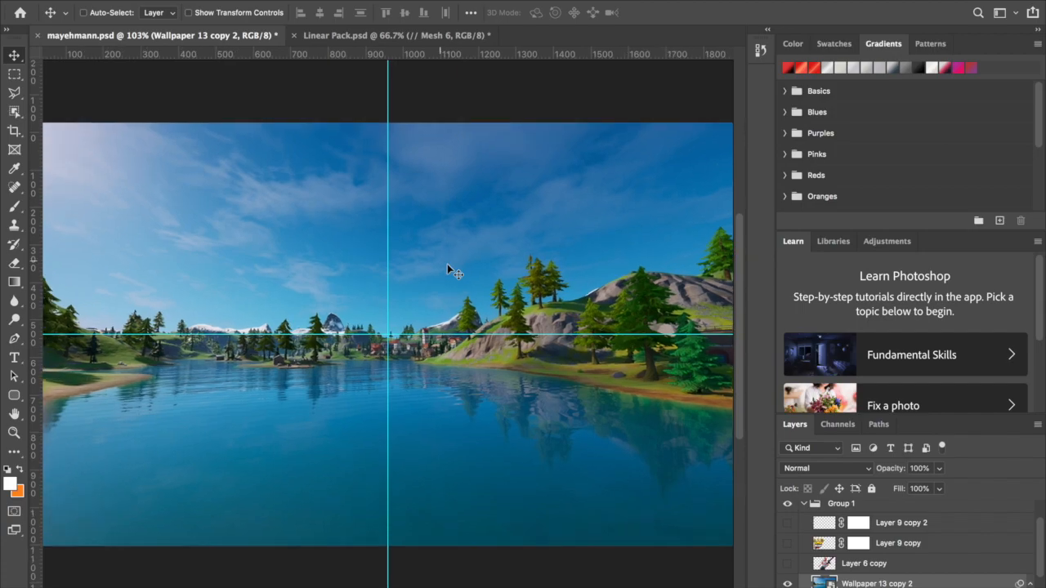
scroll(447, 264, down, 2)
scroll(447, 265, down, 5)
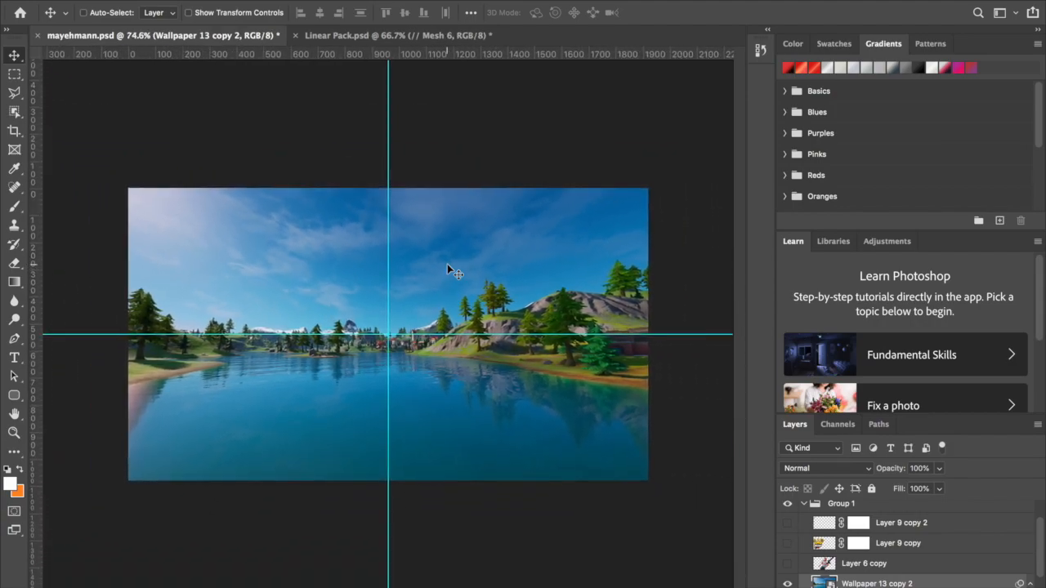
scroll(447, 270, up, 1)
scroll(821, 556, down, 2)
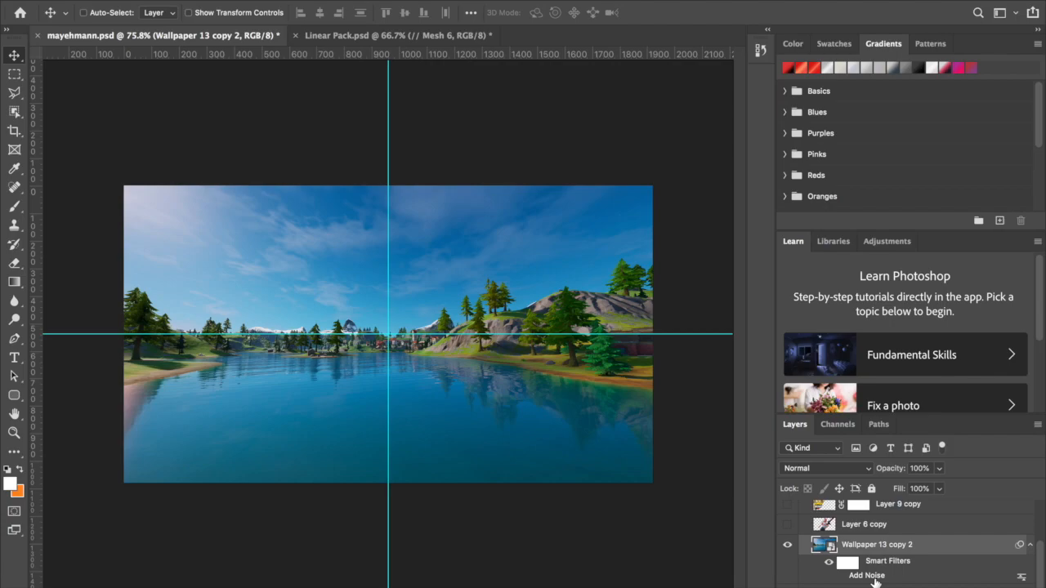
scroll(660, 450, up, 2)
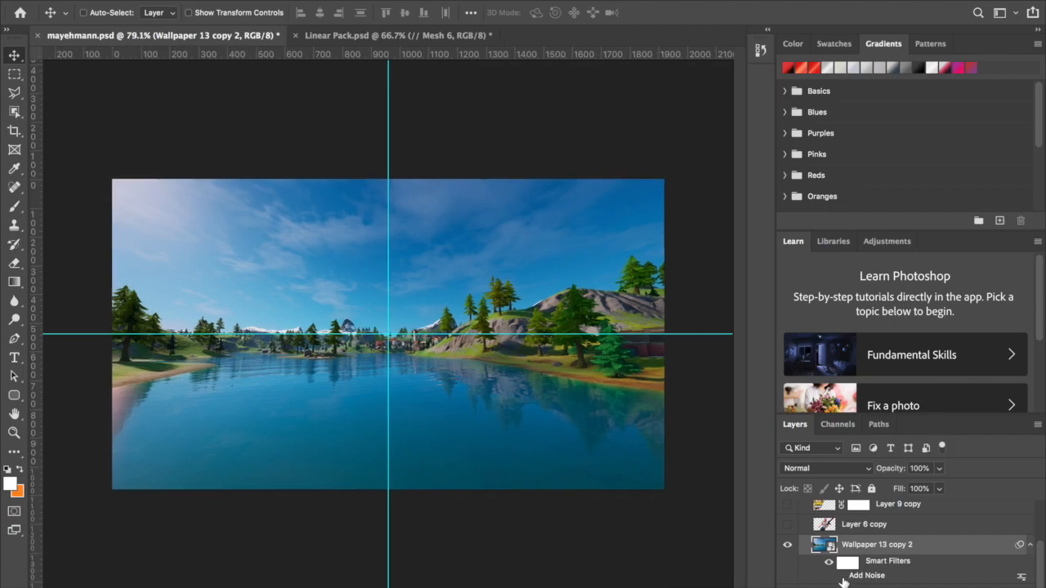
Step: Apply an Add Noise filter of about 7 % with Uniform distribution and Monochromatic enabled to the Wallpaper 13 copy 2 layer
click(338, 1)
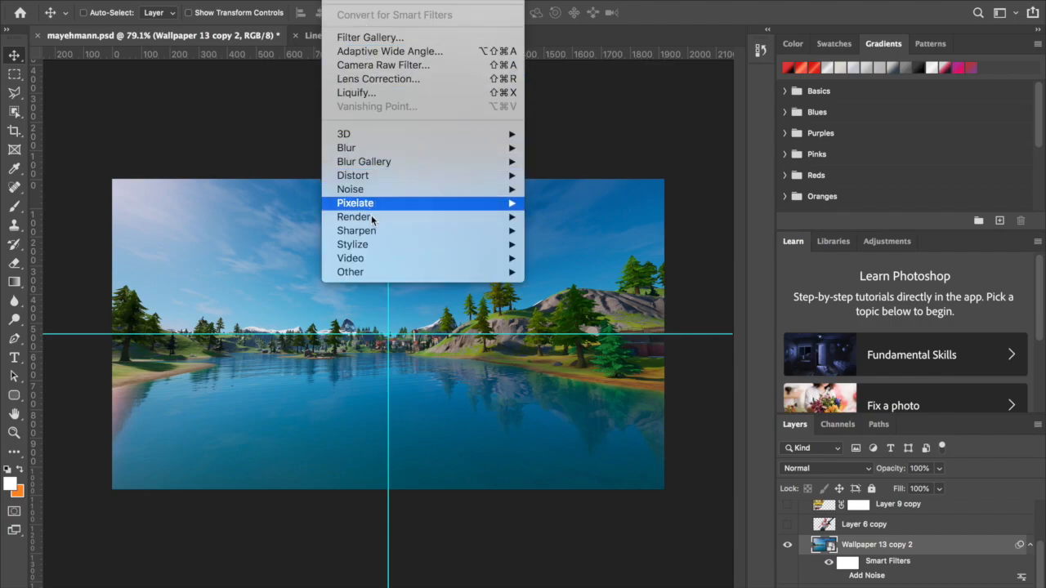
mouse_move(379, 195)
click(576, 190)
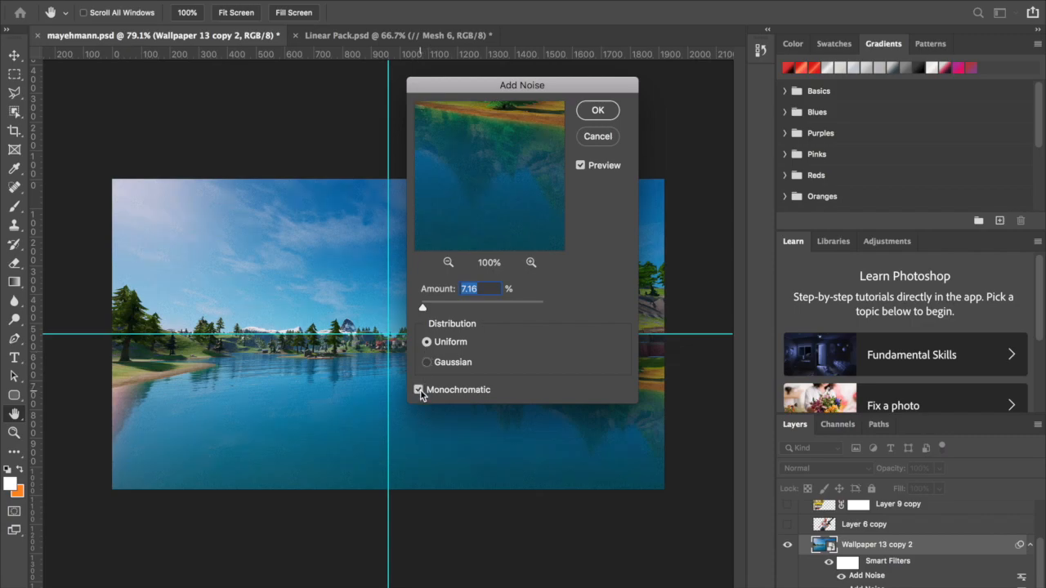
drag(421, 302, 422, 307)
click(599, 110)
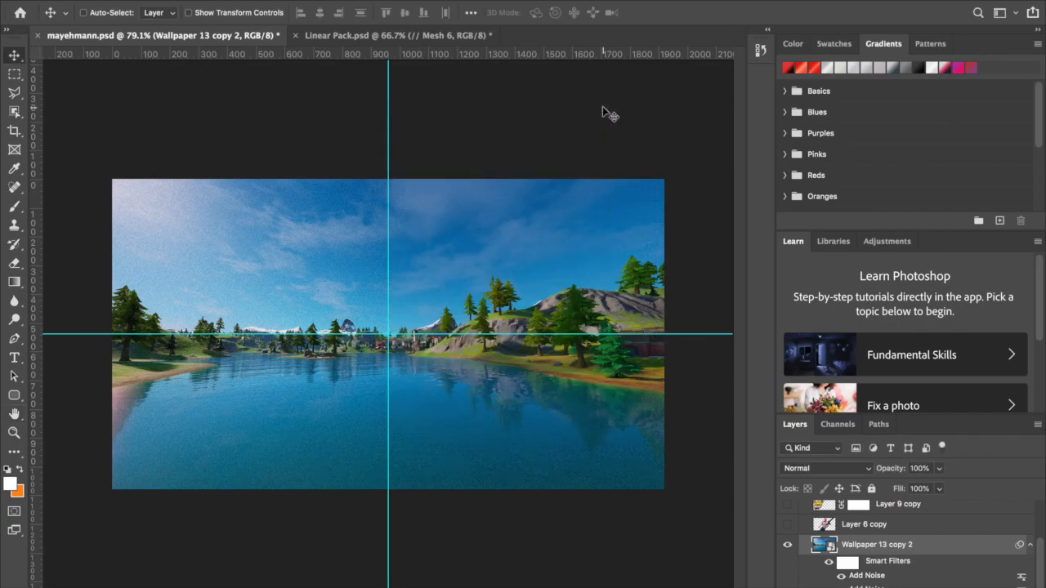
key(super+0)
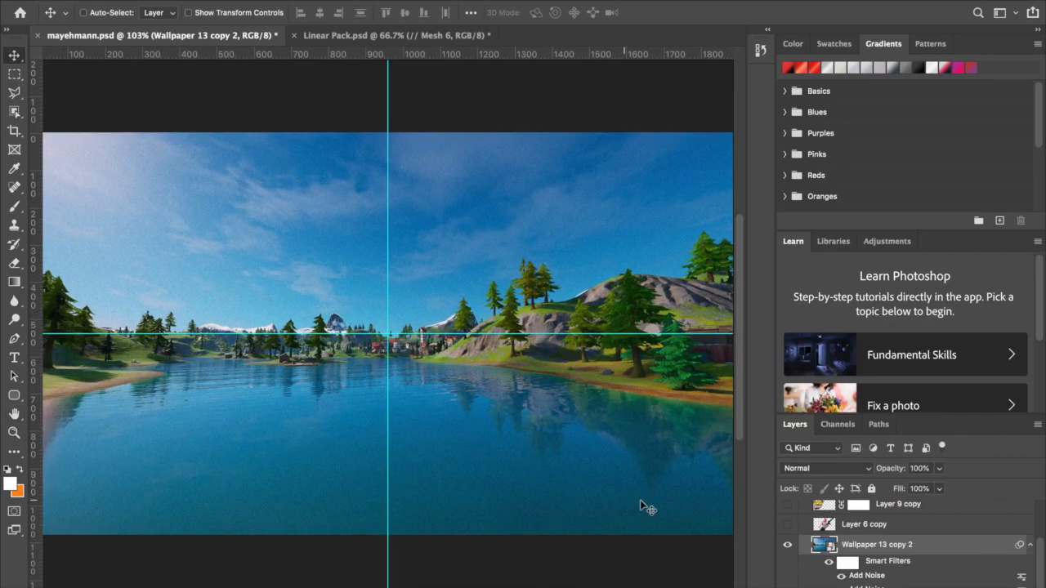
right_click(915, 553)
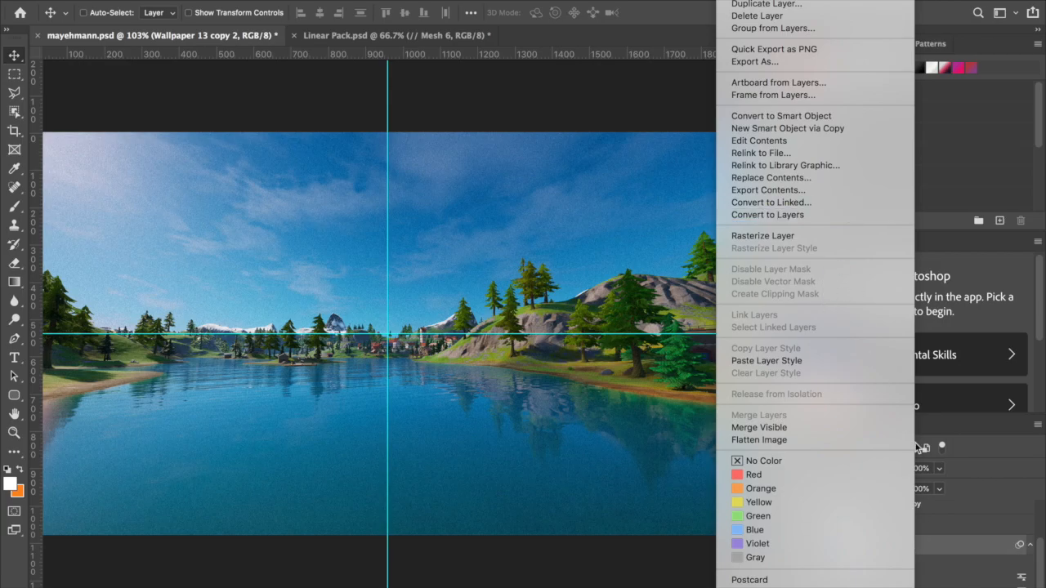
click(957, 551)
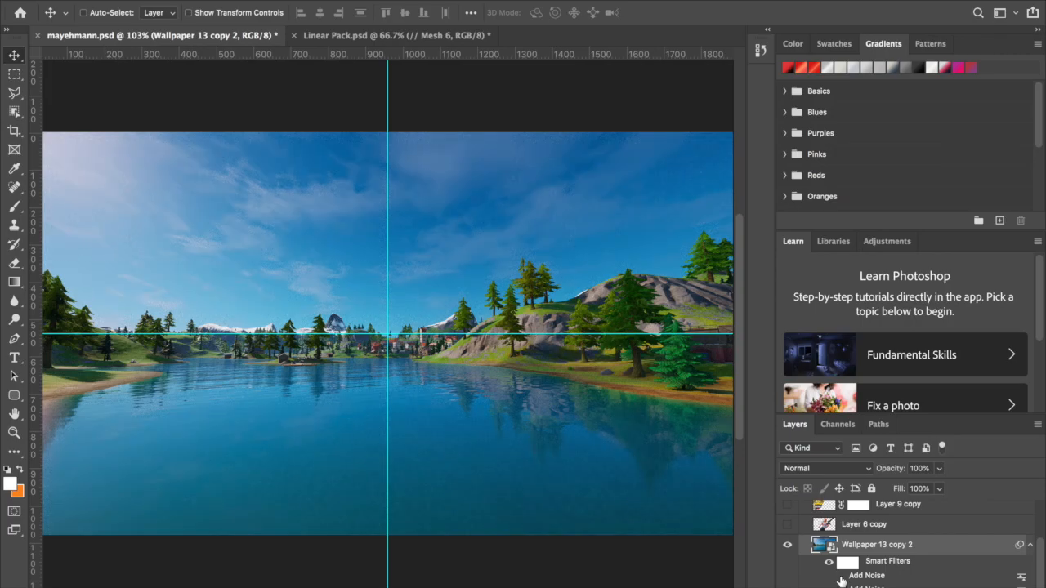
Step: Show the character render in Layer 6 copy and move it to the left half of the canvas
scroll(849, 555, up, 1)
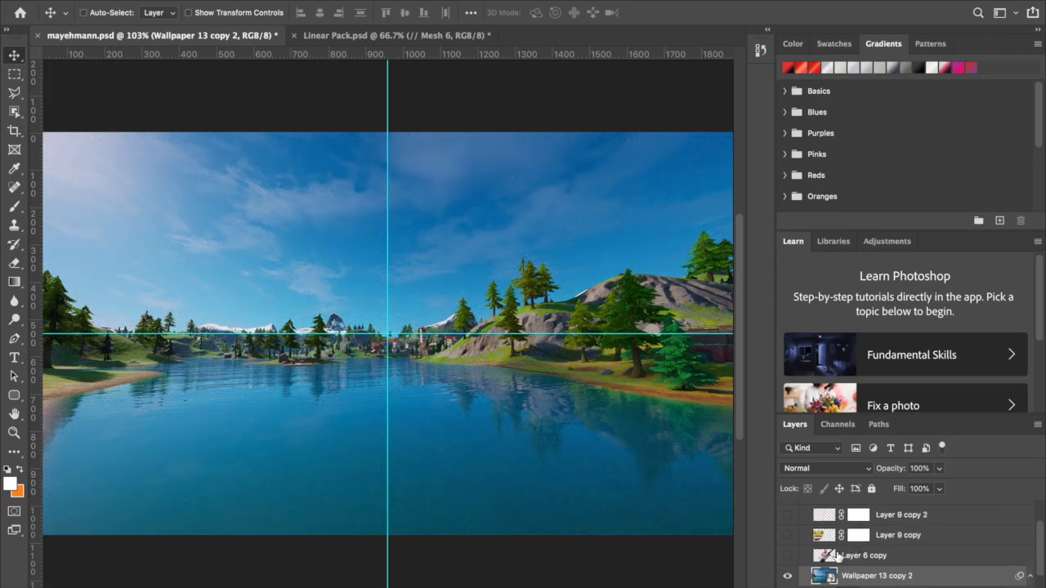
click(787, 555)
click(876, 558)
scroll(504, 464, down, 3)
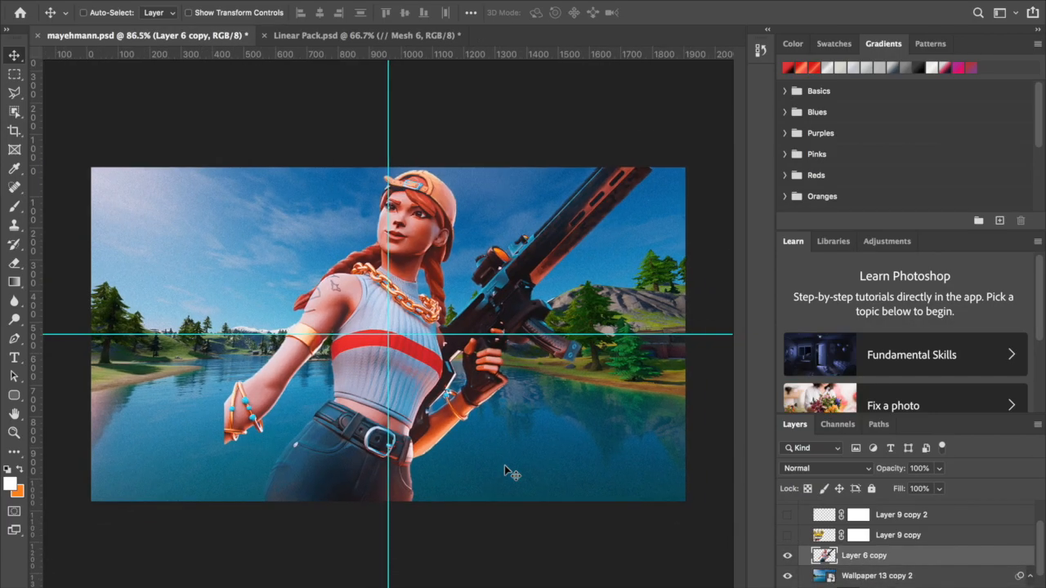
drag(484, 405, 373, 408)
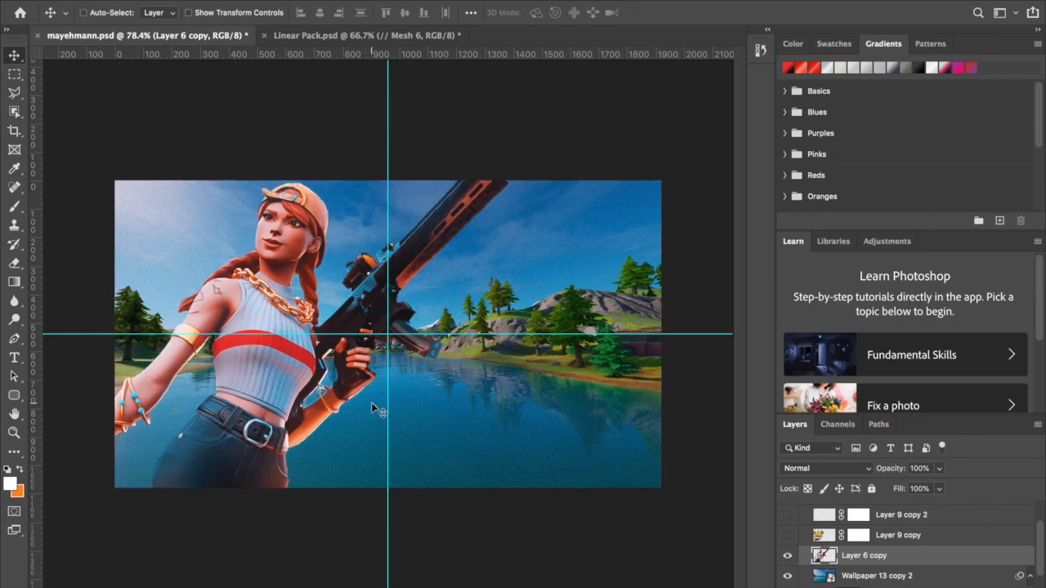
Step: Add a Gradient Map adjustment layer directly above the Wallpaper 13 copy 2 layer
scroll(878, 572, down, 2)
click(899, 555)
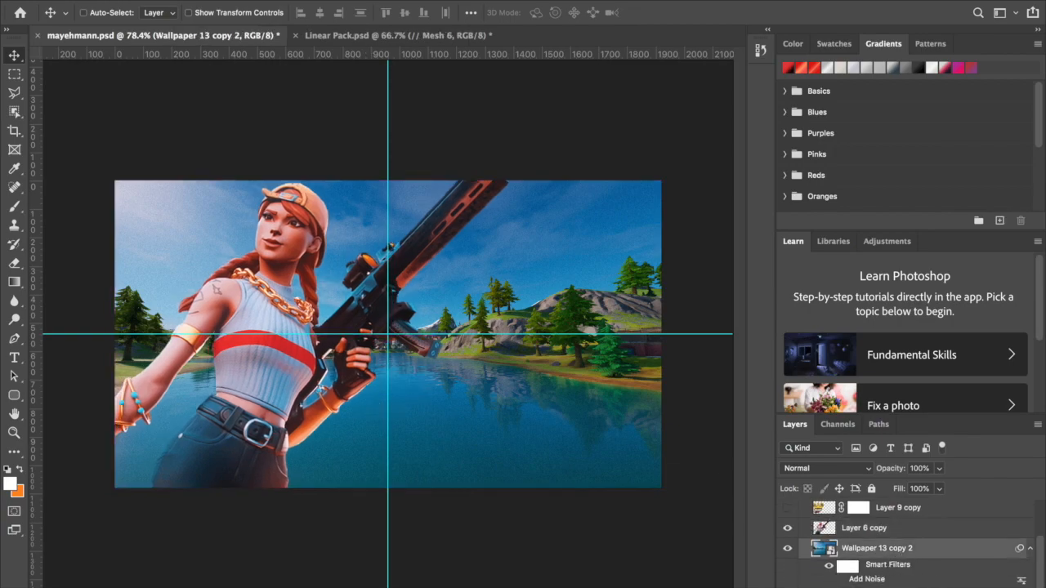
click(958, 587)
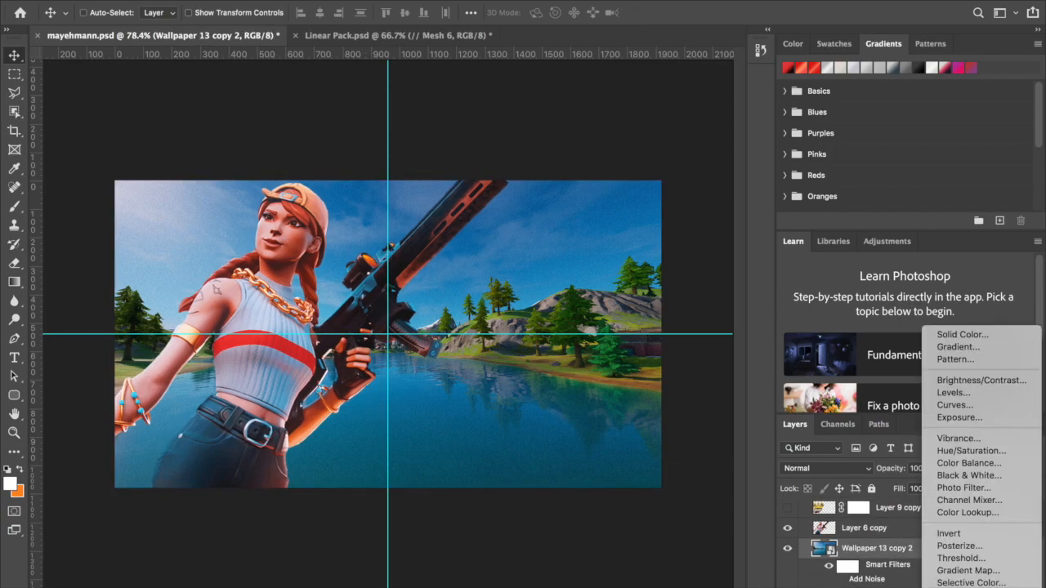
click(968, 571)
Step: Set the gradient map to the Black, White preset and shift its midpoint well toward white to darken the background
click(646, 129)
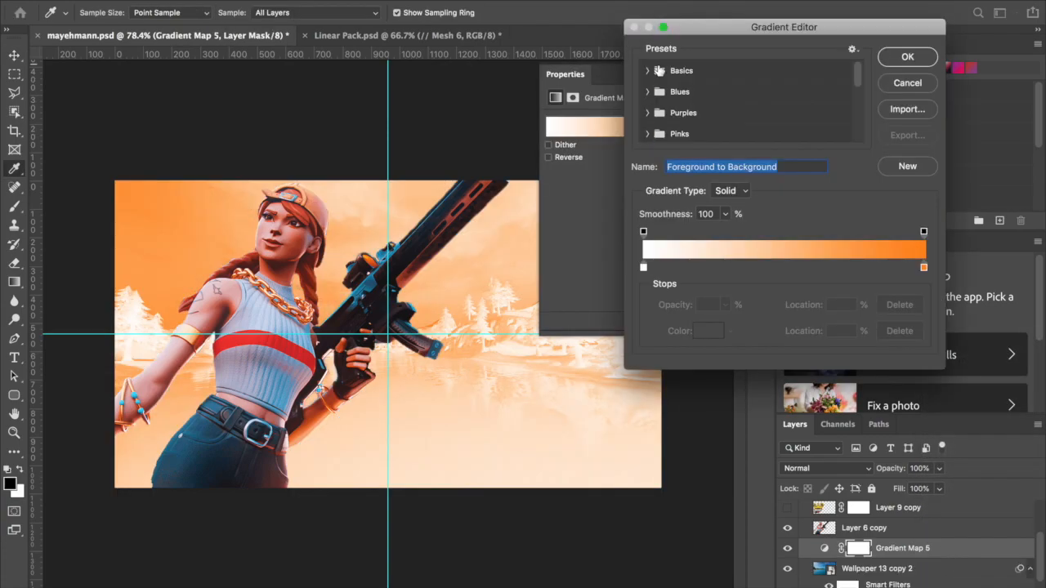
click(648, 70)
click(712, 93)
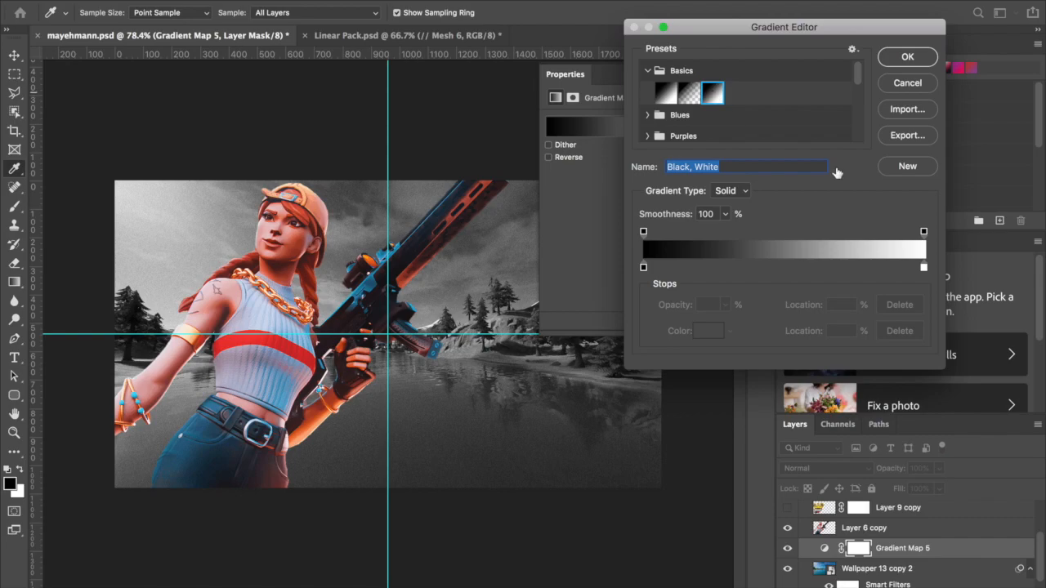
click(643, 267)
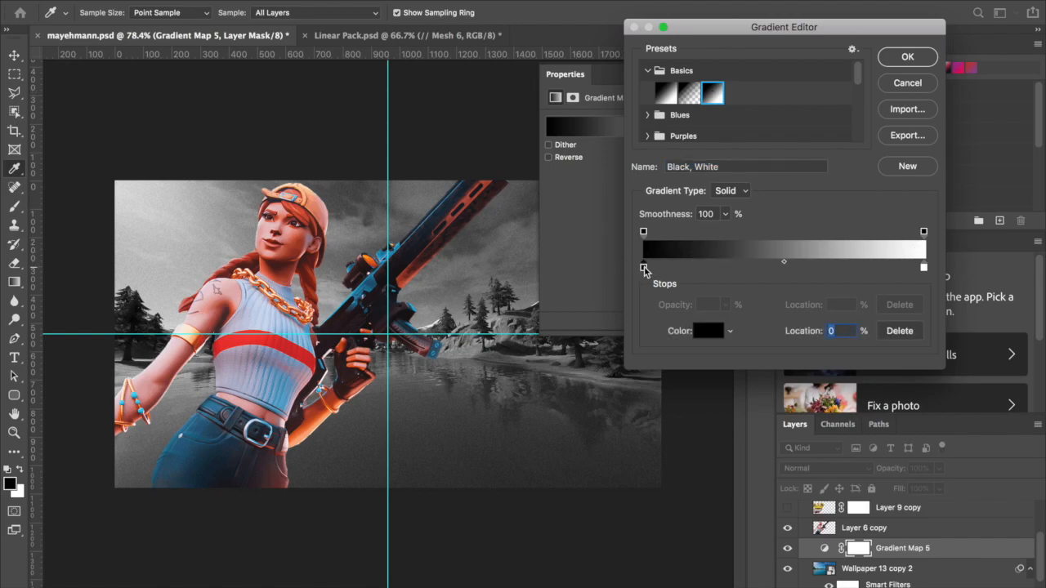
drag(782, 264, 887, 266)
click(907, 57)
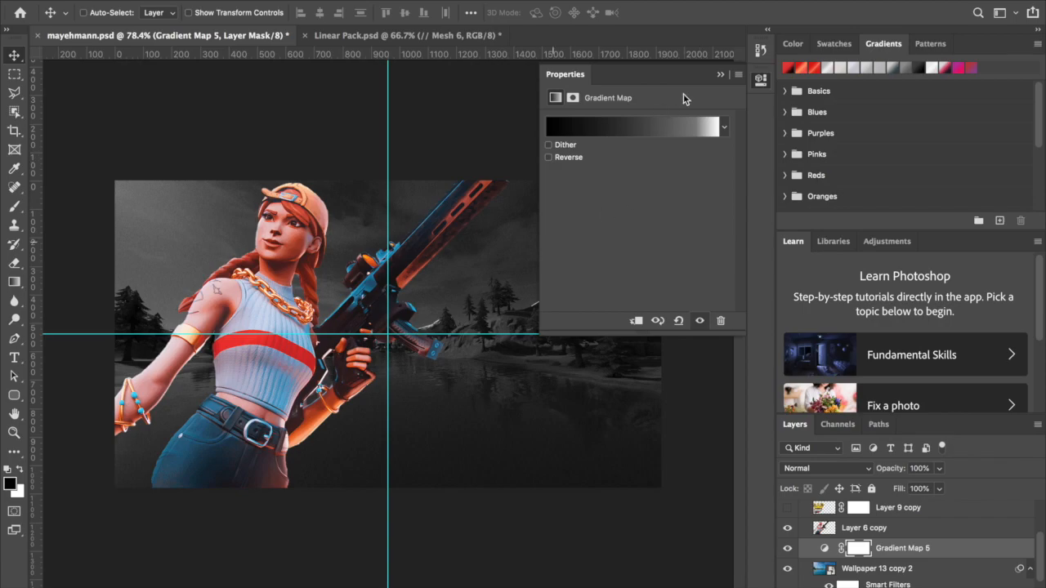
click(738, 75)
click(756, 119)
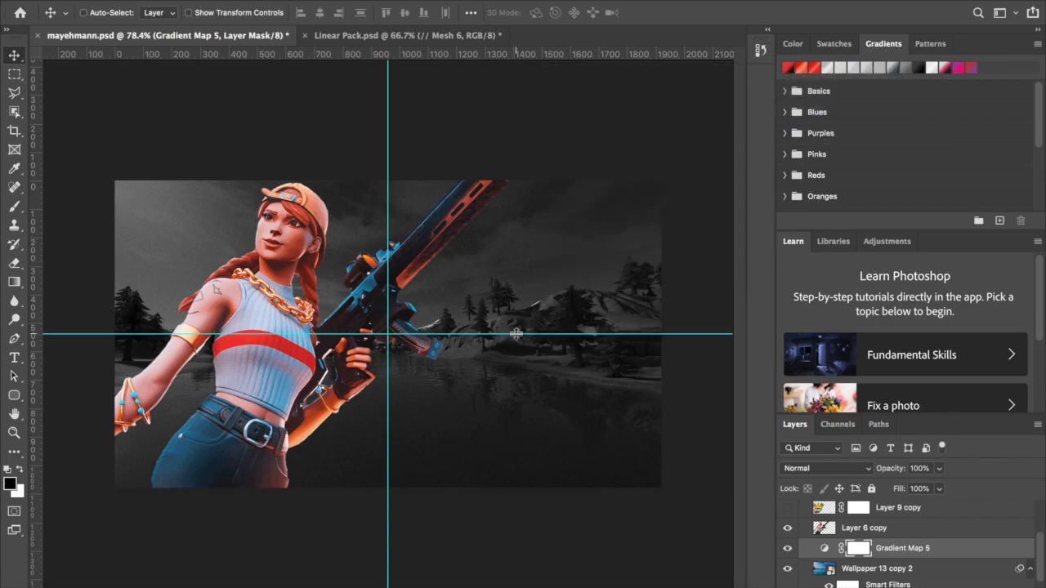
Step: Clip the black-and-white gradient map to the Wallpaper 13 copy 2 layer
drag(881, 567, 883, 556)
alt+click(883, 558)
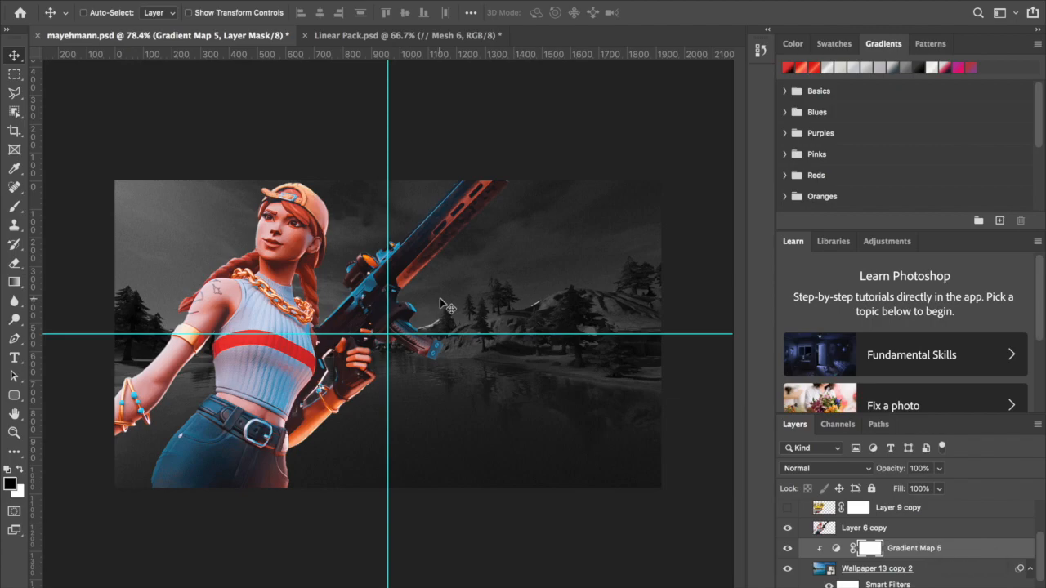
scroll(445, 306, up, 3)
scroll(446, 307, down, 4)
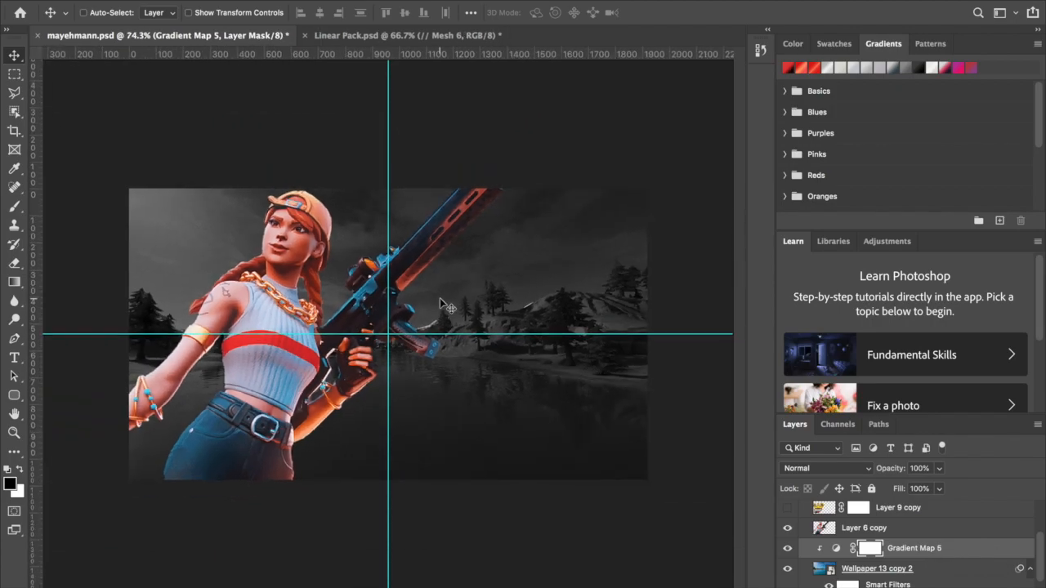
scroll(443, 304, up, 1)
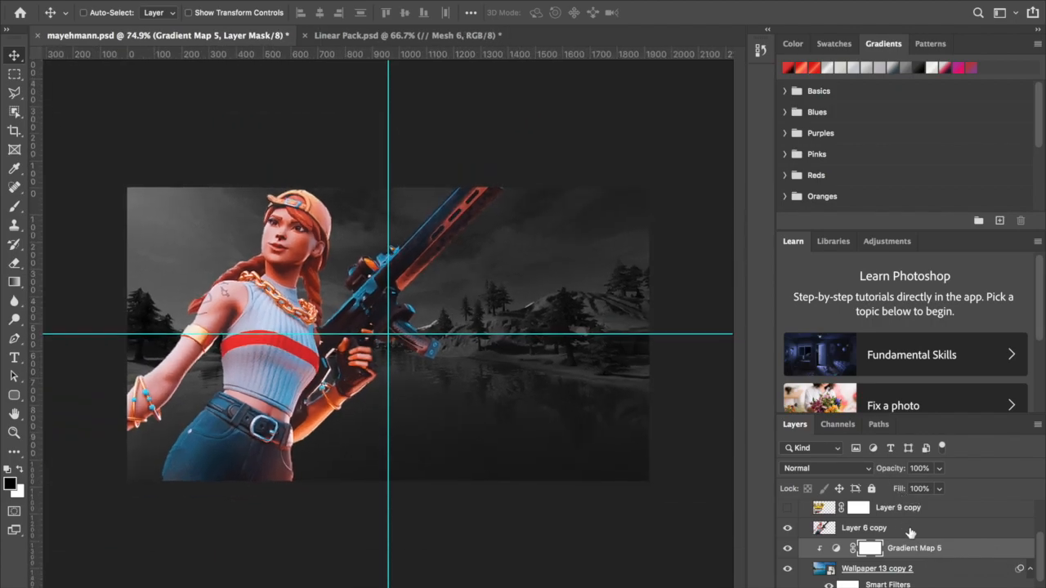
Step: Create a new layer below the character and draw a closed Pen path around the canvas's left side, running diagonally along the rifle
key(alt+shift+super+n)
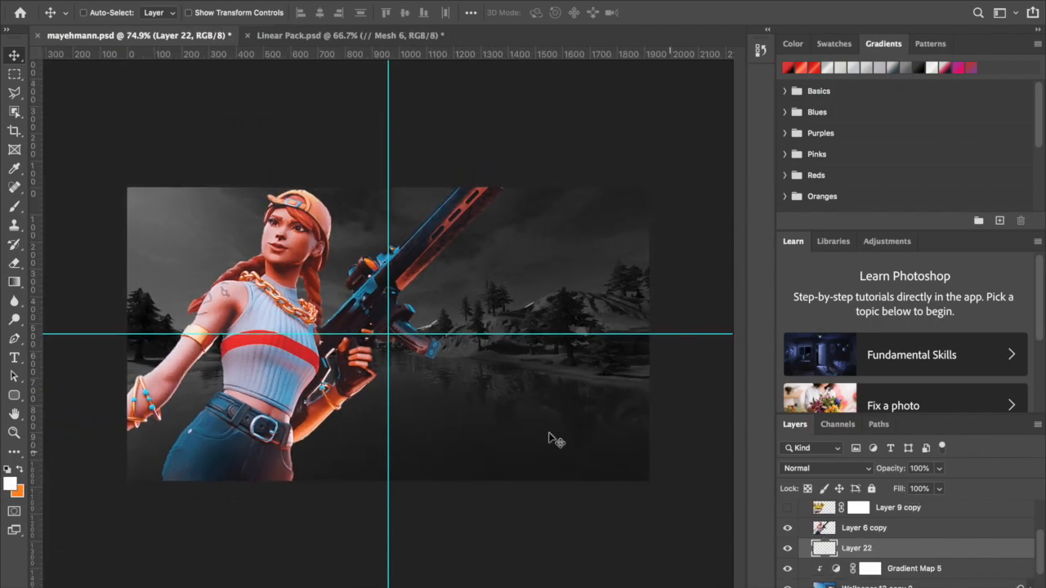
click(13, 337)
click(514, 163)
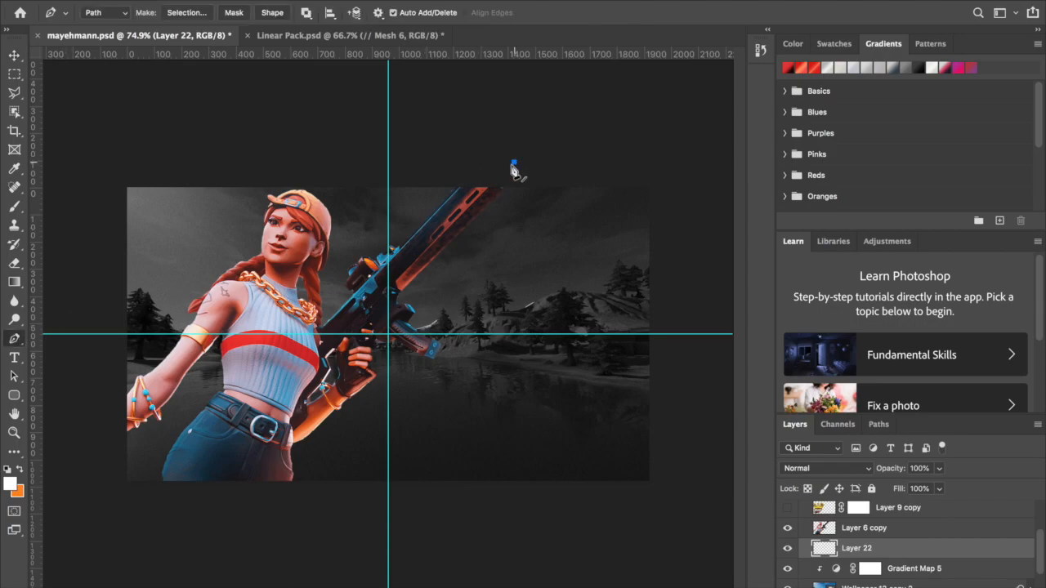
click(285, 367)
click(272, 506)
click(95, 512)
click(95, 197)
click(136, 130)
click(514, 163)
Step: Add a Gradient Map adjustment layer masked by the drawn path and load the first preset of the Oranges group, red through orange
click(919, 587)
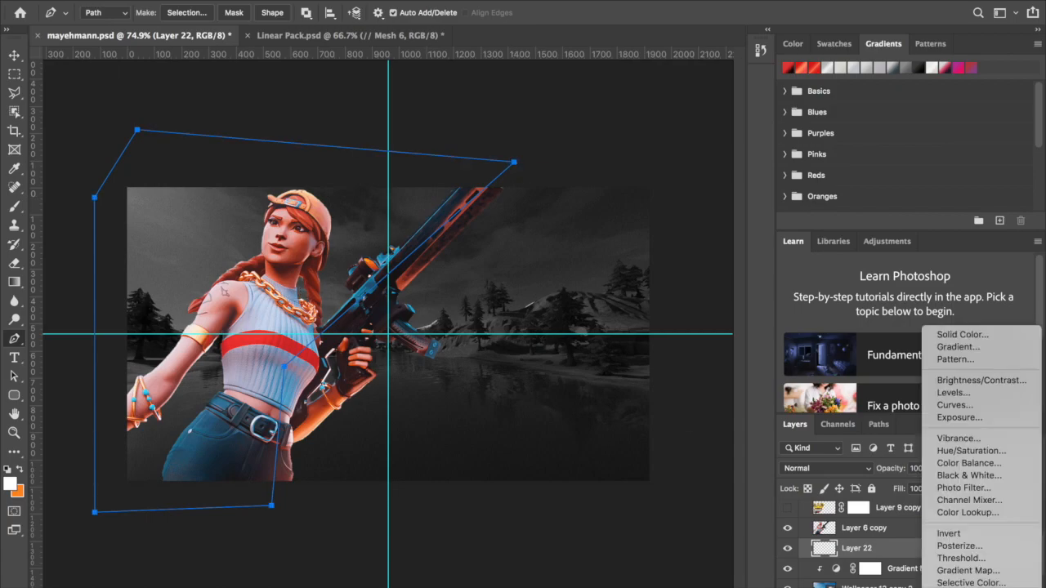
click(979, 570)
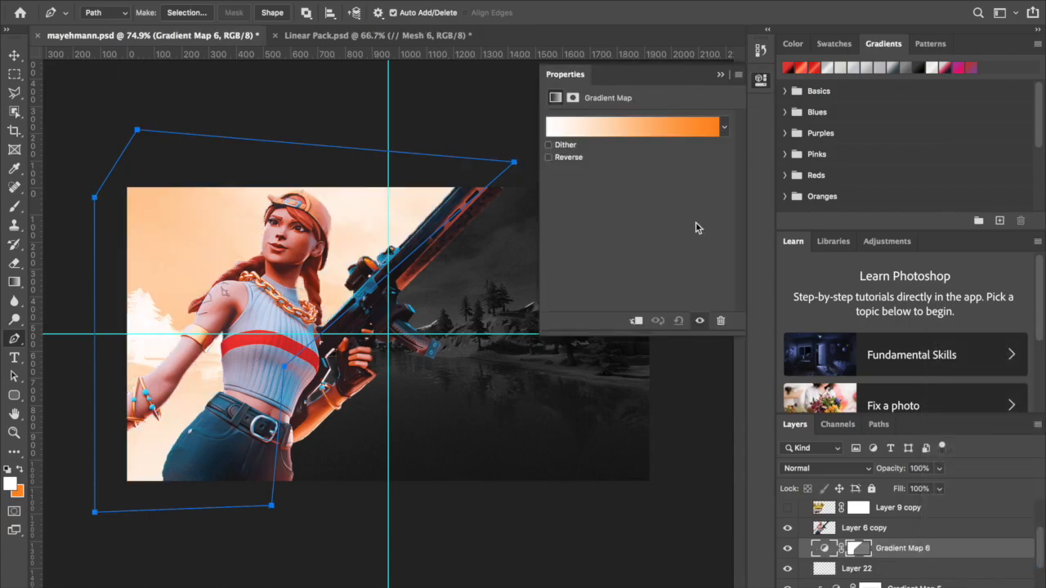
click(653, 140)
scroll(647, 116, down, 3)
click(647, 105)
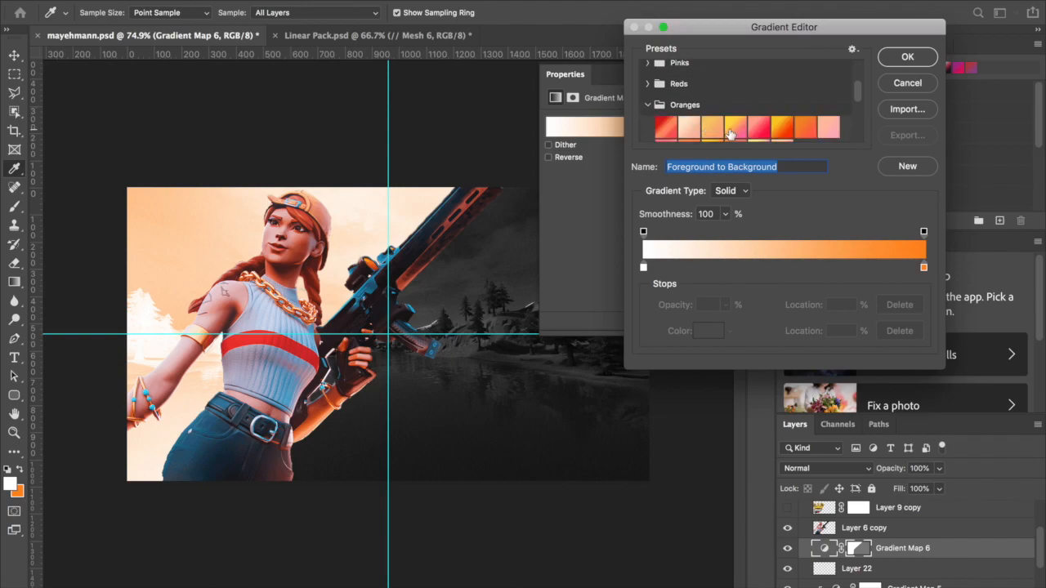
click(772, 128)
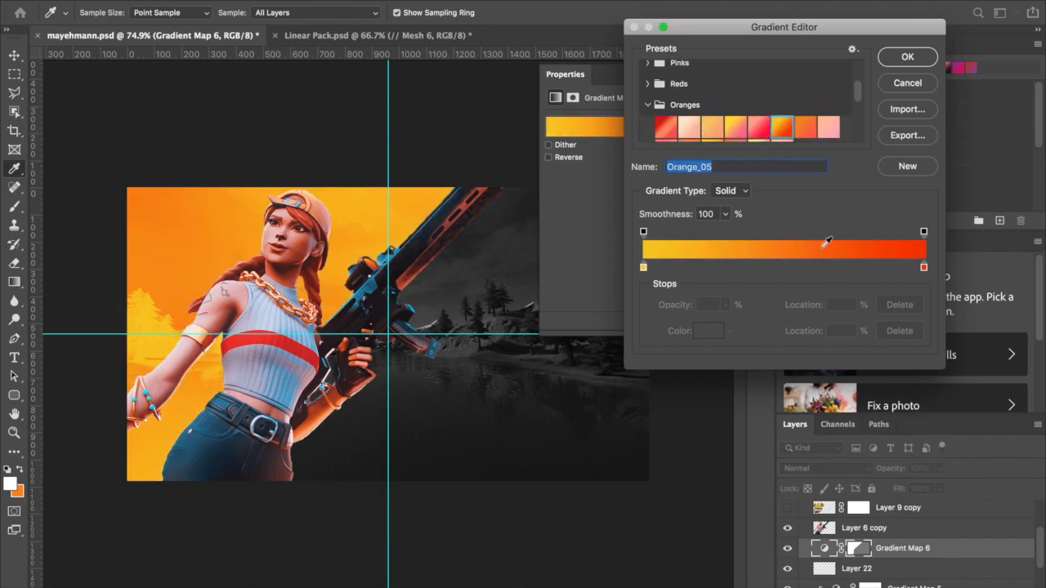
scroll(748, 135, down, 2)
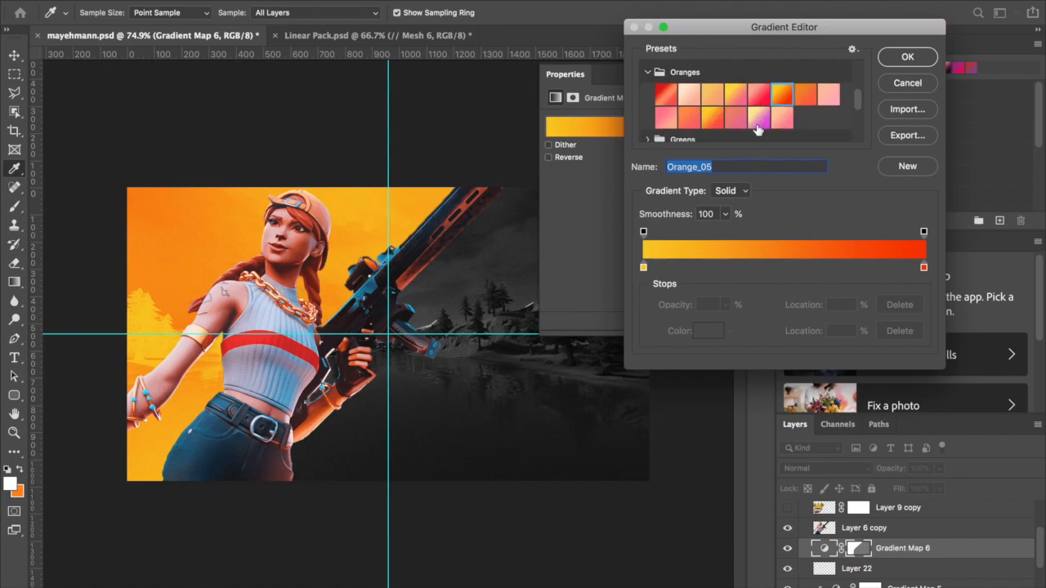
click(666, 101)
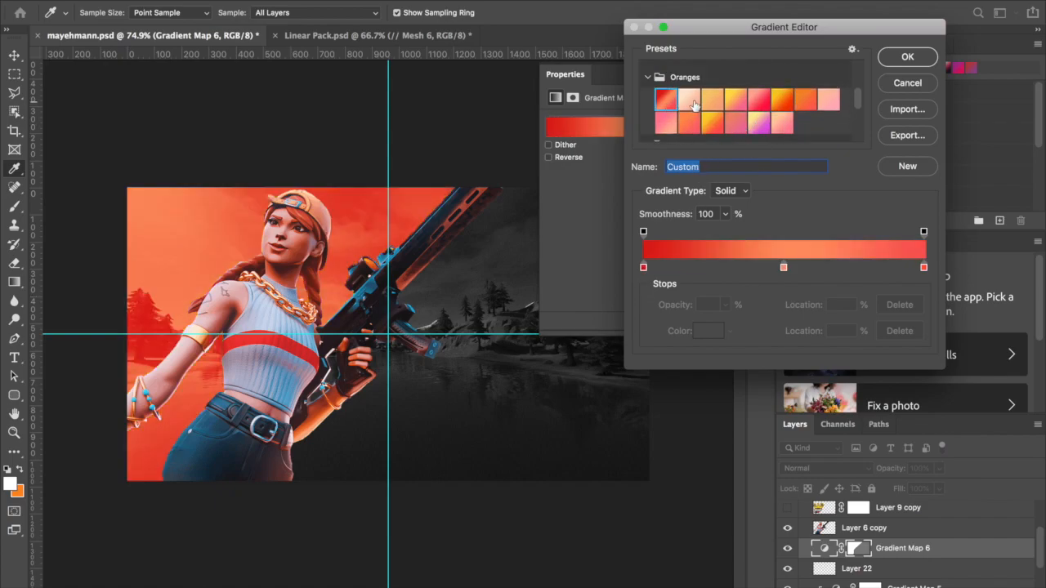
Step: Recolour both end stops of the gradient to dark orange df5705
double_click(644, 267)
click(824, 368)
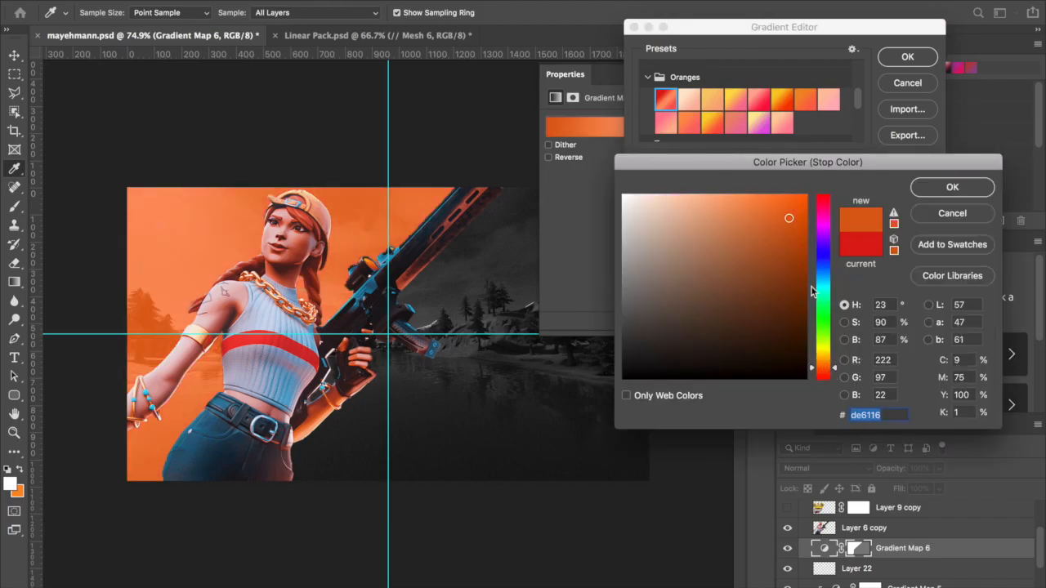
click(803, 218)
click(953, 193)
double_click(923, 267)
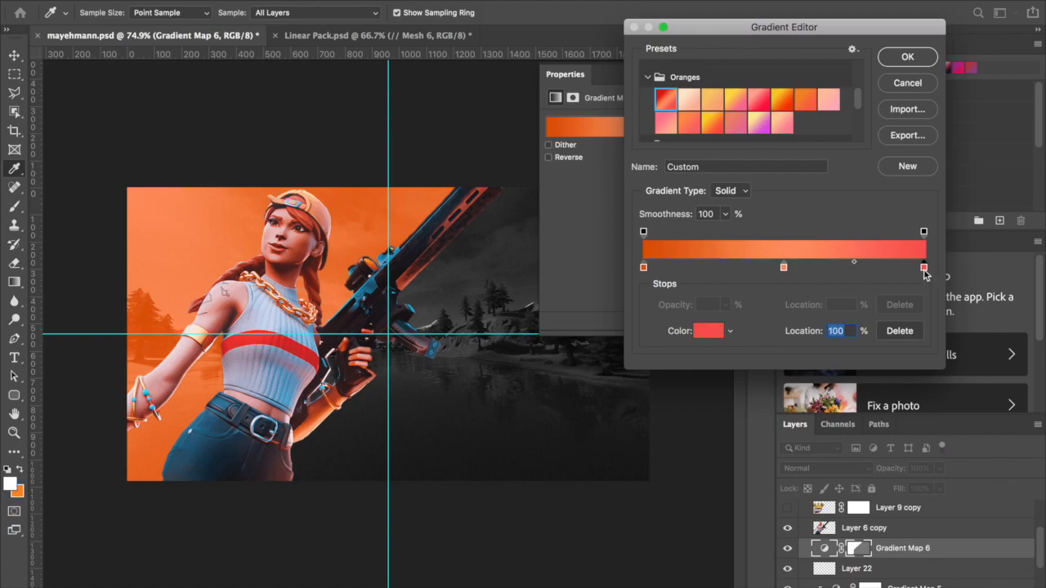
text(df5705)
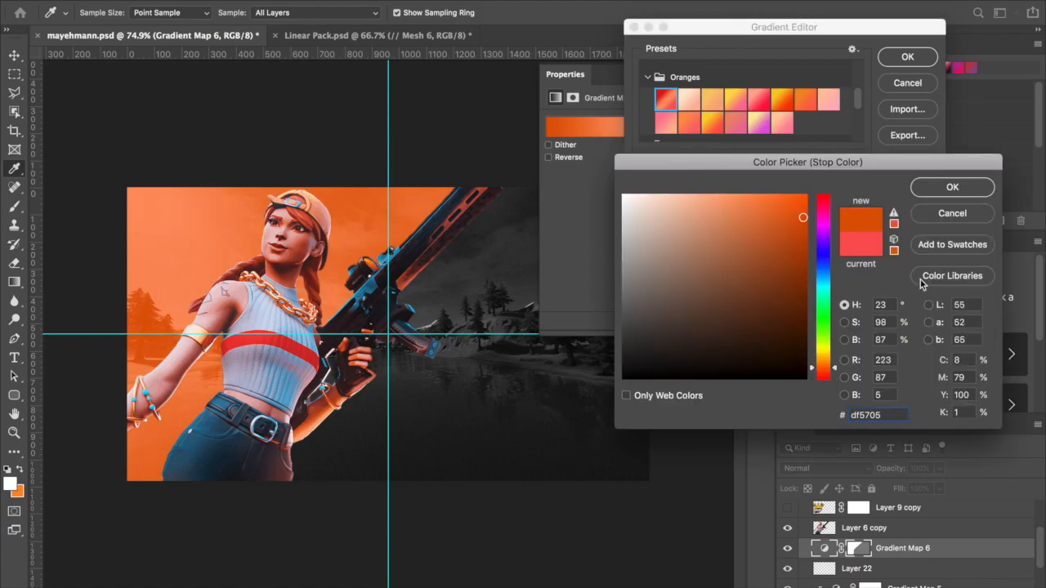
click(954, 194)
Step: Recolour the gradient's middle stop to lighter orange f39038 and apply the gradient to the masked map
double_click(783, 268)
drag(787, 273, 782, 201)
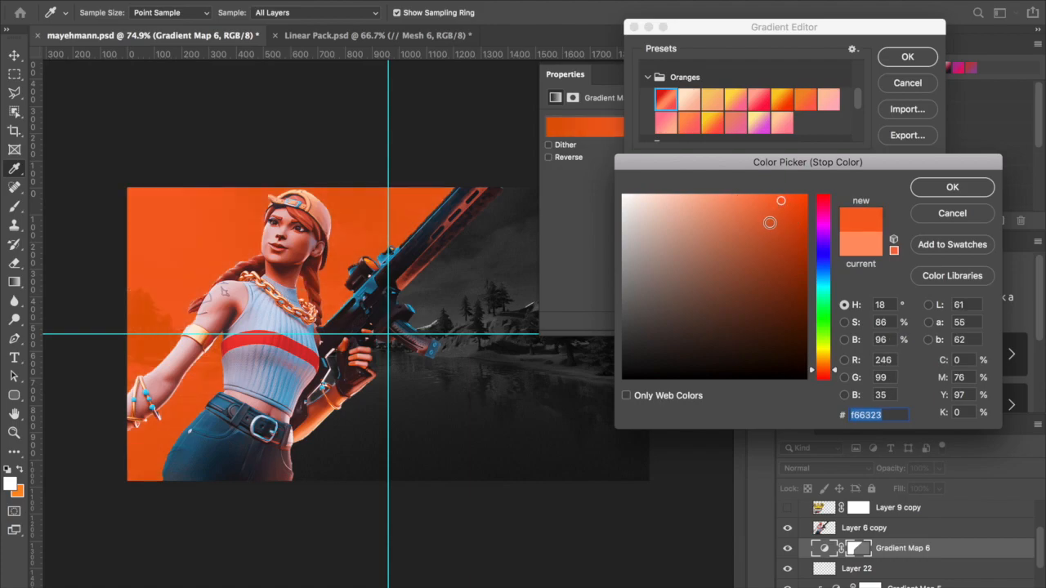
click(823, 365)
click(765, 215)
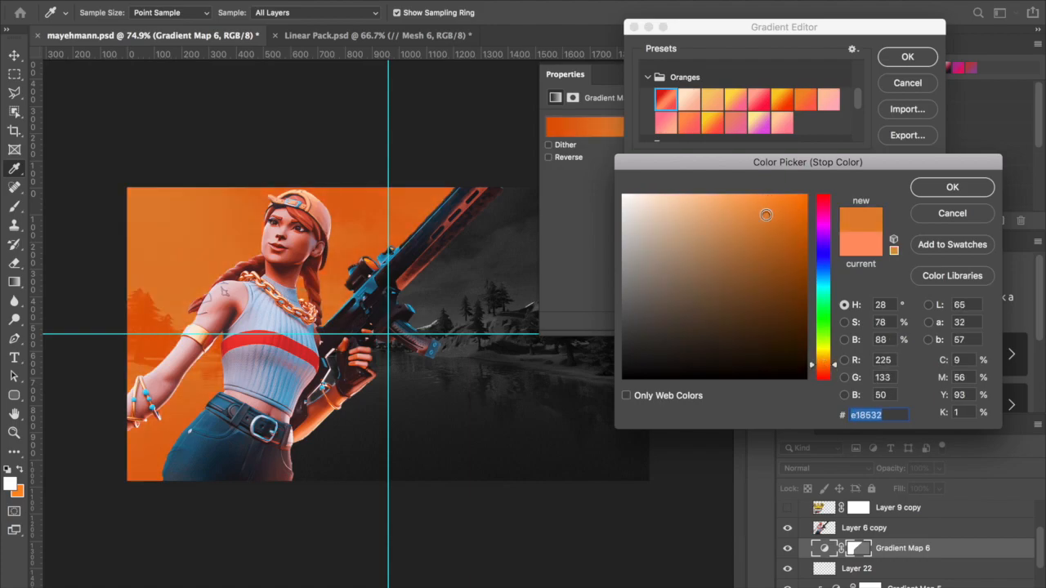
click(760, 201)
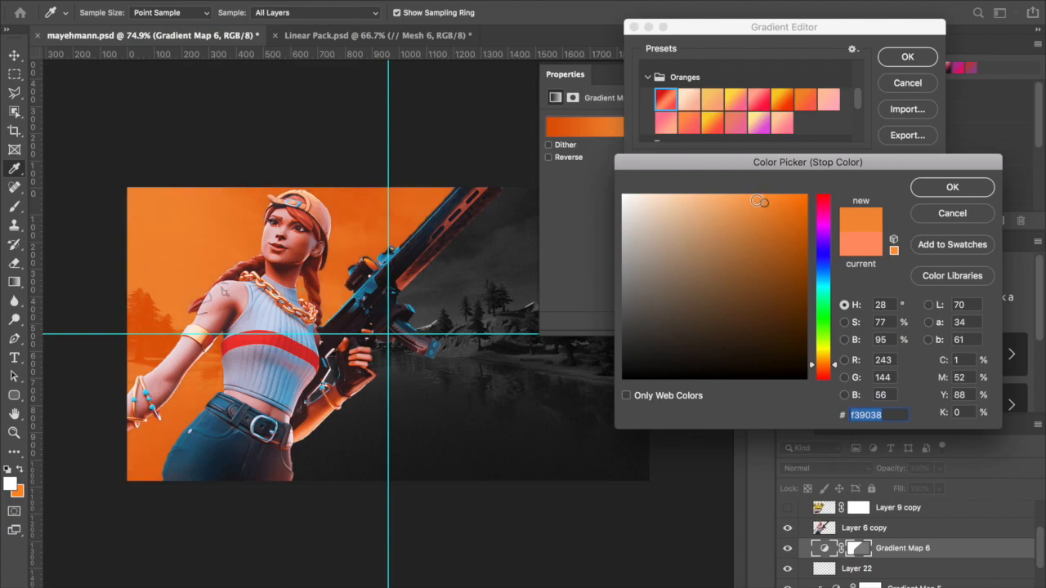
click(950, 187)
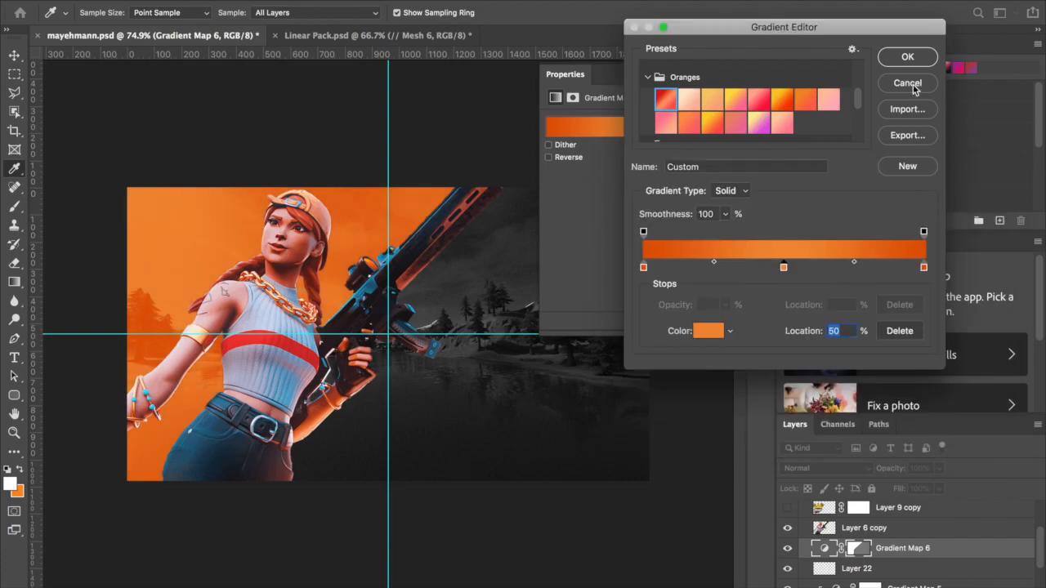
double_click(784, 268)
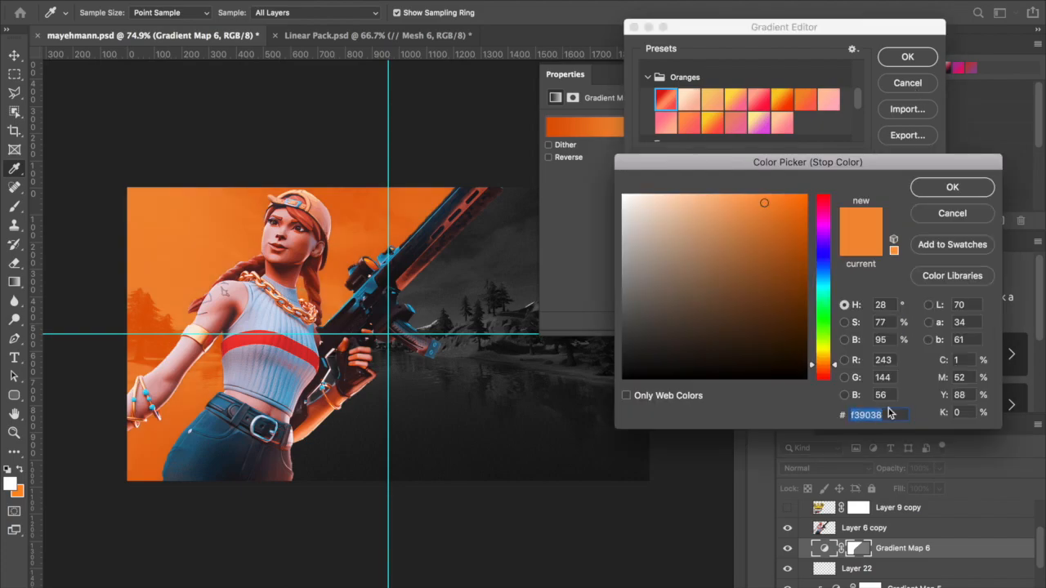
click(938, 189)
click(907, 56)
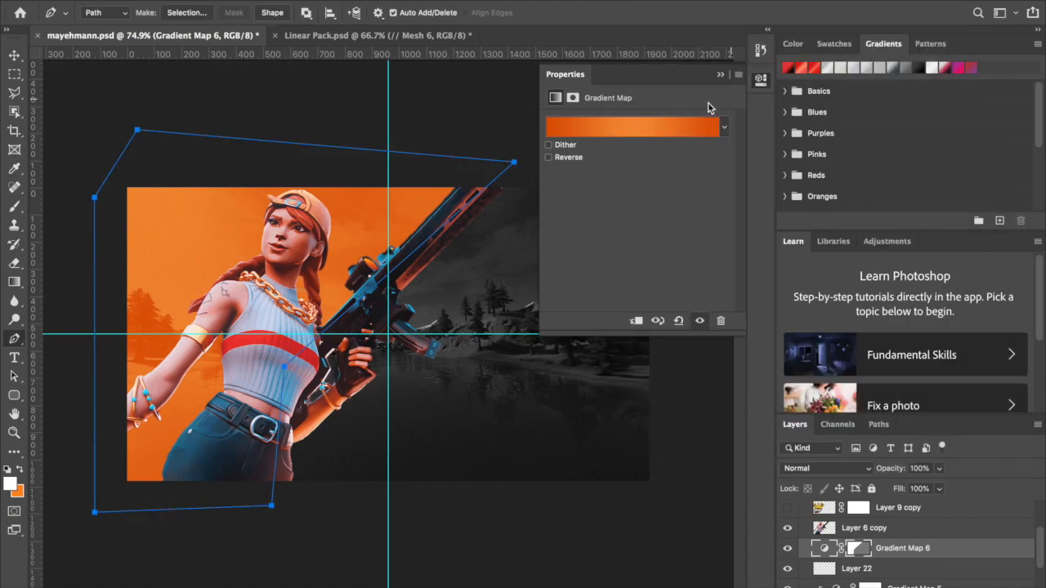
click(738, 74)
click(765, 130)
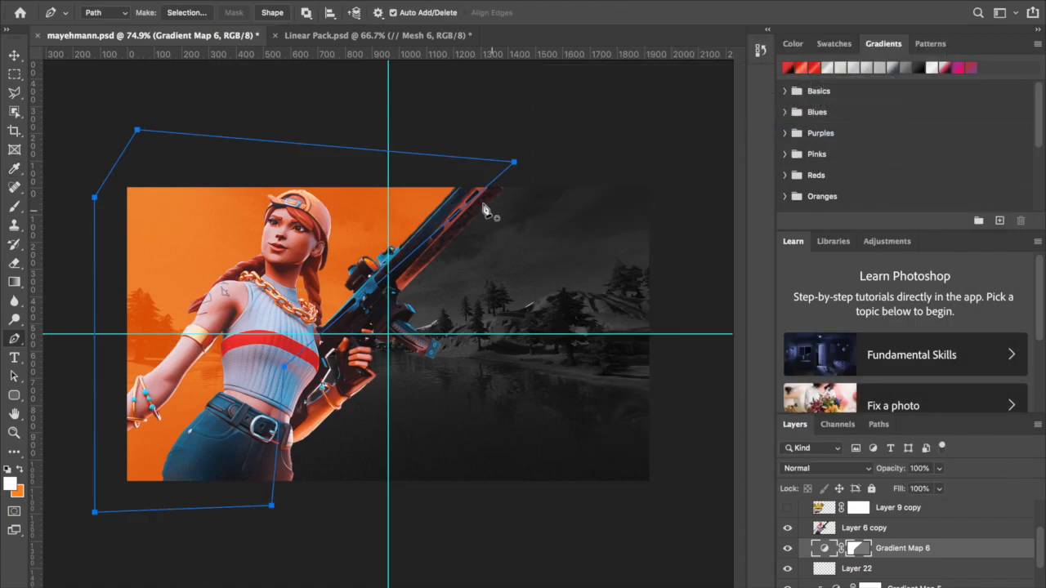
right_click(479, 203)
click(443, 239)
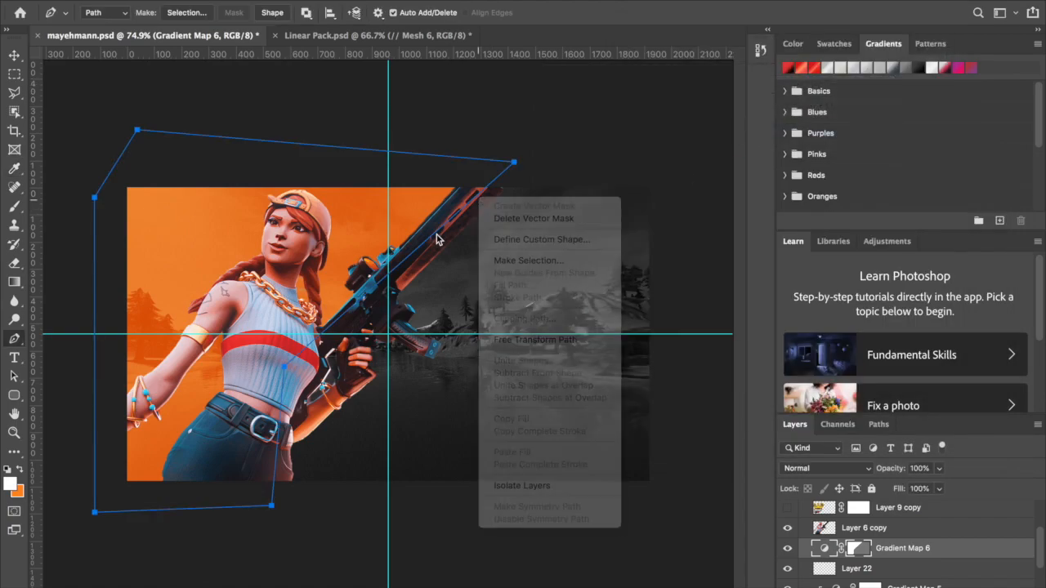
click(876, 533)
scroll(249, 394, up, 3)
scroll(249, 394, down, 1)
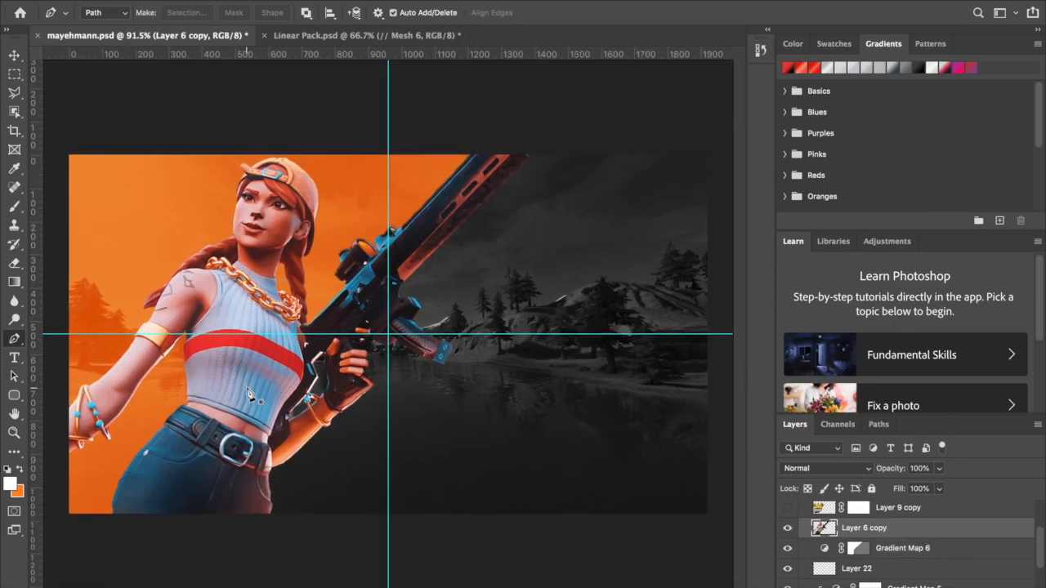
scroll(600, 402, down, 2)
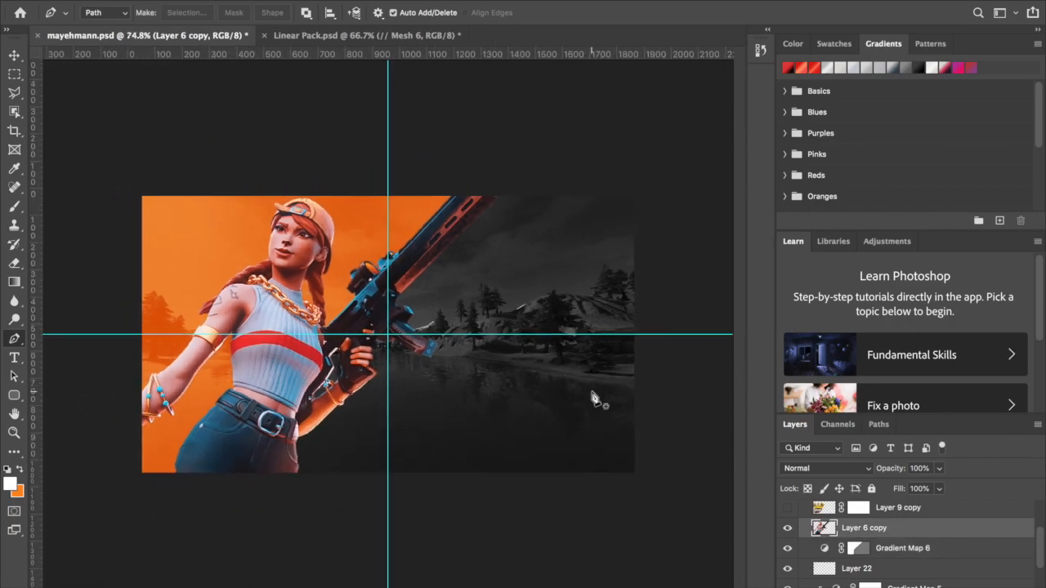
click(867, 551)
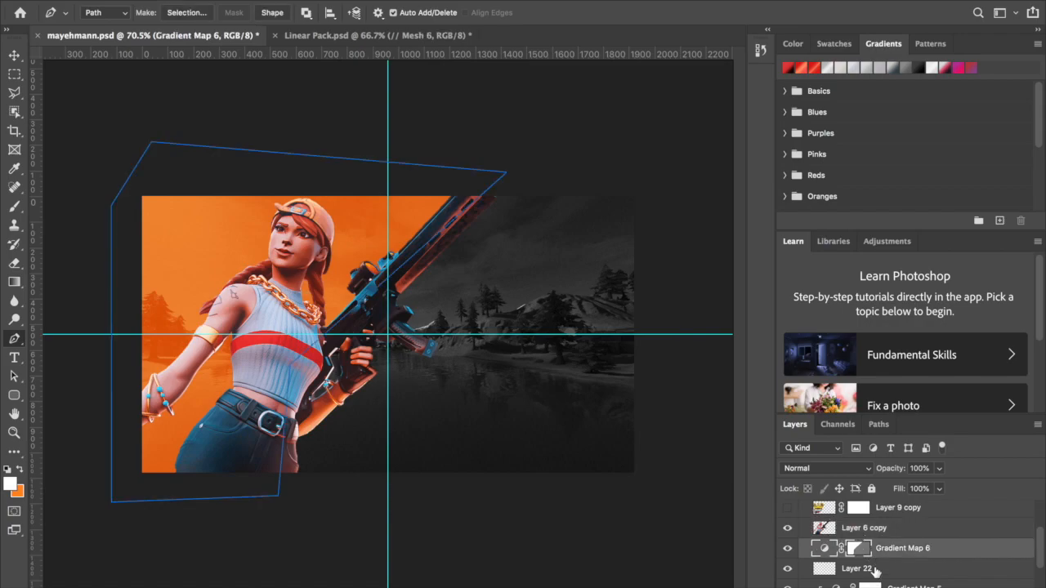
scroll(874, 571, down, 1)
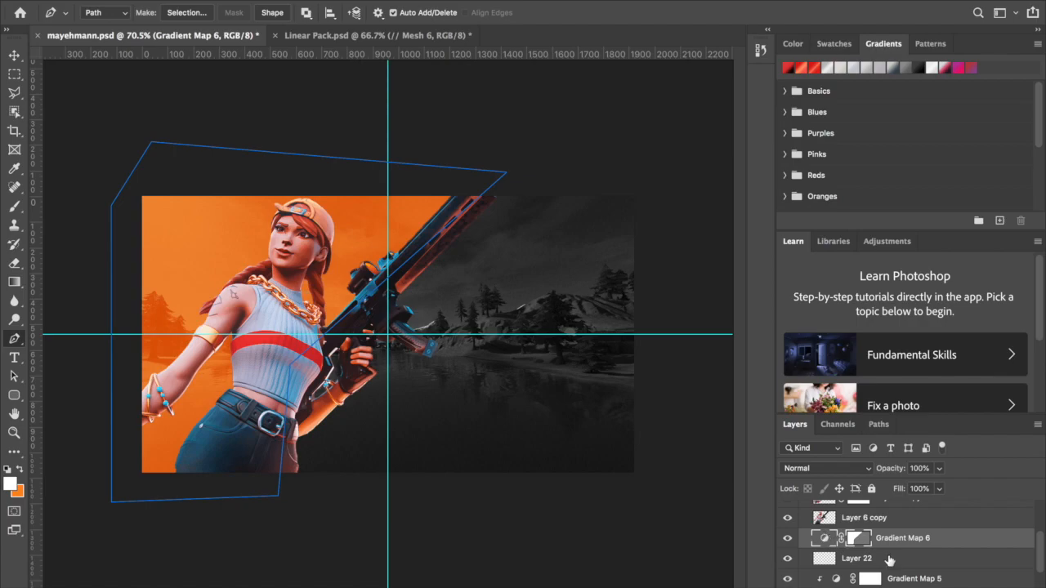
click(889, 560)
Step: Load the Gradient Map 6 mask as a selection, fill that area black on the Gradient Map 5 mask, and deselect
click(15, 56)
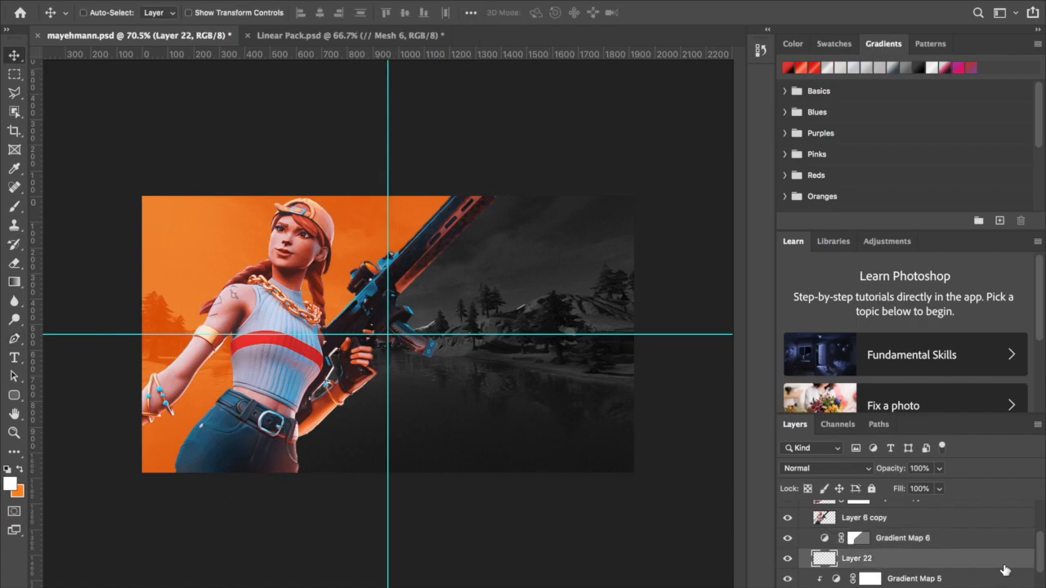
click(898, 579)
click(787, 579)
click(787, 579)
ctrl+click(858, 538)
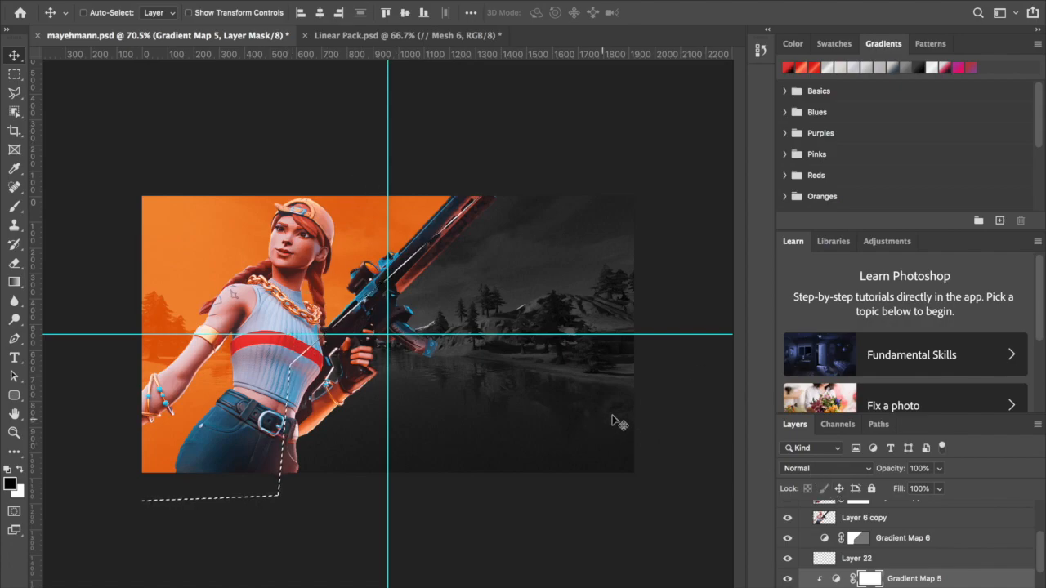
key(alt+BackSpace)
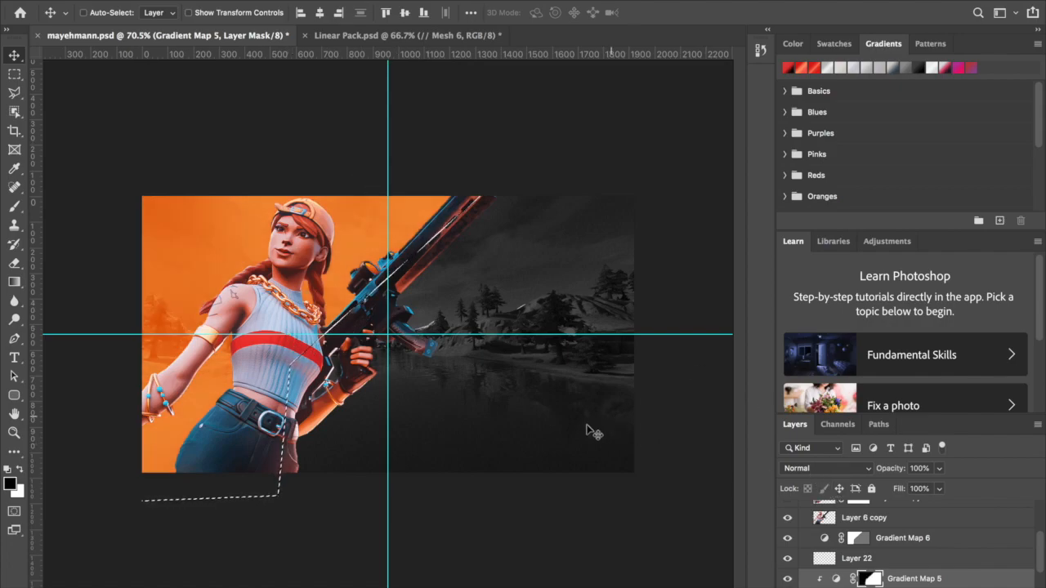
scroll(256, 405, up, 3)
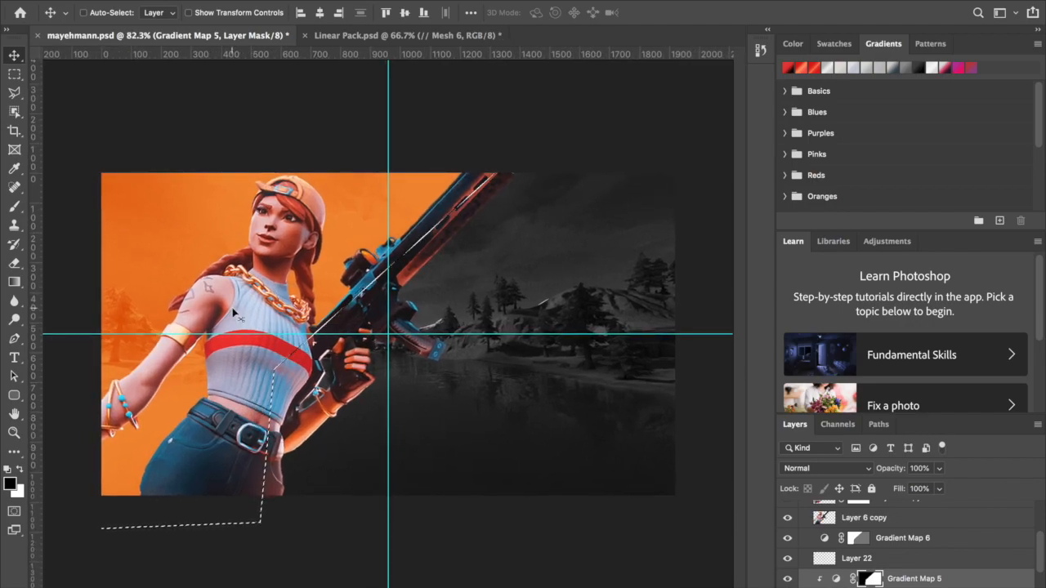
key(super+d)
Step: Compare the split background with the orange Gradient Map 6 layer hidden and shown
scroll(235, 313, up, 1)
scroll(235, 313, down, 1)
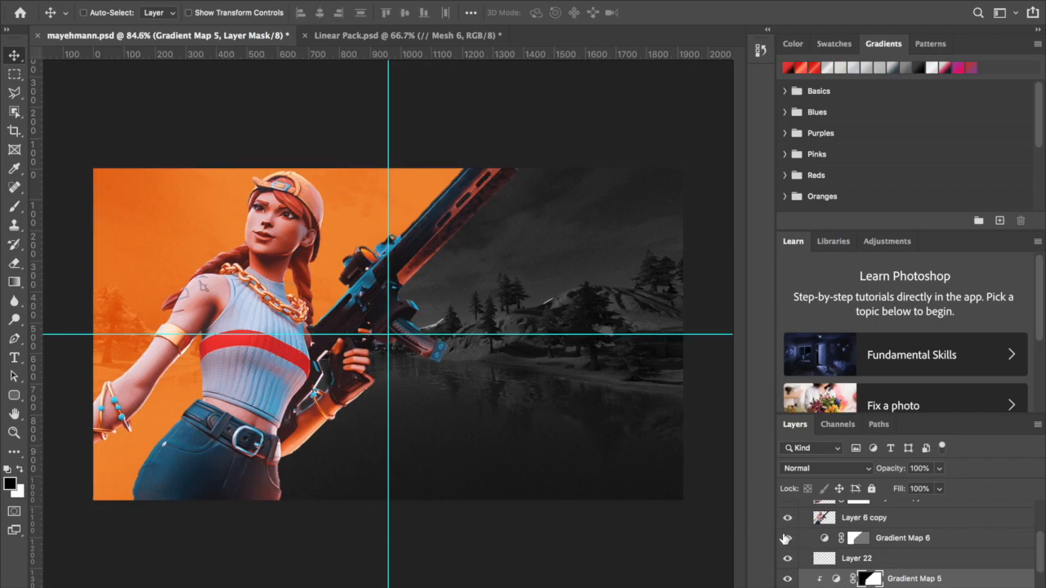
click(787, 537)
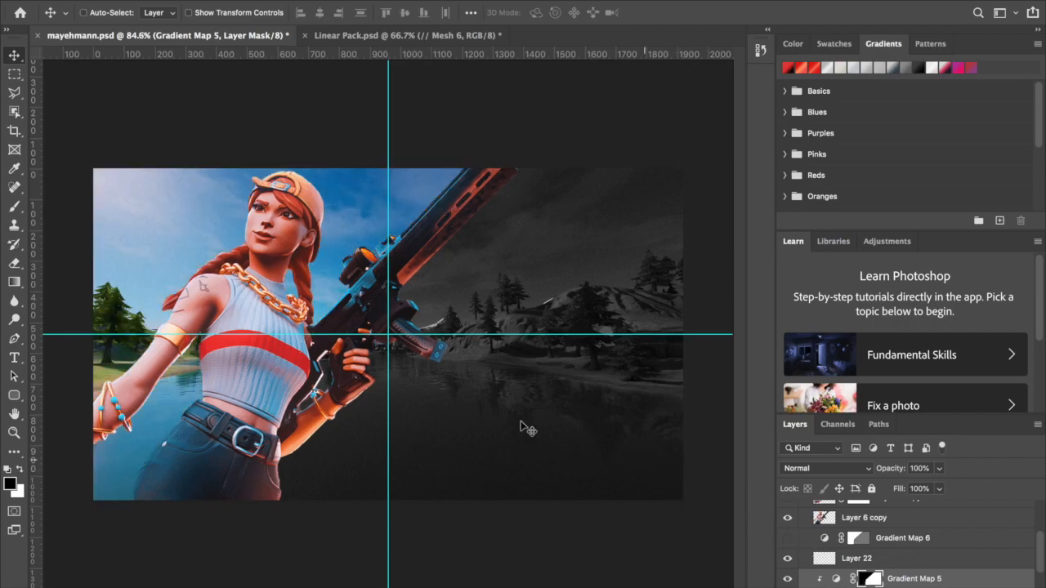
click(787, 537)
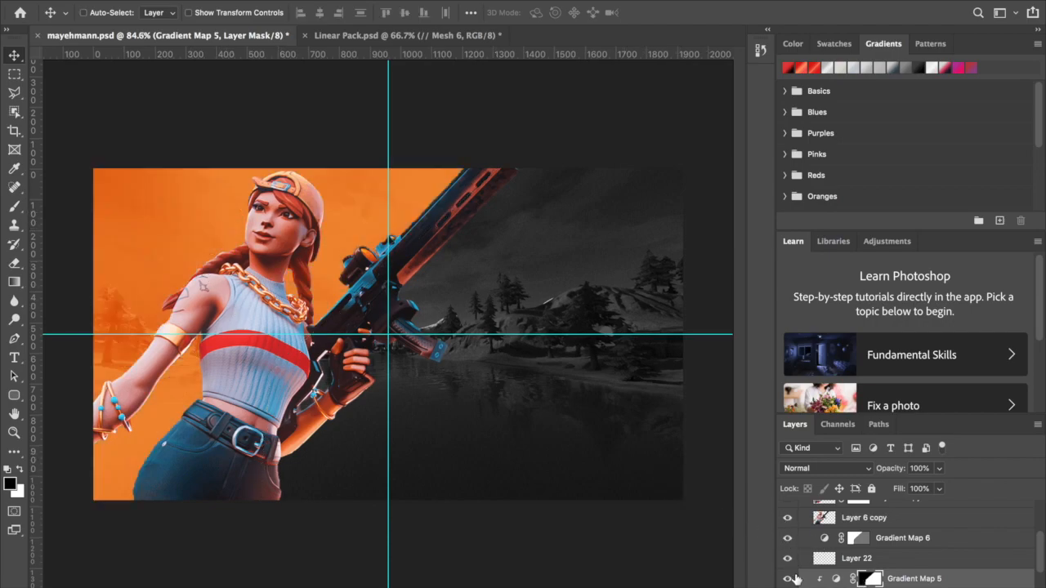
scroll(541, 498, up, 2)
scroll(541, 500, down, 2)
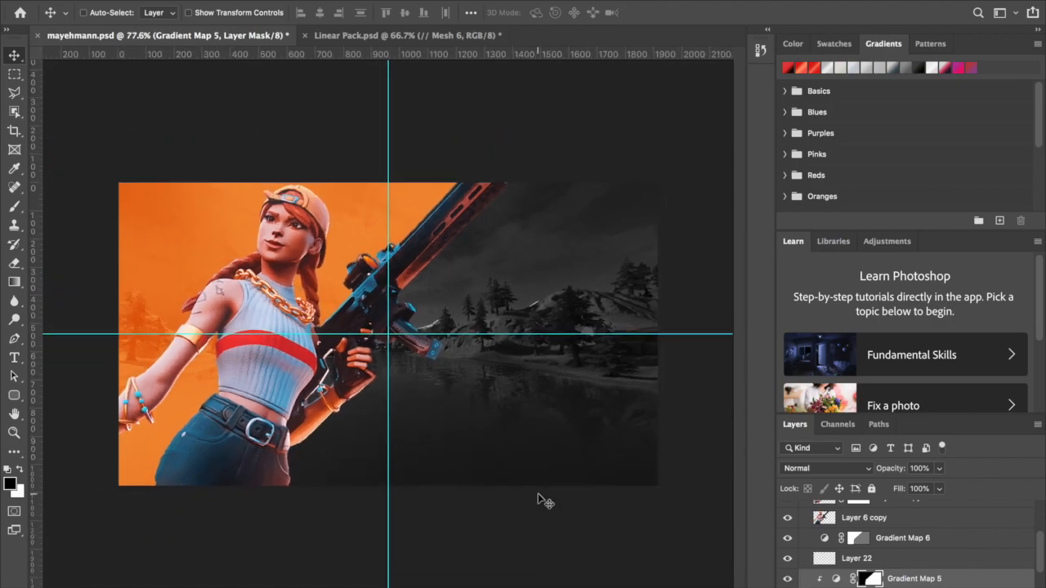
scroll(541, 500, down, 1)
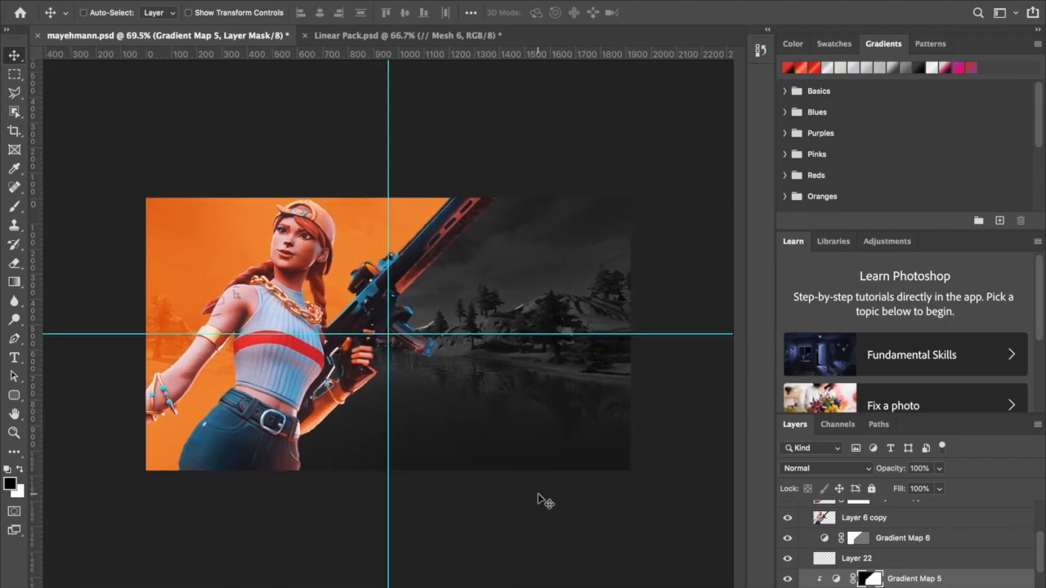
scroll(878, 572, up, 1)
Step: Add a linear black-to-white Gradient Overlay to the character's Layer 6 copy in Overlay mode at 100% opacity, angled 178°
click(879, 540)
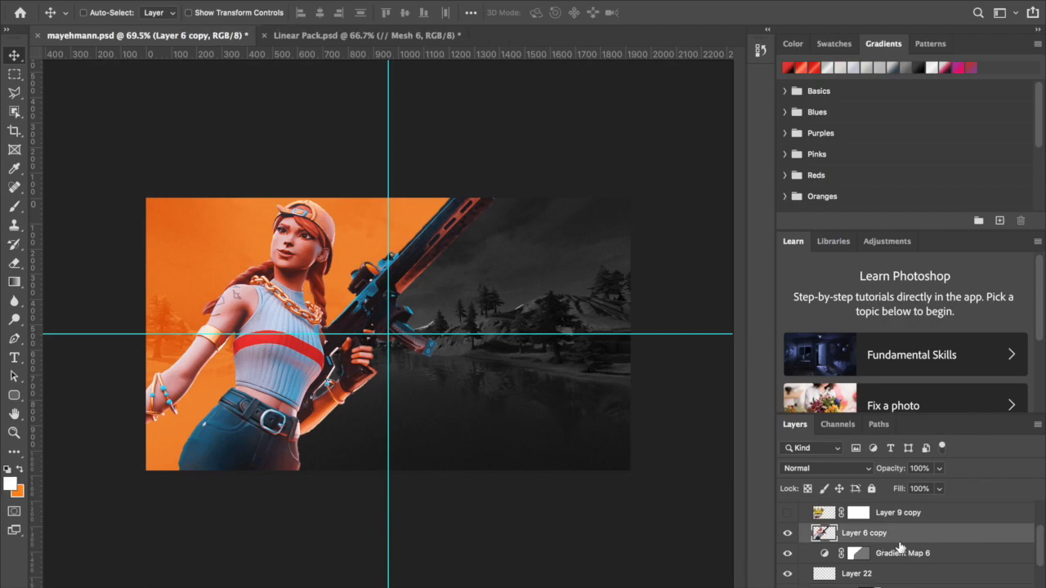
double_click(917, 534)
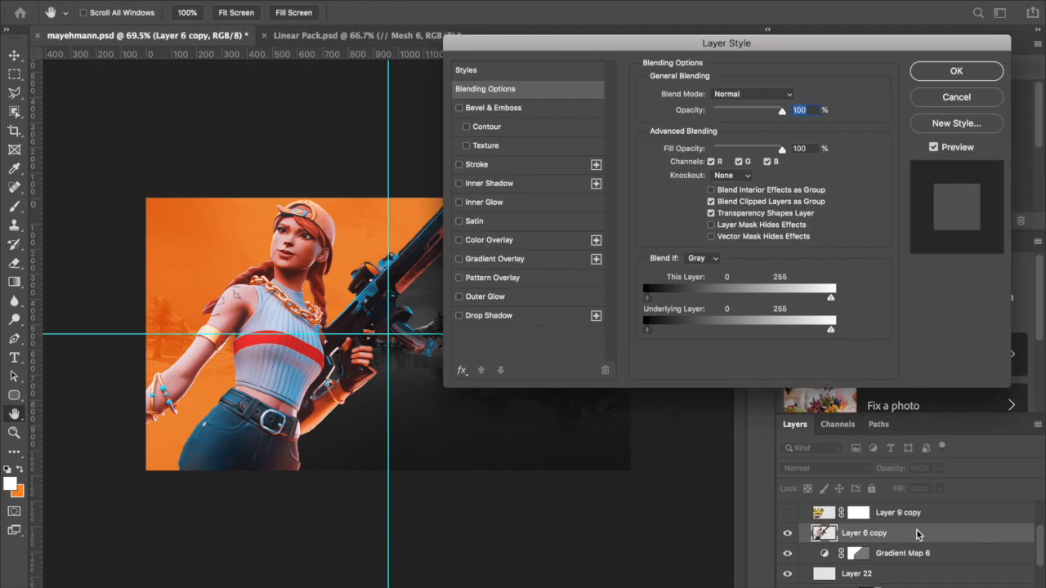
click(460, 259)
click(491, 259)
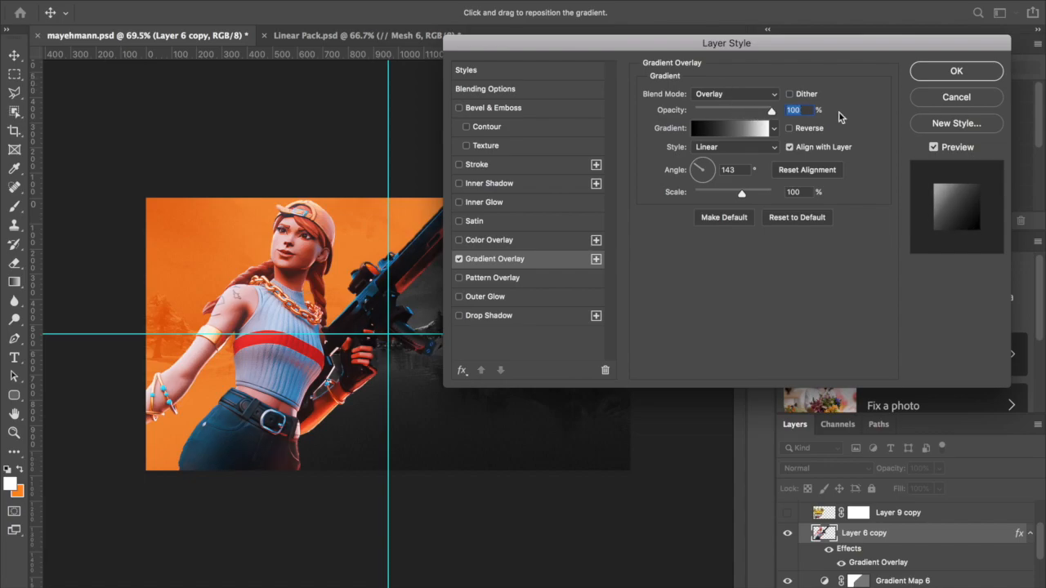
mouse_move(707, 175)
mouse_down()
mouse_move(698, 182)
mouse_move(691, 169)
mouse_move(715, 171)
mouse_move(692, 185)
mouse_move(691, 173)
mouse_up()
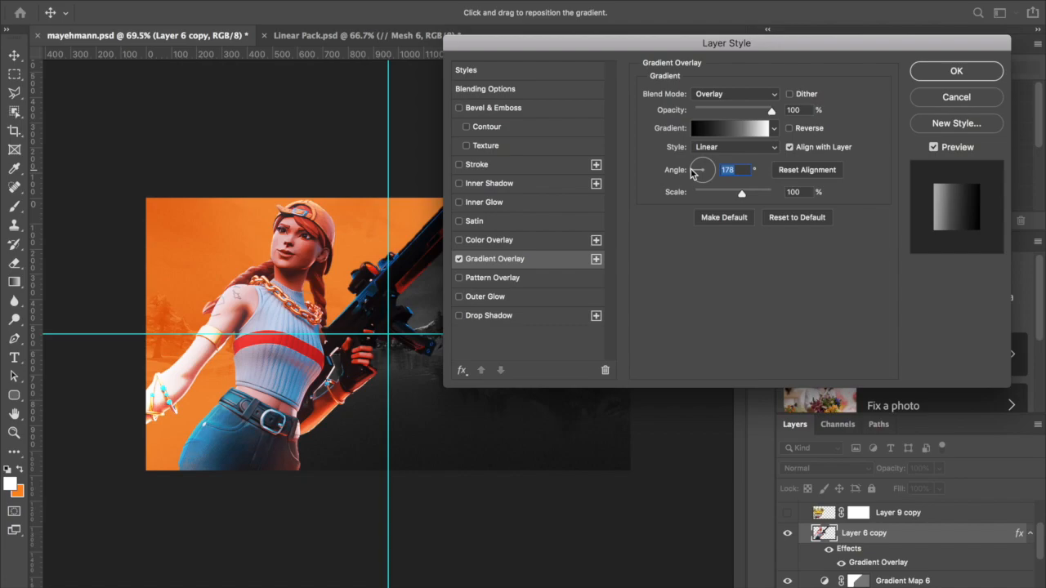
click(932, 73)
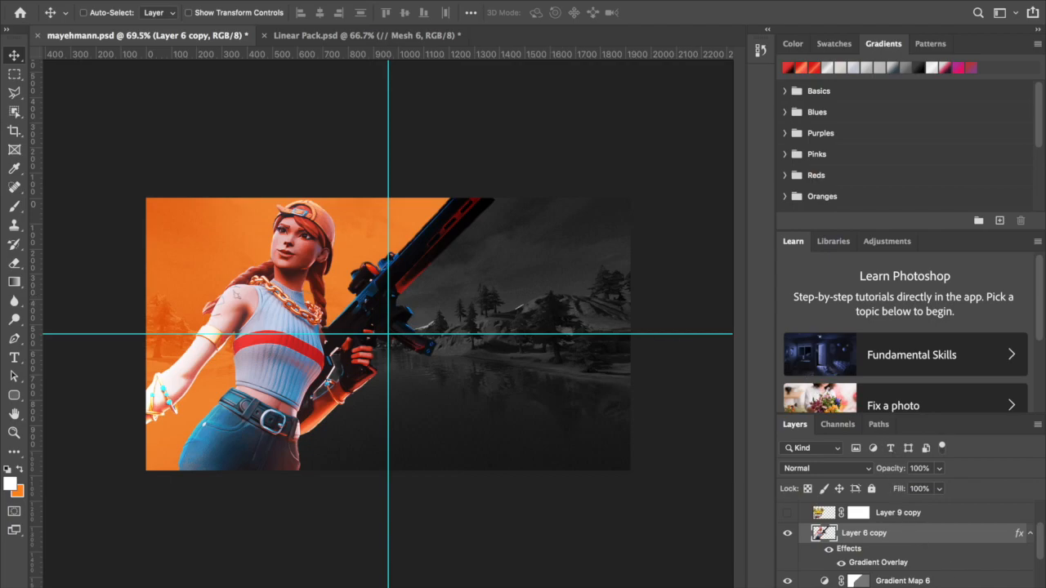
Step: Create a new layer above the character's Layer 6 copy and set the brush's foreground colour to a saturated orange-red
key(super+alt+shift+n)
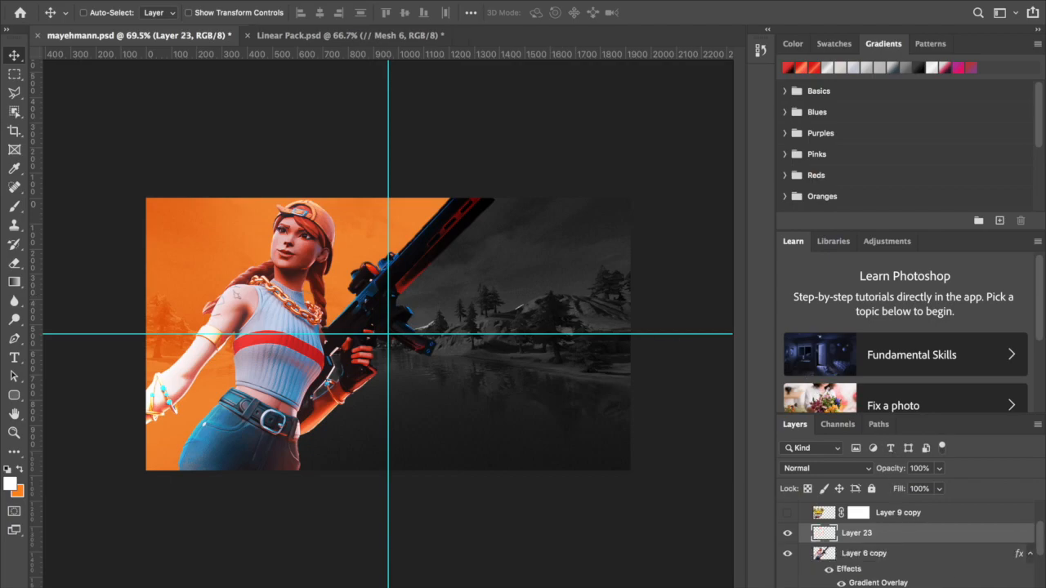
click(14, 206)
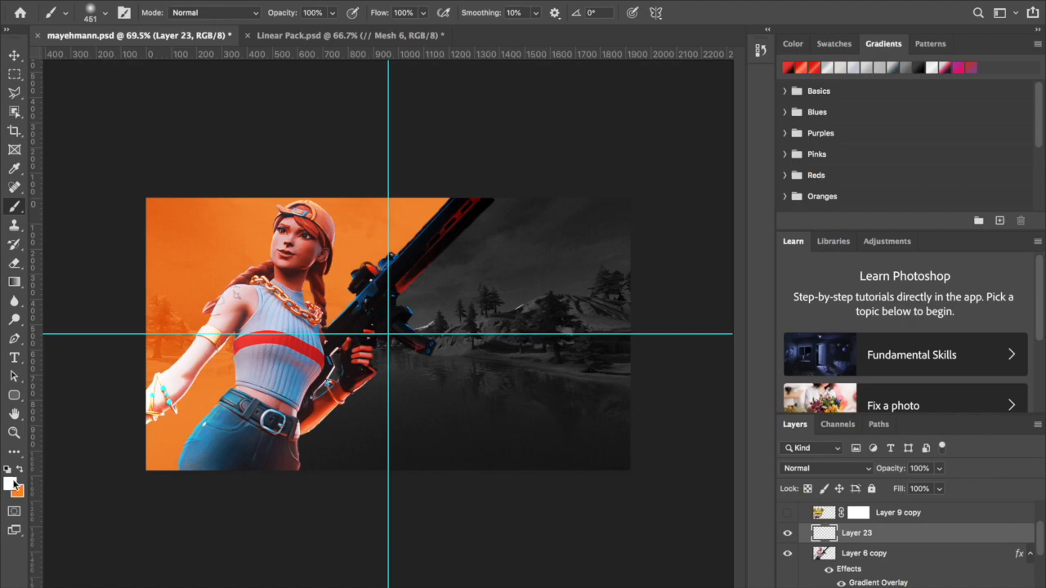
click(11, 483)
click(825, 368)
drag(790, 260, 799, 240)
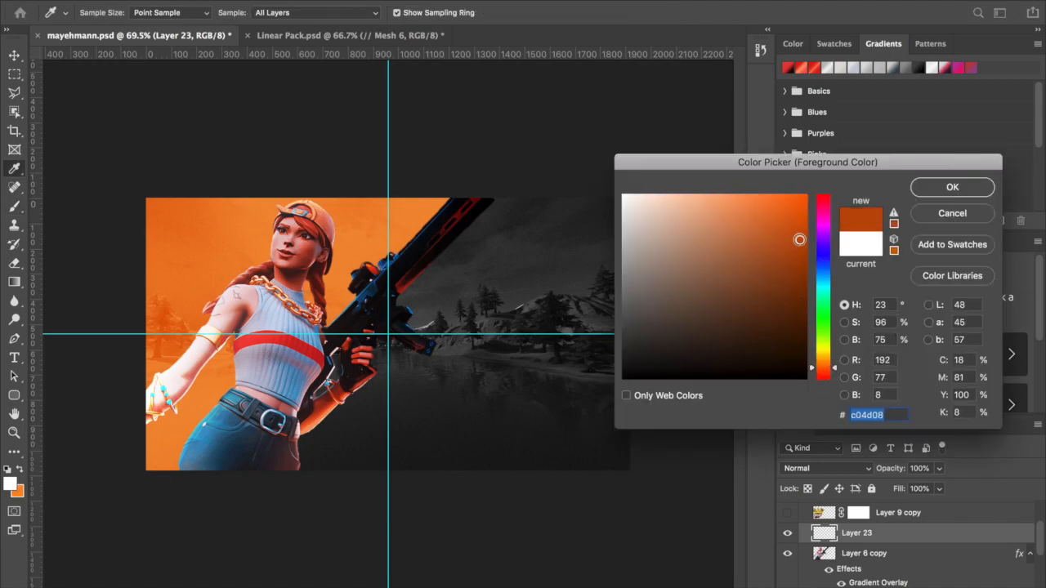
click(803, 210)
click(948, 187)
key(b)
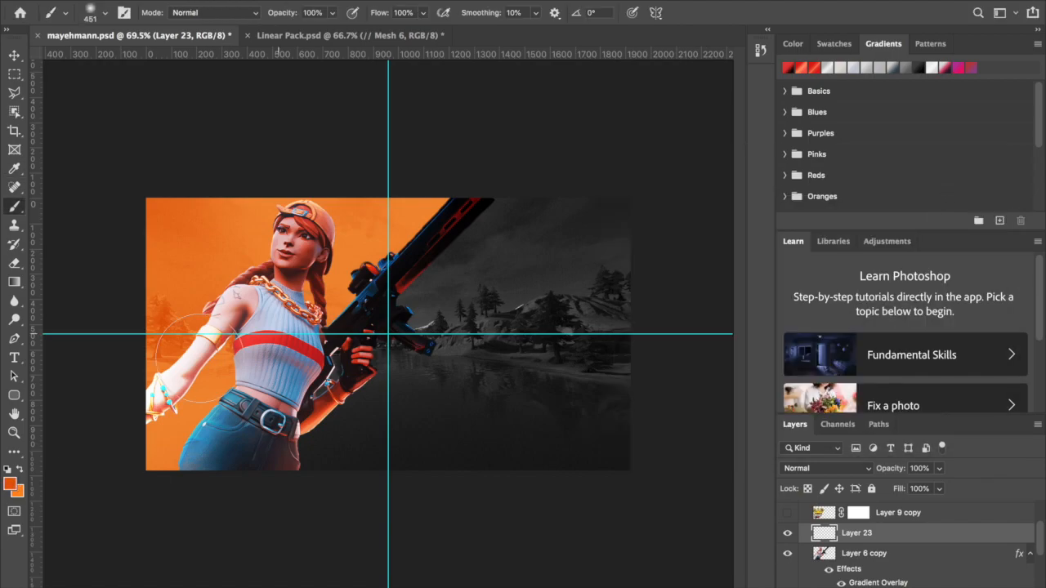
Step: Enlarge the soft brush to 1184 px and dab an orange-red glow over the lower-left corner of the artwork
drag(188, 351, 343, 398)
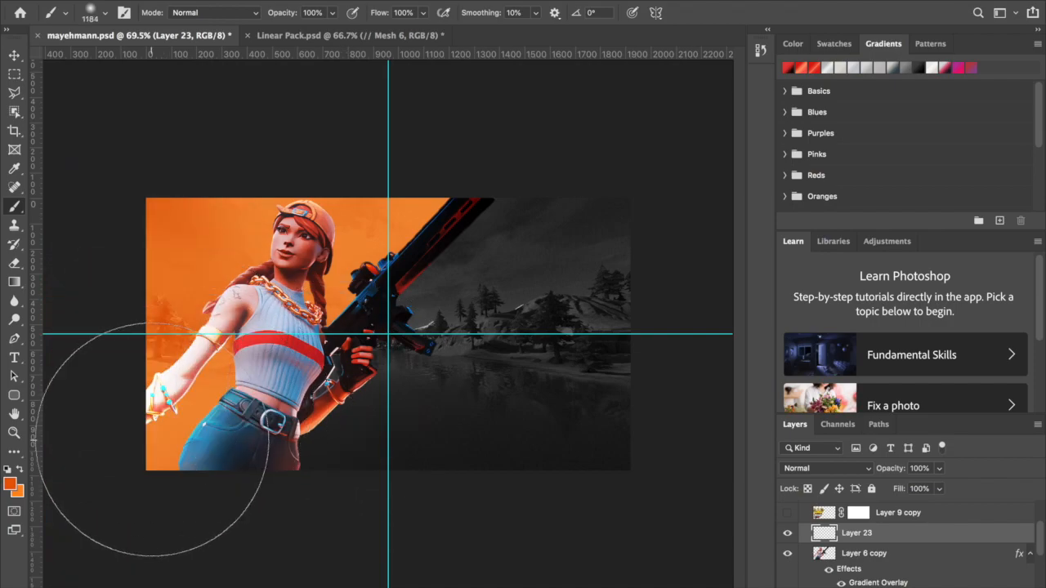
click(176, 446)
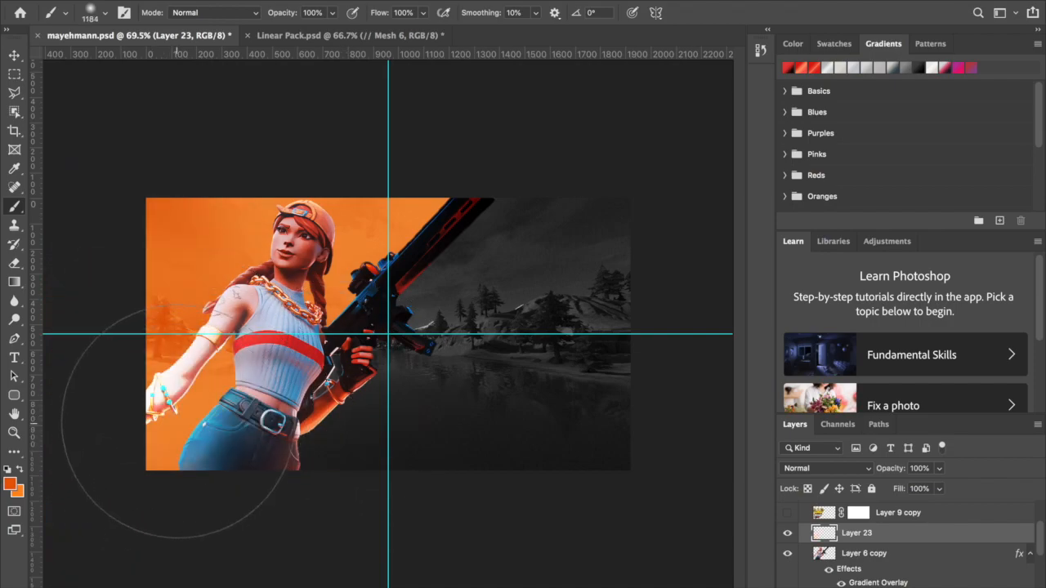
key(super+z)
Step: Set the painted glow on Layer 23 to Linear Dodge (Add) at 50% opacity
click(822, 469)
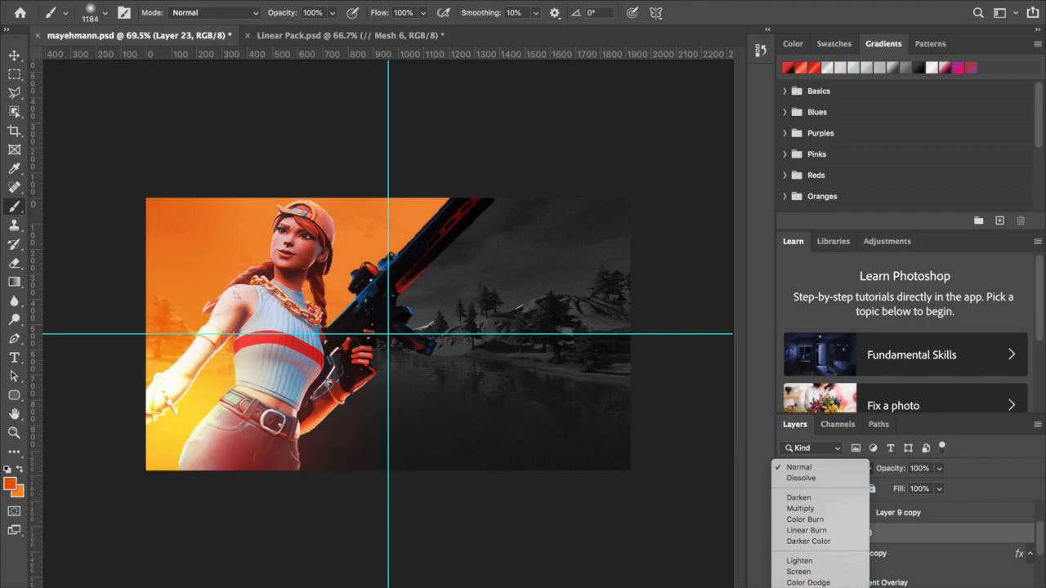
click(805, 582)
click(940, 468)
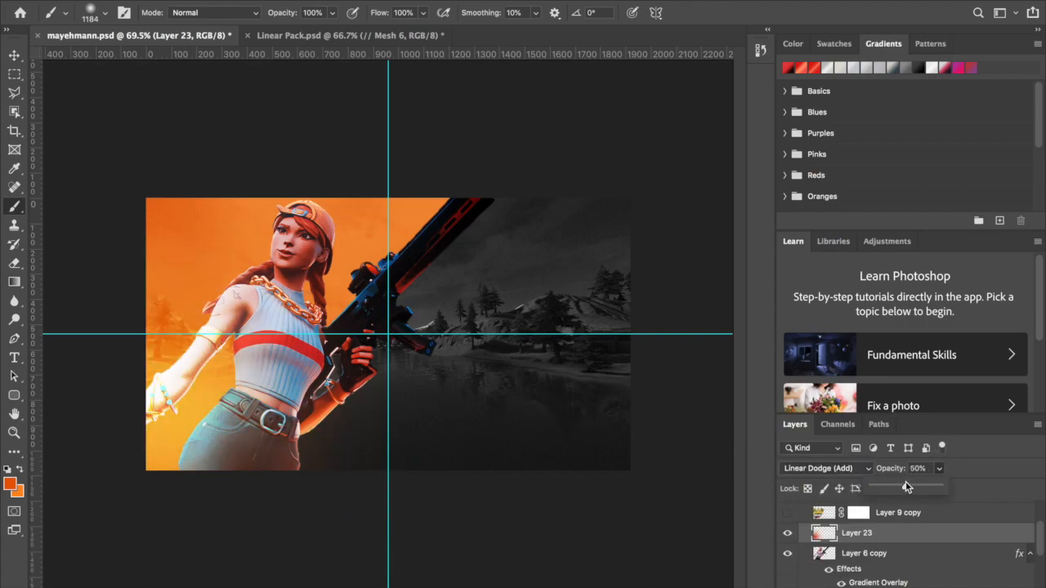
scroll(502, 448, up, 2)
click(13, 55)
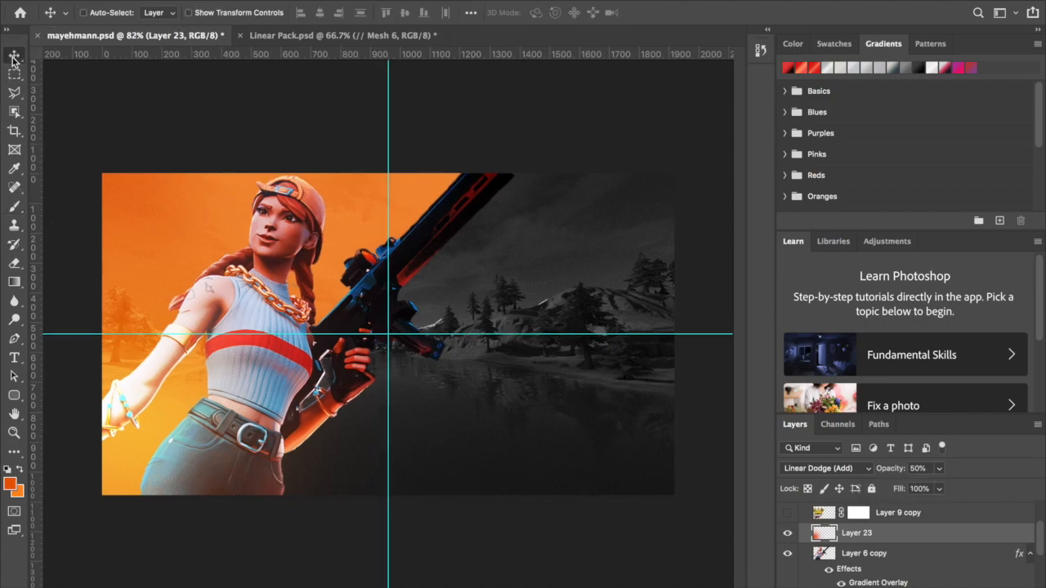
scroll(421, 348, down, 4)
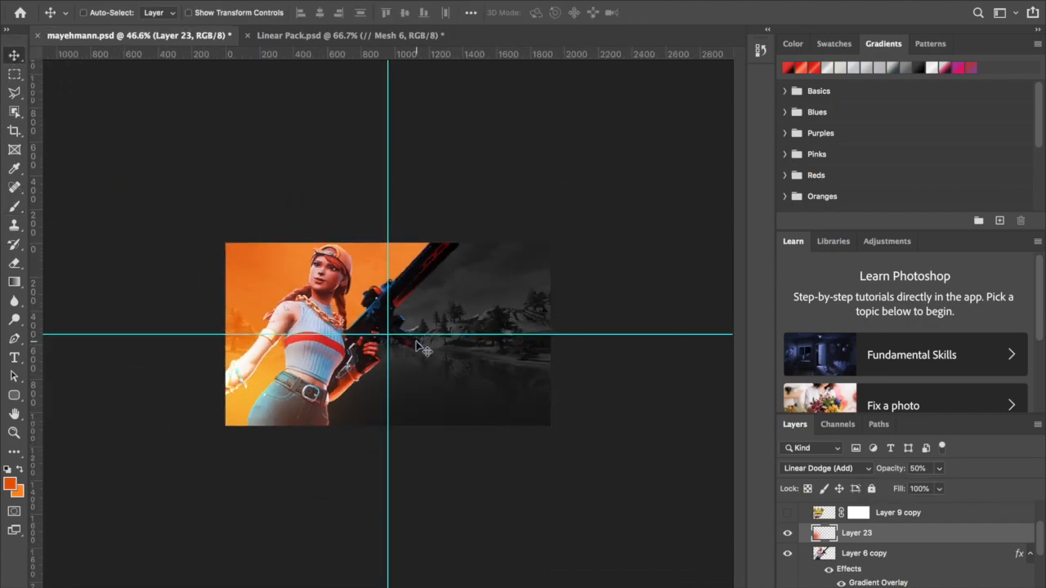
Step: Add an orange Inner Glow to Layer 6 copy in Linear Dodge (Add) at 41% opacity, with Edge source and 29 px size
click(913, 554)
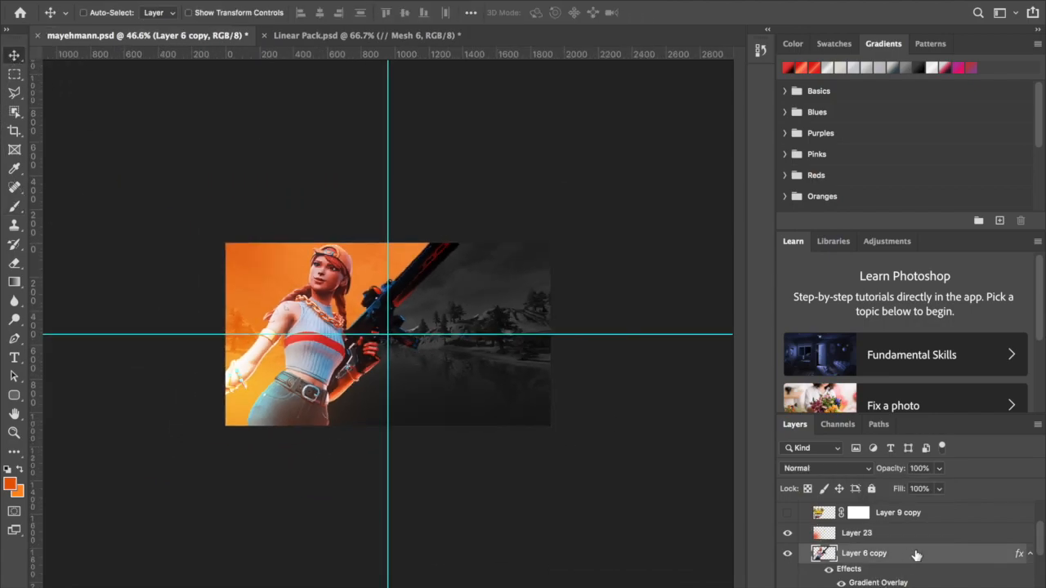
double_click(920, 556)
click(459, 203)
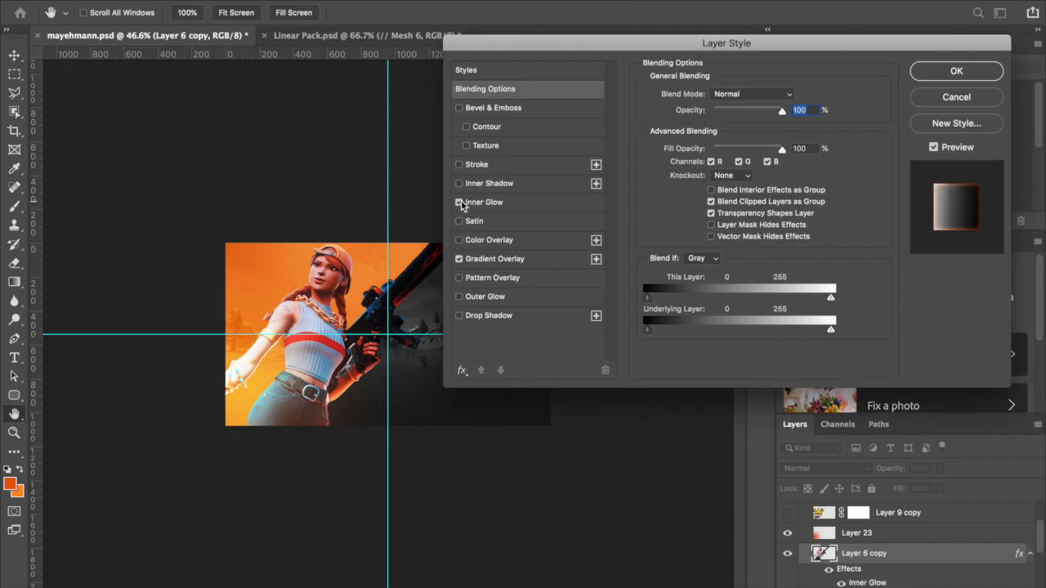
click(493, 204)
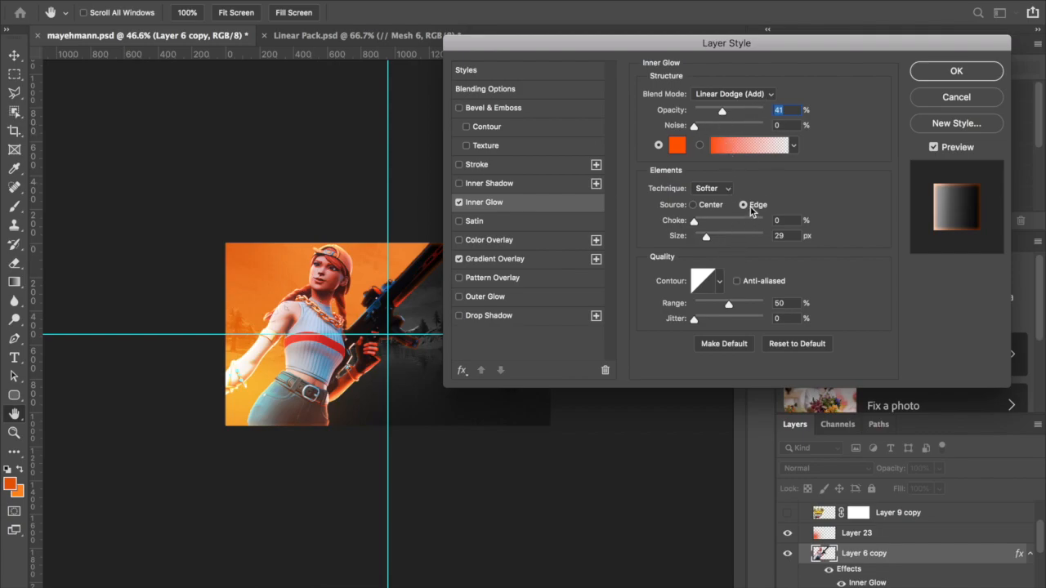
click(954, 72)
key(v)
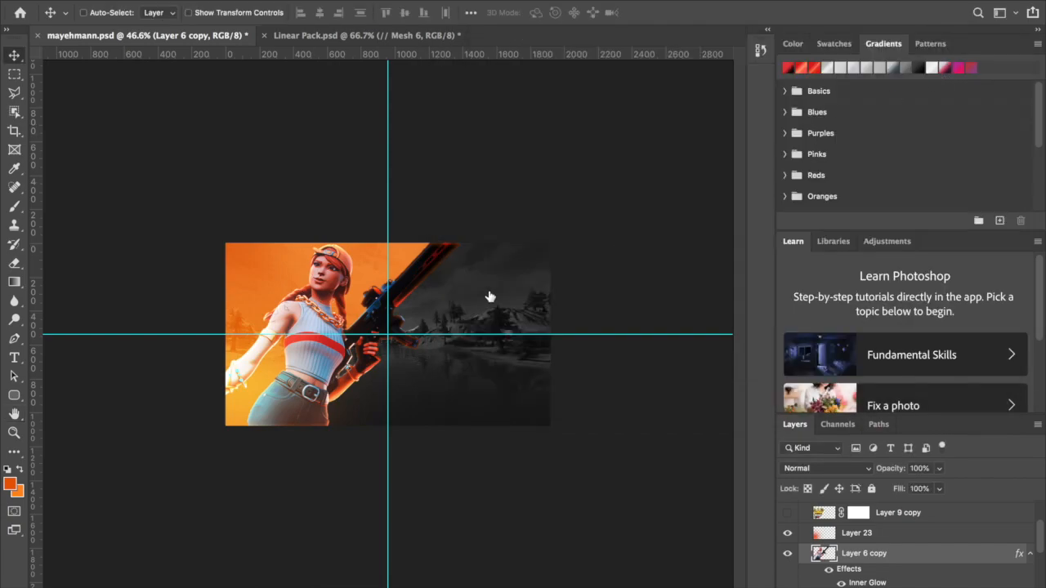
scroll(433, 323, up, 5)
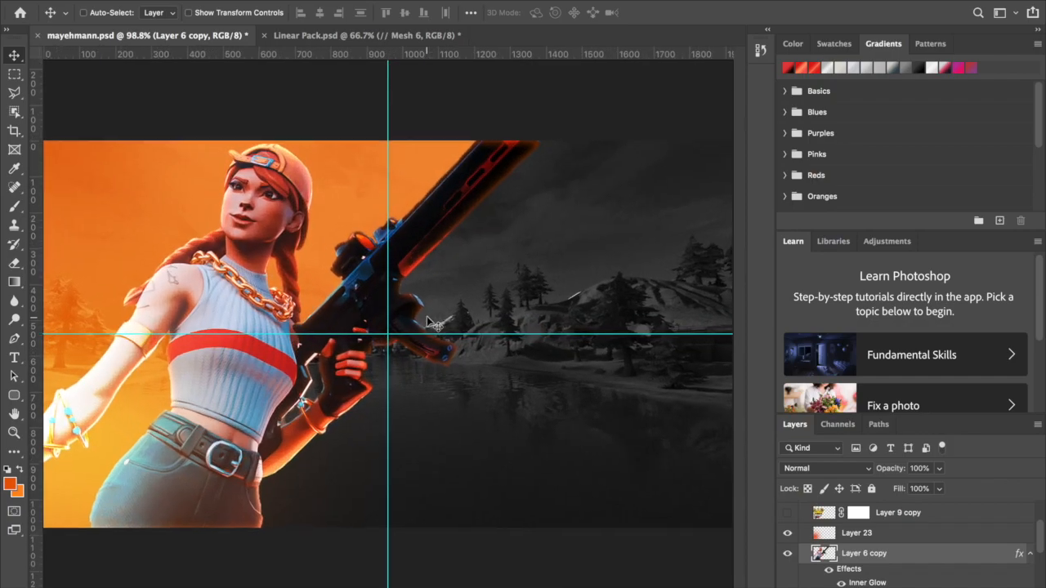
scroll(433, 322, down, 4)
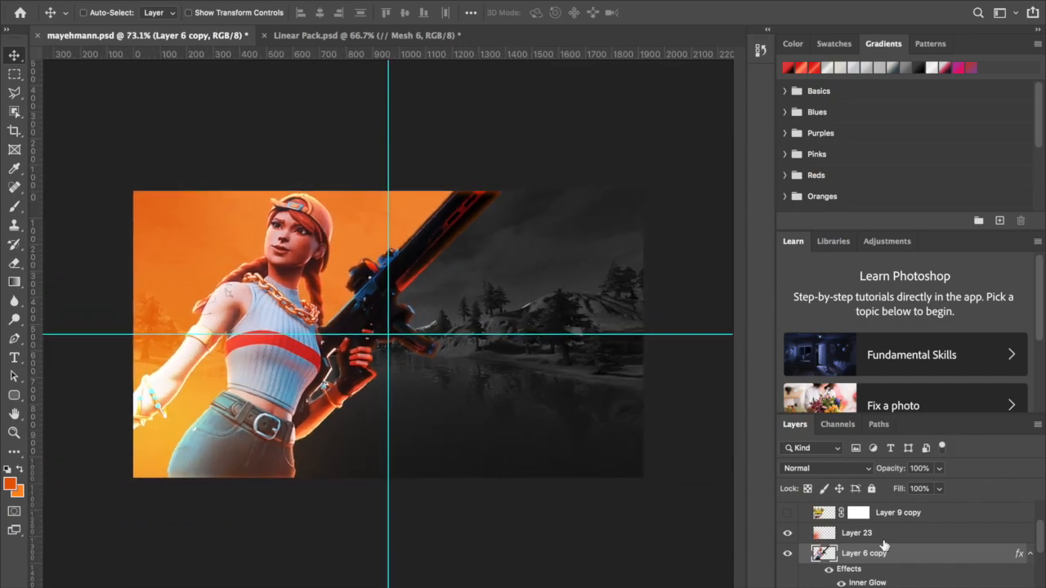
Step: Enable an orange Outer Glow on Layer 6 copy, comparing the character with the effect off and on
double_click(909, 561)
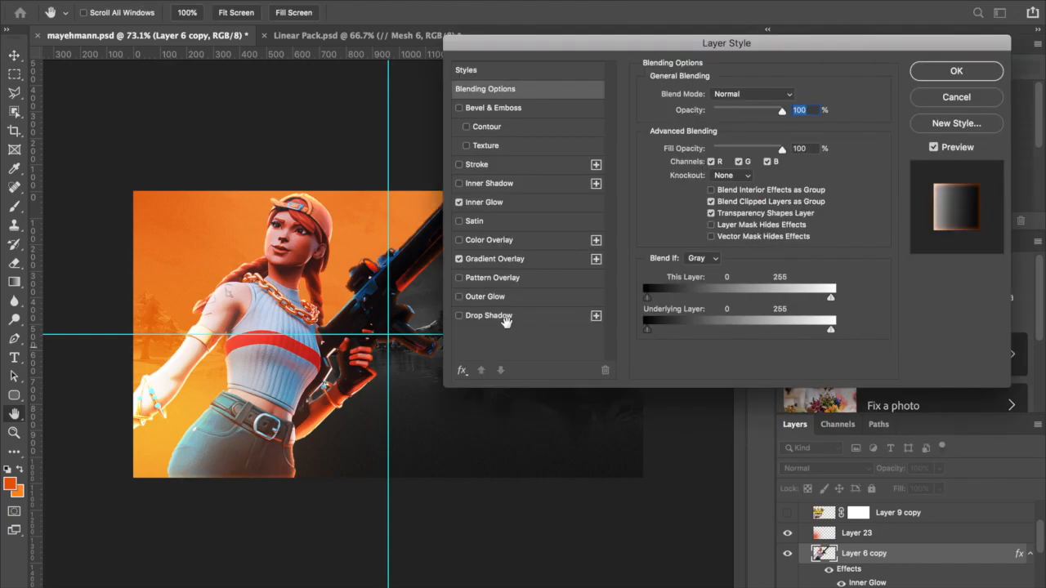
click(459, 298)
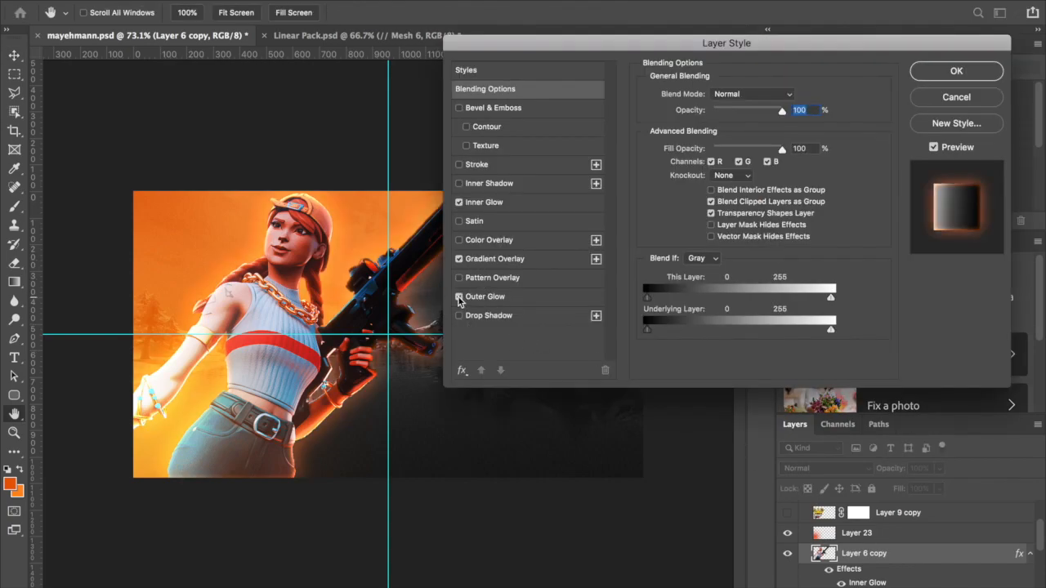
click(459, 298)
click(460, 297)
click(459, 297)
click(460, 297)
click(955, 71)
scroll(366, 369, up, 4)
scroll(369, 372, down, 1)
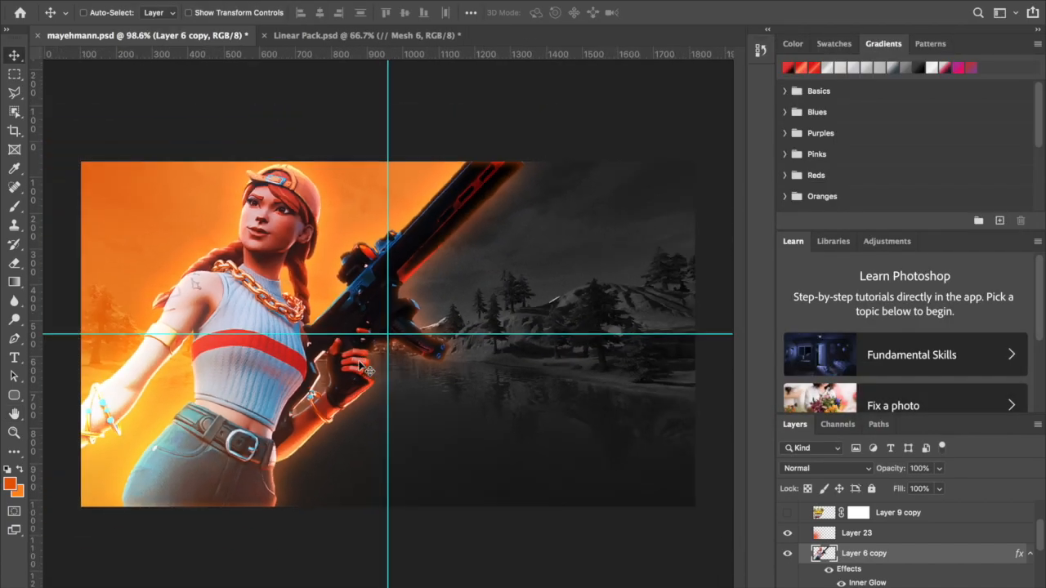
scroll(370, 372, down, 3)
scroll(850, 577, down, 2)
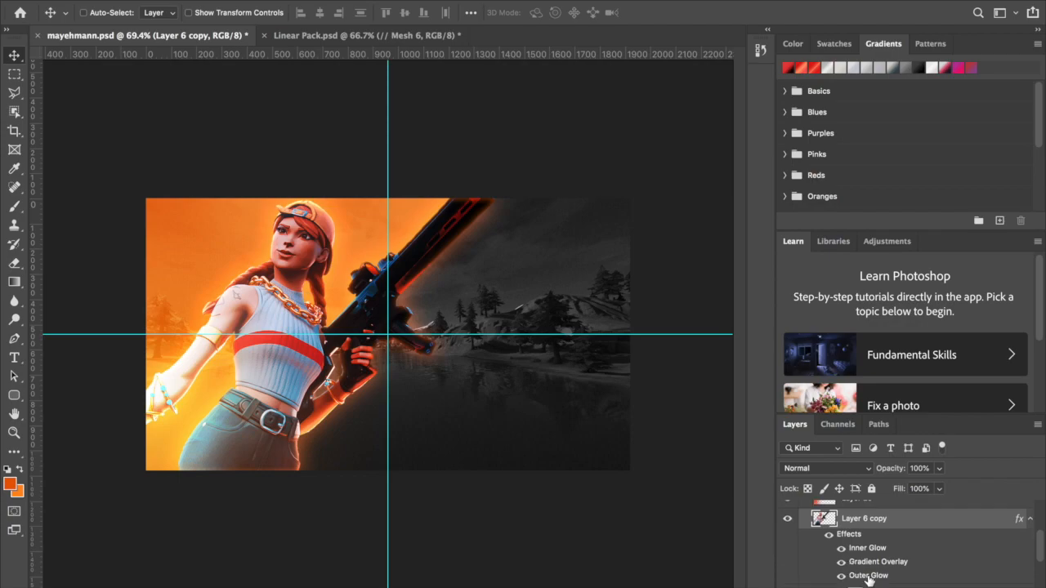
Step: Set the Outer Glow size on Layer 6 copy to 10 px and check its settings
double_click(869, 576)
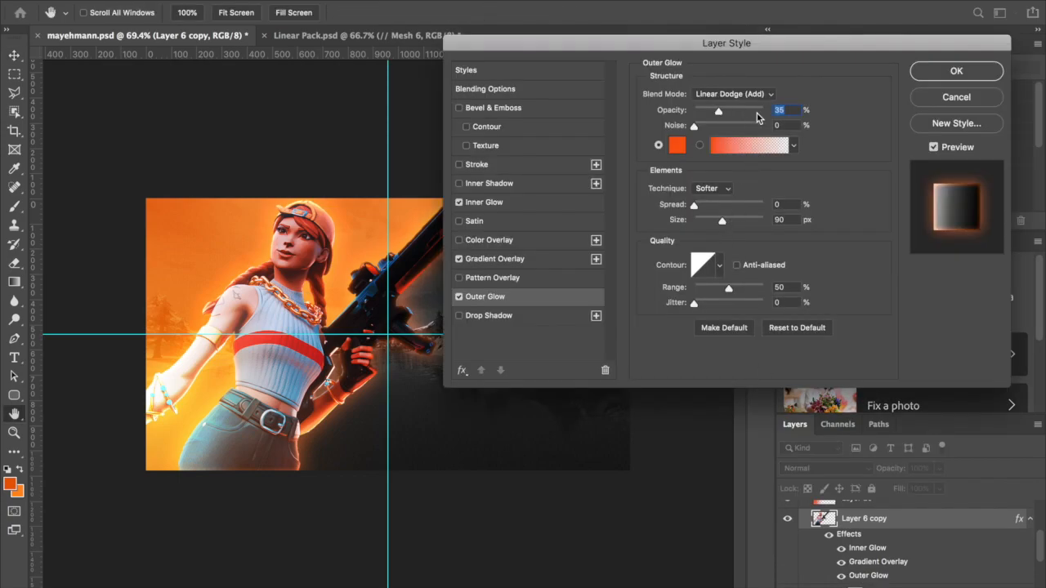
drag(718, 228, 703, 227)
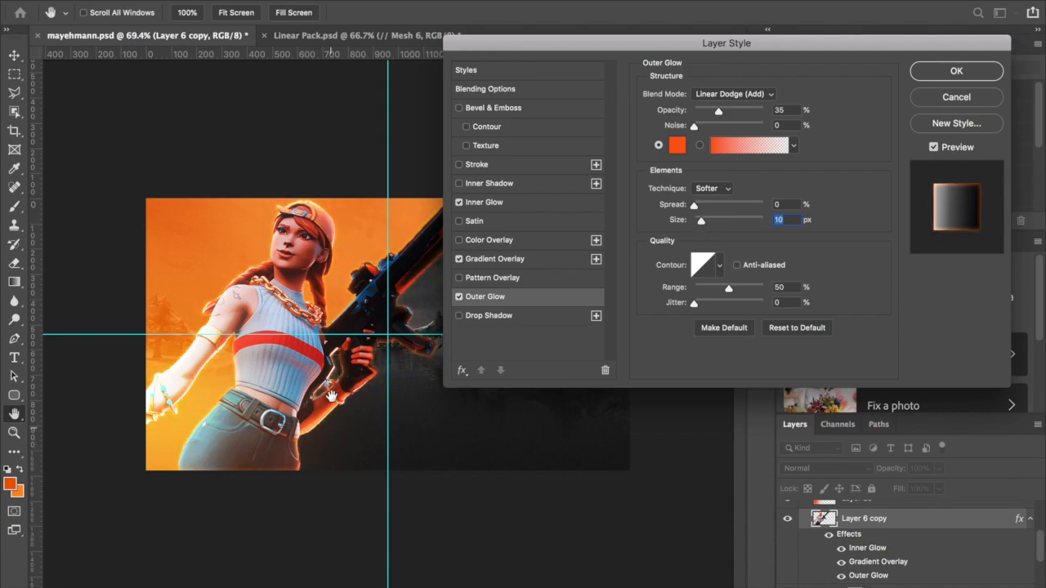
click(956, 73)
scroll(485, 226, up, 4)
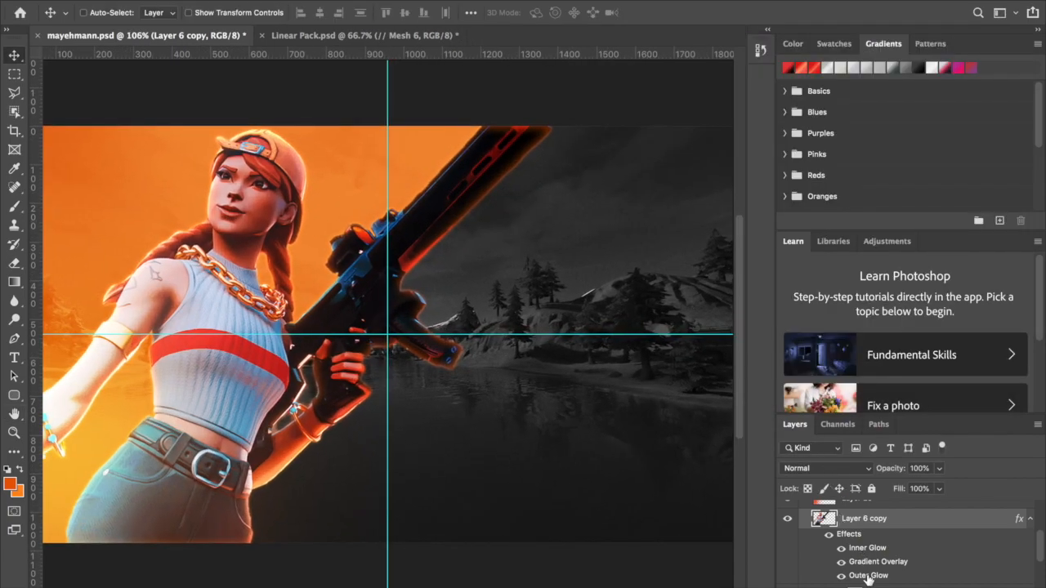
double_click(868, 576)
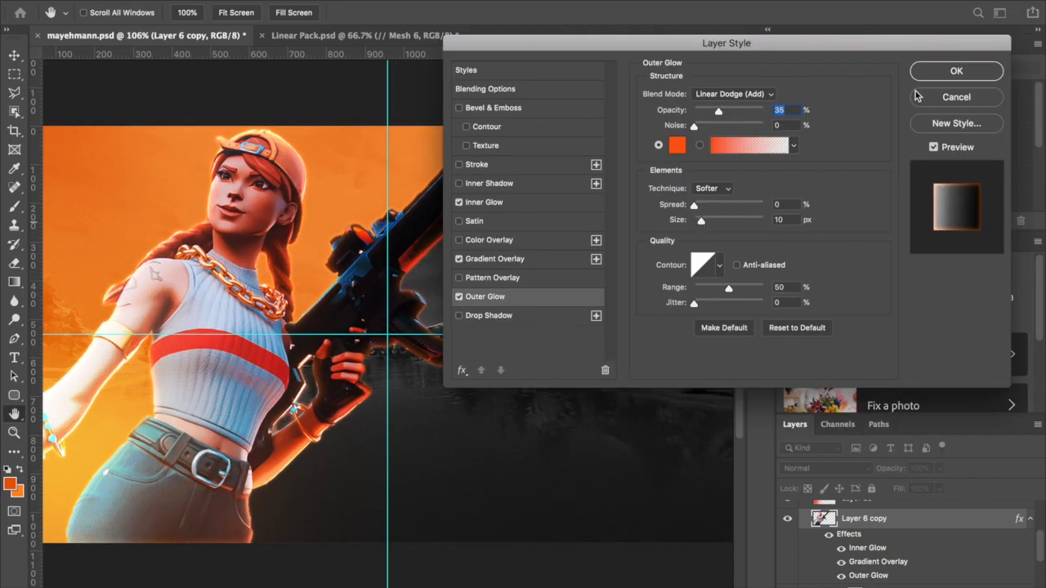
click(955, 72)
scroll(387, 450, down, 3)
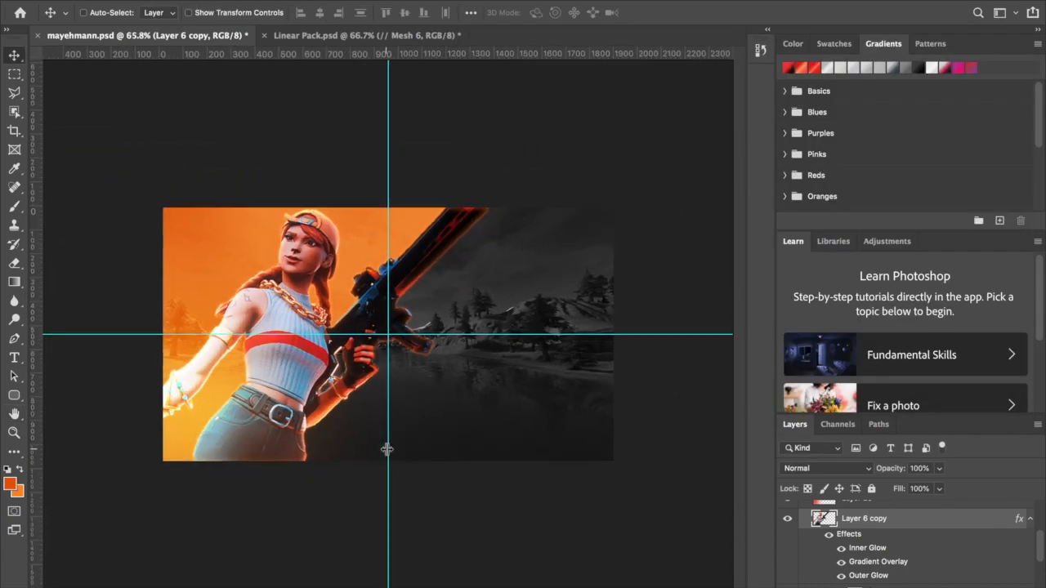
scroll(826, 549, up, 2)
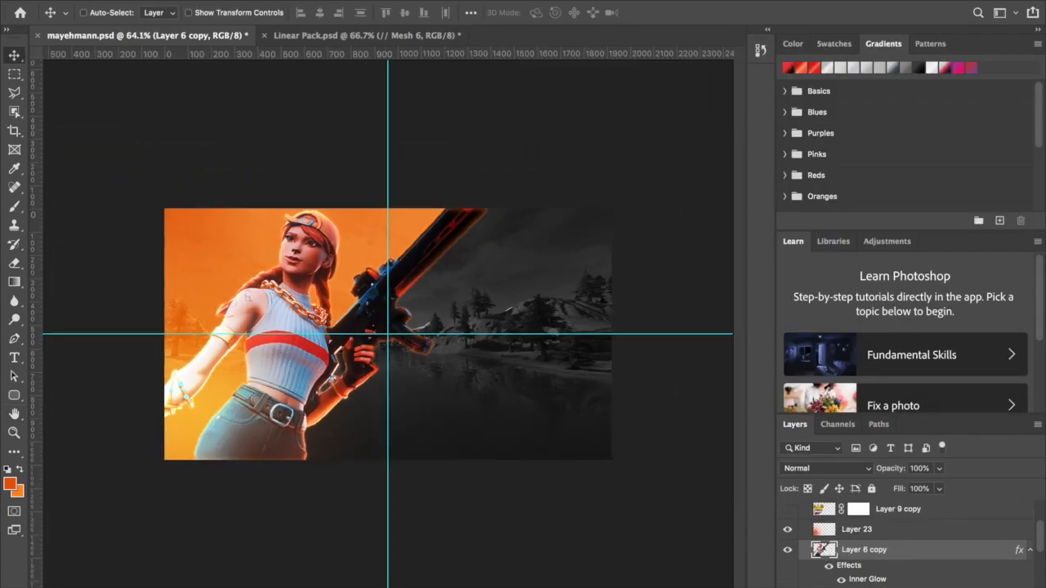
Step: Create a new layer directly above Layer 6 copy, reset the colours, and set the foreground colour to light orange
key(ctrl+shift+alt+n)
click(14, 206)
click(7, 470)
click(20, 469)
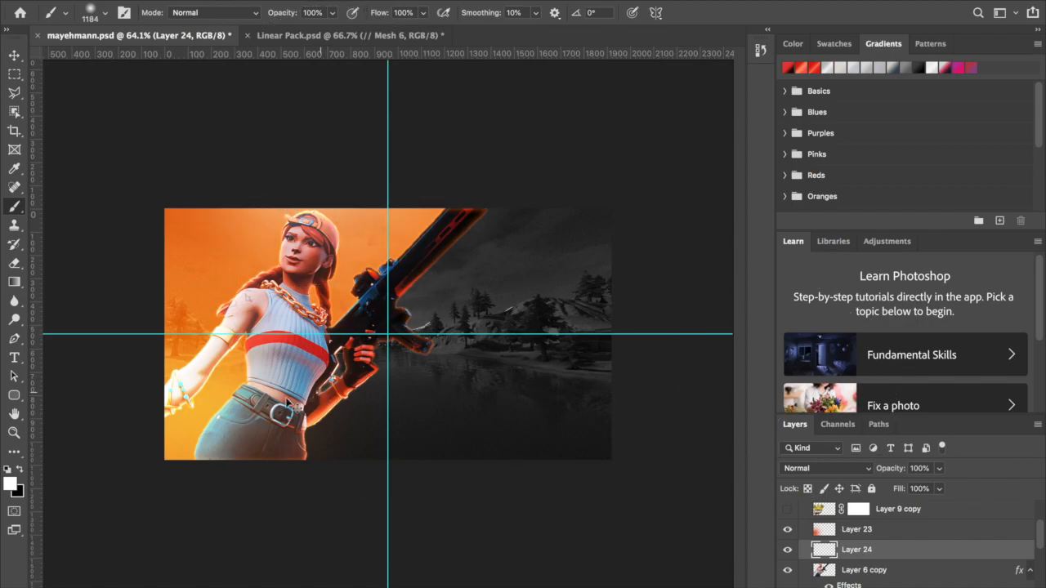
click(10, 483)
click(827, 365)
drag(698, 203, 711, 199)
click(927, 187)
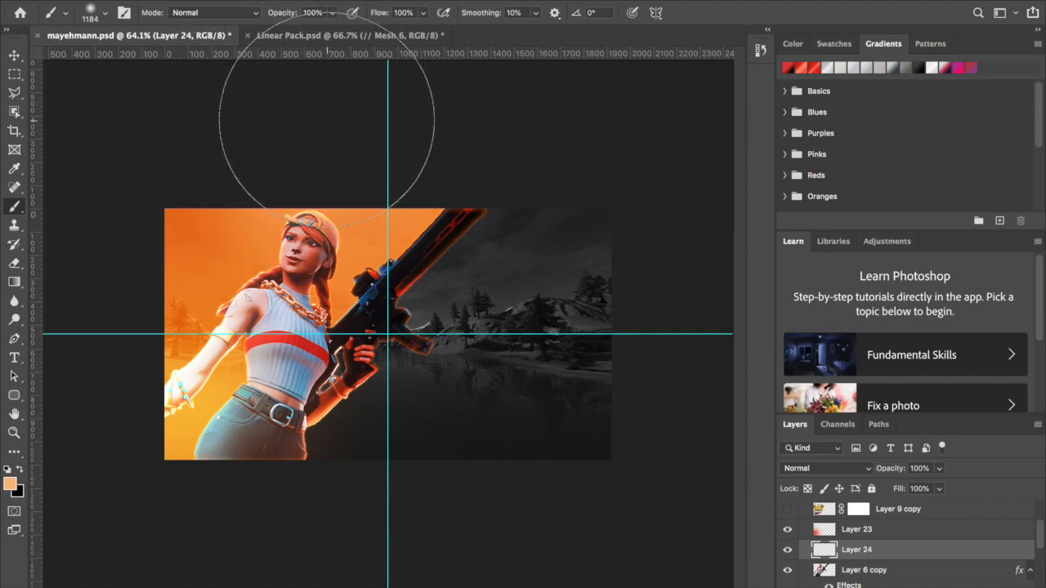
scroll(328, 120, up, 3)
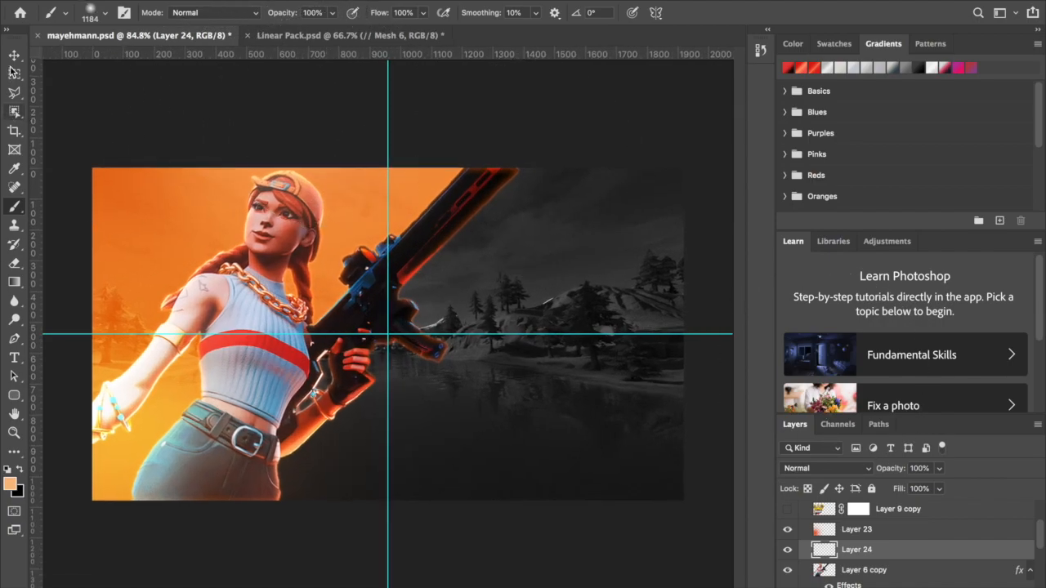
key(v)
scroll(286, 214, up, 2)
scroll(281, 210, down, 3)
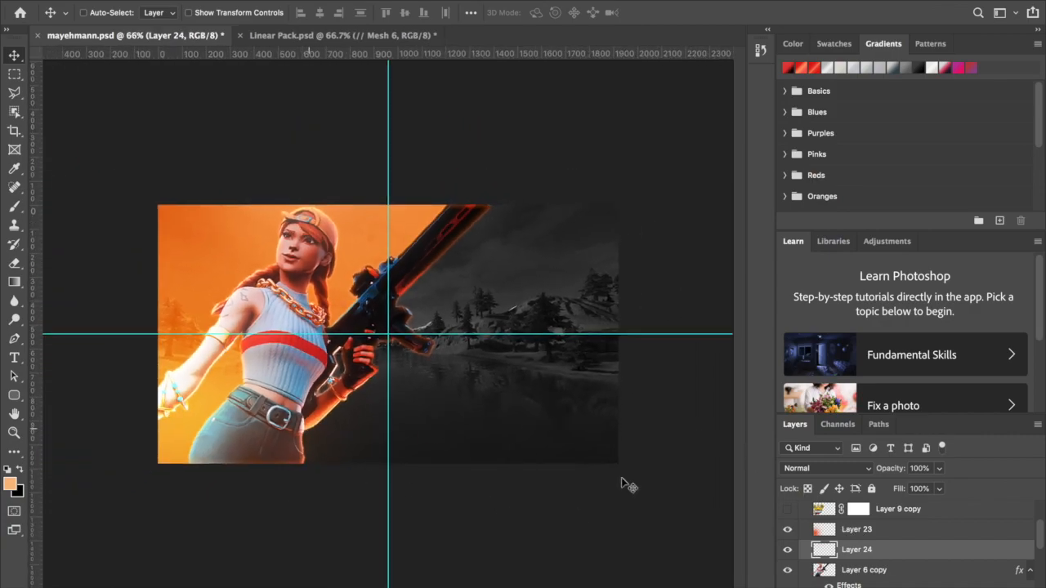
Step: Show the crown logo on Layer 9 copy, move it directly beneath Layer 6 copy, and collapse the character's effects list
click(788, 509)
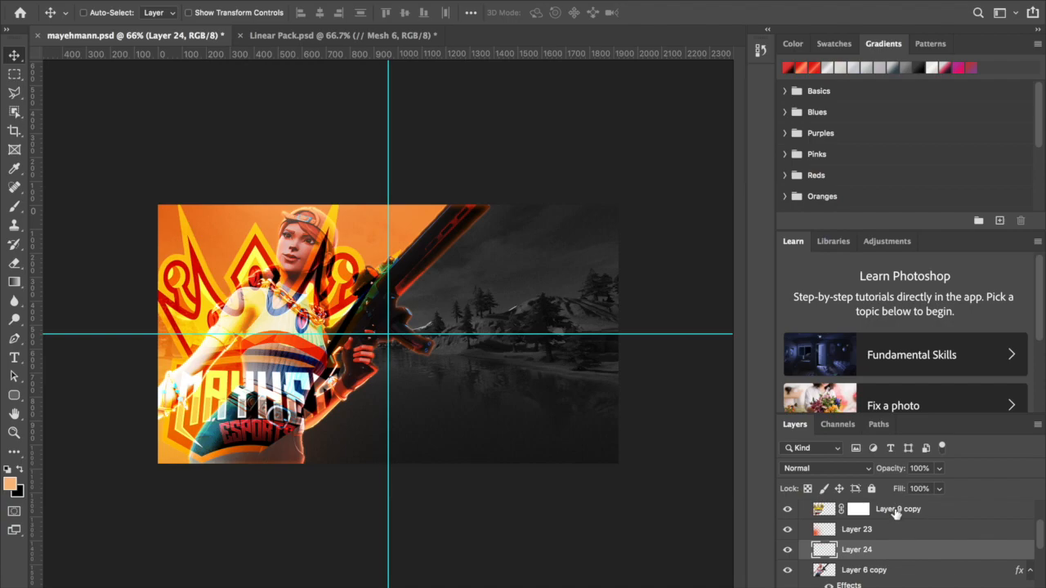
scroll(863, 518, down, 2)
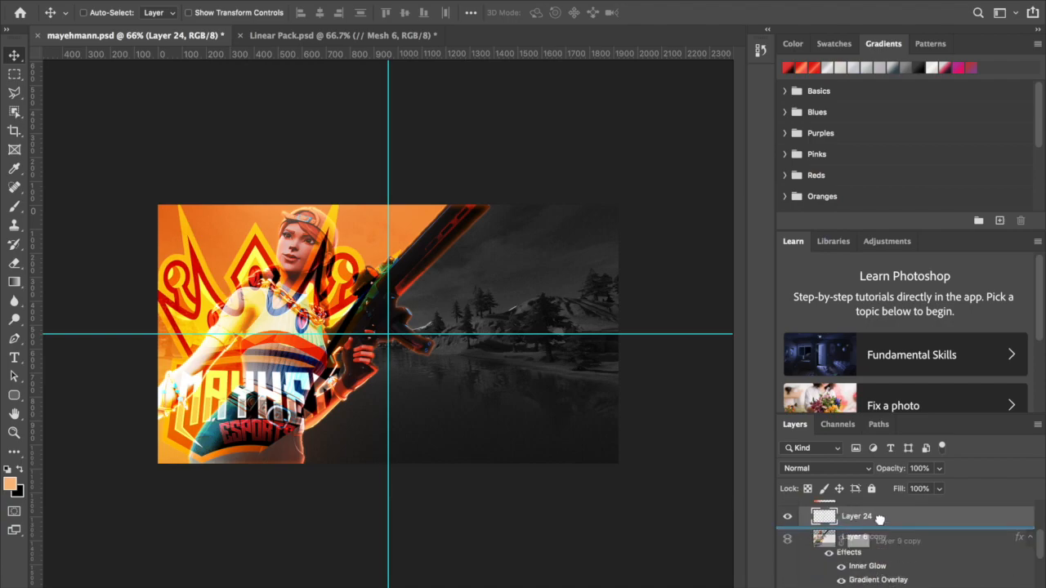
drag(850, 585, 849, 577)
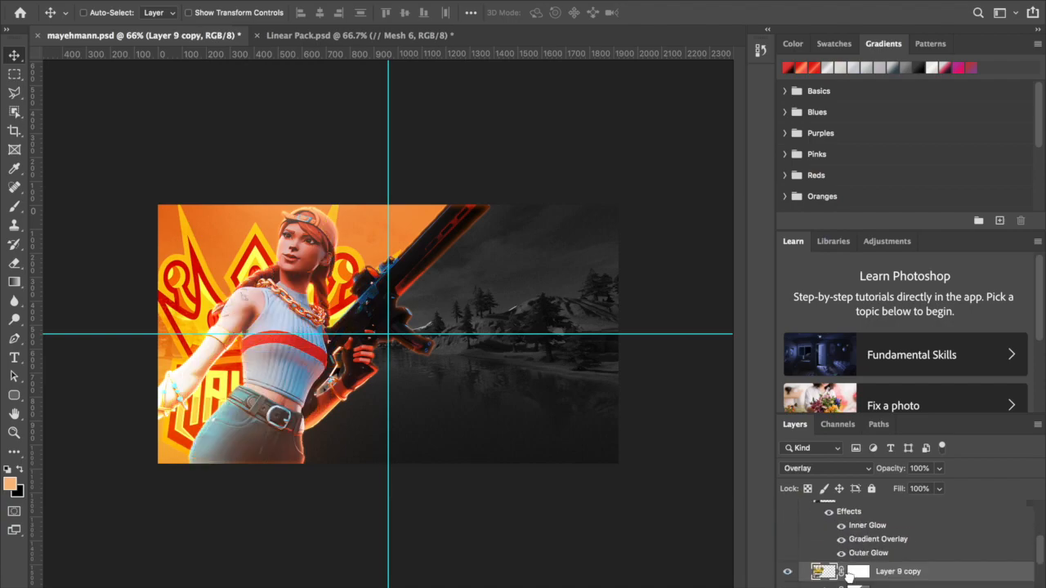
scroll(1010, 542, up, 1)
click(1029, 510)
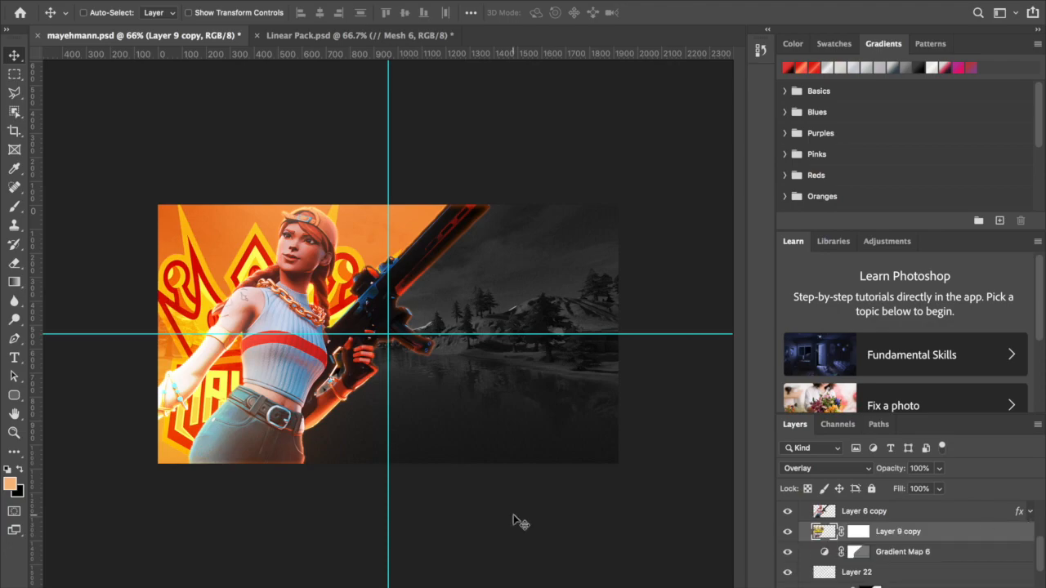
scroll(518, 523, up, 2)
scroll(518, 523, up, 2)
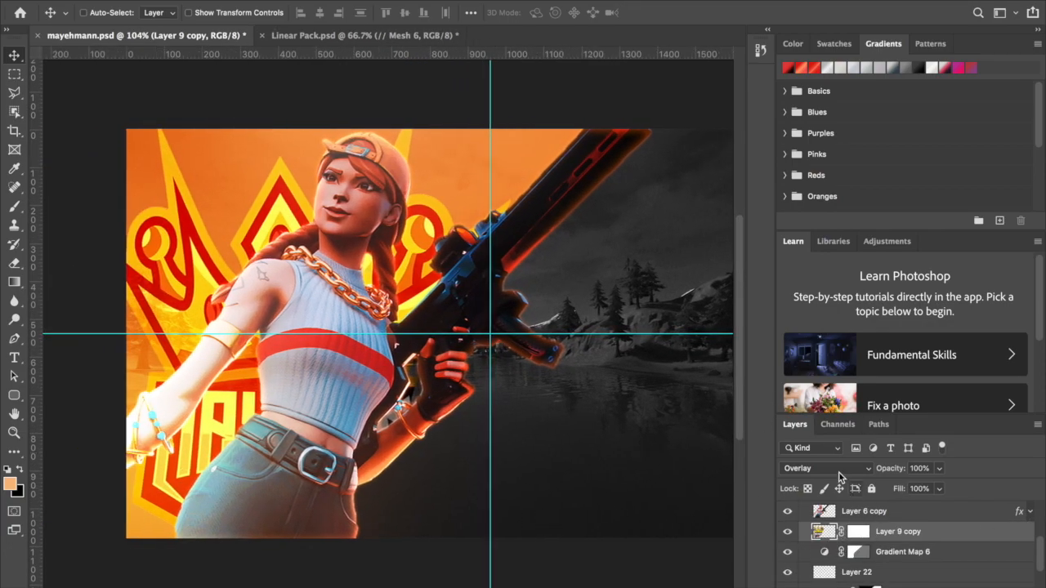
Step: Preview other blend modes for Layer 9 copy, keep it on Overlay, and scale the large crown logo down slightly
click(839, 472)
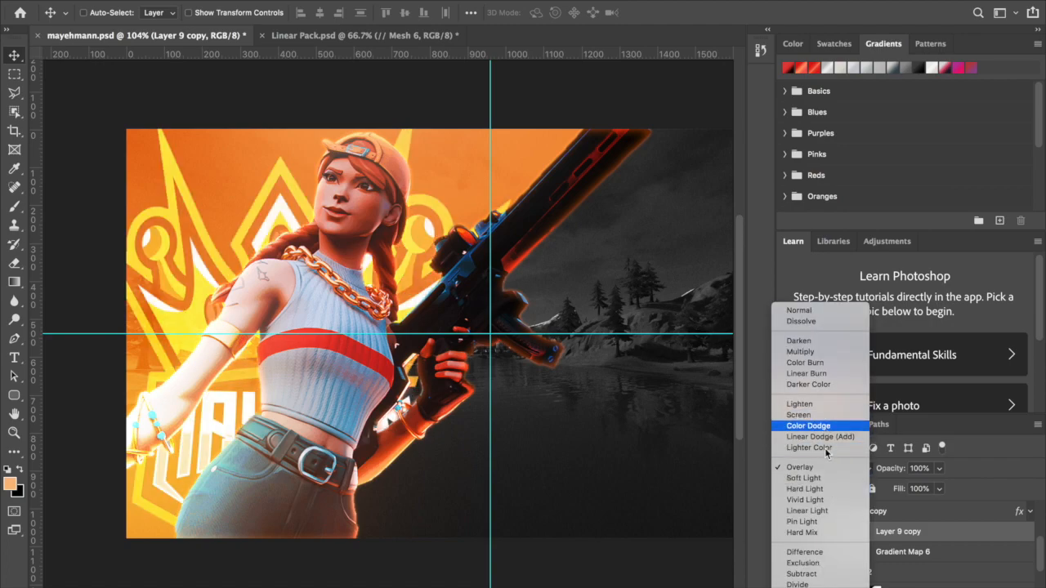
click(805, 467)
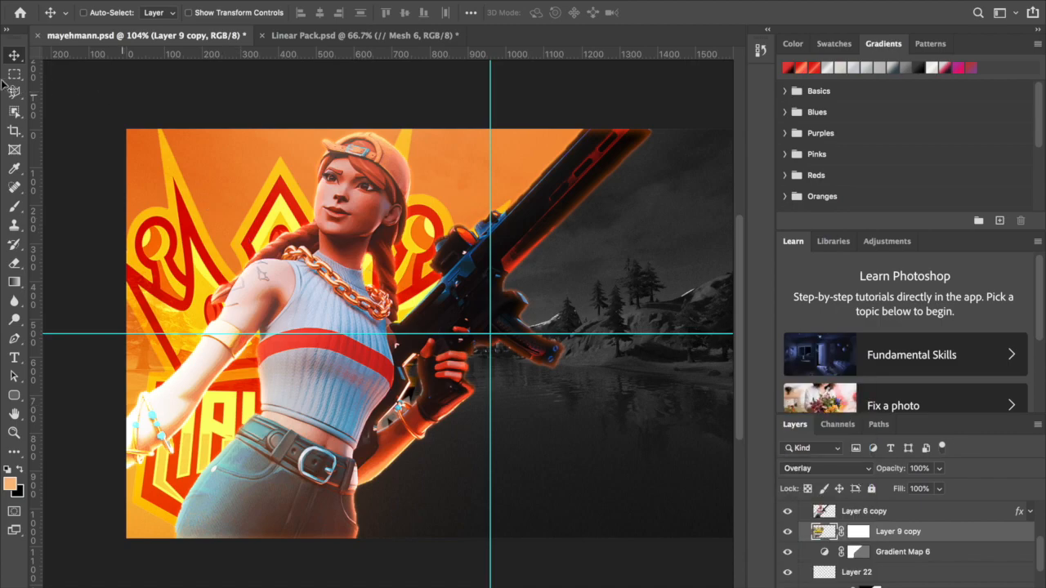
key(ctrl+t)
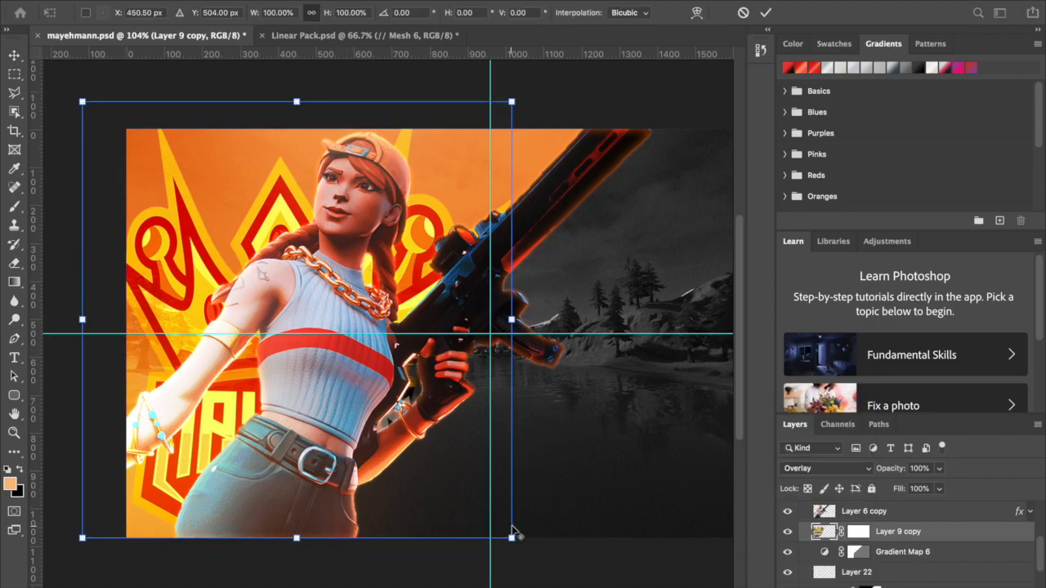
drag(510, 536, 514, 518)
key(Return)
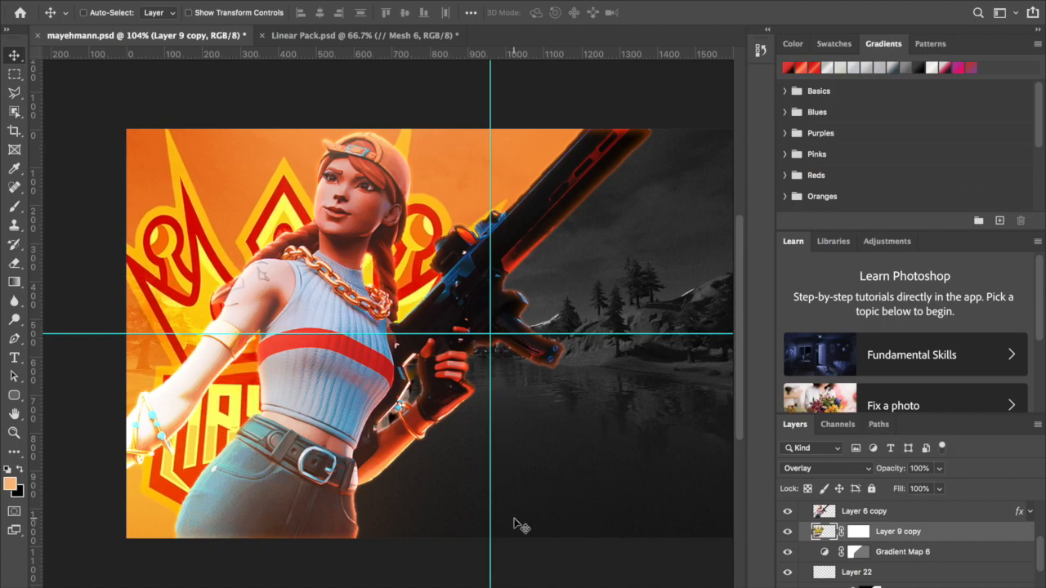
Step: Compare the artwork with the large crown logo hidden and shown, and review the background layers beneath it
scroll(514, 523, up, 2)
scroll(515, 521, down, 8)
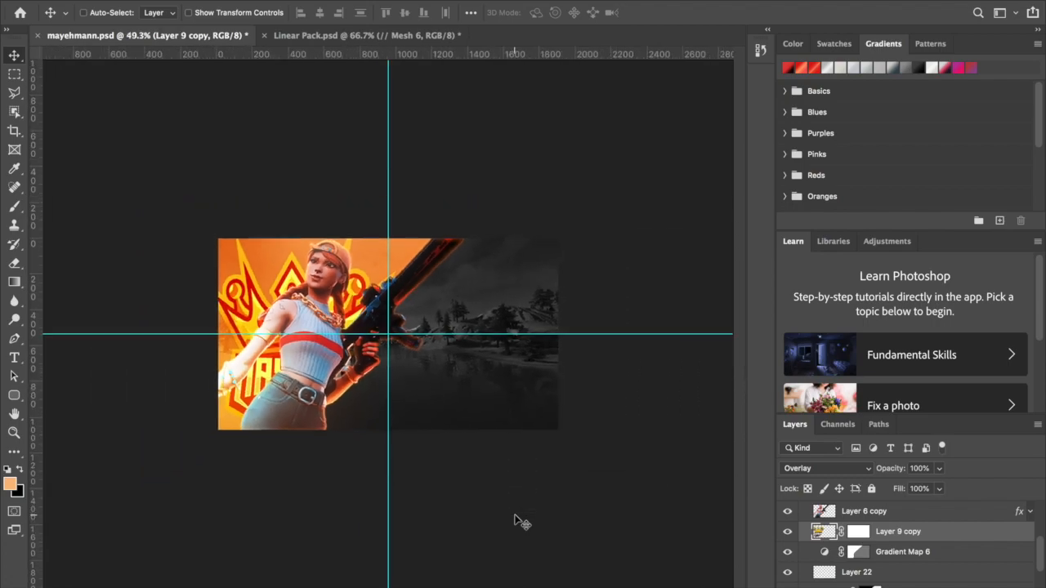
scroll(828, 552, up, 5)
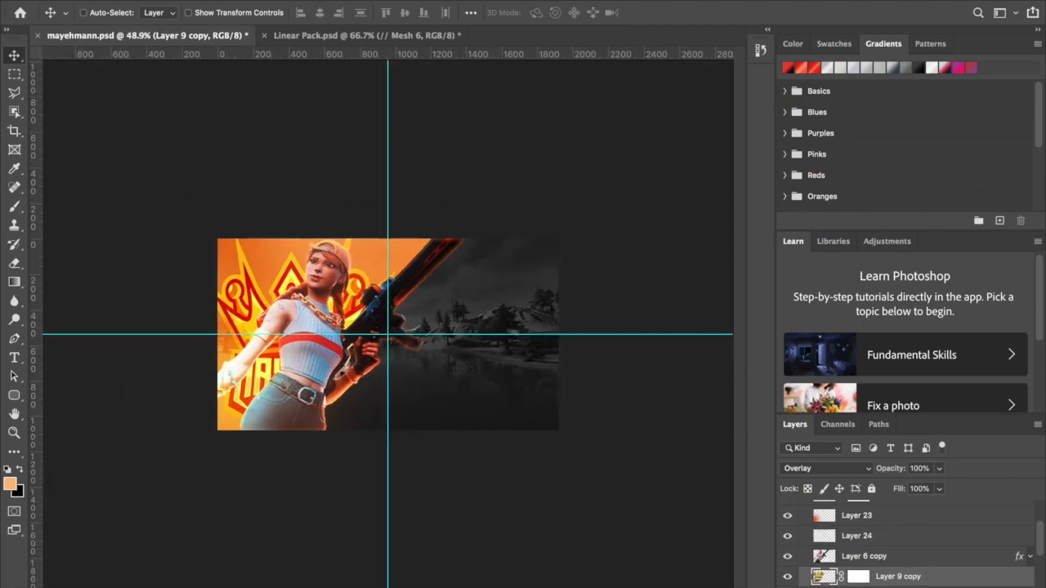
scroll(809, 563, down, 1)
click(788, 564)
click(788, 563)
scroll(873, 558, down, 3)
scroll(875, 557, down, 2)
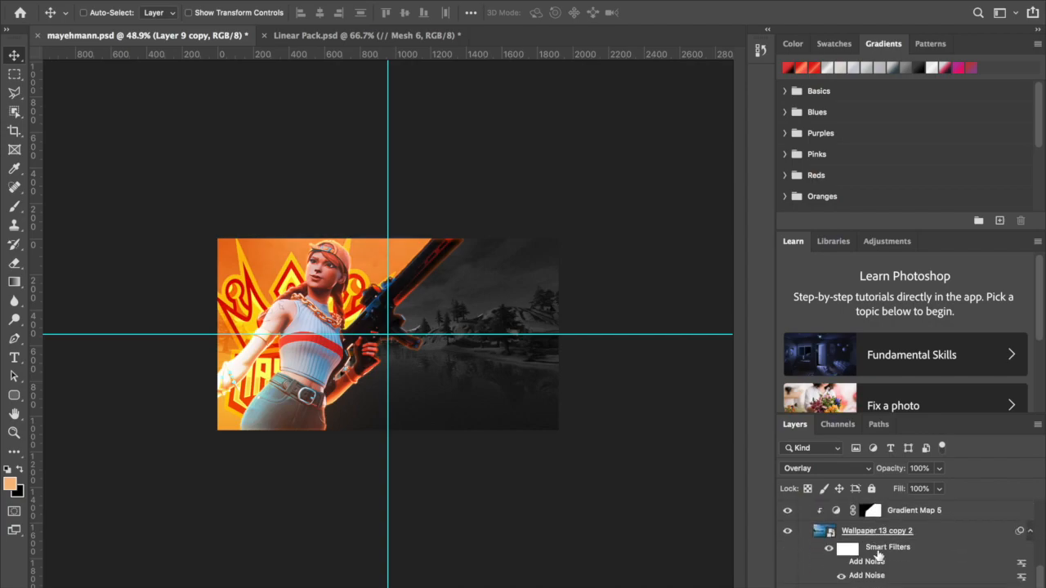
scroll(879, 555, up, 2)
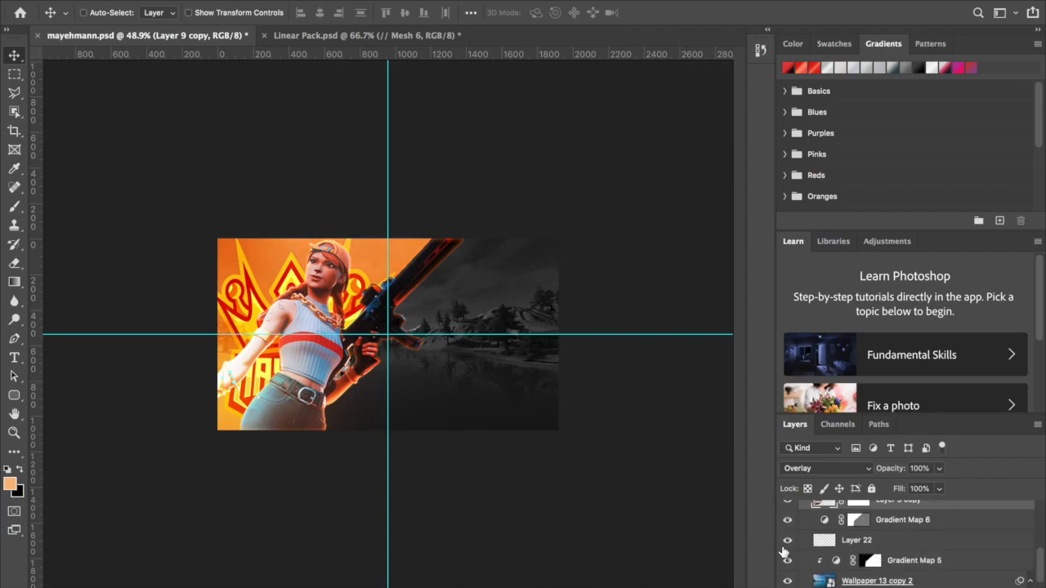
Step: Show the small crown logo on Layer 9 copy 2 and enlarge it slightly in the canvas's upper-left corner
scroll(850, 544, up, 5)
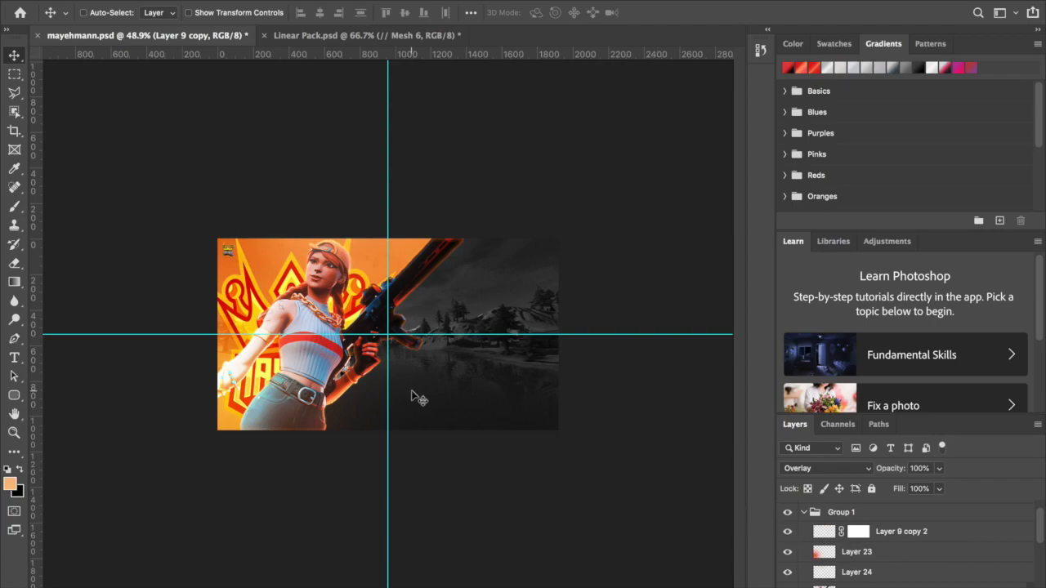
scroll(413, 396, up, 5)
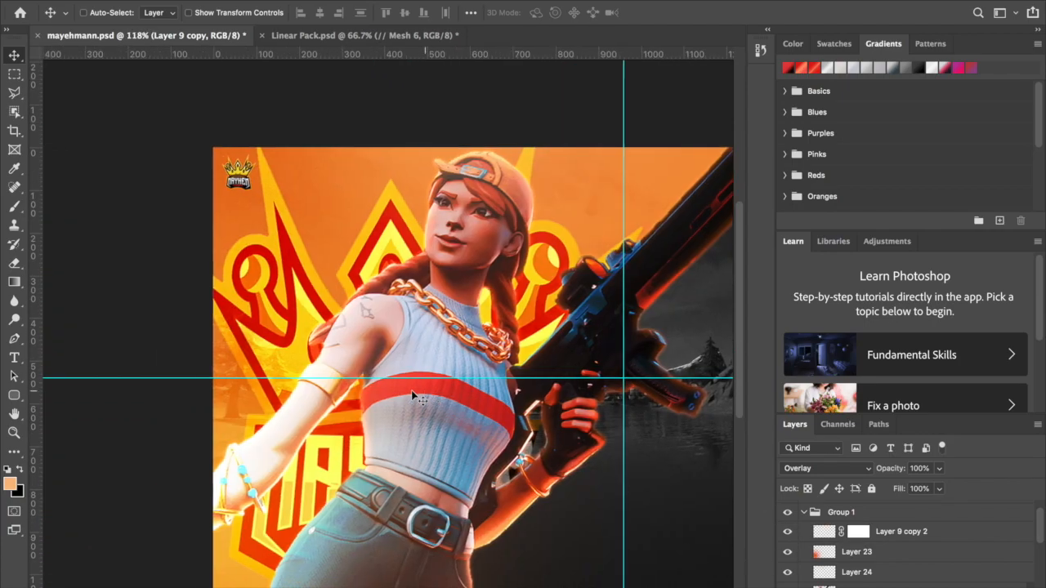
scroll(413, 396, up, 2)
scroll(413, 396, left, 2)
click(894, 535)
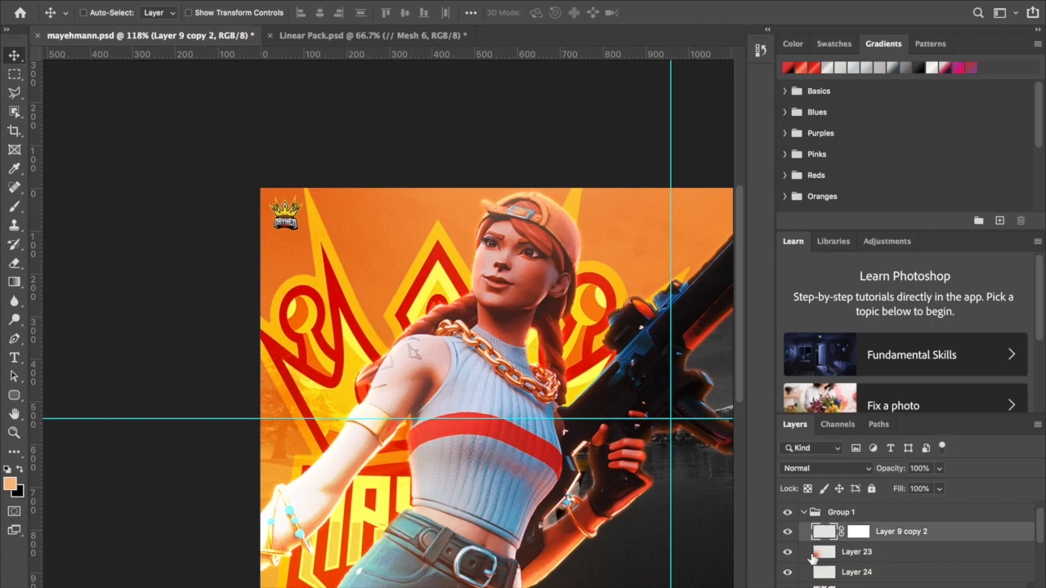
click(787, 535)
click(787, 536)
key(ctrl+t)
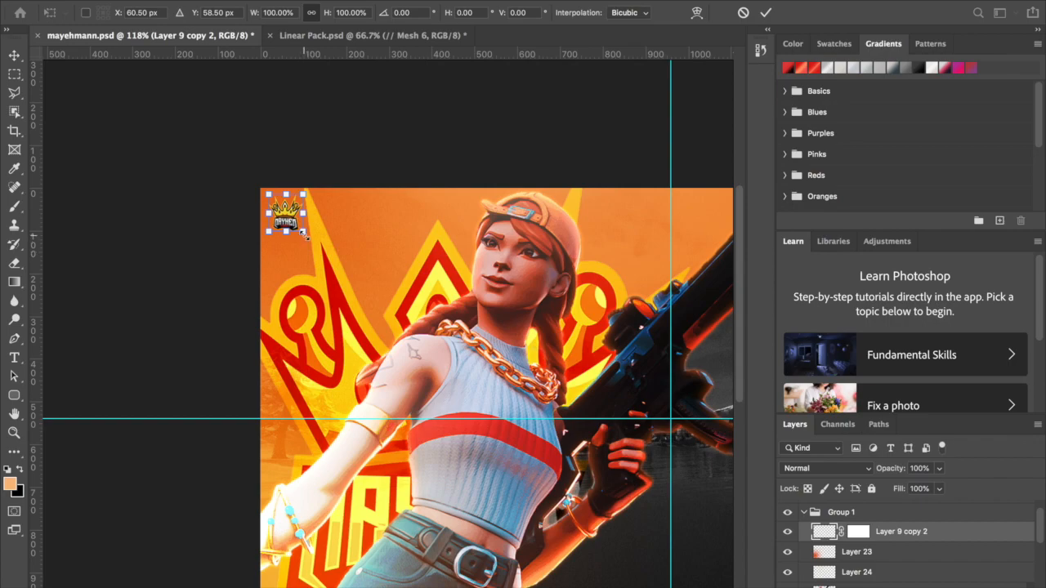
drag(306, 234, 310, 240)
key(Return)
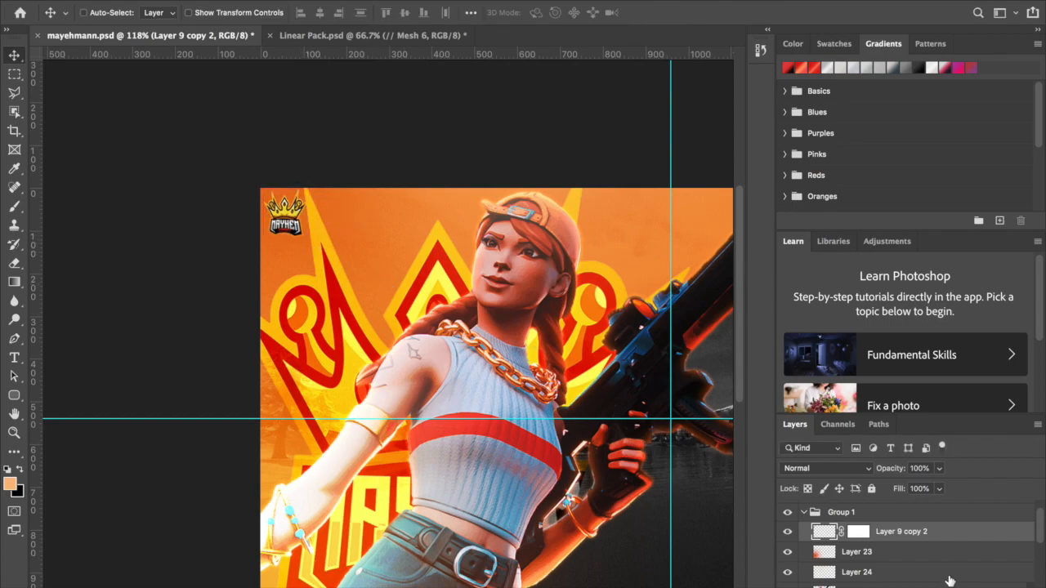
Step: Create a new layer directly beneath Layer 9 copy 2 and outline a triangle across the canvas's upper-left corner with the Polygonal Lasso
click(906, 552)
key(ctrl+shift+alt+n)
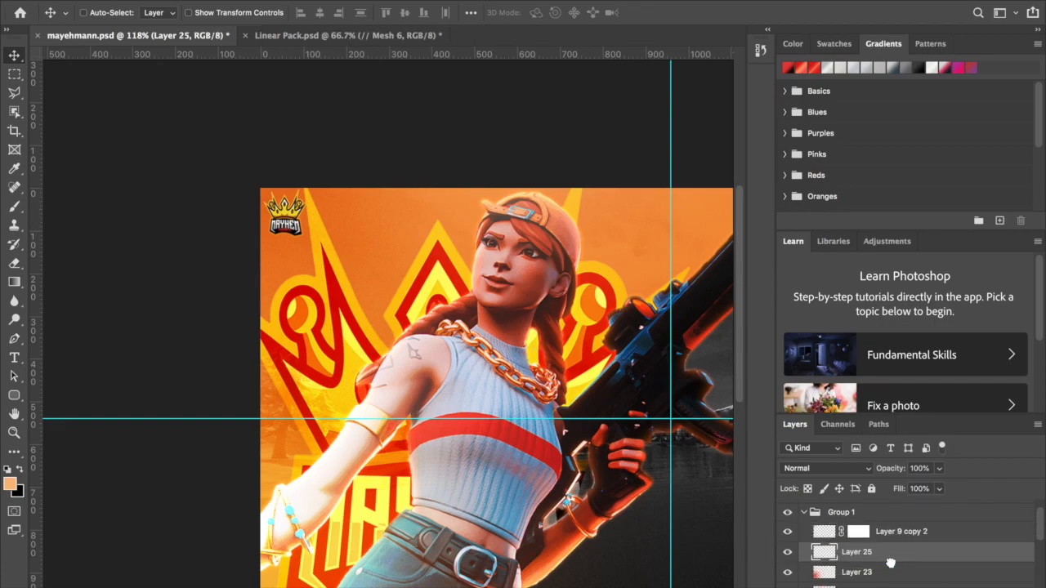
key(l)
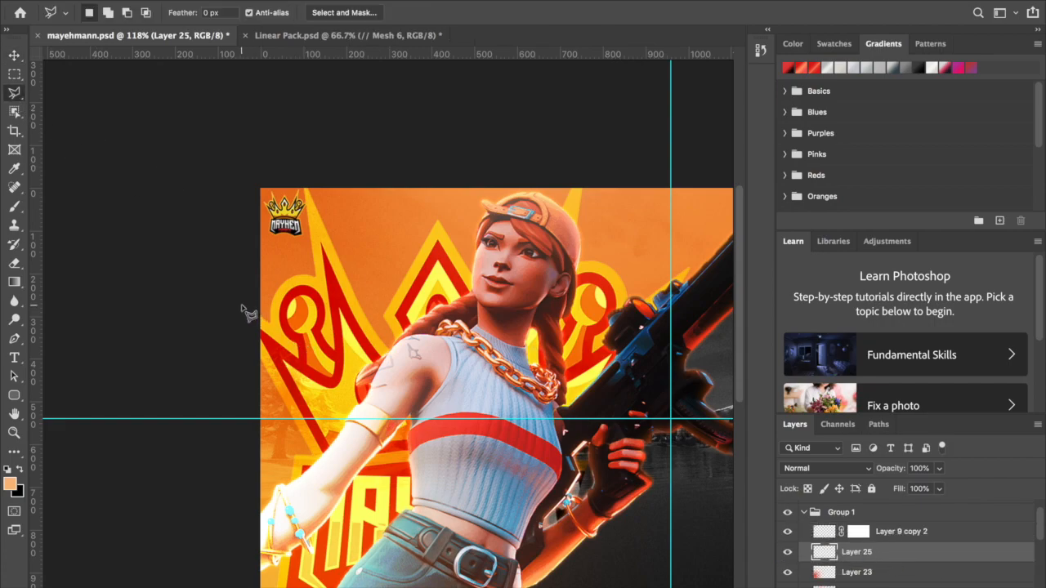
right_click(13, 92)
click(12, 92)
click(239, 308)
click(380, 168)
click(237, 167)
click(245, 310)
Step: Fill the triangular corner selection with black (000000) at 100% opacity in Normal mode and deselect it
right_click(256, 229)
click(299, 233)
right_click(291, 219)
click(327, 399)
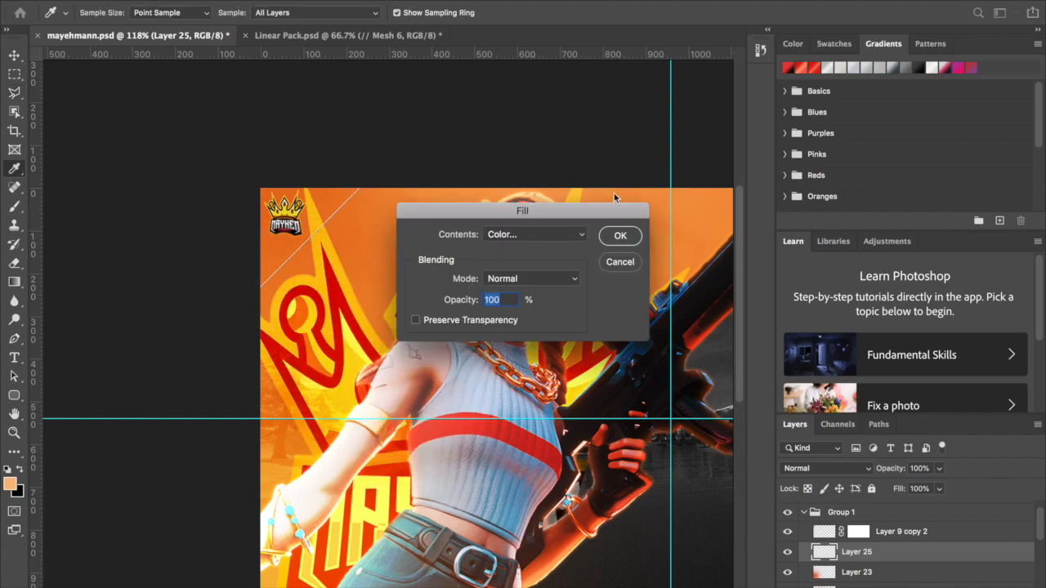
click(540, 235)
click(540, 237)
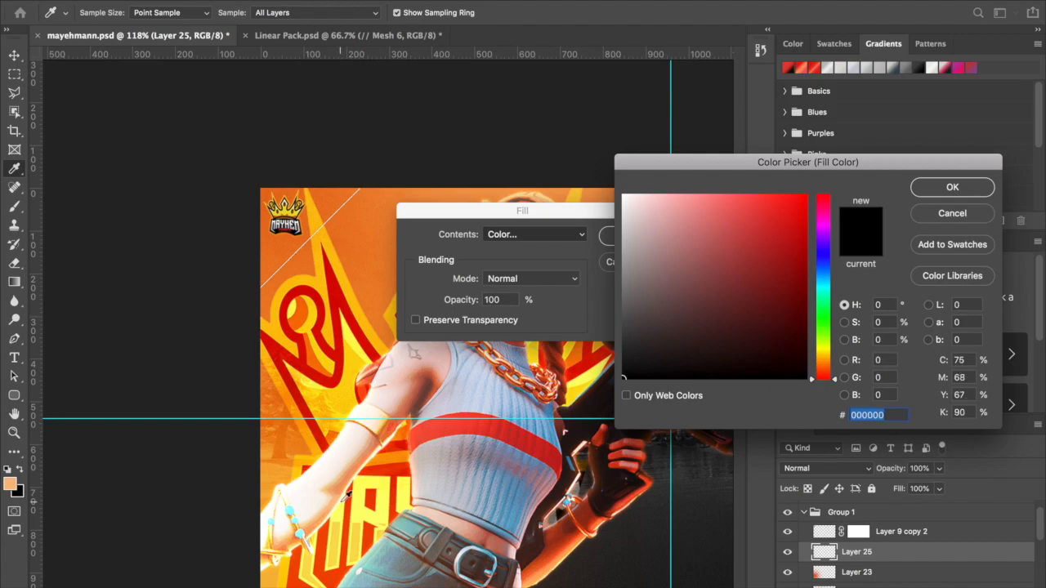
click(953, 188)
click(627, 235)
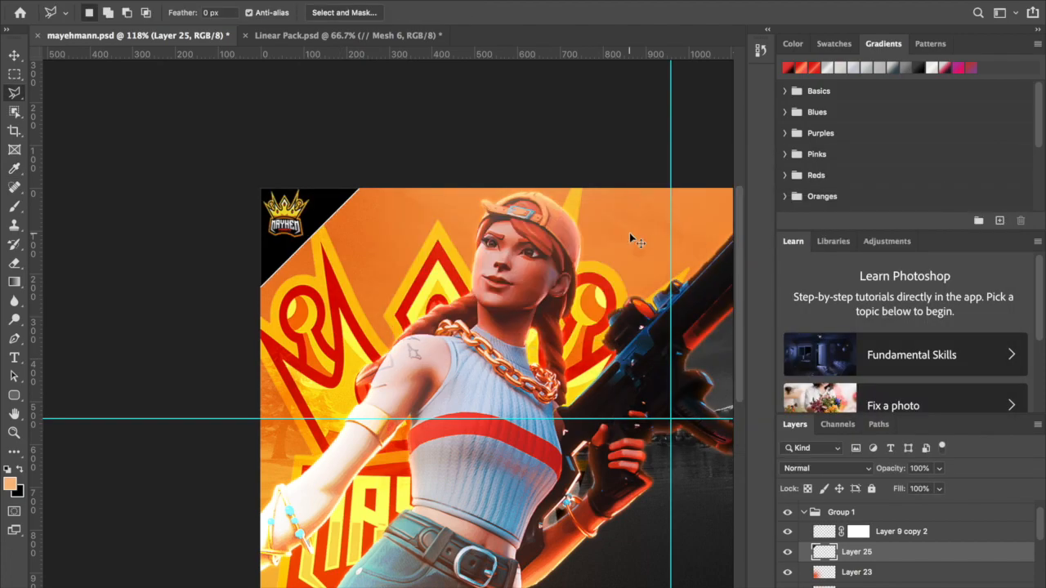
key(ctrl+d)
key(v)
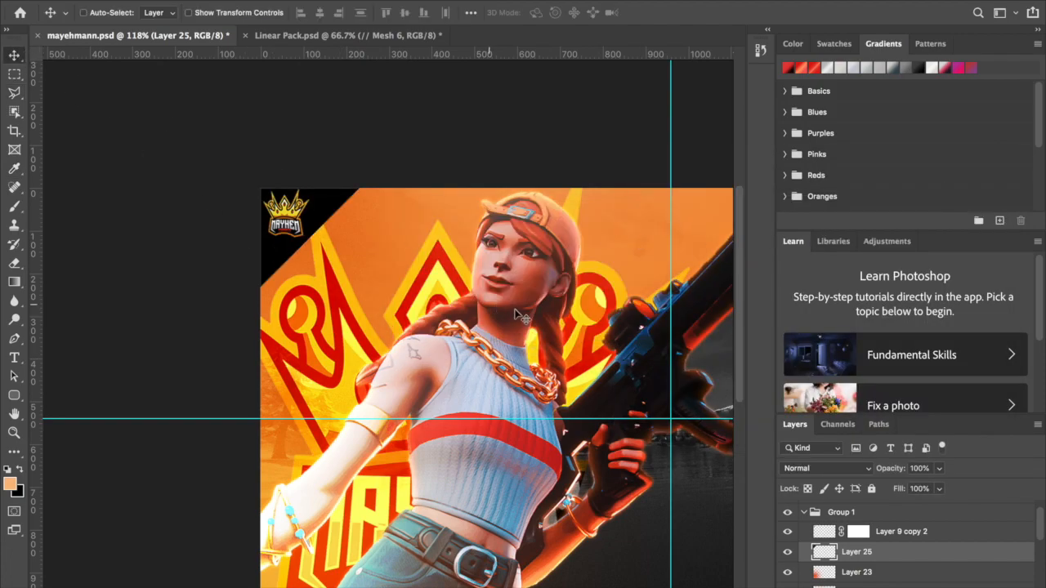
Step: Nudge the small crown logo on Layer 9 copy 2 slightly within the black corner triangle
click(906, 532)
drag(298, 316, 299, 320)
scroll(298, 318, down, 3)
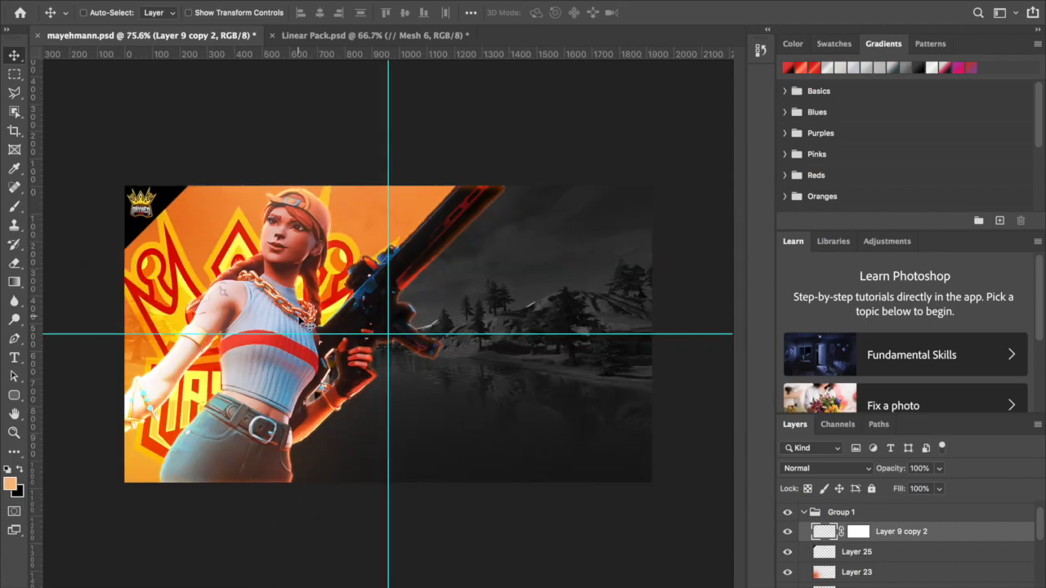
scroll(922, 560, down, 3)
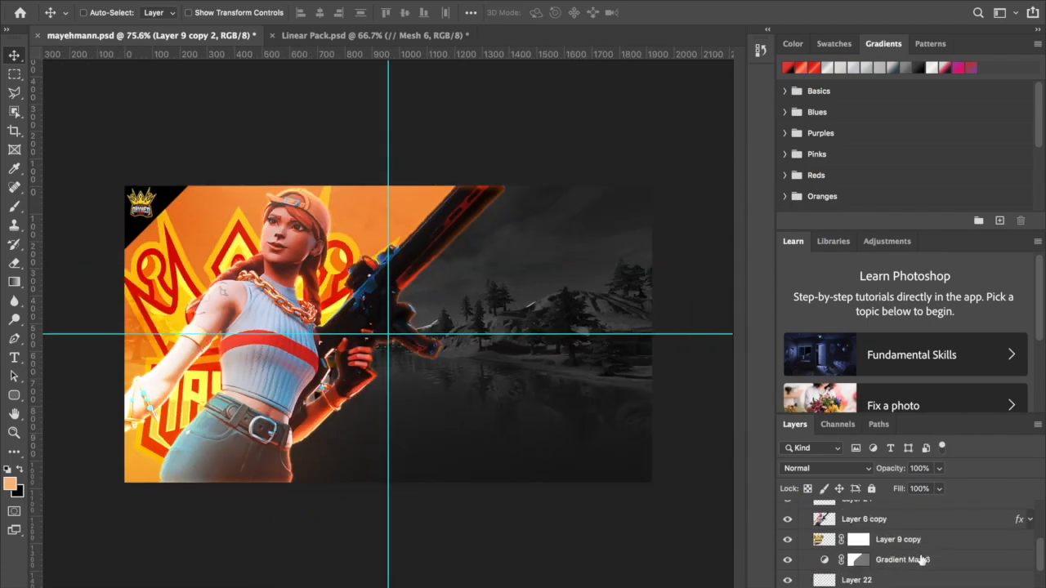
scroll(479, 525, up, 3)
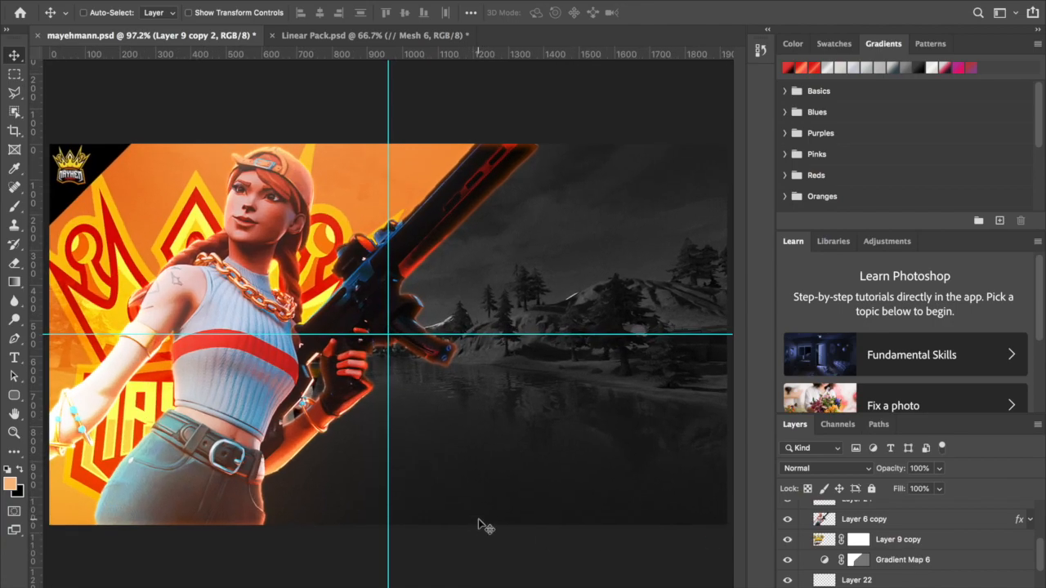
scroll(479, 525, left, 2)
Step: Select Layer 9 copy and examine the large crown logo, the character and the layer order at several zoom levels
double_click(934, 542)
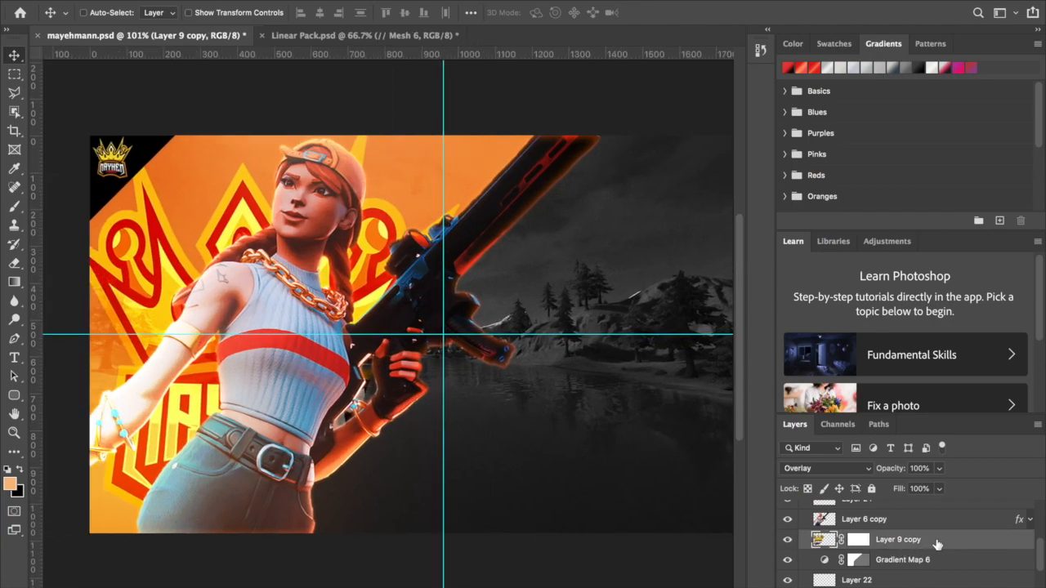
click(958, 97)
click(330, 0)
click(366, 1)
scroll(238, 299, left, 10)
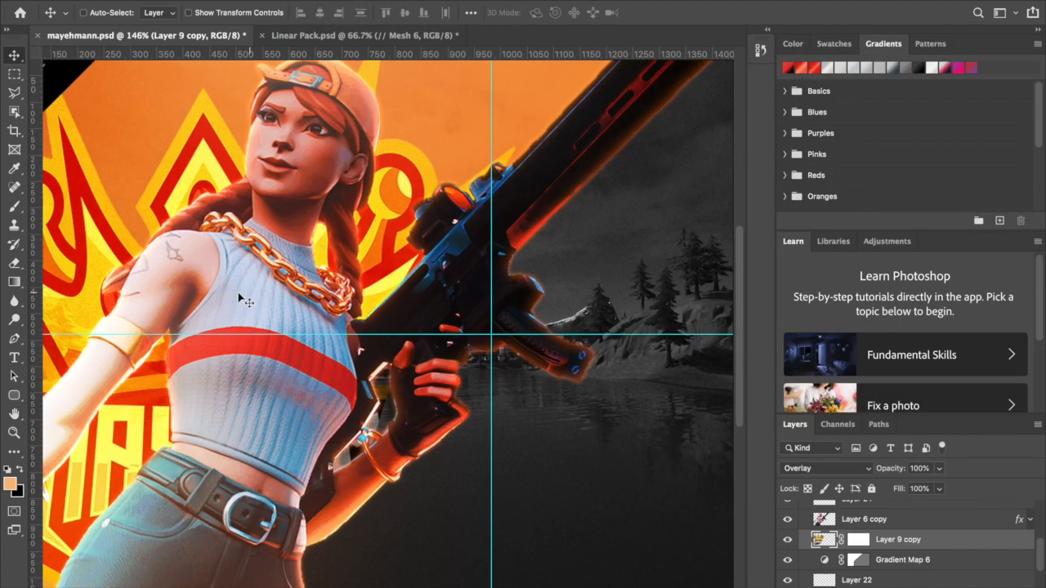
scroll(238, 299, up, 3)
scroll(242, 299, down, 5)
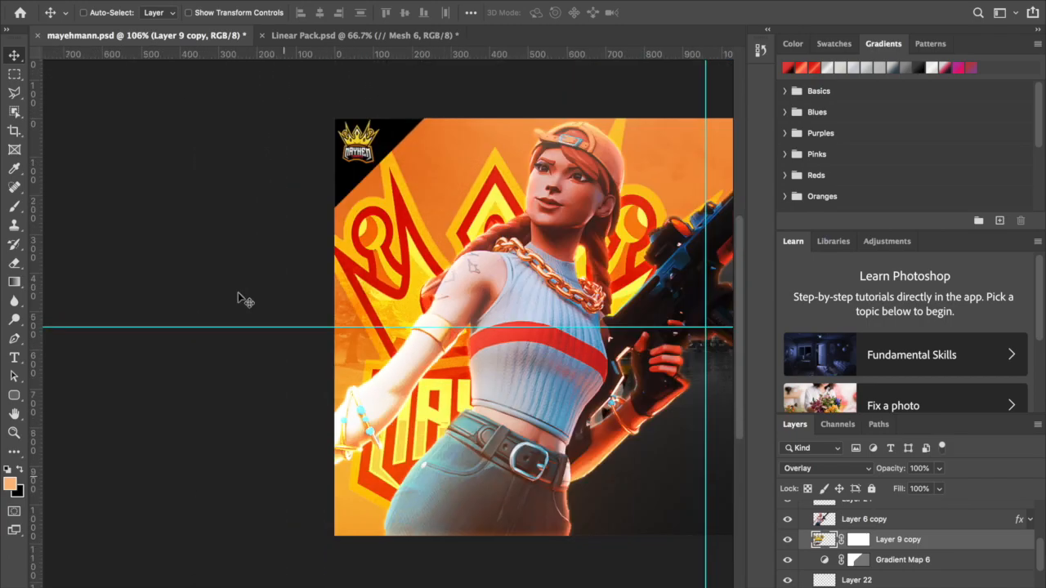
scroll(242, 299, up, 3)
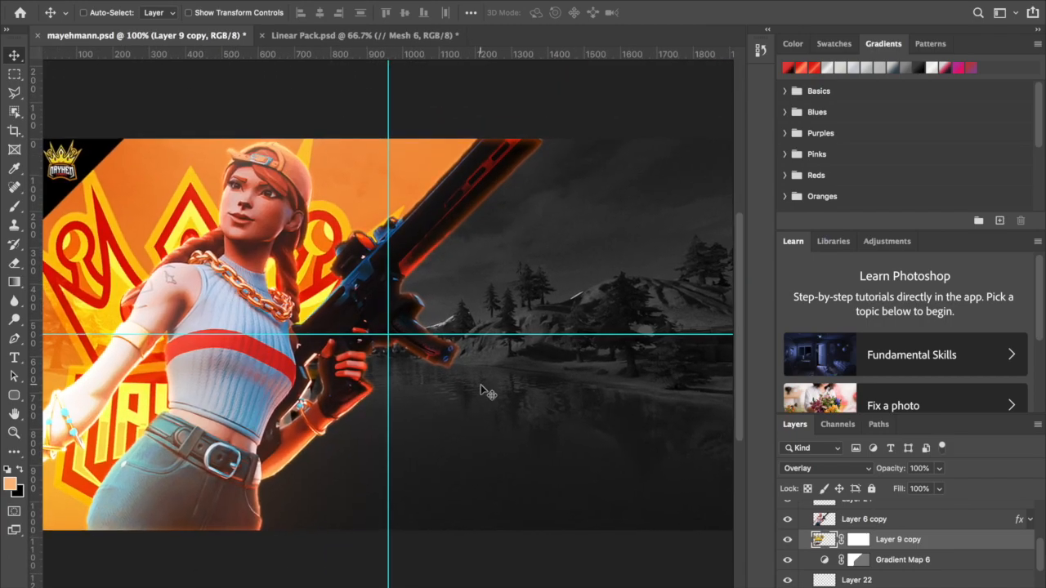
scroll(588, 436, down, 2)
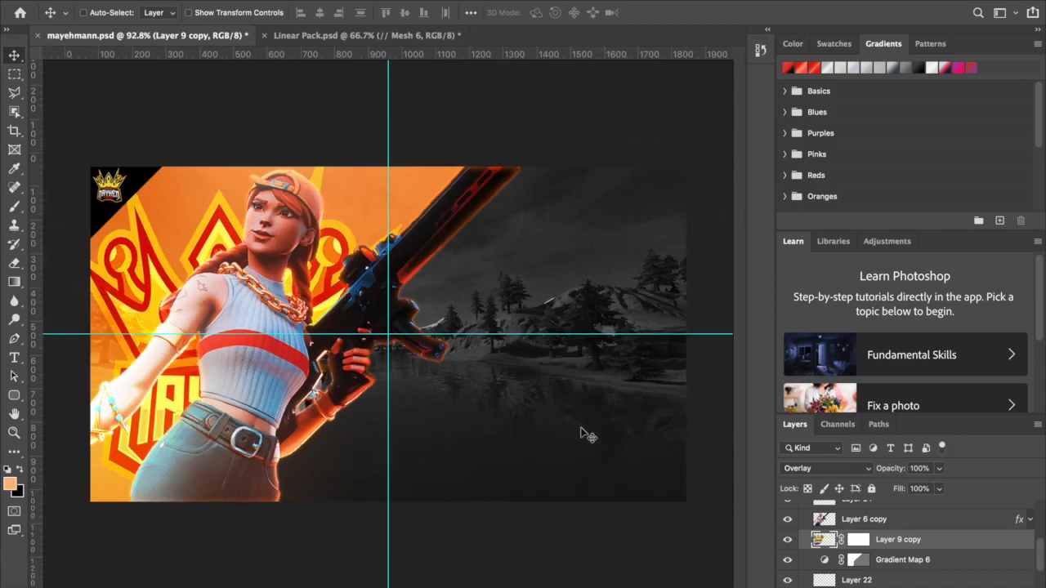
scroll(589, 436, up, 1)
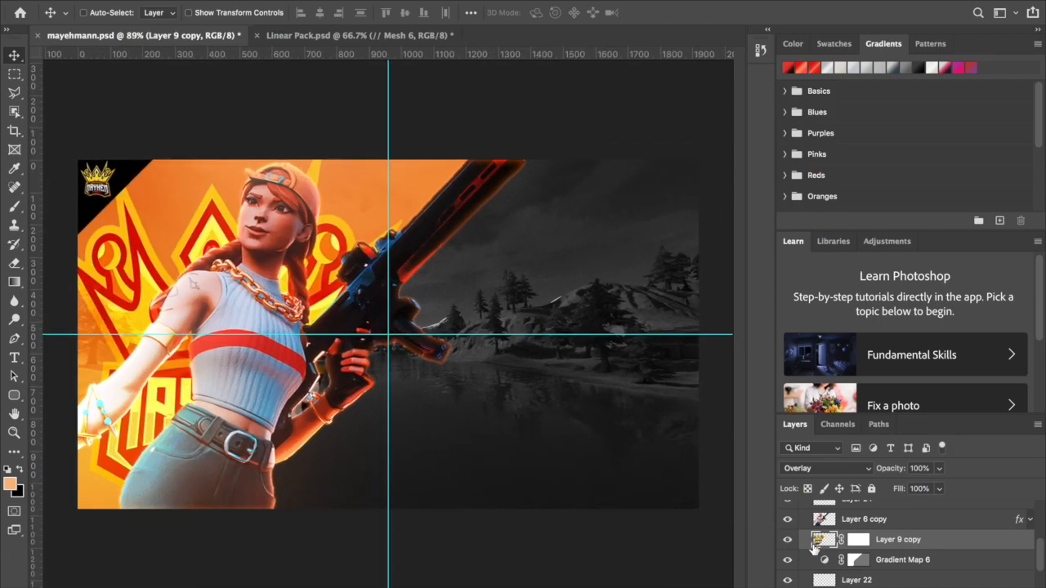
scroll(860, 555, up, 1)
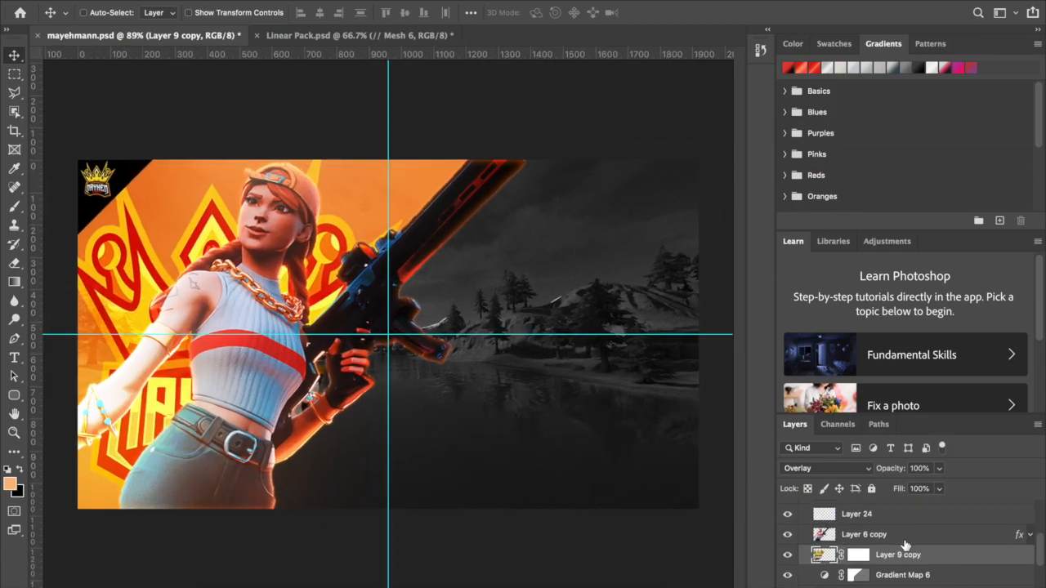
scroll(905, 545, down, 2)
scroll(899, 539, up, 4)
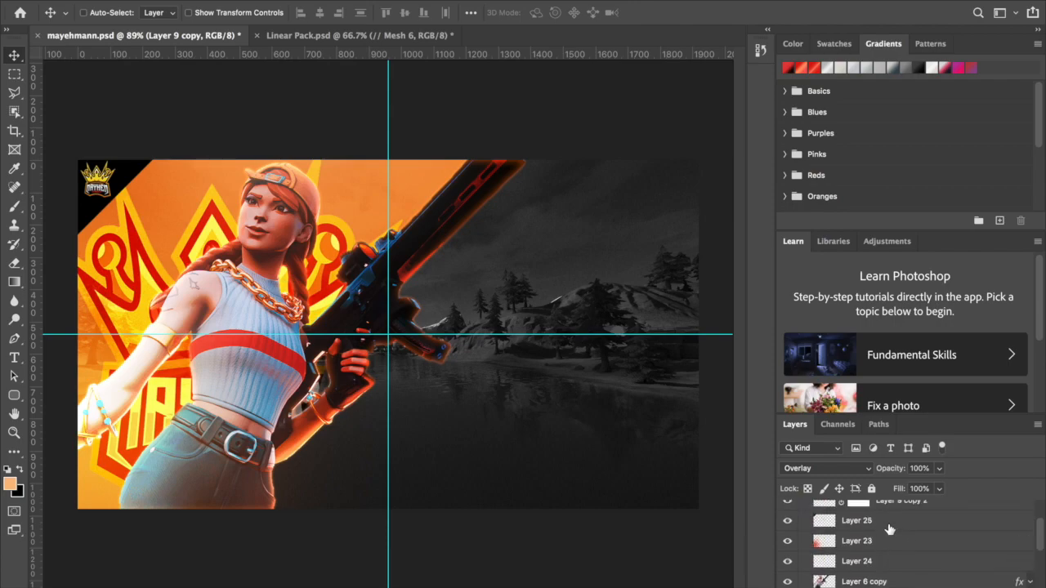
Step: Add a new layer at the top of Group 1 and put the white text FIRST in Burbank Big Condensed Bold on the dark half
scroll(889, 531, up, 2)
click(897, 555)
key(ctrl+shift+alt+n)
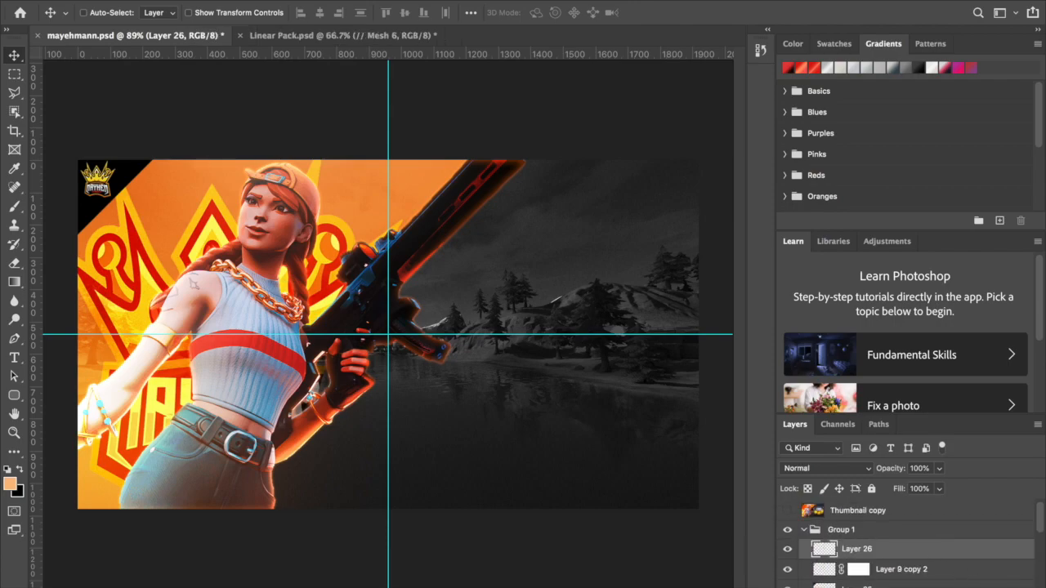
click(14, 358)
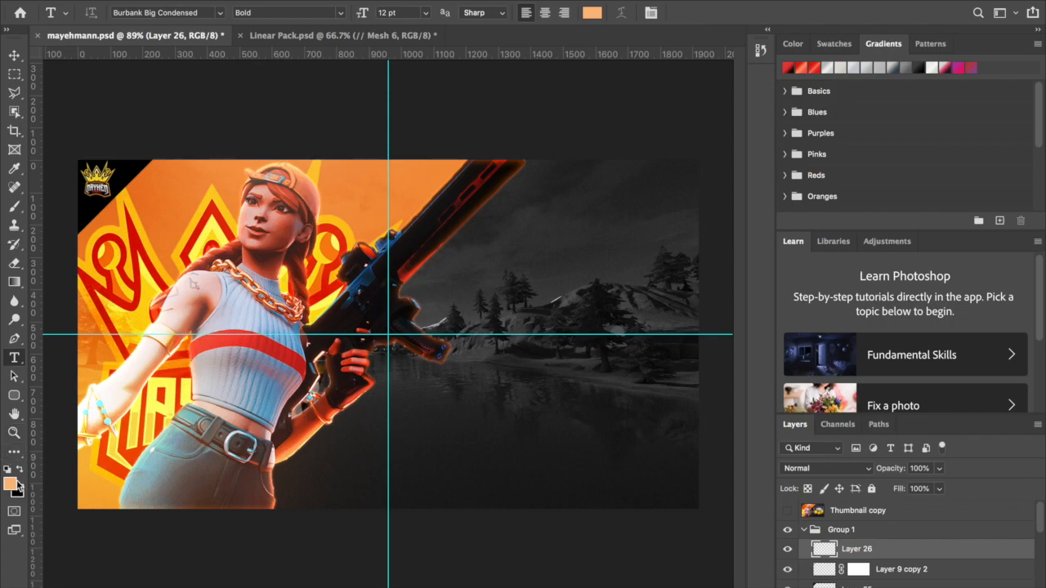
click(7, 470)
click(21, 469)
click(535, 283)
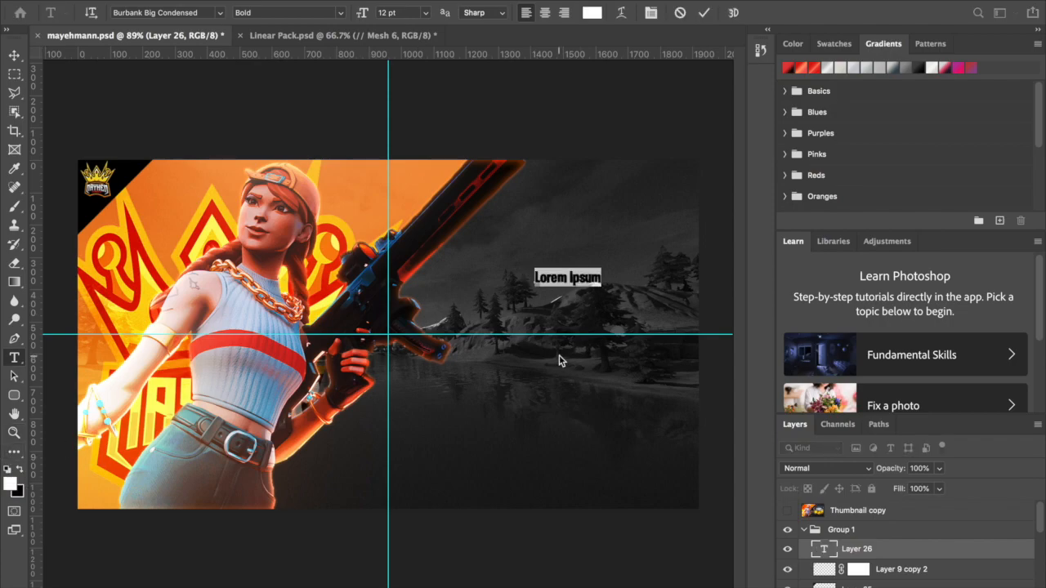
text(FIRST)
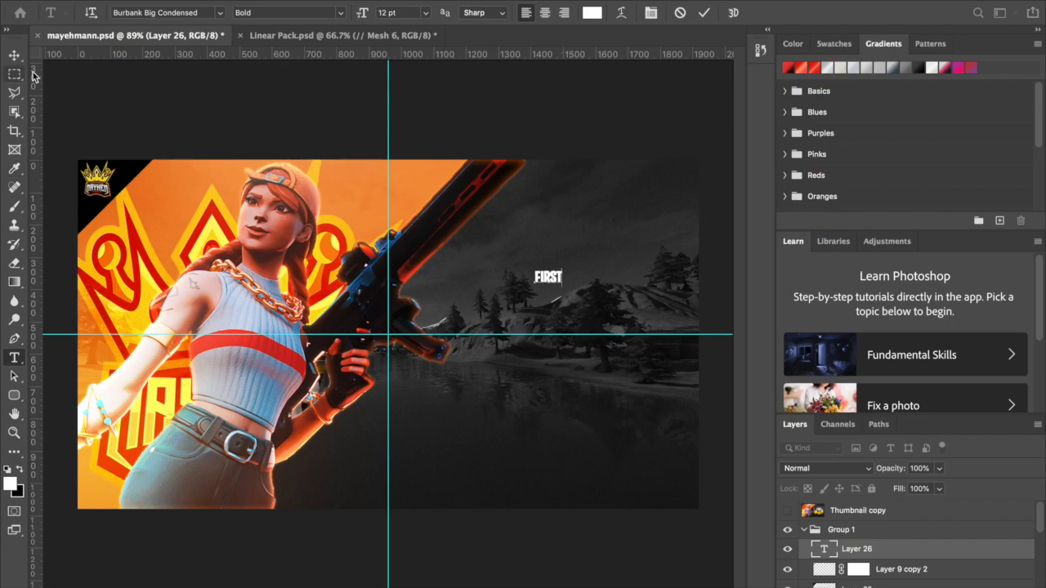
Step: Reposition the FIRST text and enlarge it into a headline across the middle of the dark half
click(14, 54)
drag(586, 280, 630, 279)
key(ctrl+t)
key(Return)
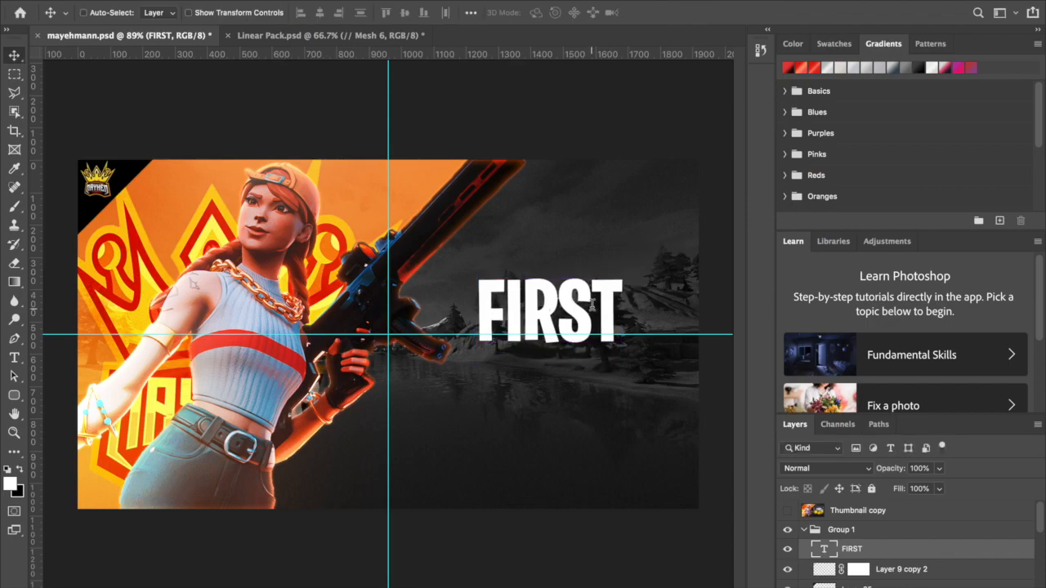
Step: Duplicate the FIRST headline directly below the original and change the copy's text to PLACE
double_click(592, 301)
click(17, 55)
drag(626, 346, 616, 443)
key(t)
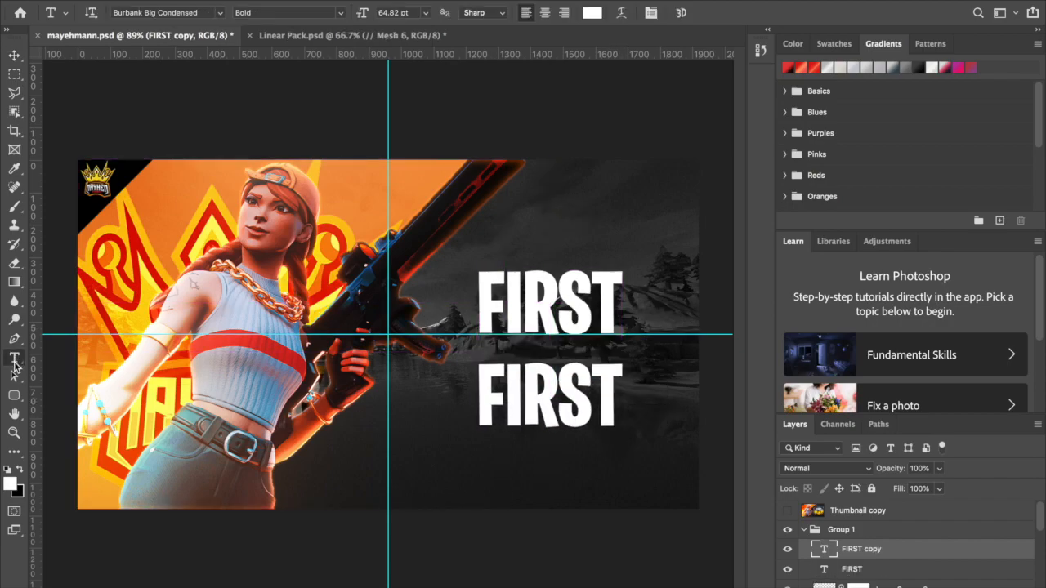
double_click(619, 398)
text(PLACE)
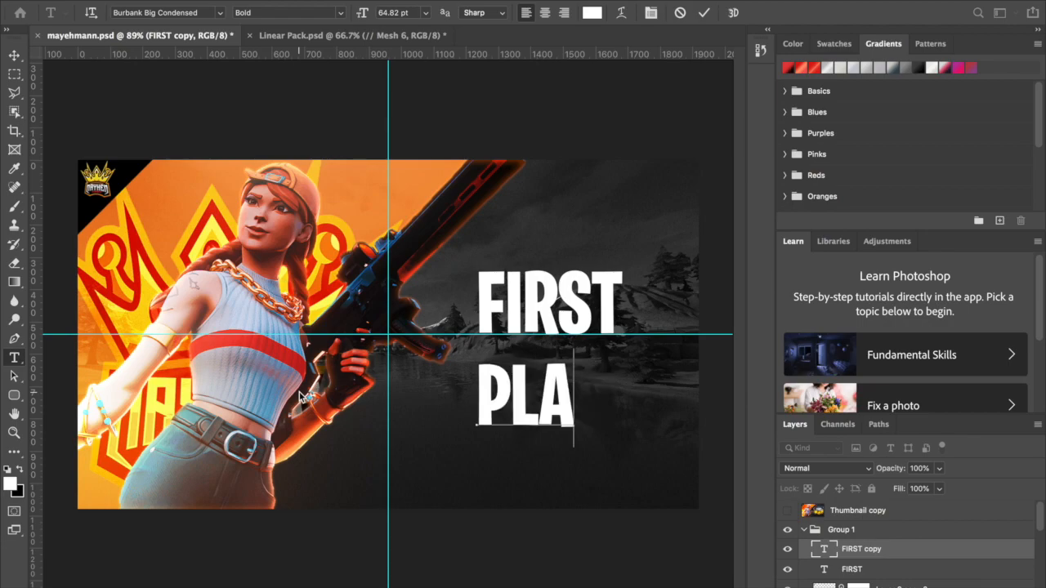
key(ctrl+Return)
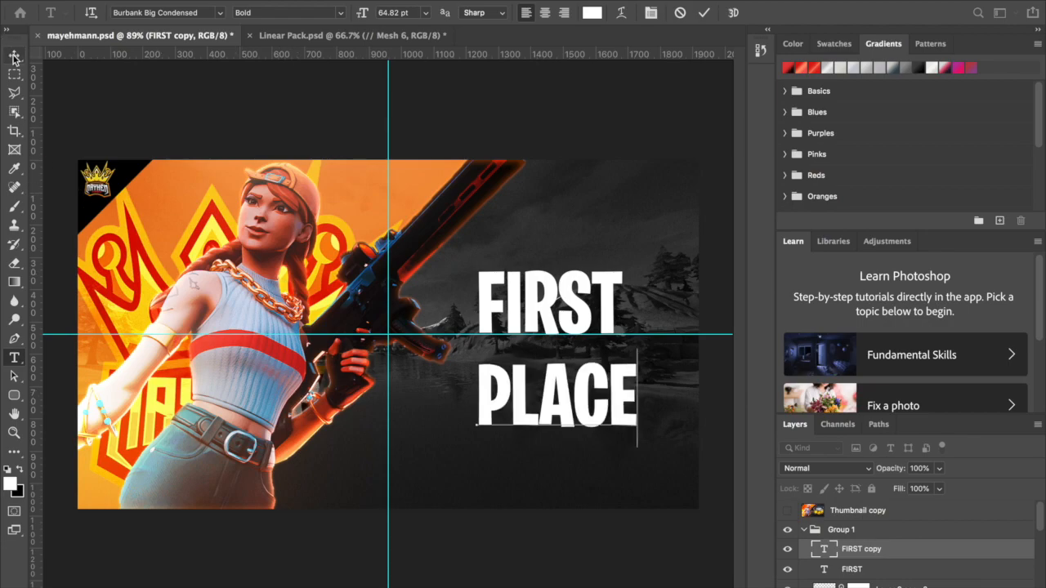
Step: Enlarge the PLACE text proportionally from its center so it is wider than FIRST
key(v)
key(ctrl+t)
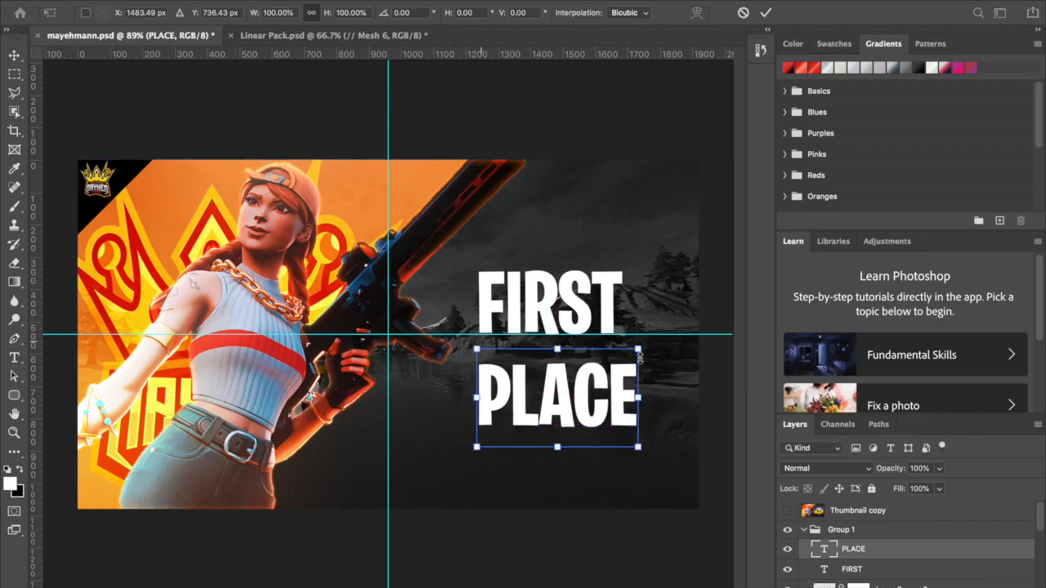
drag(639, 349, 669, 335)
key(Return)
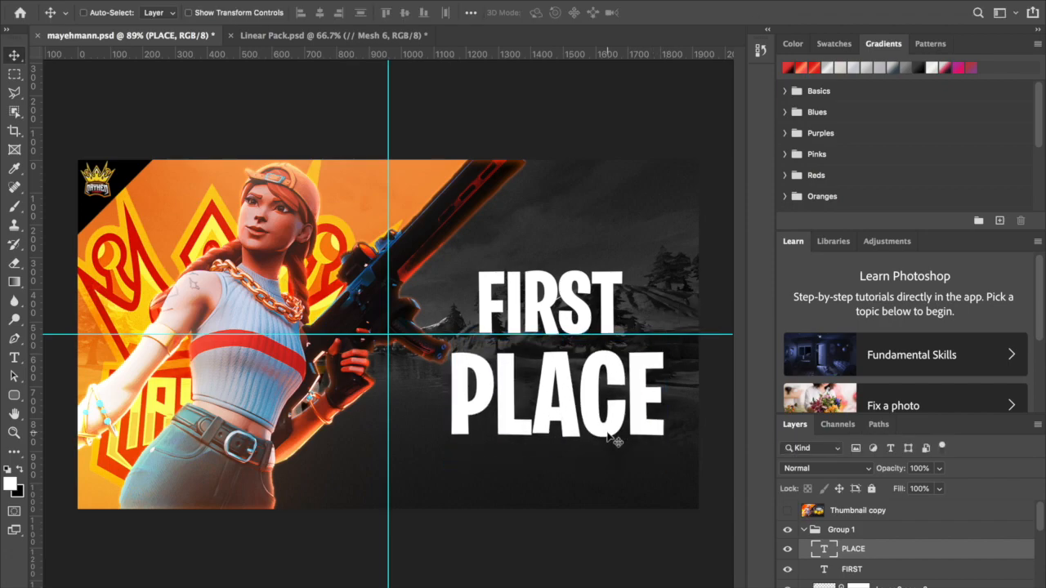
Step: Try moving the PLACE text further down, away from FIRST, and undo the move
key(ctrl+plus)
scroll(608, 435, right, 3)
drag(662, 466, 629, 540)
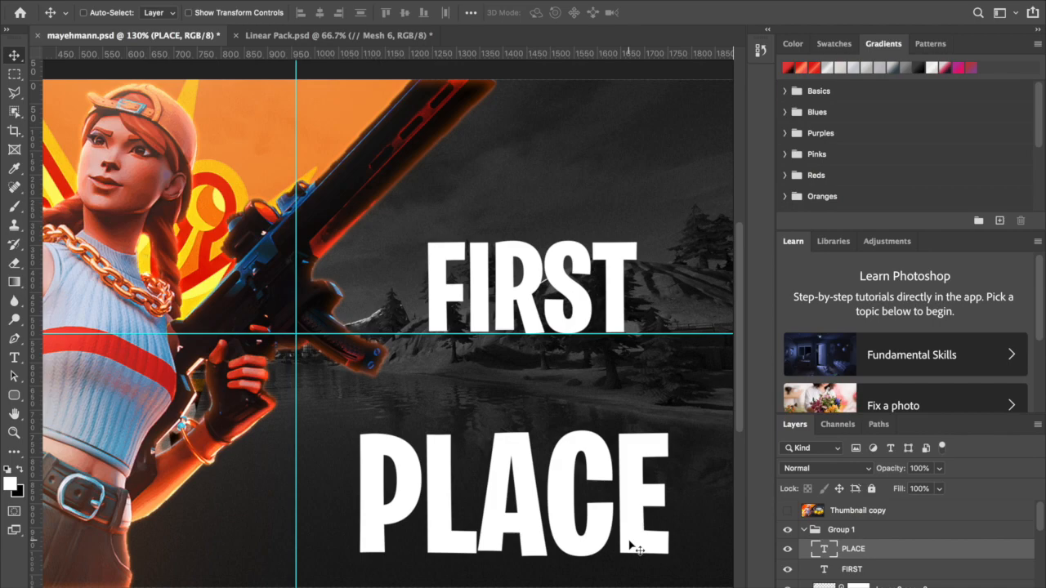
key(ctrl+z)
key(ctrl+0)
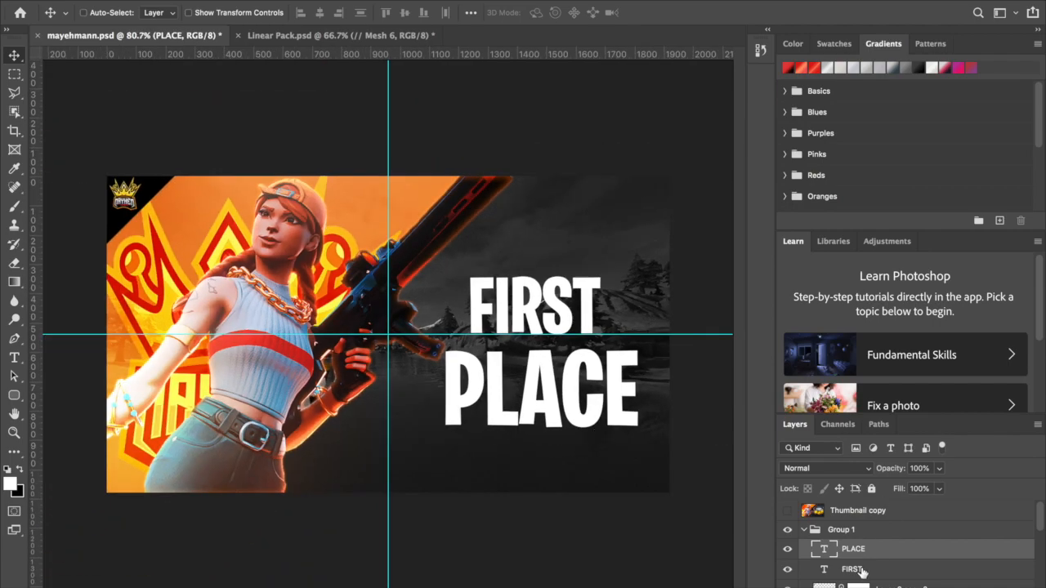
Step: Move the FIRST text sideways so it sits centered above PLACE
click(862, 571)
drag(533, 437, 566, 433)
key(ctrl+plus)
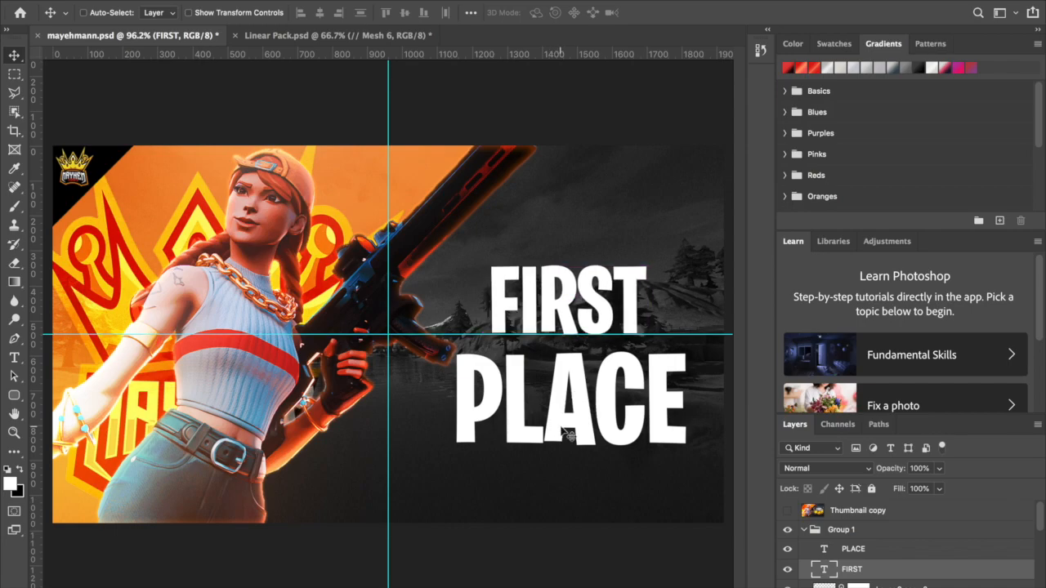
Step: Check the Smart Guides display option and fine-tune the PLACE text's position beneath FIRST with the guides
click(399, 1)
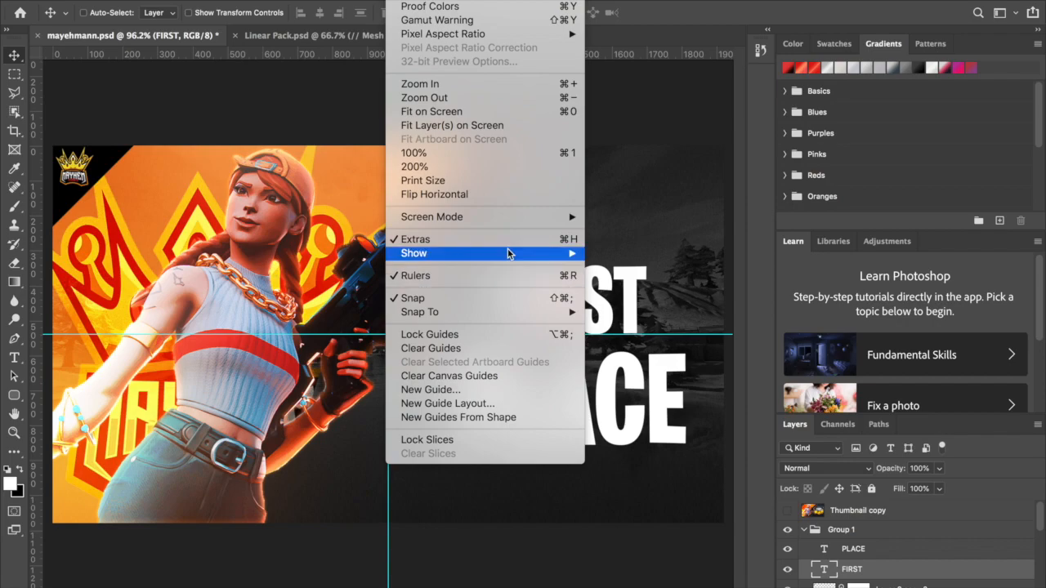
mouse_move(508, 255)
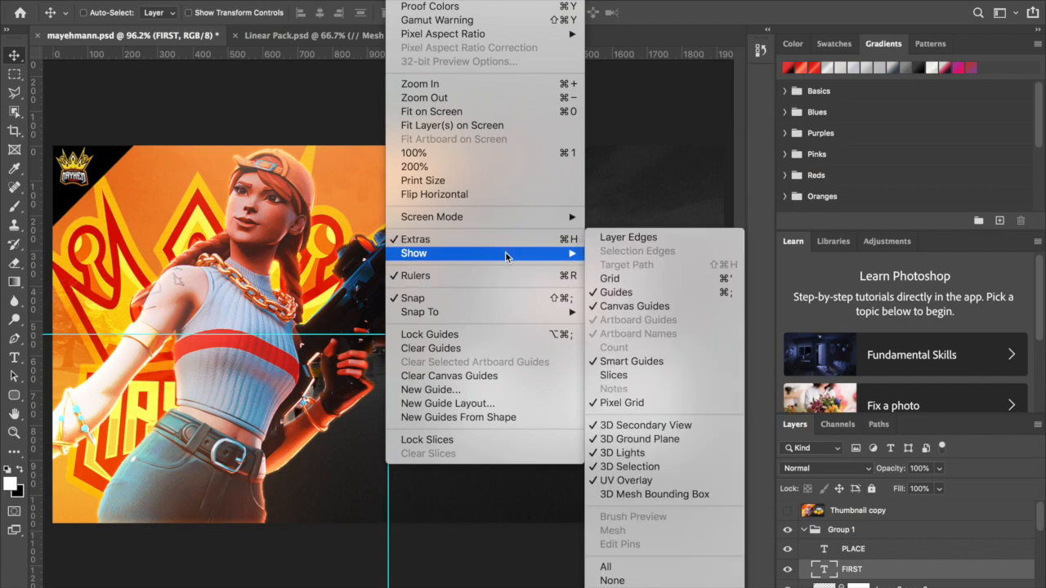
click(666, 362)
scroll(329, 392, down, 3)
click(883, 549)
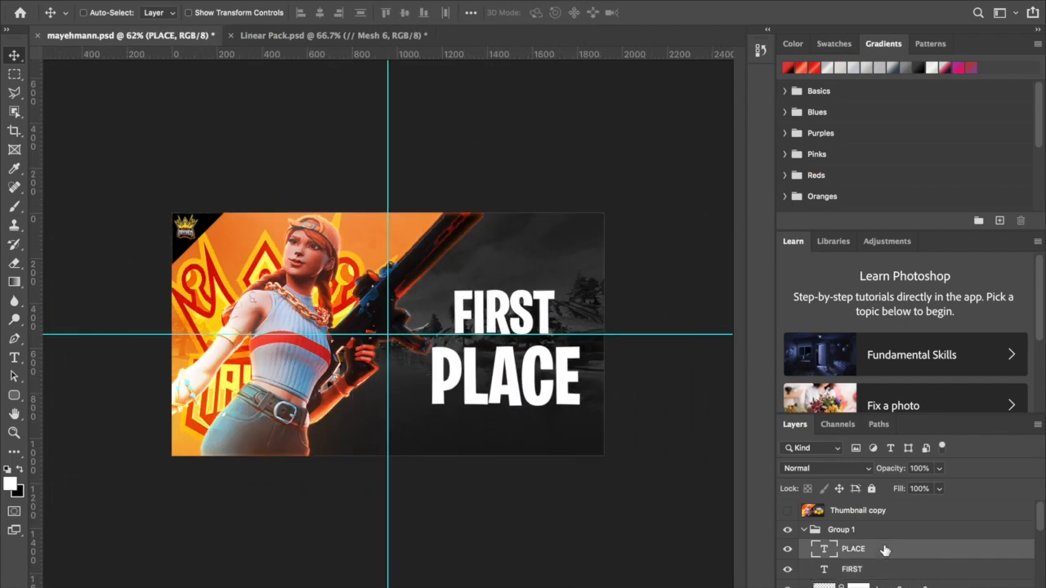
drag(552, 435, 553, 436)
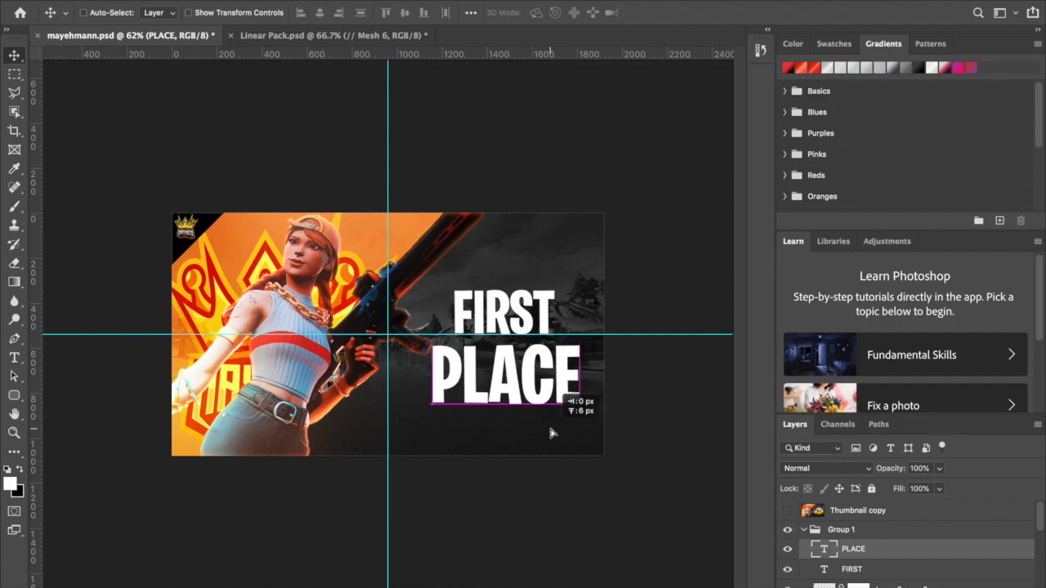
scroll(651, 496, up, 2)
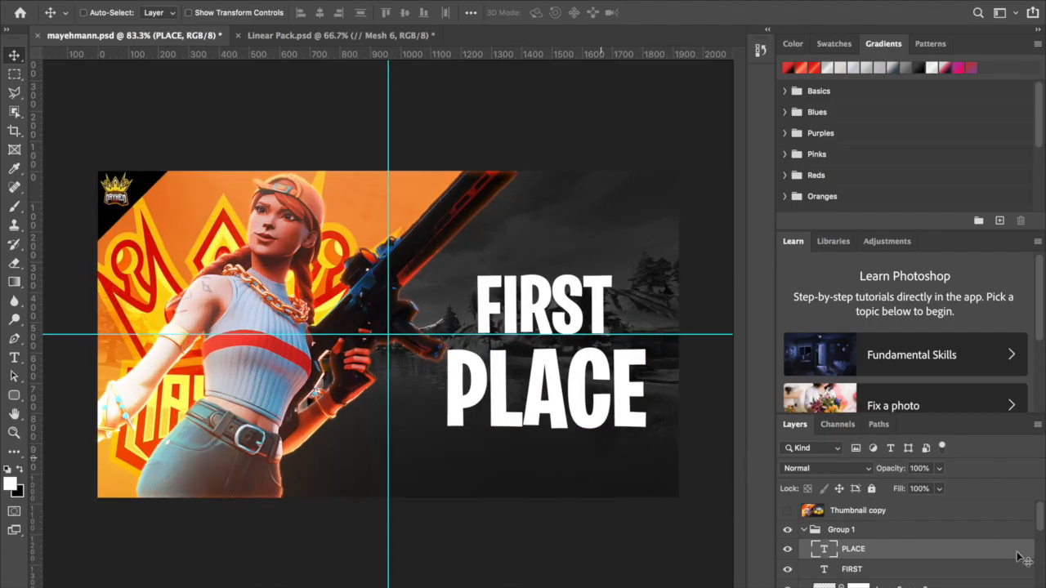
Step: Apply the saved white-silver layer style preset to the FIRST text
click(855, 570)
scroll(498, 417, up, 2)
scroll(499, 417, right, 5)
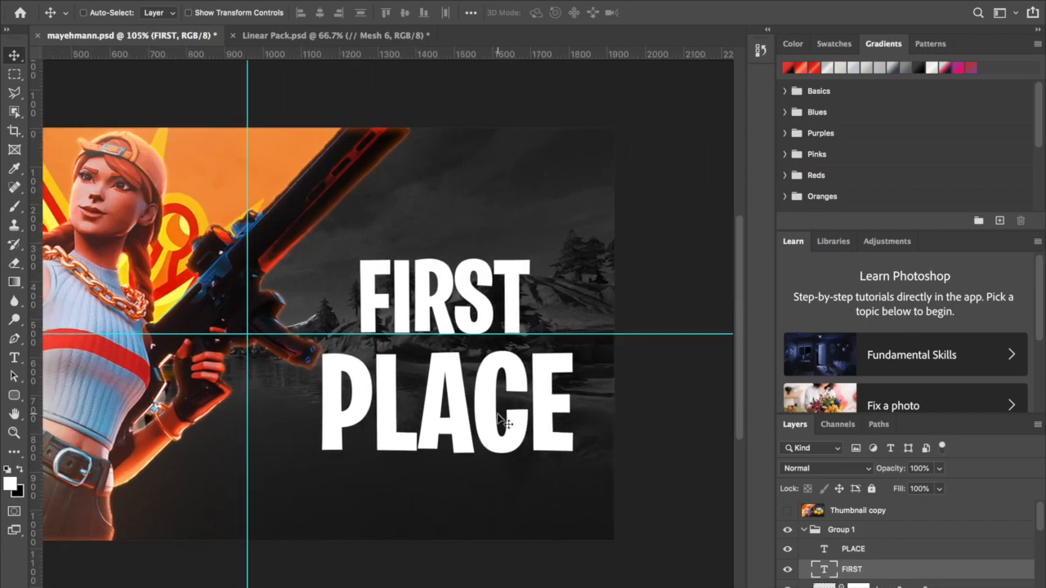
double_click(891, 575)
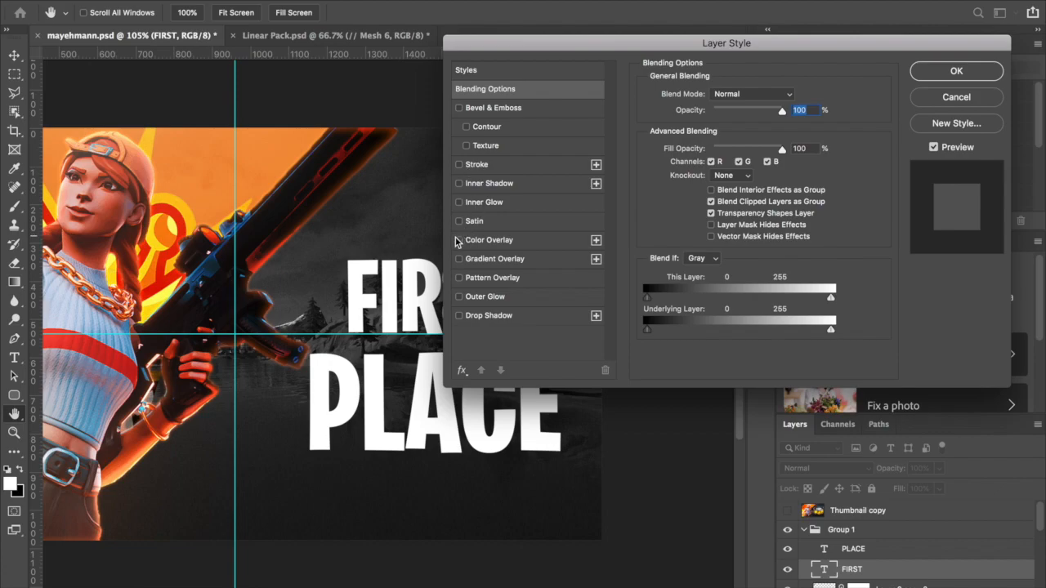
click(469, 72)
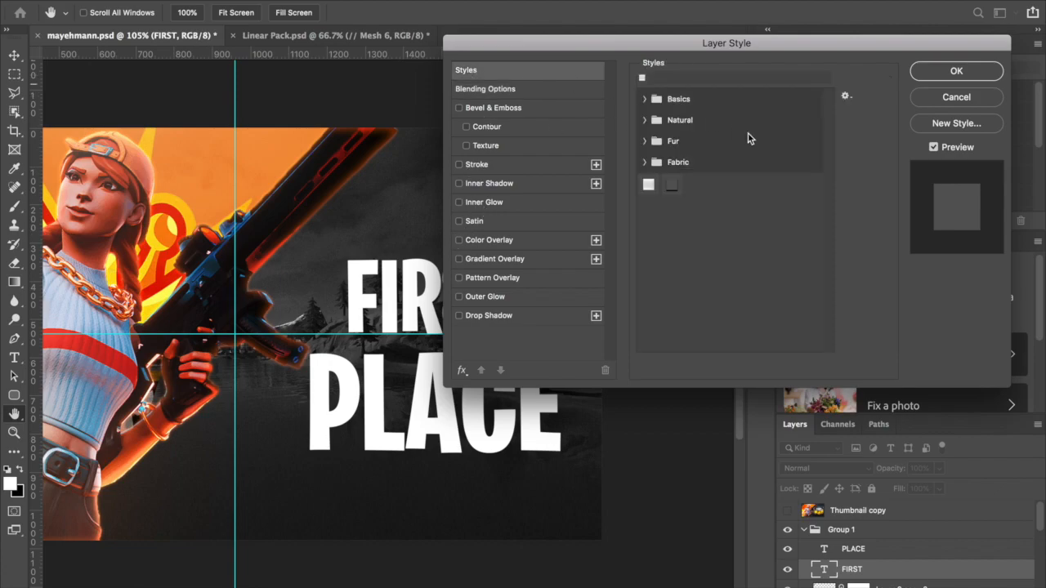
click(649, 186)
click(967, 76)
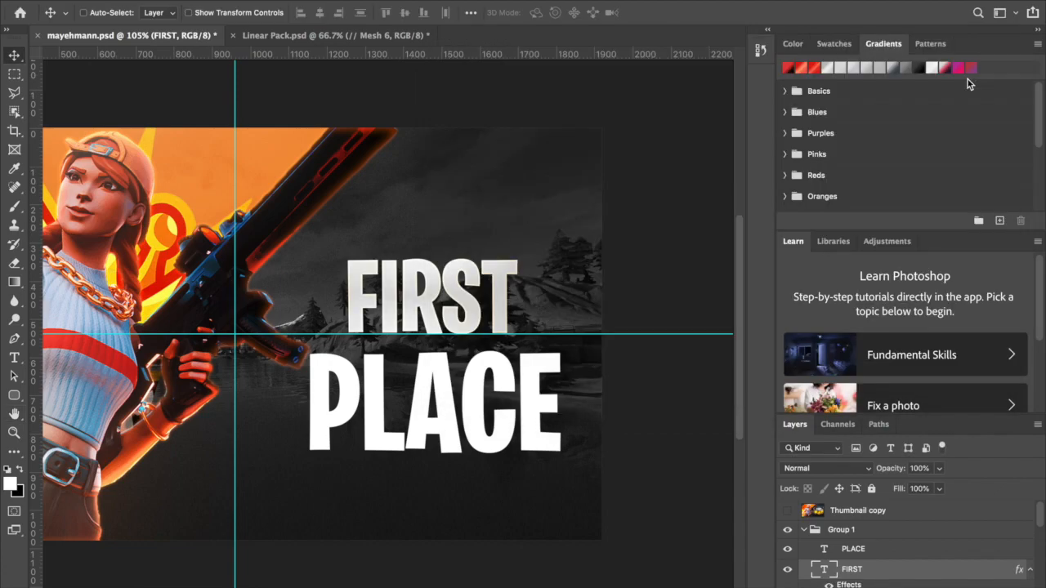
Step: Change the Inner Glow color of the FIRST text to white (ffffff)
scroll(564, 289, up, 2)
scroll(888, 579, down, 1)
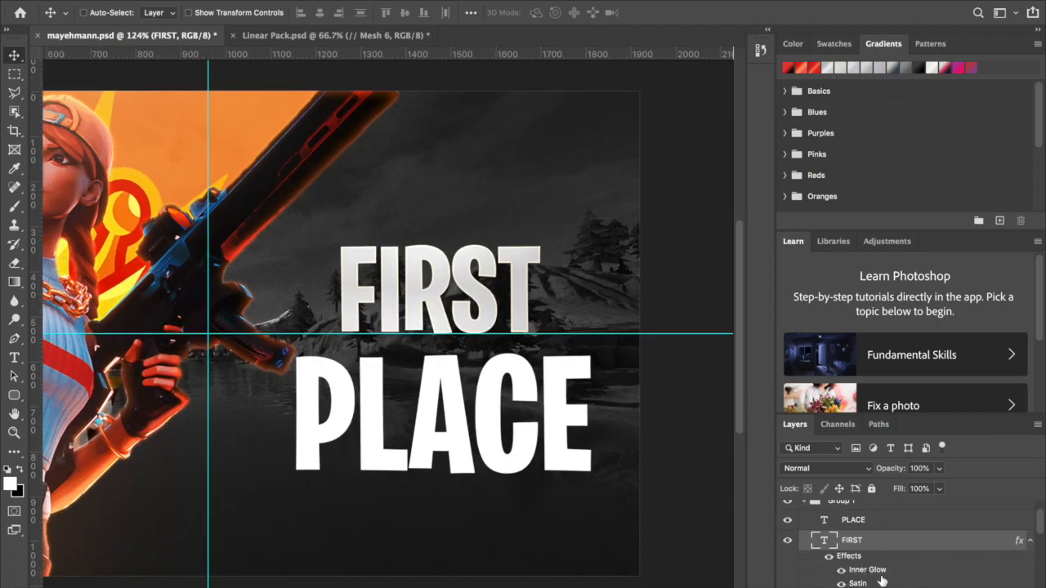
double_click(889, 577)
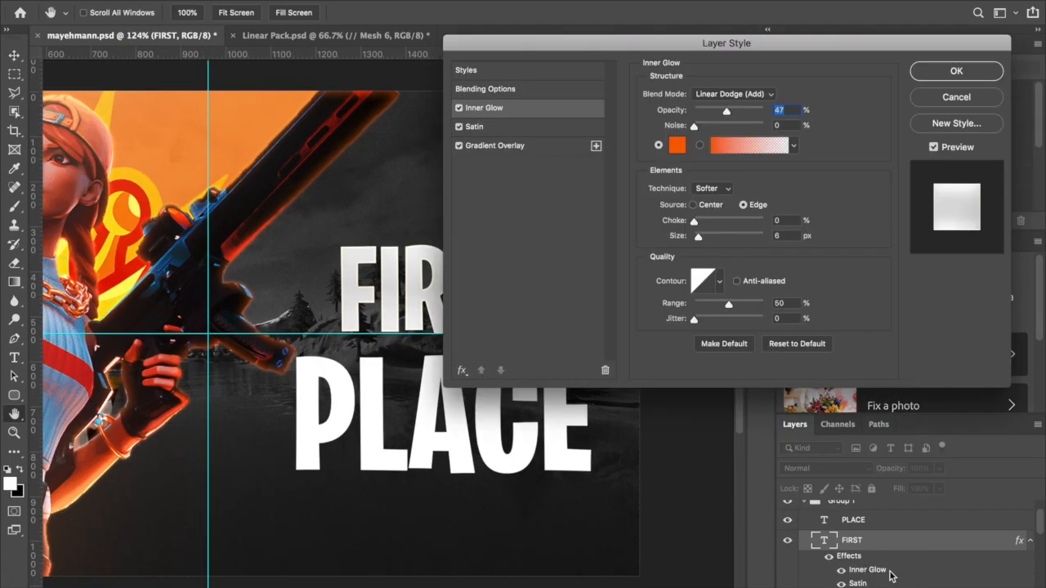
click(683, 148)
drag(689, 292, 531, 127)
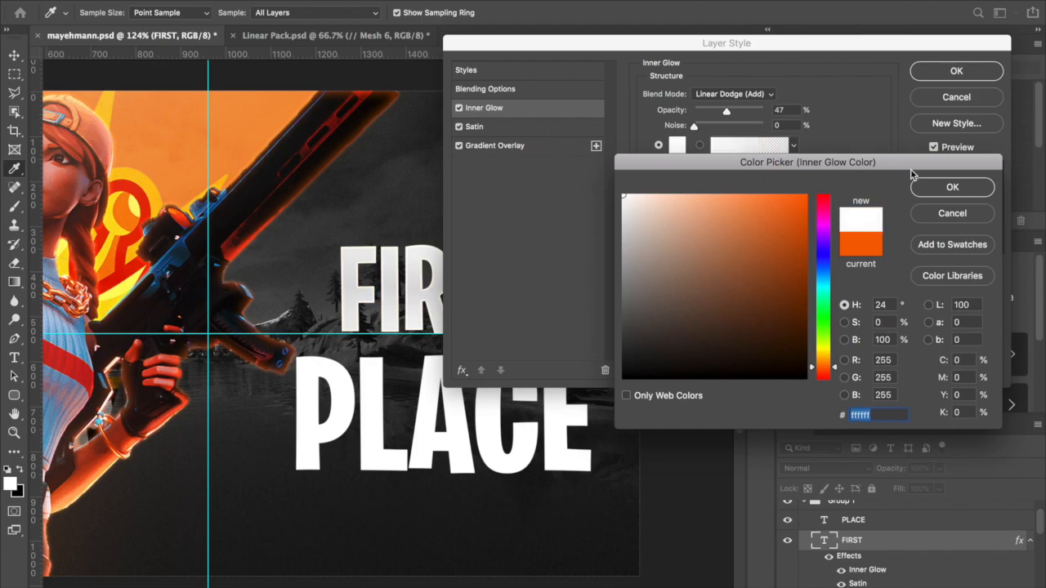
click(955, 187)
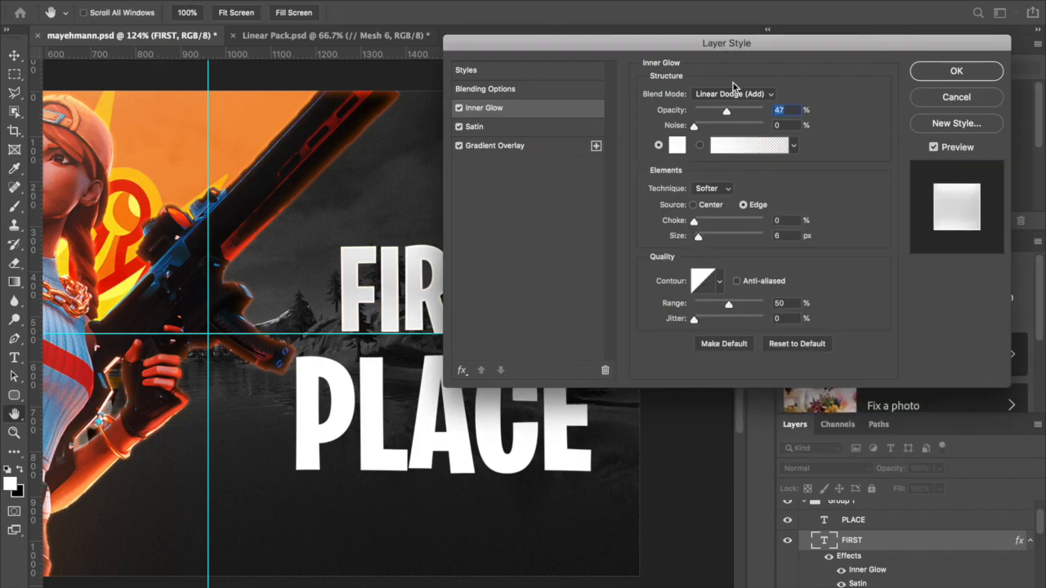
click(956, 72)
scroll(373, 429, up, 3)
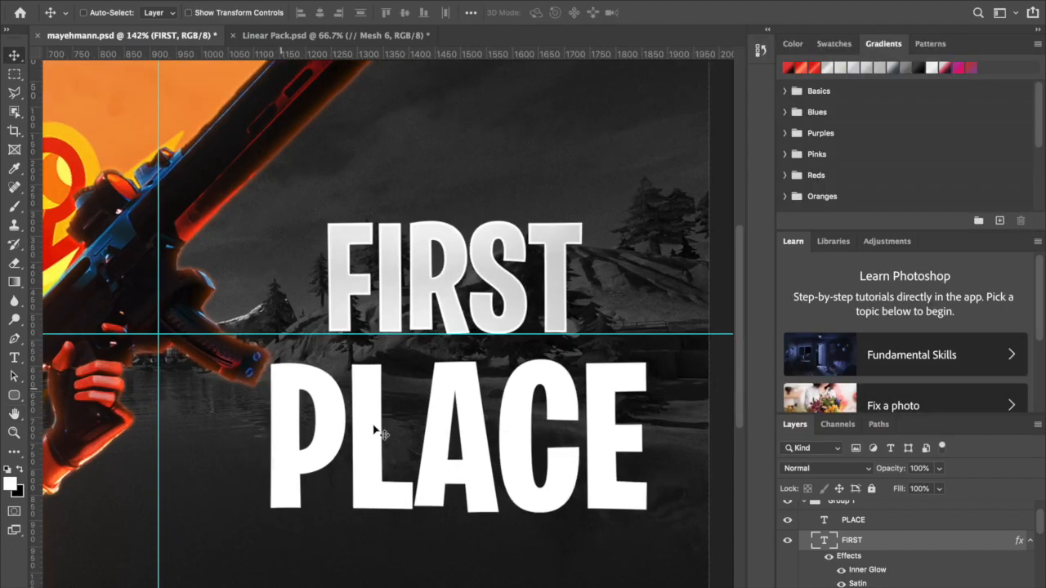
scroll(374, 429, up, 2)
scroll(374, 429, down, 4)
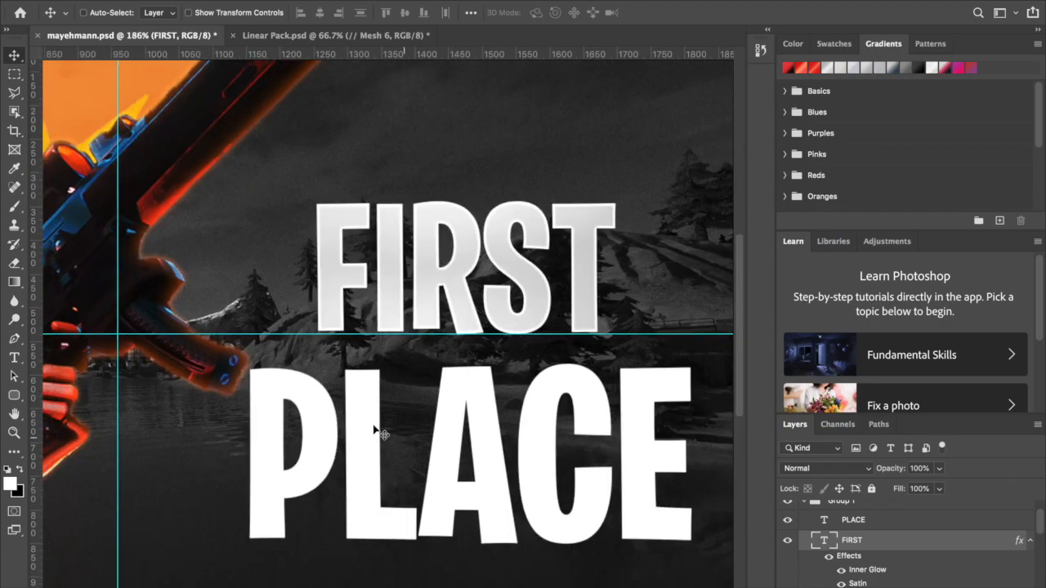
scroll(373, 429, down, 1)
scroll(905, 532, down, 2)
scroll(884, 539, up, 2)
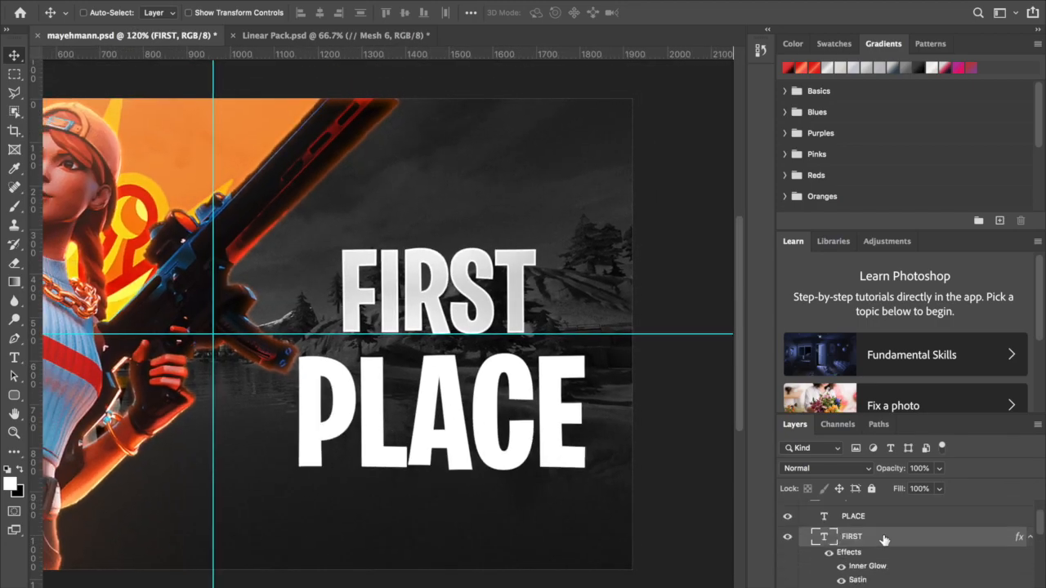
double_click(884, 519)
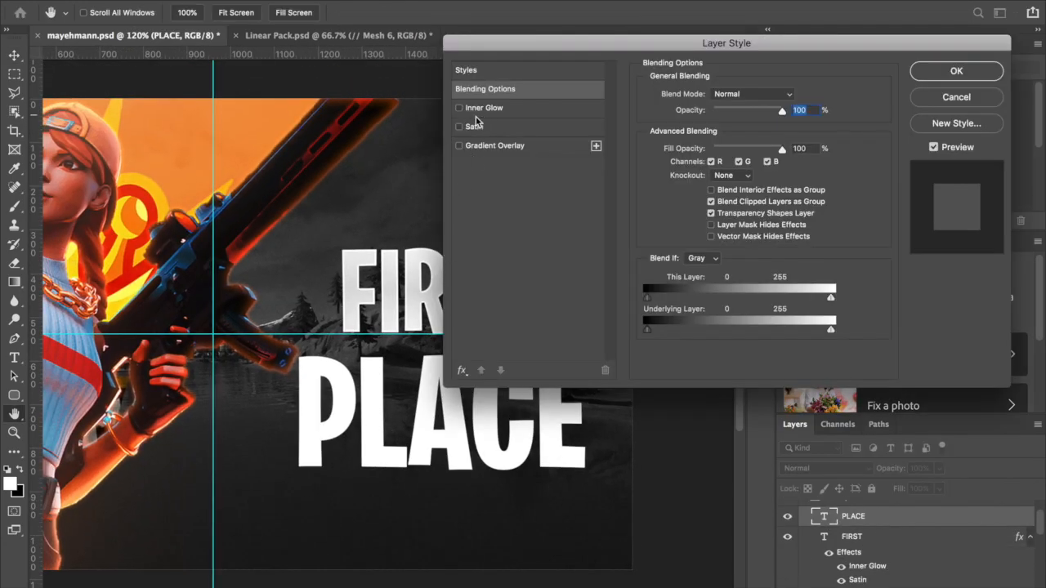
click(462, 370)
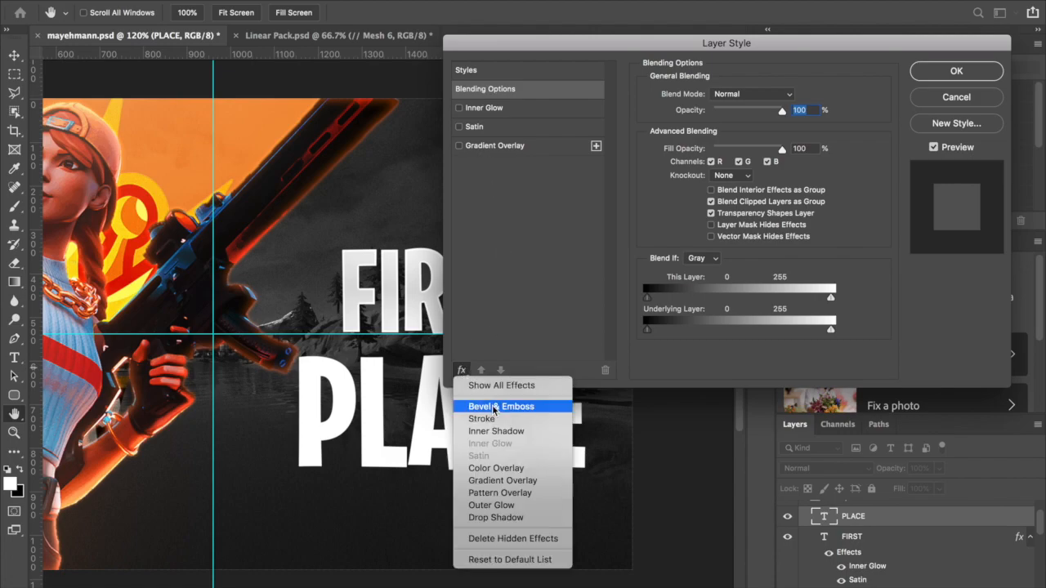
click(484, 375)
click(484, 202)
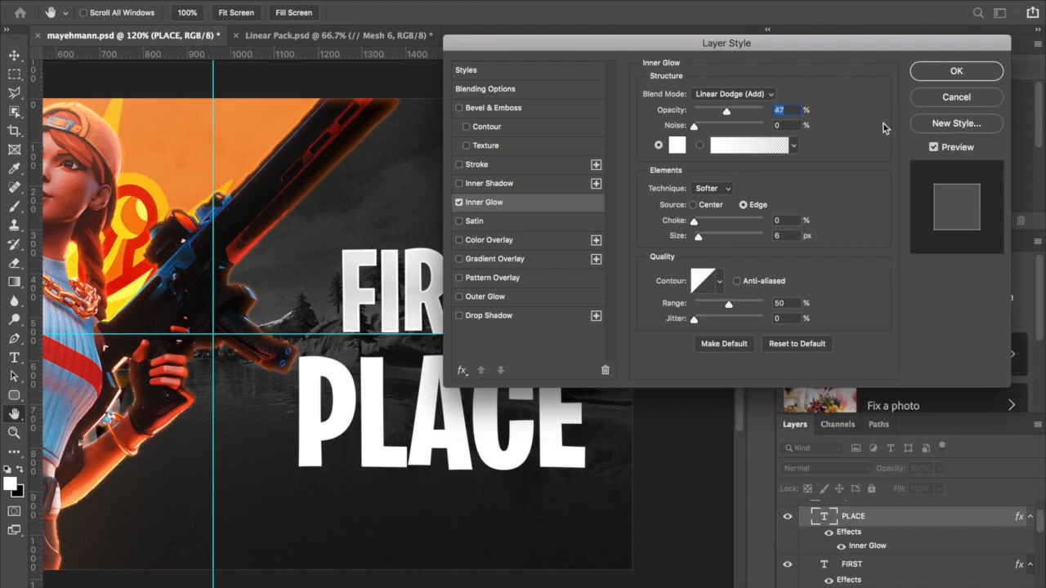
click(956, 97)
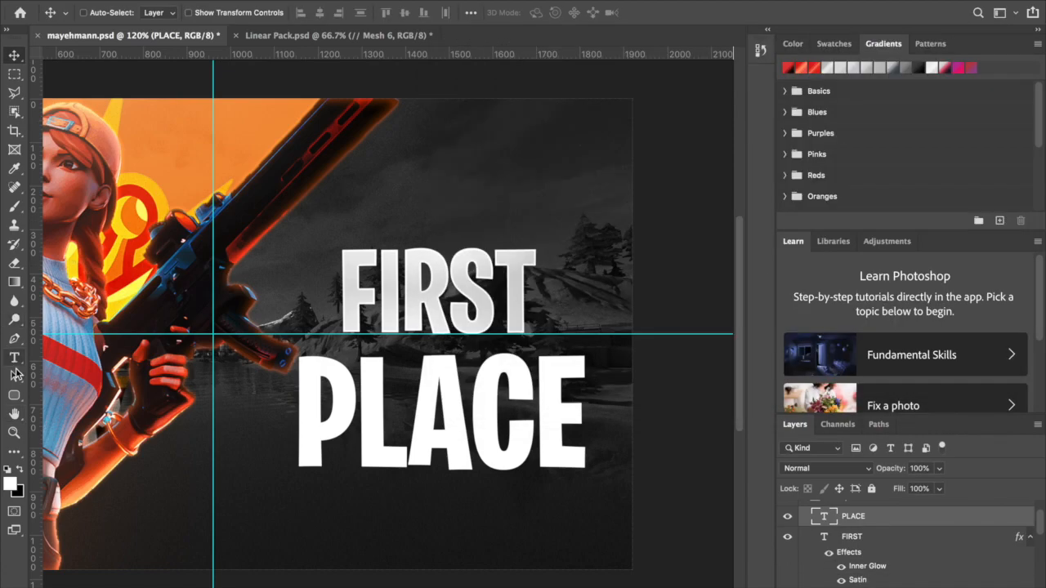
Step: Recolor the whole PLACE text with an orange sampled from the background and made more saturated
click(15, 360)
drag(303, 412, 666, 411)
click(597, 11)
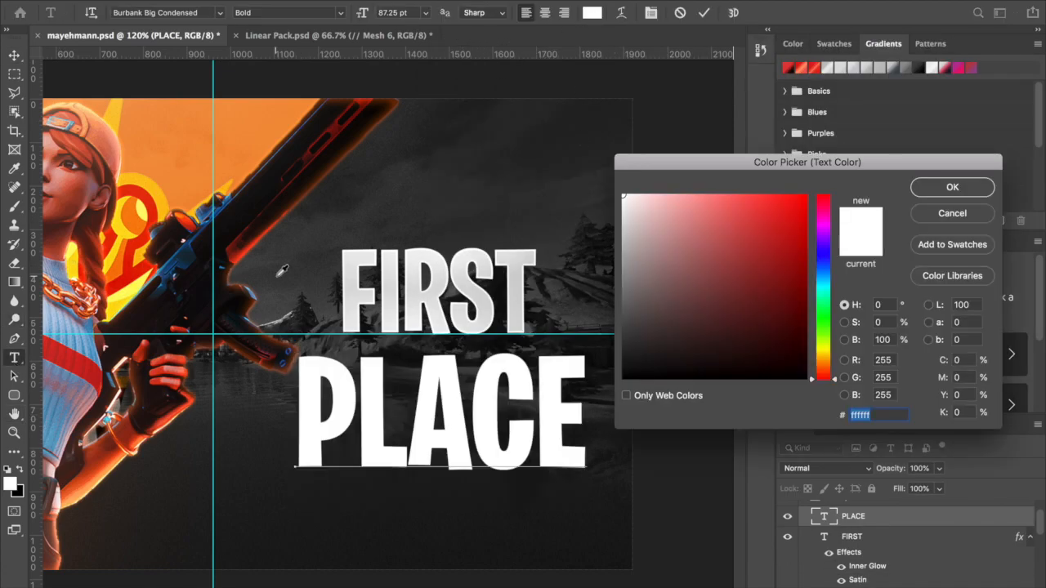
scroll(281, 271, left, 4)
scroll(283, 269, left, 2)
click(167, 162)
scroll(470, 295, right, 6)
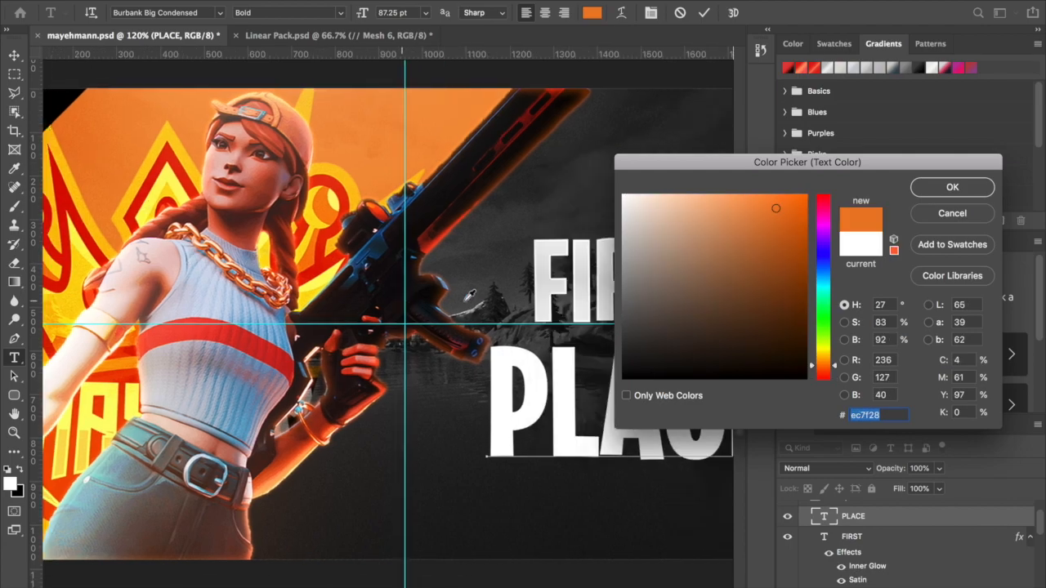
click(796, 210)
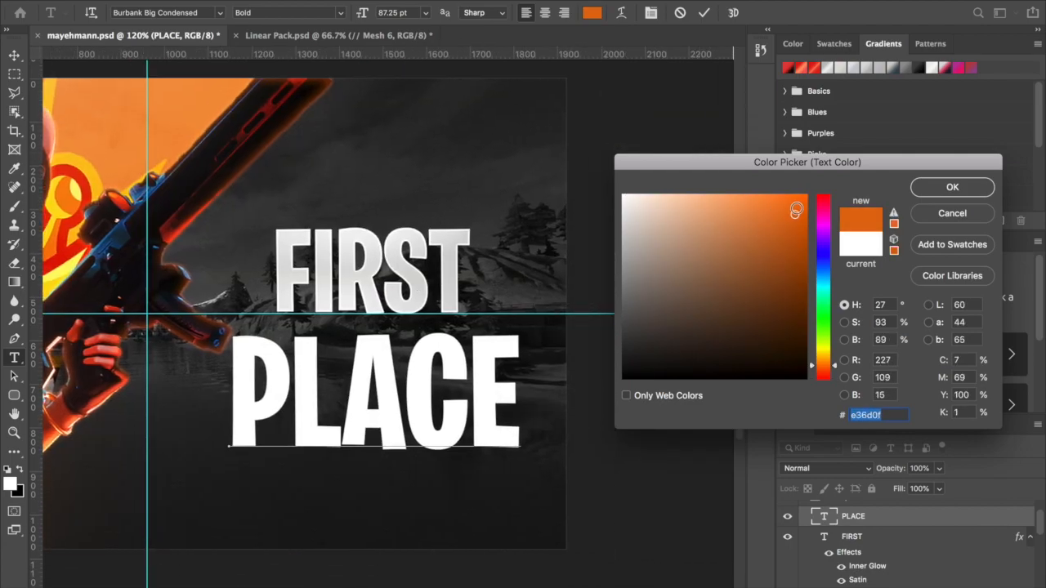
click(952, 188)
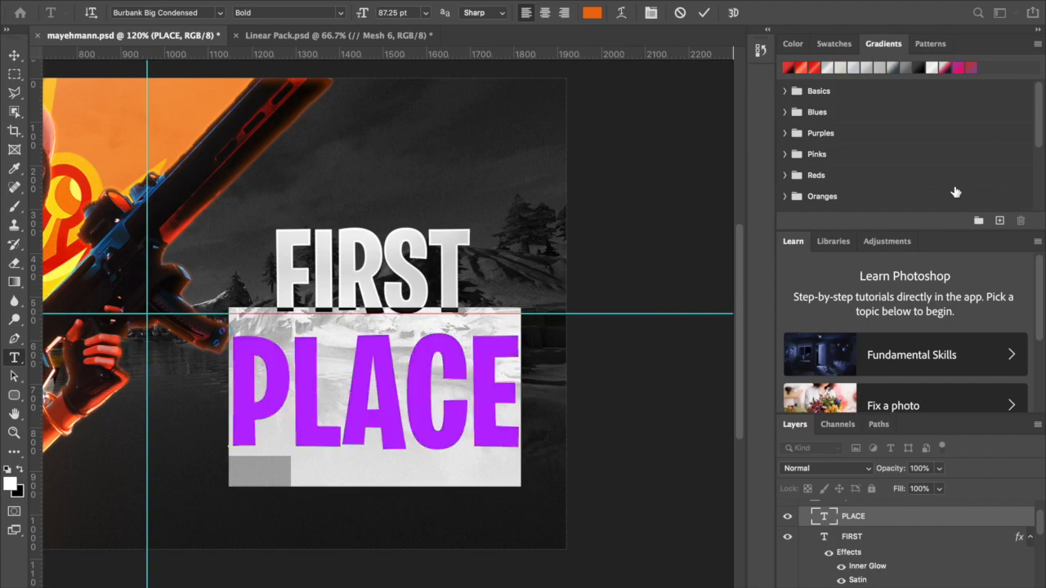
click(14, 54)
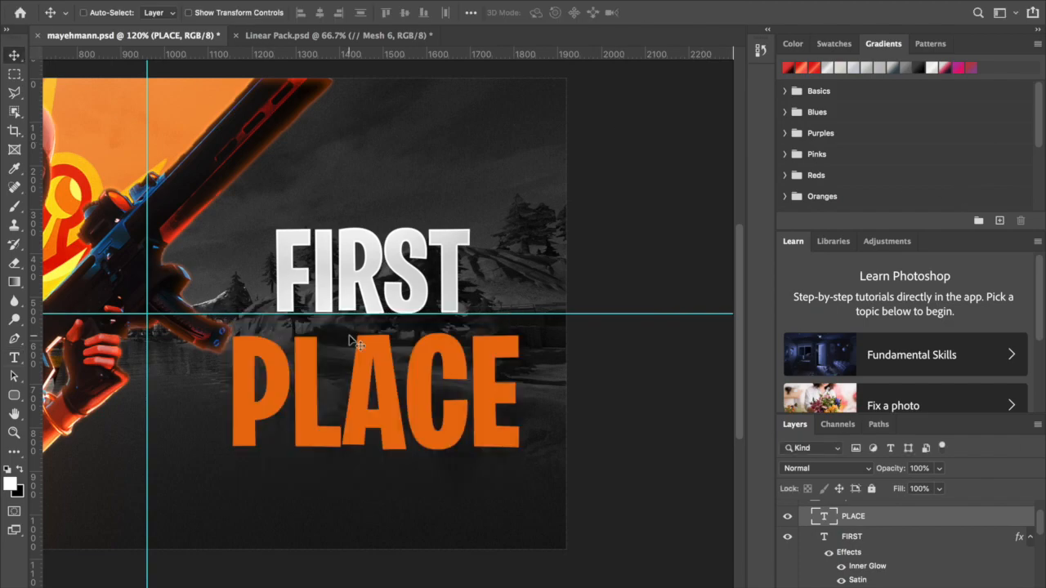
Step: Add an Inner Glow effect to the PLACE text layer, with the full set of layer effects made available
scroll(350, 336, down, 3)
scroll(350, 337, up, 3)
scroll(349, 338, right, 3)
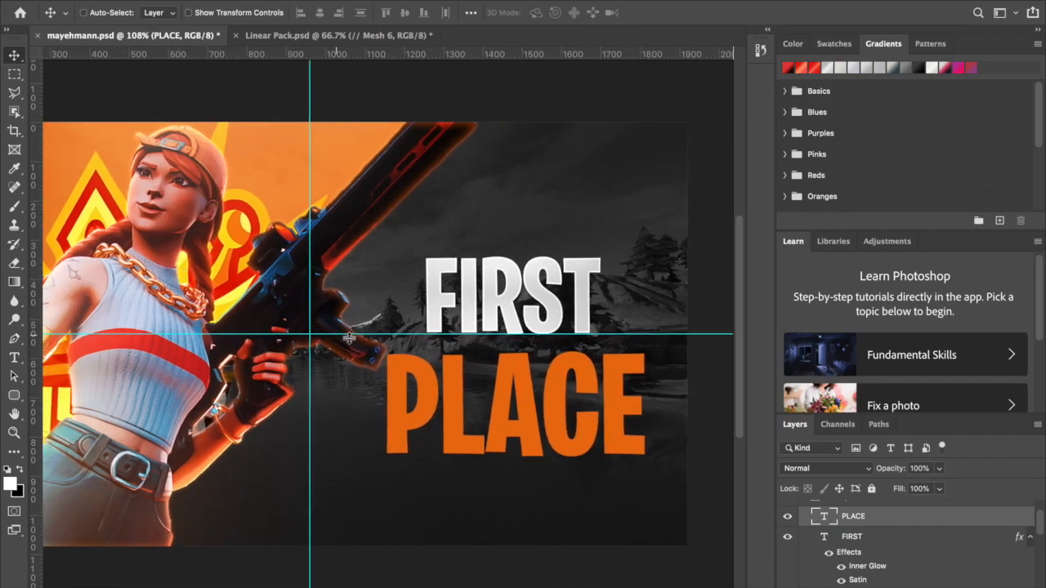
click(14, 358)
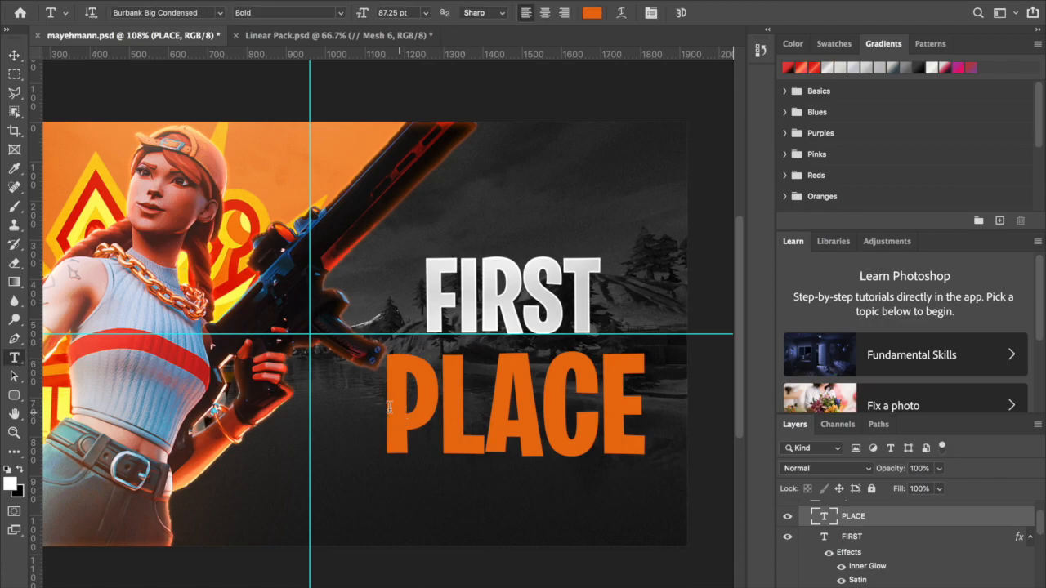
double_click(924, 519)
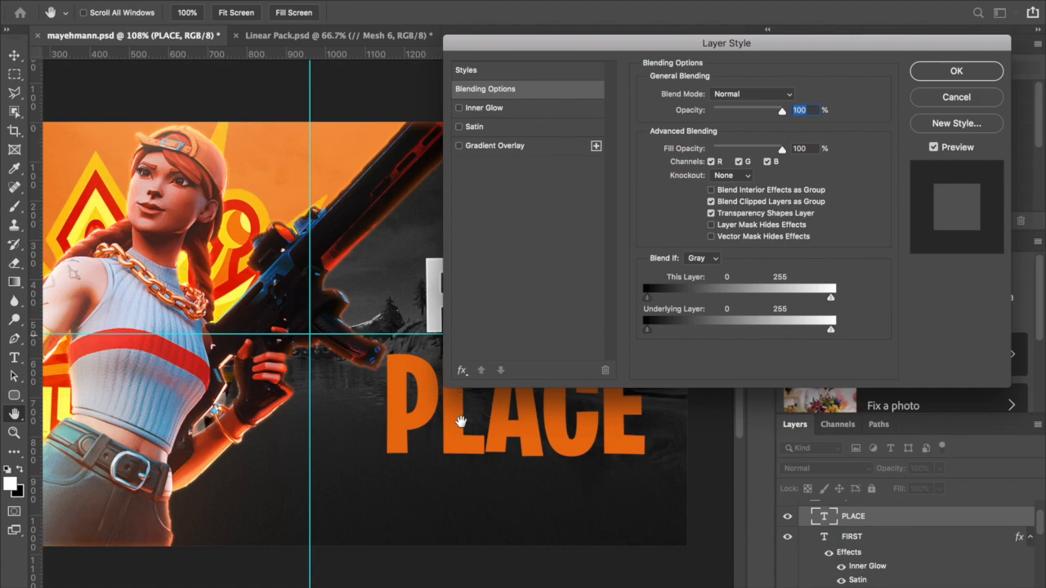
click(462, 372)
click(486, 390)
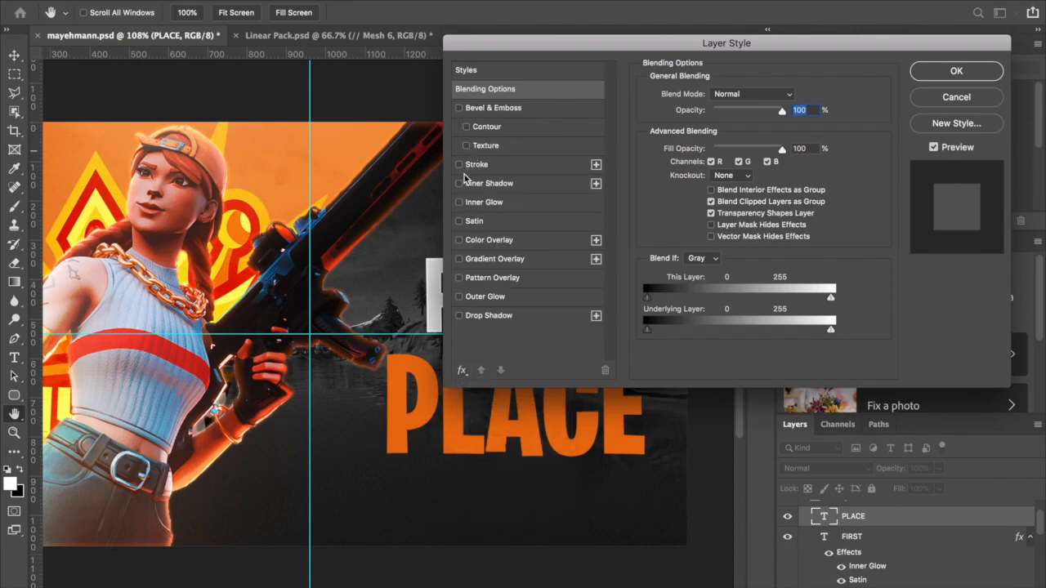
click(459, 203)
click(489, 204)
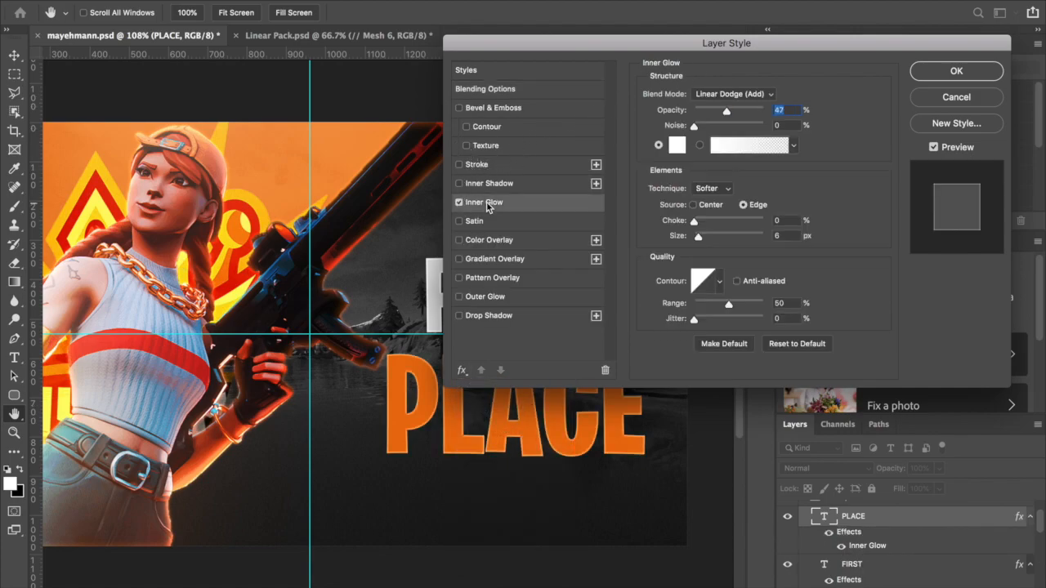
Step: Change the Inner Glow color of the PLACE text from the color picker to a lighter orange
drag(578, 56, 698, 18)
click(796, 106)
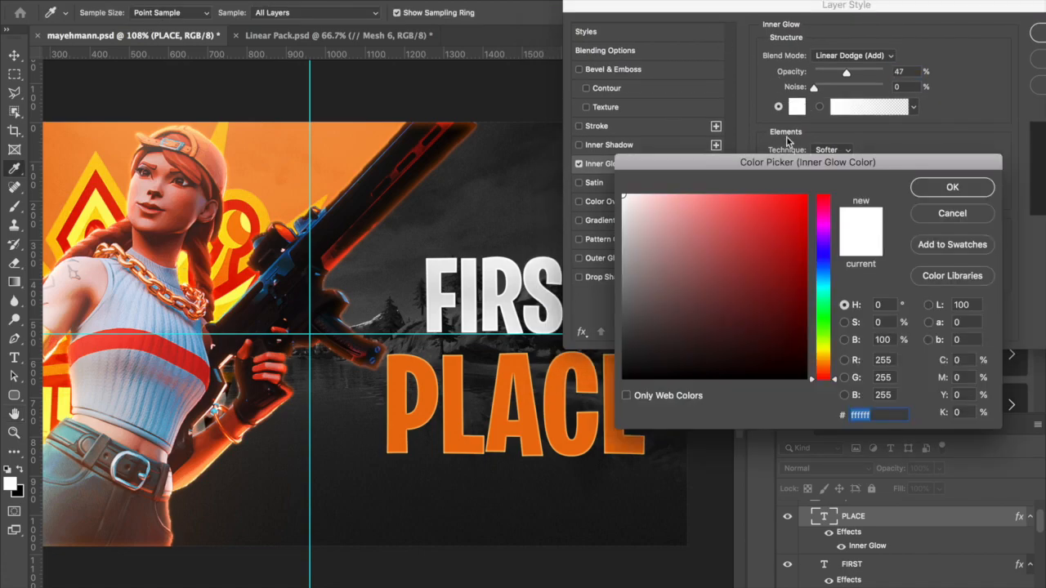
click(826, 368)
mouse_move(799, 242)
mouse_down()
mouse_move(787, 193)
mouse_move(759, 203)
mouse_up()
click(946, 187)
Step: Set the PLACE Inner Glow size to 13 px and its opacity to about 46%, and apply the style
drag(832, 198, 821, 203)
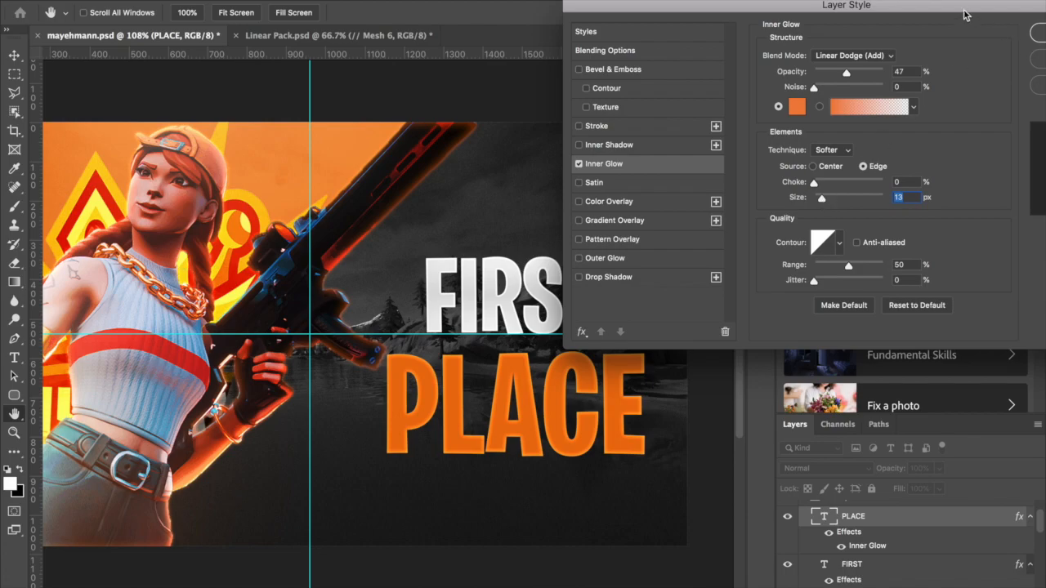
drag(965, 8, 861, 8)
drag(758, 72, 741, 74)
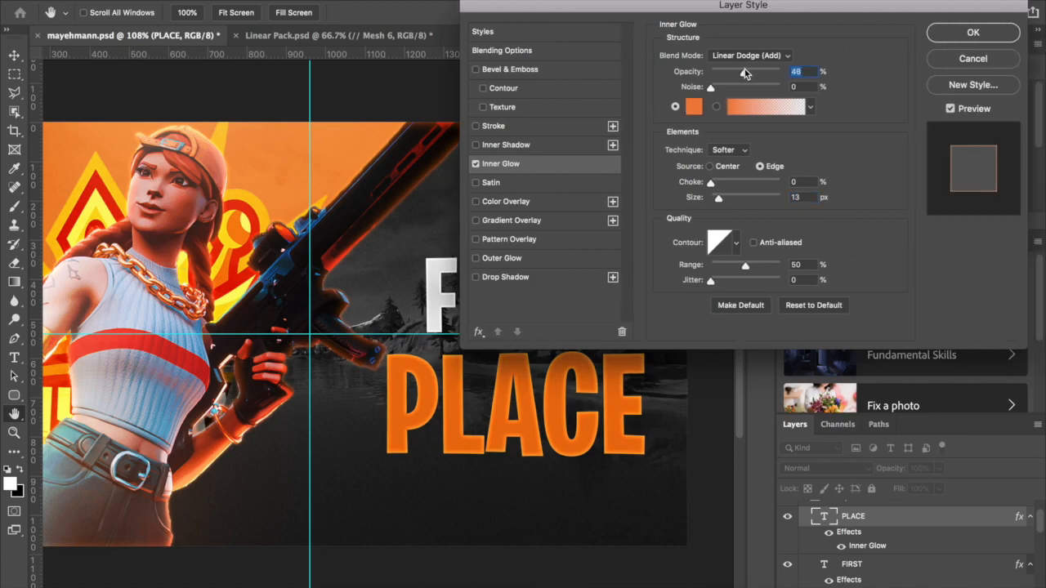
click(948, 40)
Step: Collapse the effects lists under the FIRST and PLACE layers
scroll(460, 332, up, 2)
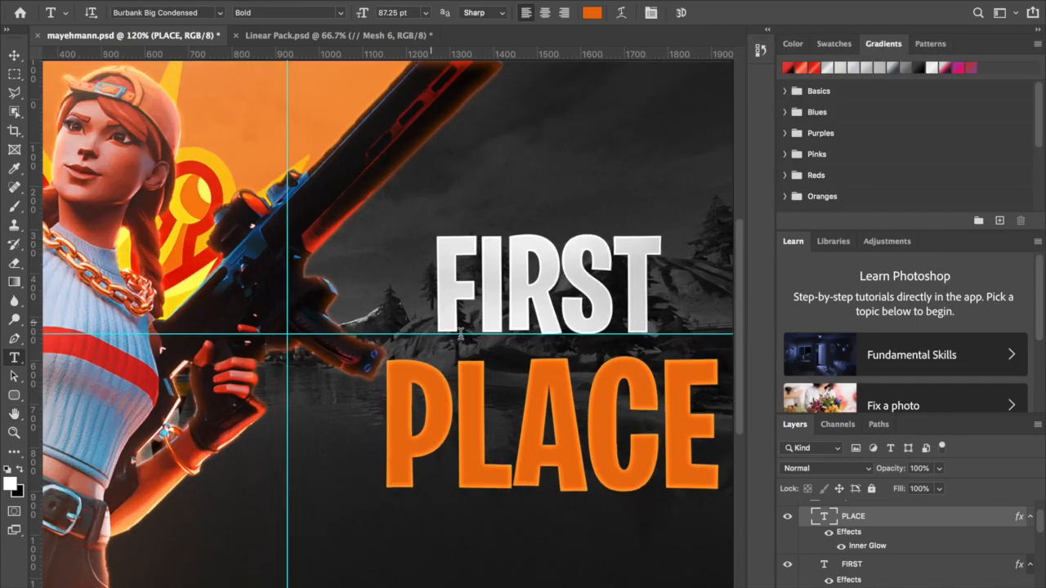
scroll(460, 333, down, 4)
scroll(460, 332, down, 1)
click(14, 58)
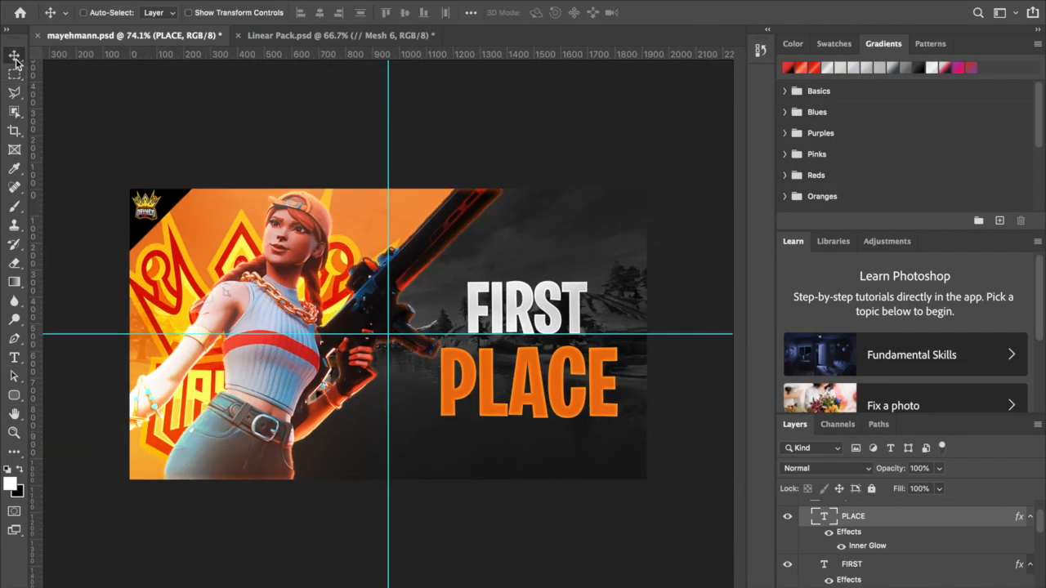
scroll(582, 386, up, 2)
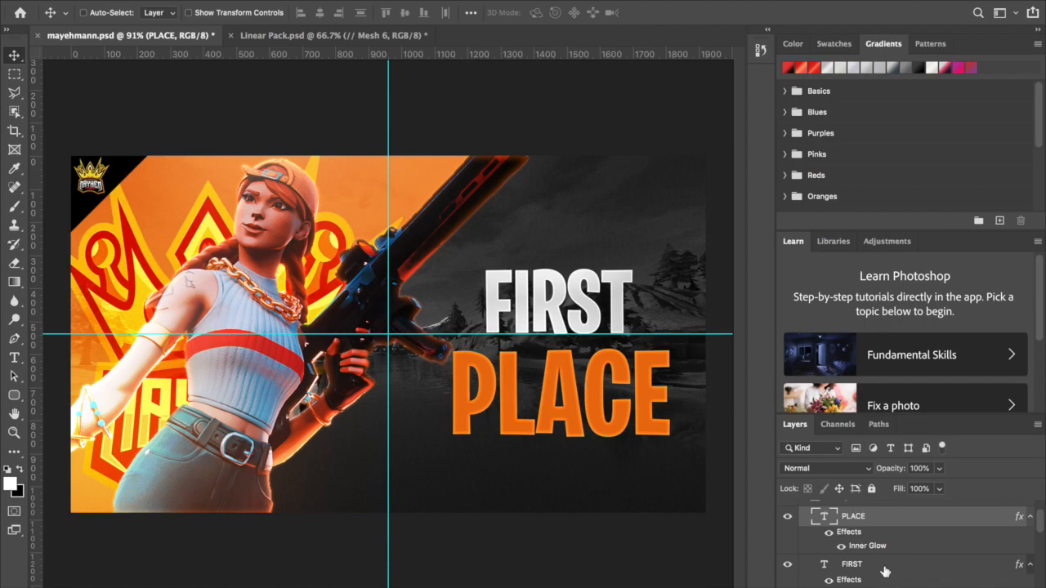
click(1026, 565)
click(1029, 537)
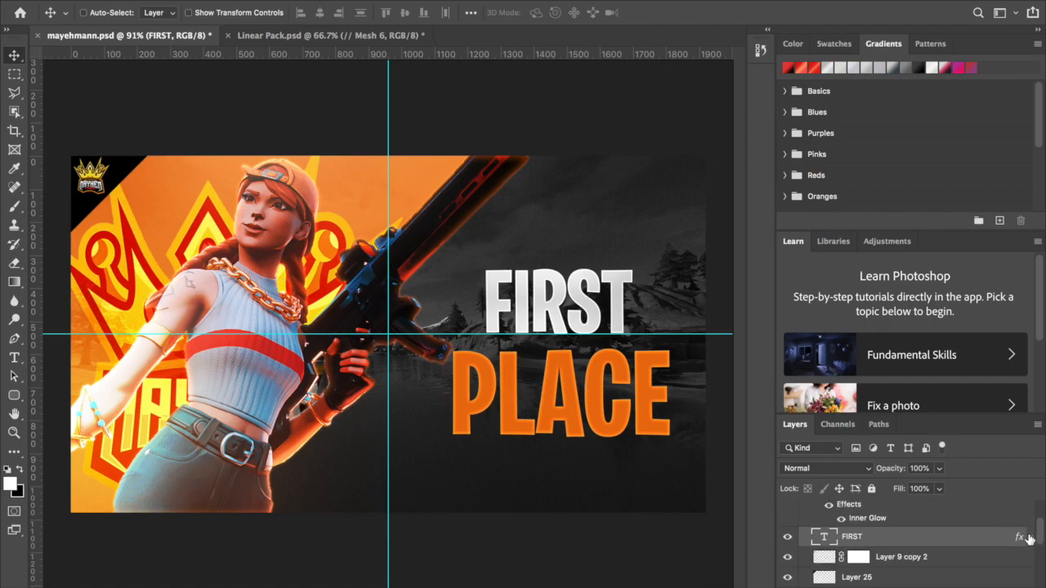
scroll(1026, 539, up, 1)
click(1031, 538)
click(887, 537)
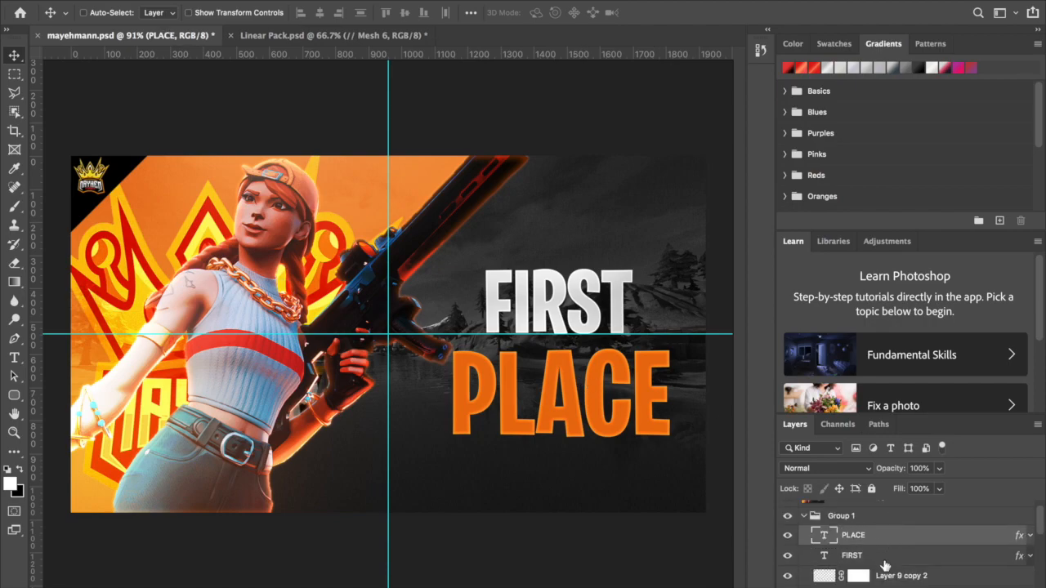
Step: Scale the FIRST and PLACE text together to about 111%, roughly 723 by 561 px
shift+click(873, 556)
key(ctrl+t)
drag(676, 265, 689, 266)
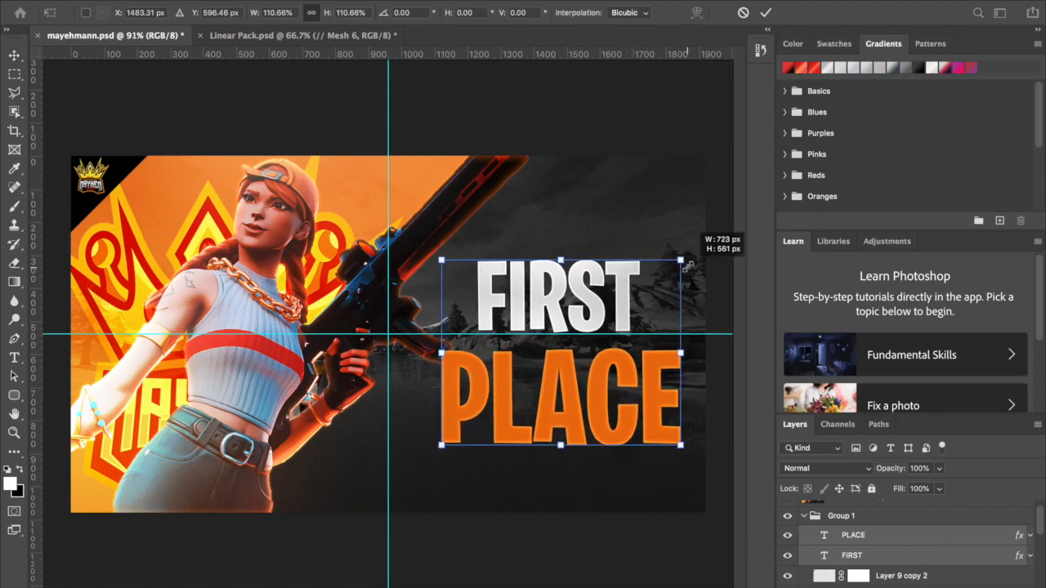
key(Return)
Step: Move the PLACE text slightly up to tighten the gap beneath FIRST
key(ctrl+plus)
scroll(515, 495, up, 1)
scroll(518, 496, right, 3)
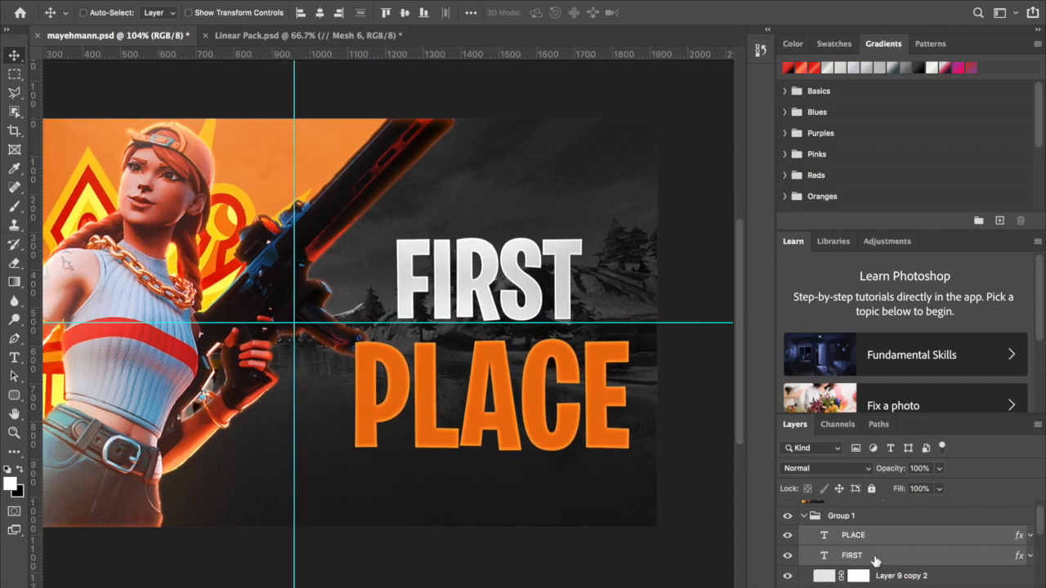
click(874, 559)
click(874, 535)
mouse_move(548, 505)
mouse_down()
mouse_move(548, 532)
mouse_move(547, 491)
mouse_up()
scroll(547, 490, up, 1)
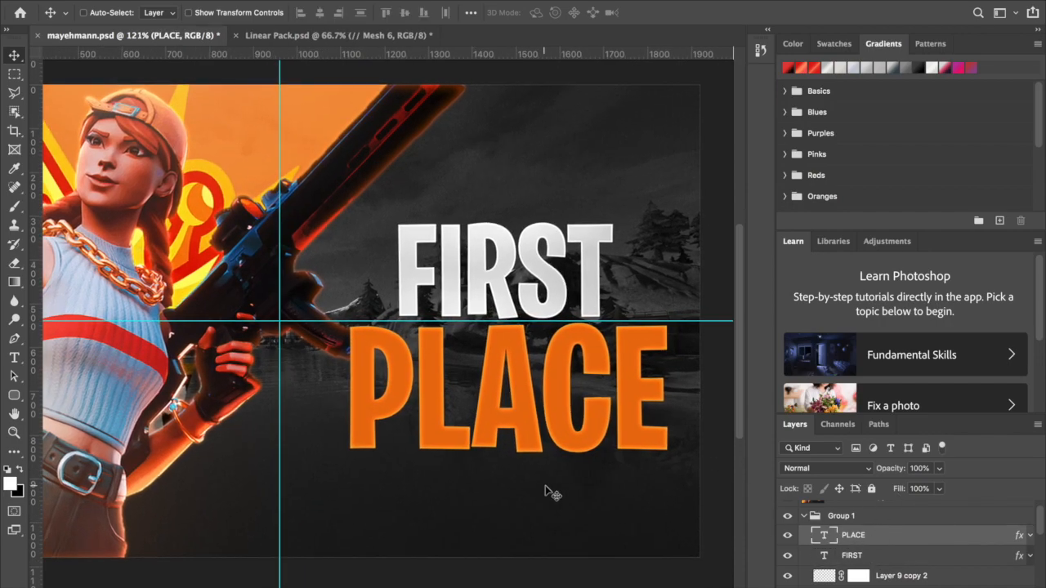
Step: Select the FIRST and PLACE layers together and check which transform options are available for live text
scroll(546, 490, down, 5)
shift+click(854, 556)
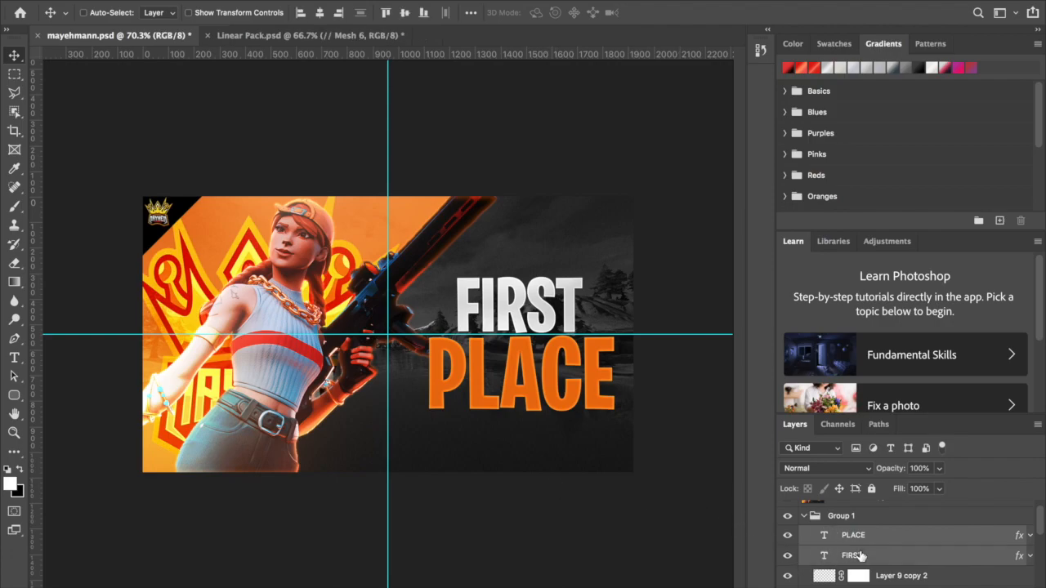
key(ctrl+t)
right_click(512, 393)
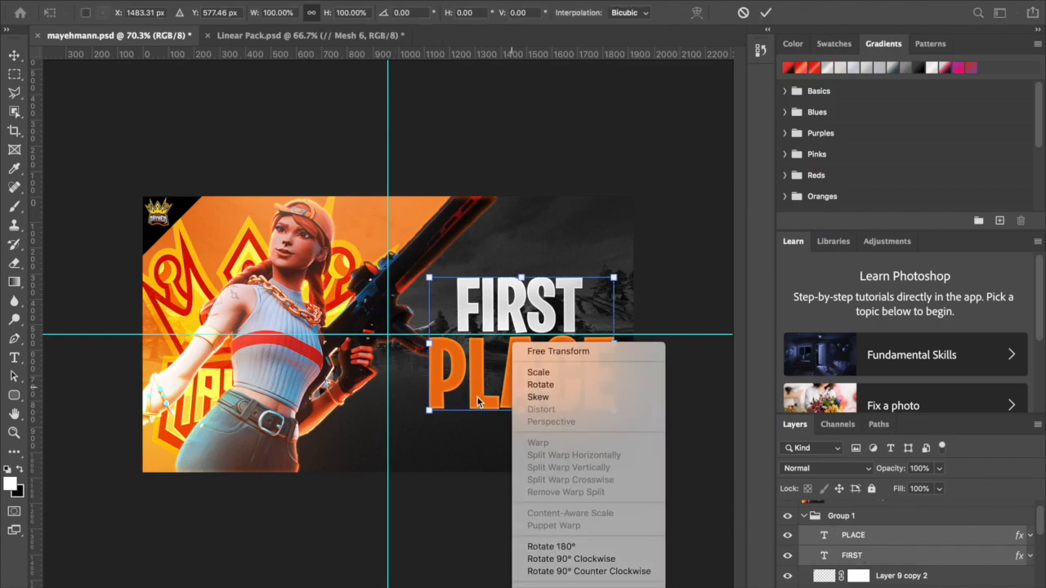
click(480, 404)
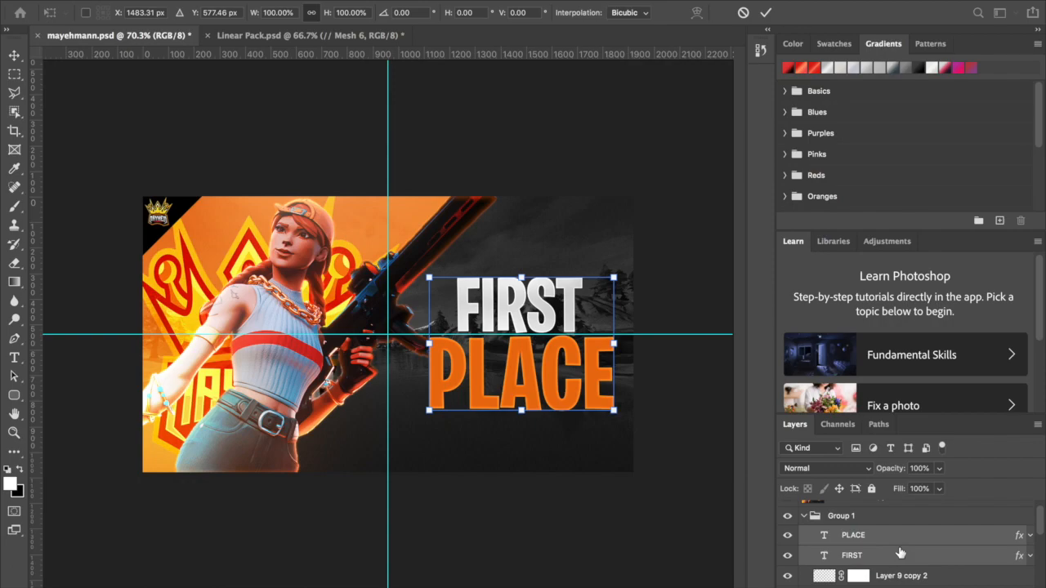
key(Return)
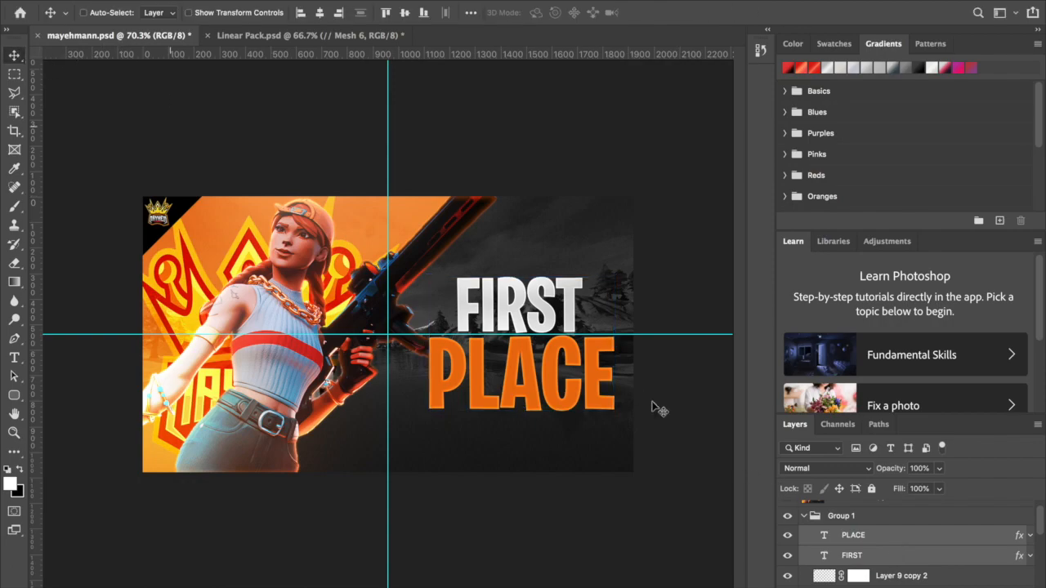
Step: Duplicate the FIRST and PLACE text layers, merge the copies into one layer, and place it below the hidden originals
key(ctrl+j)
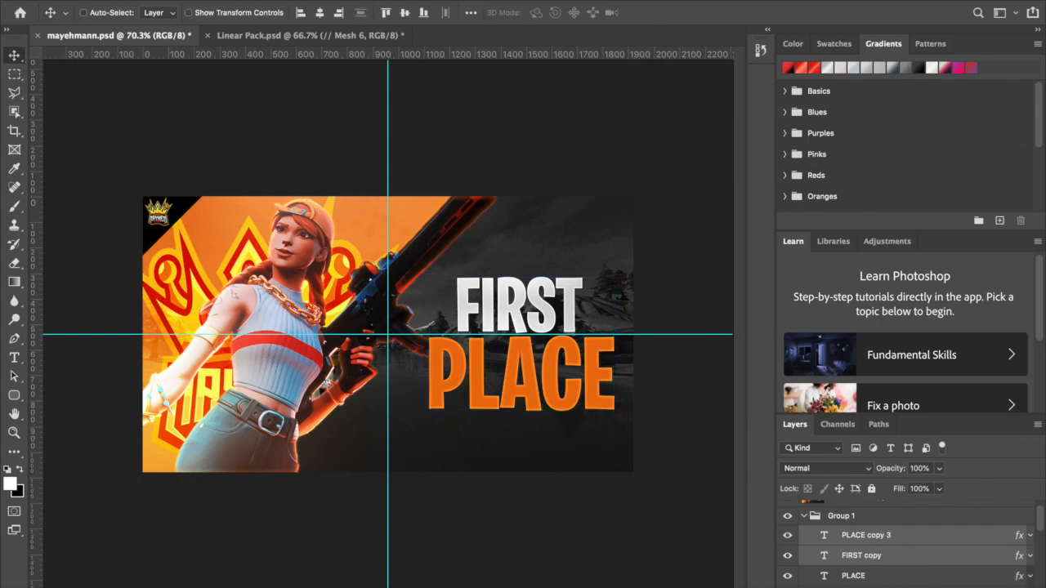
scroll(907, 546, down, 1)
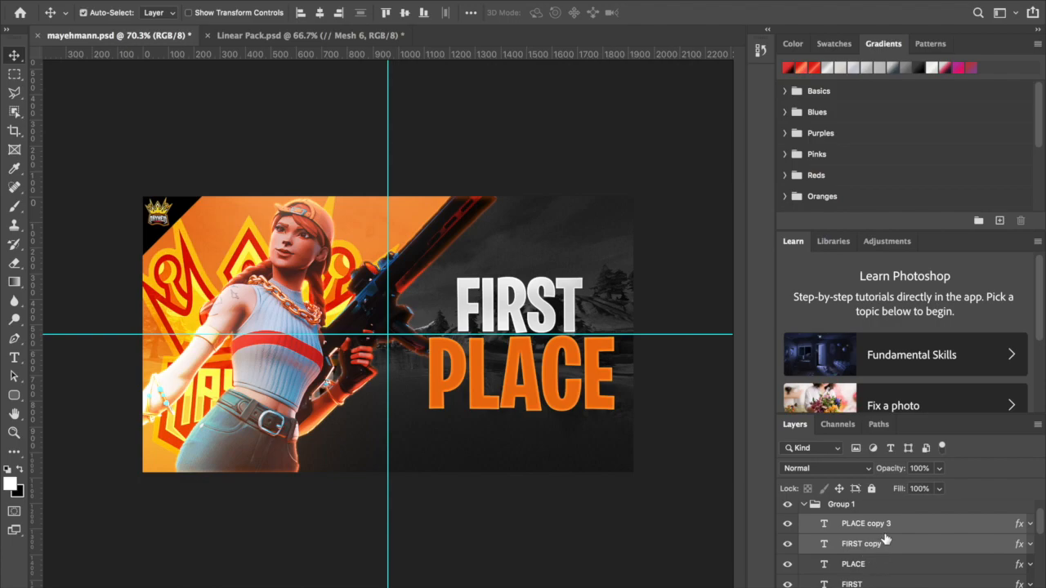
key(ctrl+e)
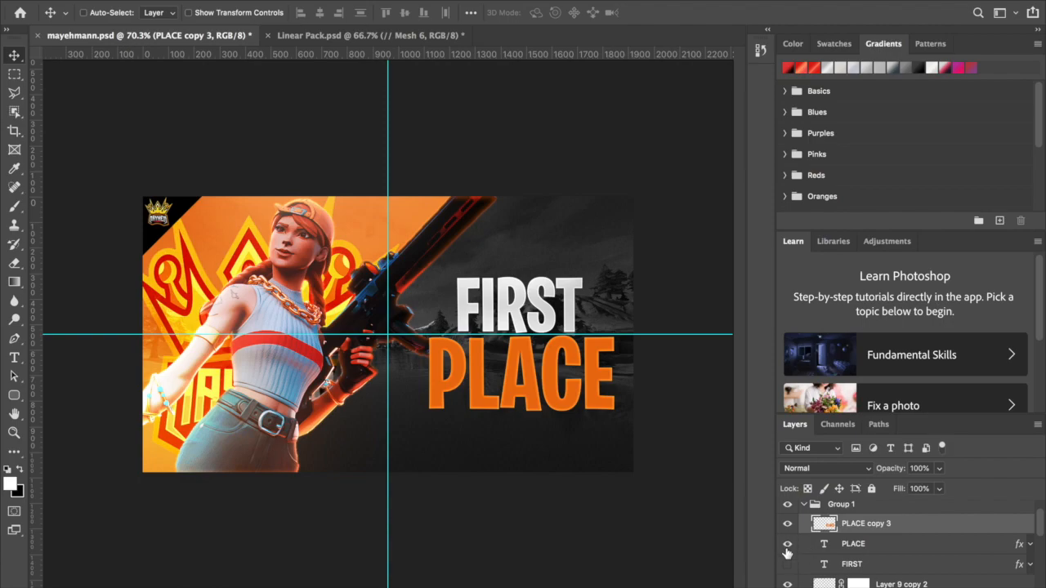
drag(894, 530, 882, 564)
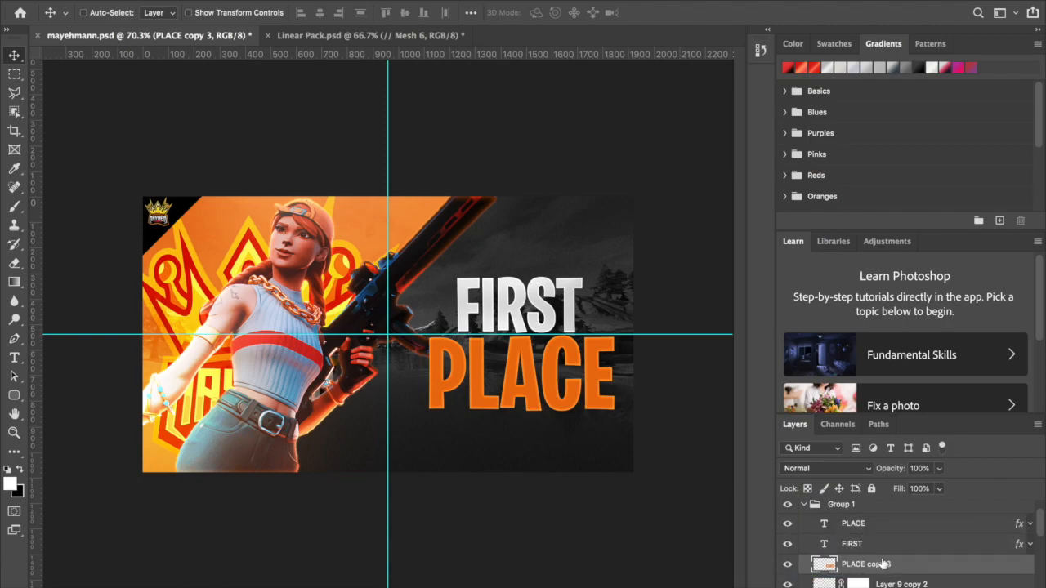
key(ctrl+t)
key(Return)
Step: Try a perspective transform that makes the right side of the merged FIRST PLACE layer taller
key(ctrl+t)
right_click(474, 352)
click(574, 422)
drag(614, 277, 615, 259)
key(Return)
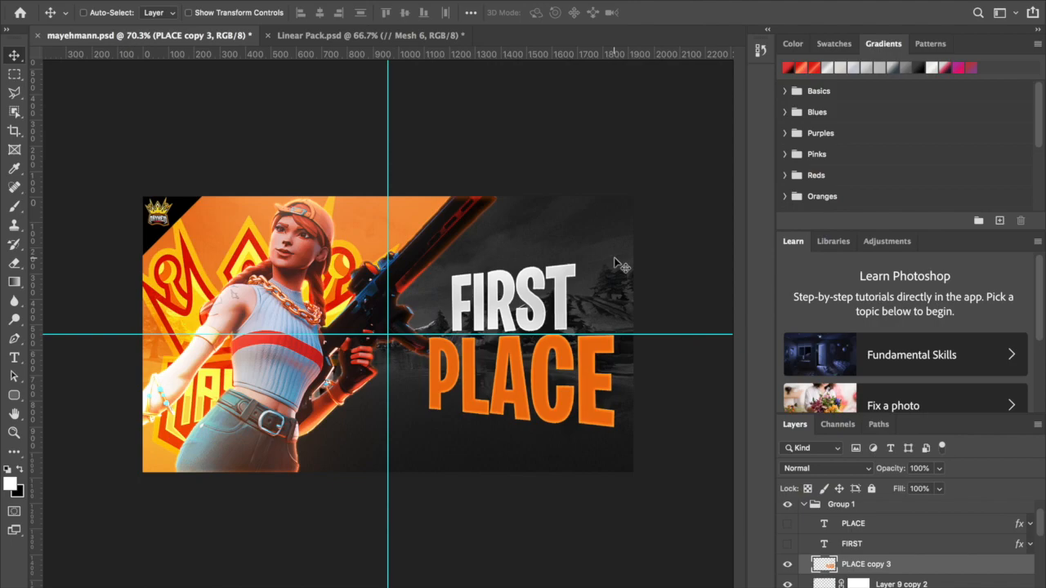
key(ctrl+z)
Step: Apply a perspective transform to the merged FIRST PLACE layer so its letters grow taller toward the right
key(ctrl+t)
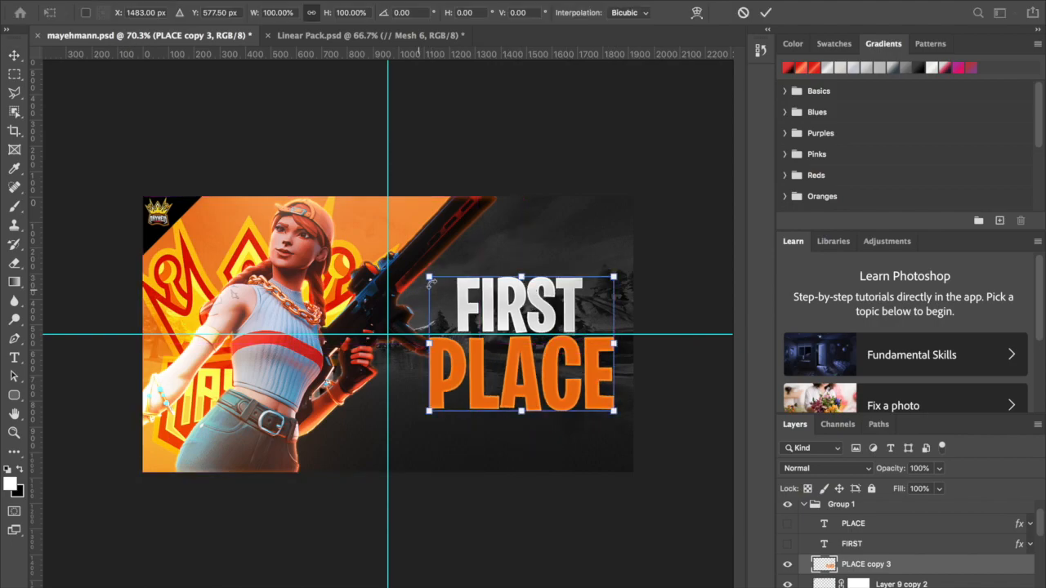
drag(429, 277, 418, 268)
key(ctrl+z)
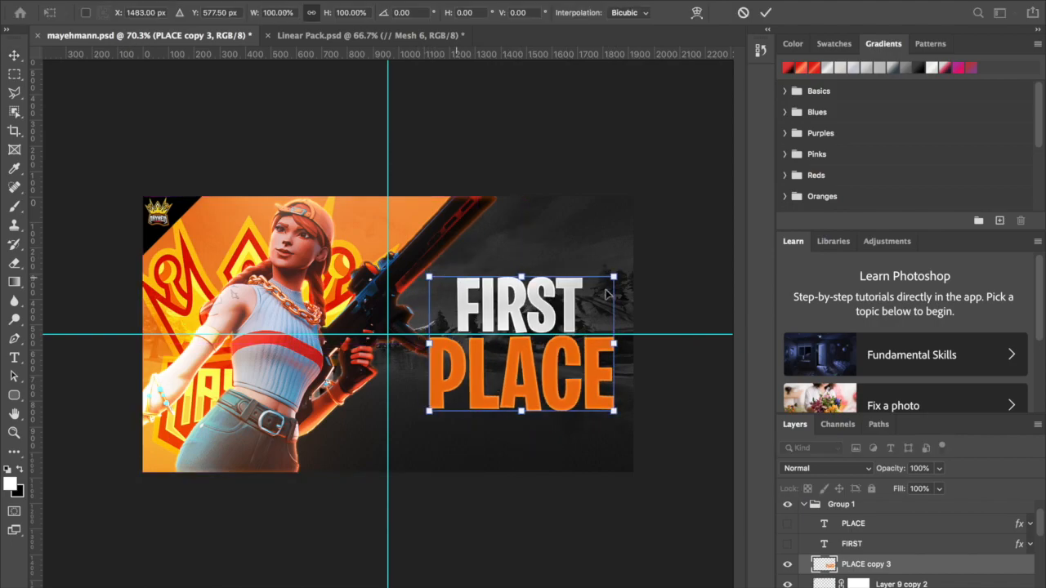
right_click(582, 318)
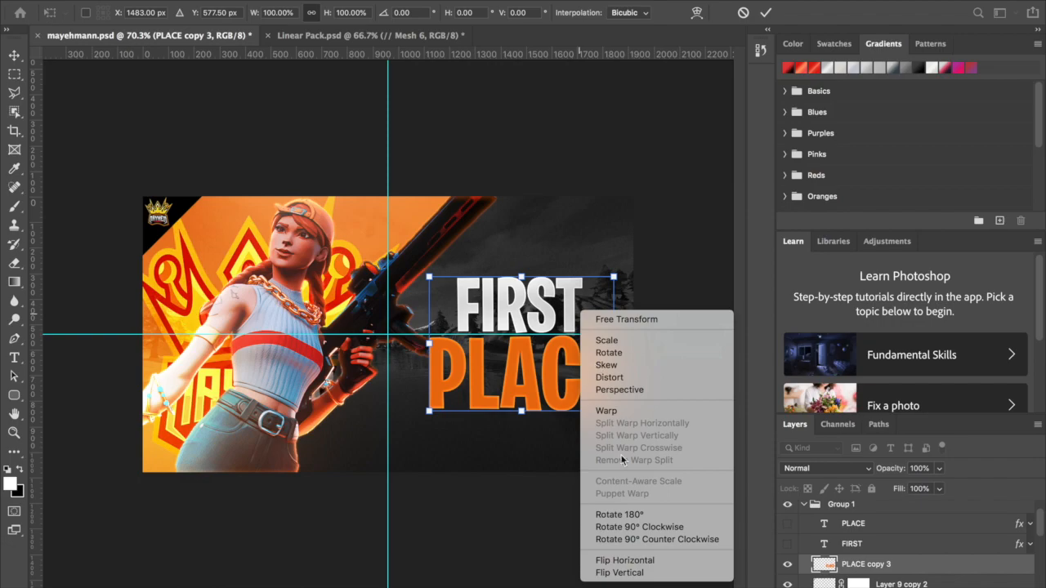
click(640, 391)
drag(432, 282, 424, 272)
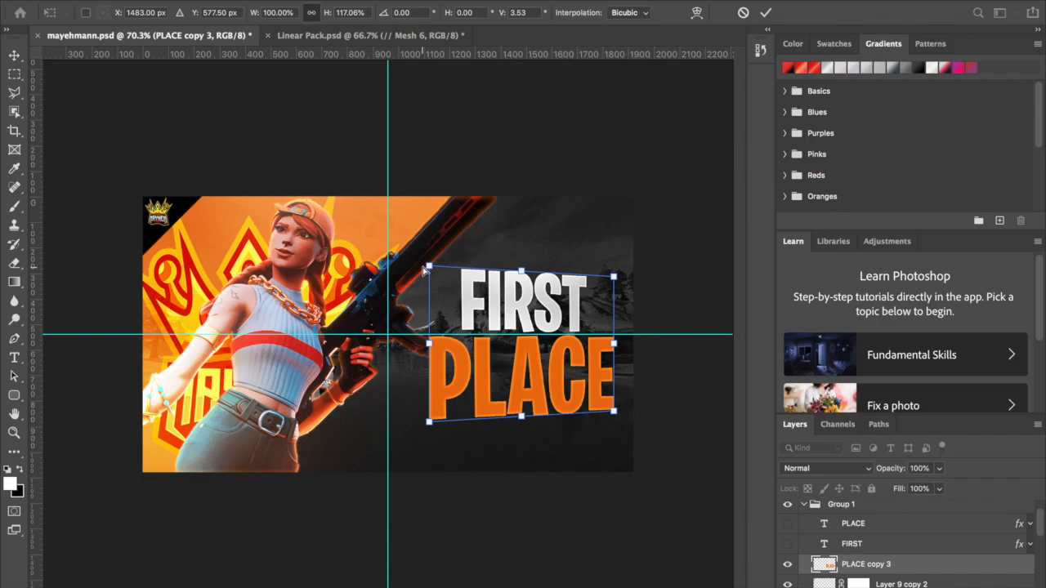
key(ctrl+z)
mouse_move(616, 279)
mouse_down()
mouse_move(621, 247)
mouse_move(623, 260)
mouse_up()
key(Return)
Step: Duplicate the merged FIRST PLACE layer and place the copy directly beneath it
key(ctrl+plus)
scroll(617, 267, up, 1)
scroll(617, 267, right, 4)
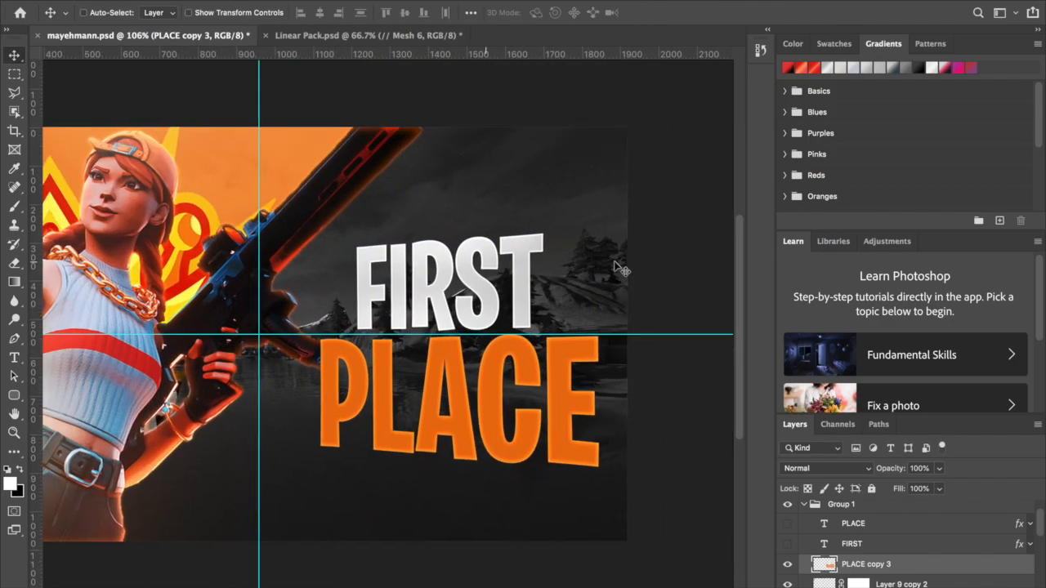
scroll(617, 268, up, 3)
scroll(617, 267, down, 2)
scroll(621, 270, down, 2)
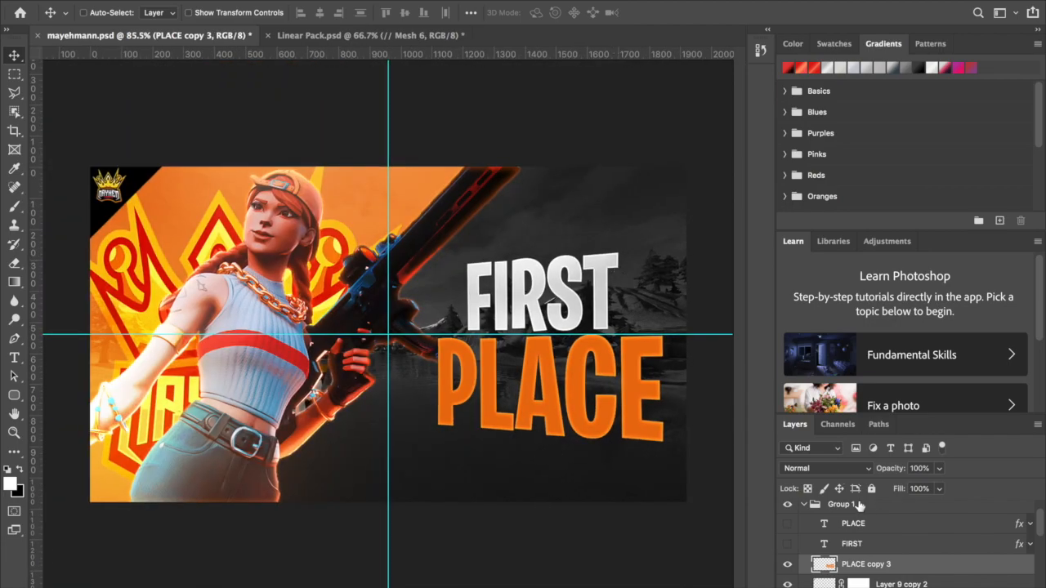
key(super+j)
scroll(891, 552, down, 1)
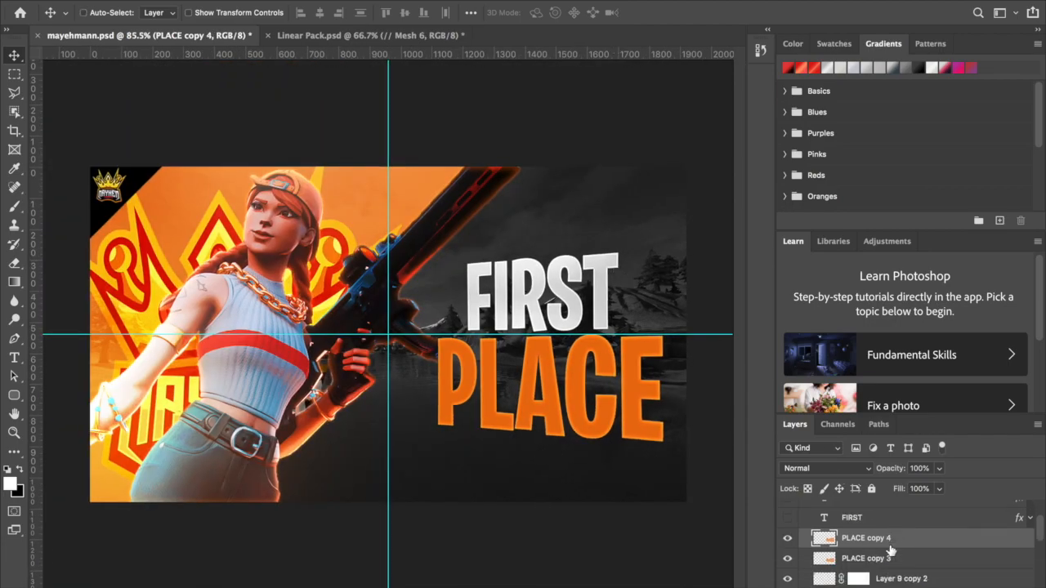
drag(894, 543, 894, 564)
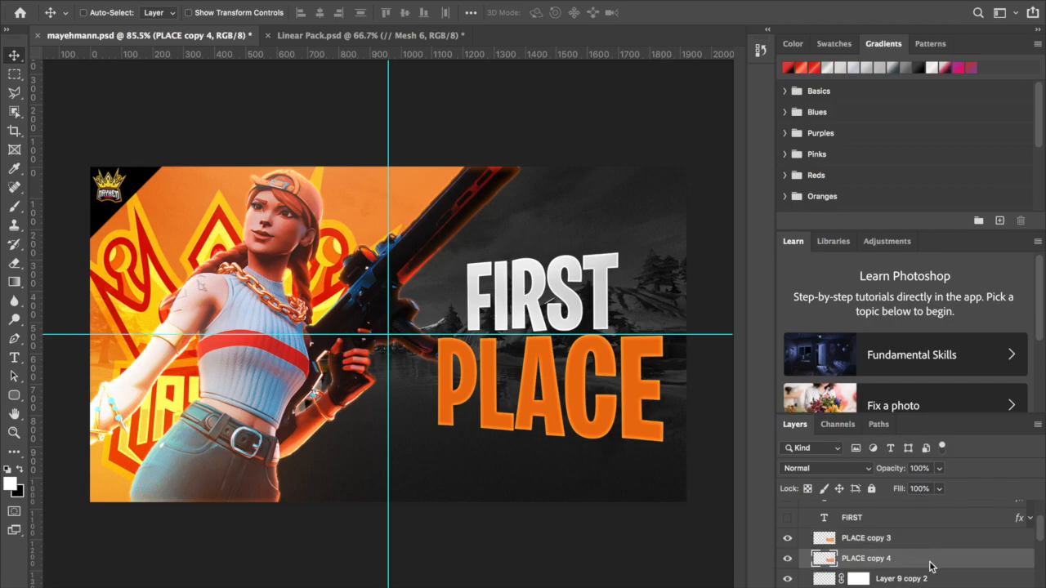
Step: Give the lower FIRST PLACE copy a black drop shadow with Normal blending, 100% opacity, 9 px distance, 100% spread and 29 px size
double_click(930, 566)
click(478, 279)
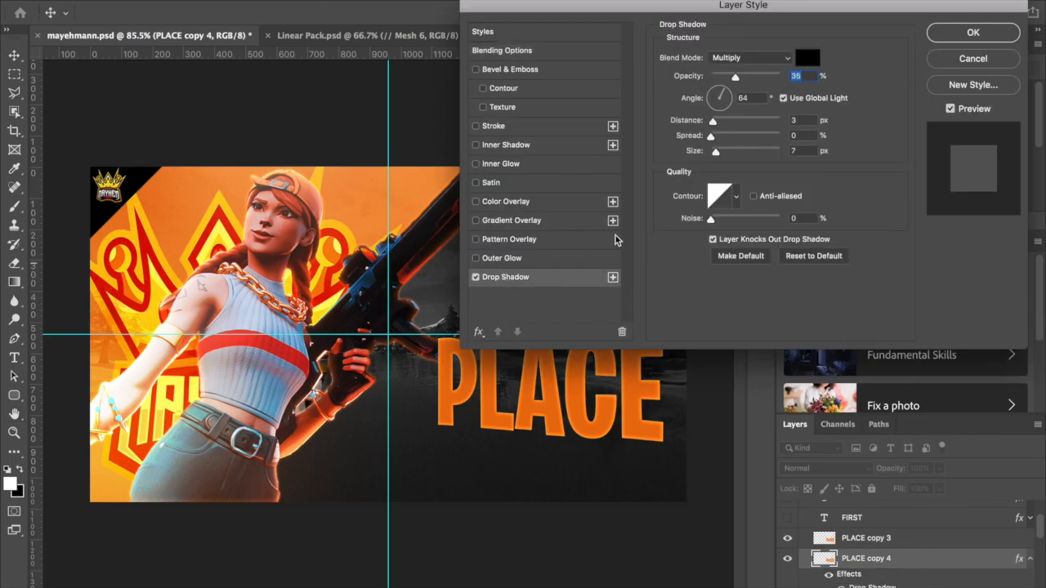
click(761, 57)
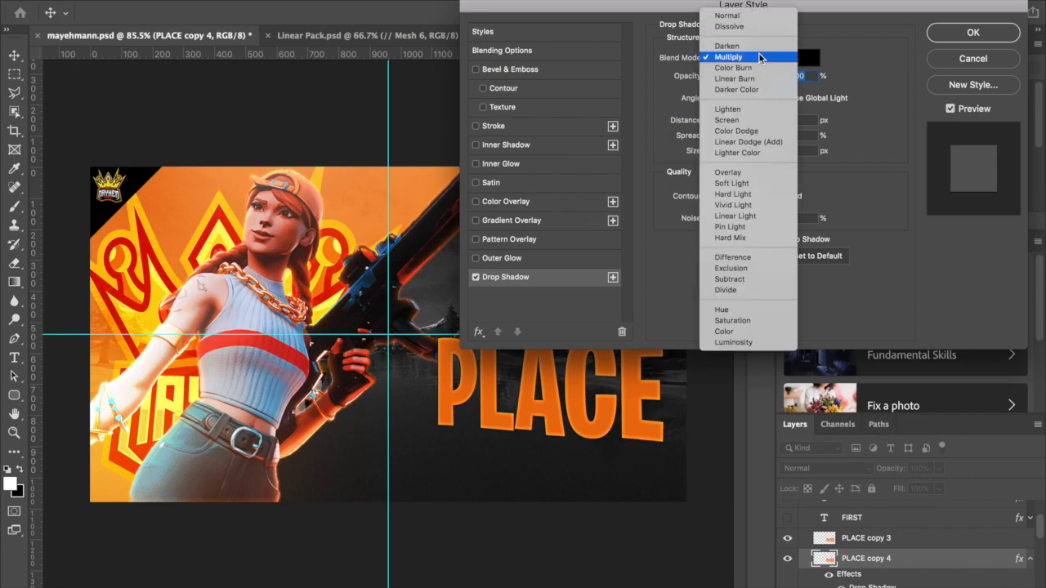
click(760, 22)
drag(742, 154, 736, 155)
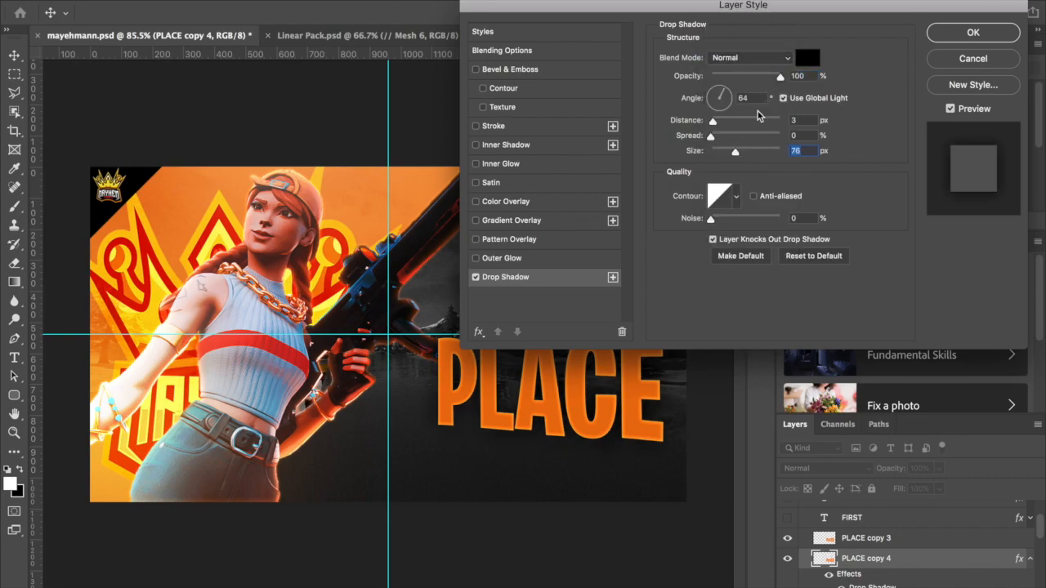
drag(713, 120, 810, 137)
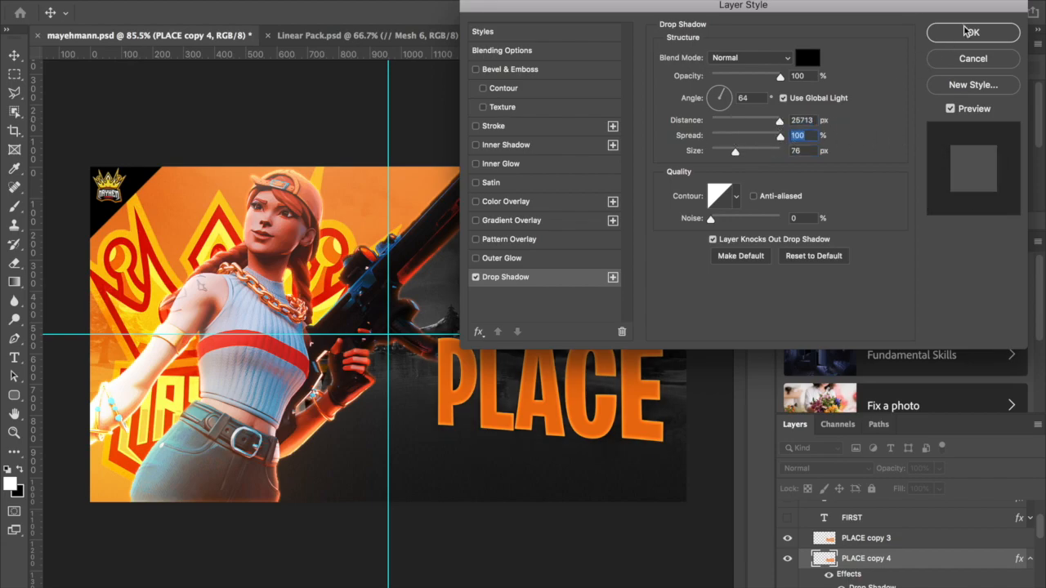
drag(737, 121, 724, 152)
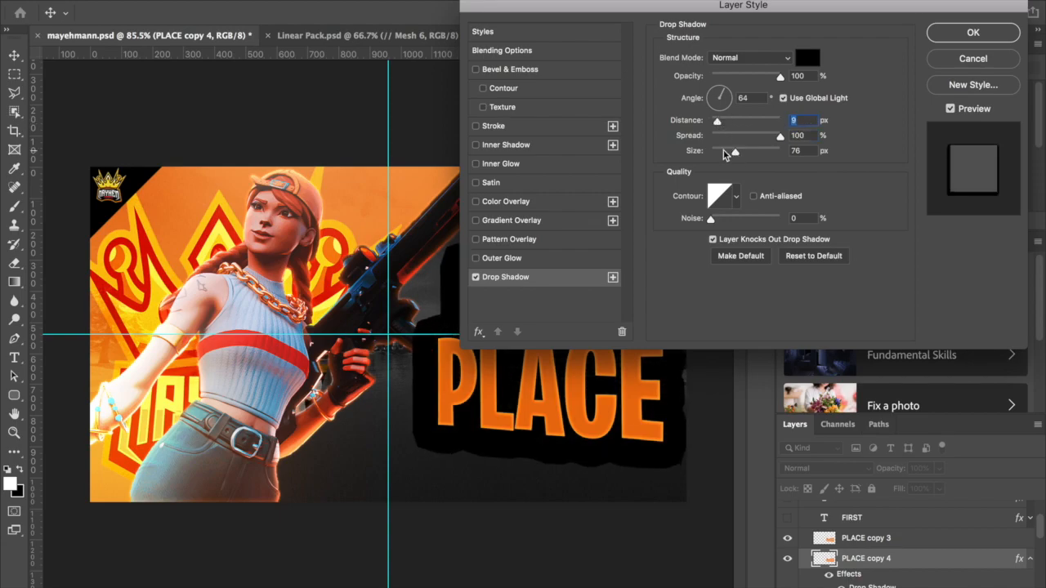
click(970, 32)
scroll(543, 355, up, 3)
scroll(556, 353, up, 2)
scroll(560, 351, right, 4)
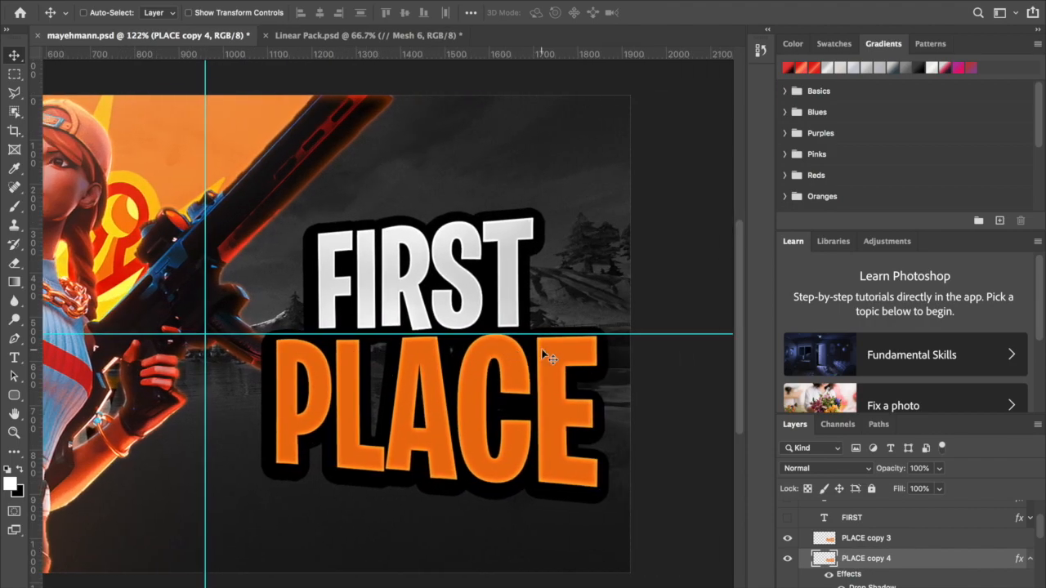
Step: Change the lower copy's drop shadow to Multiply blending with an angle of 133° and a distance of 17 px
double_click(877, 586)
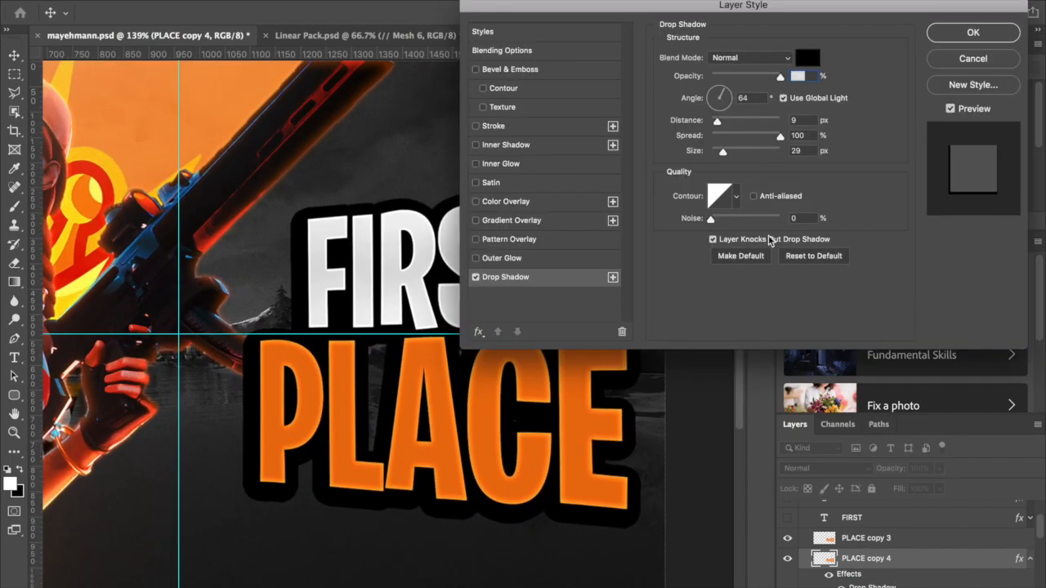
click(751, 58)
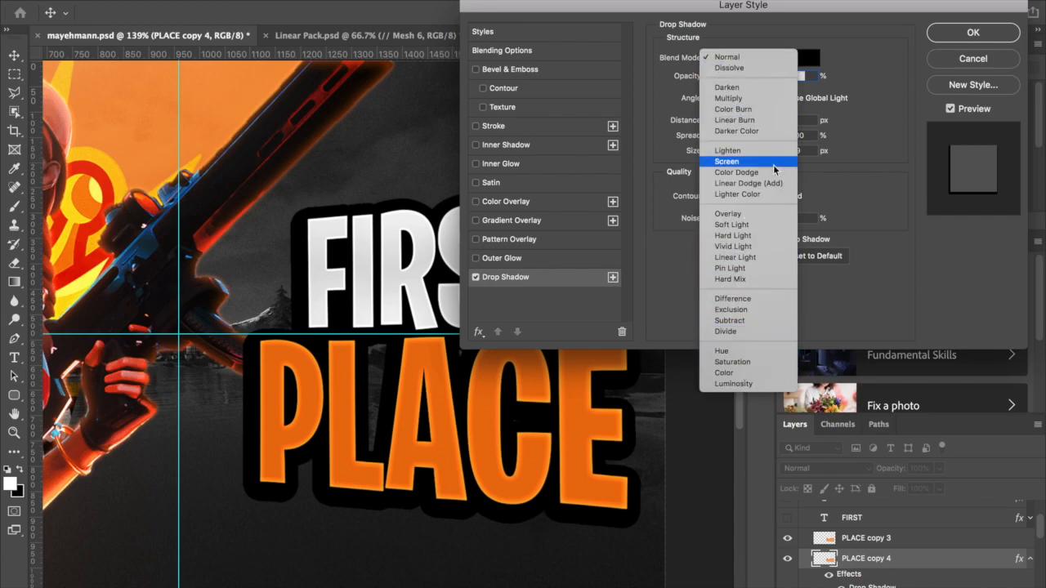
click(728, 98)
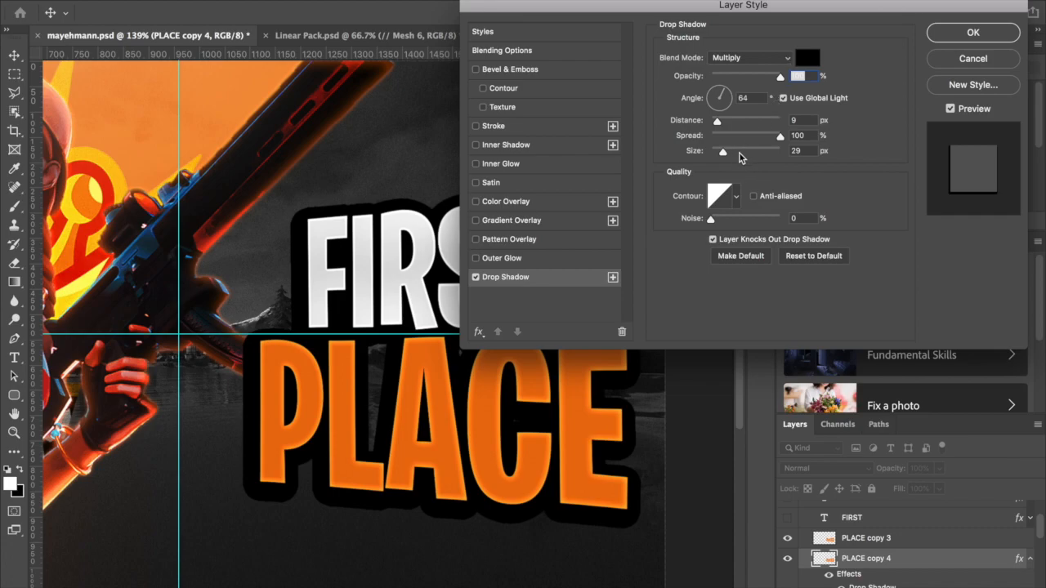
click(727, 108)
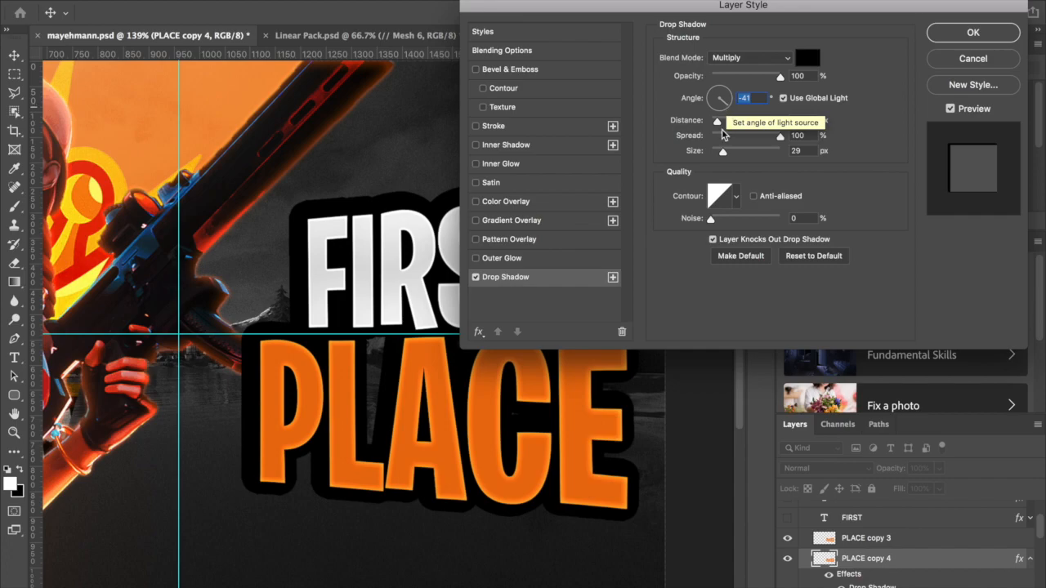
drag(734, 122, 707, 122)
click(713, 102)
drag(713, 101, 724, 122)
click(721, 122)
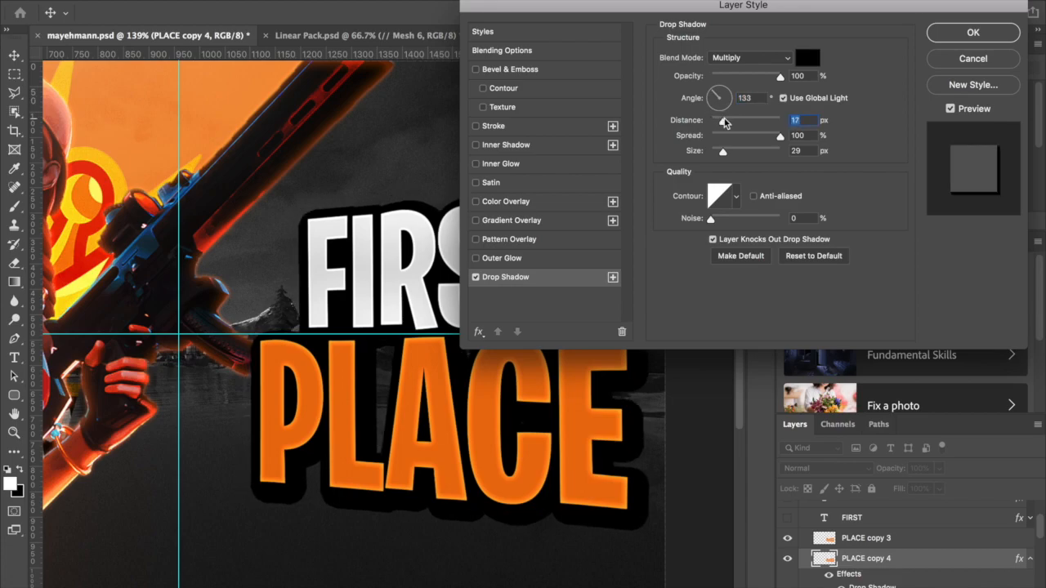
click(973, 32)
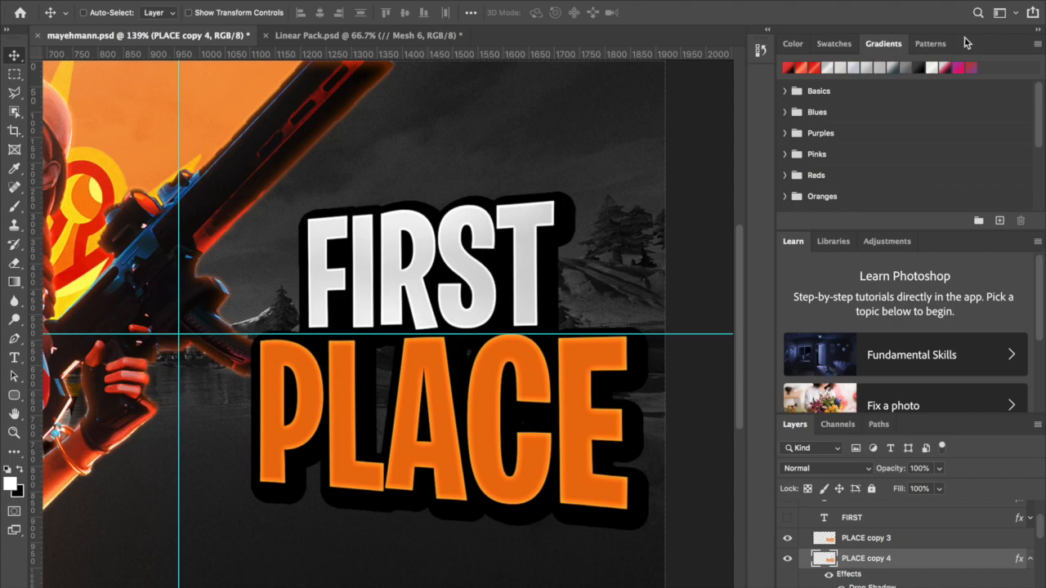
scroll(480, 388, up, 2)
scroll(482, 395, down, 3)
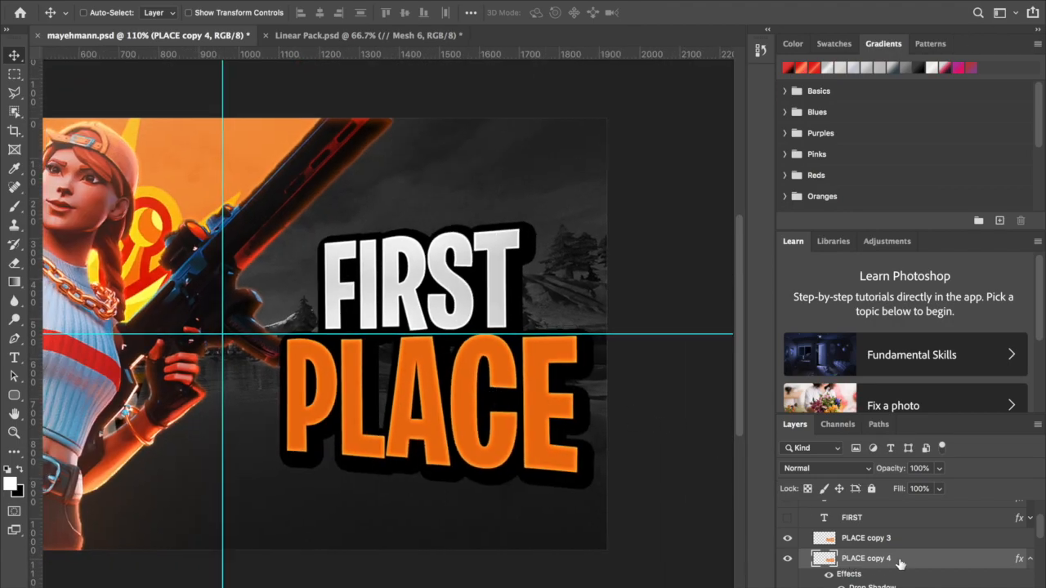
double_click(872, 586)
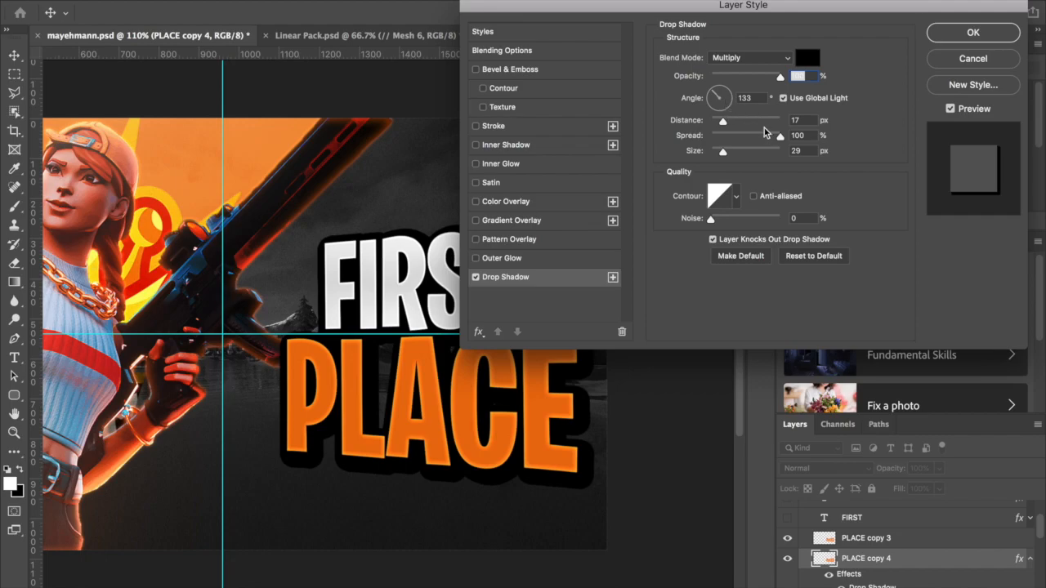
click(958, 32)
scroll(351, 490, up, 1)
scroll(351, 492, up, 1)
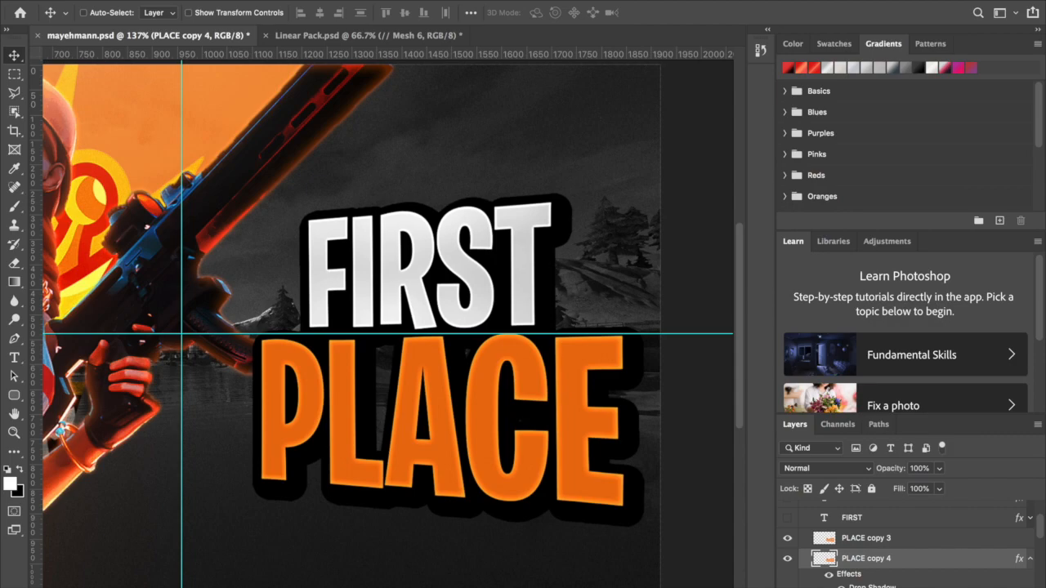
Step: Create a new empty layer directly above Layer 9 copy 2, beneath the shadowed lettering
scroll(920, 572, down, 3)
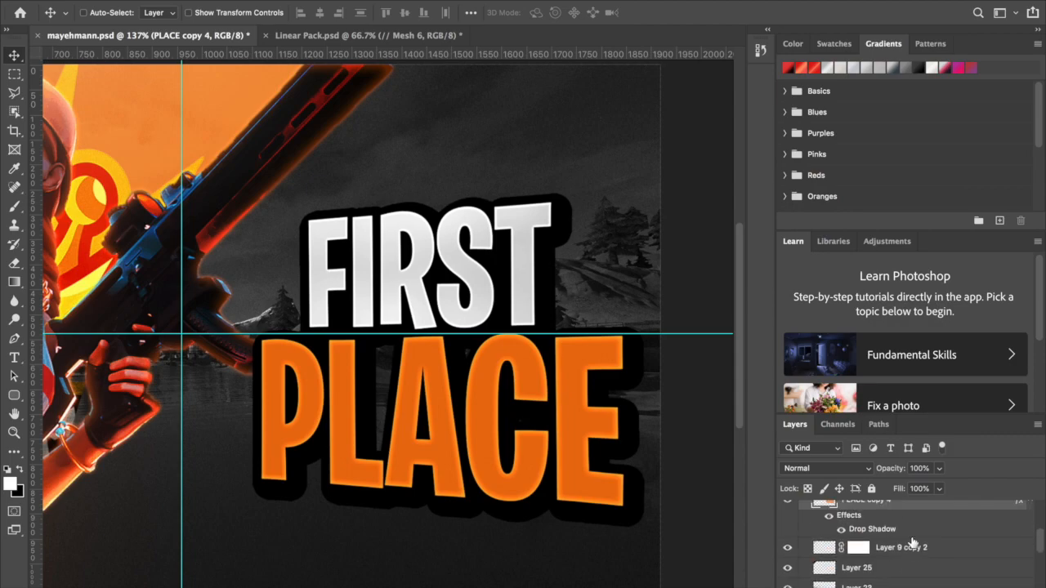
click(917, 546)
key(ctrl+shift+alt+n)
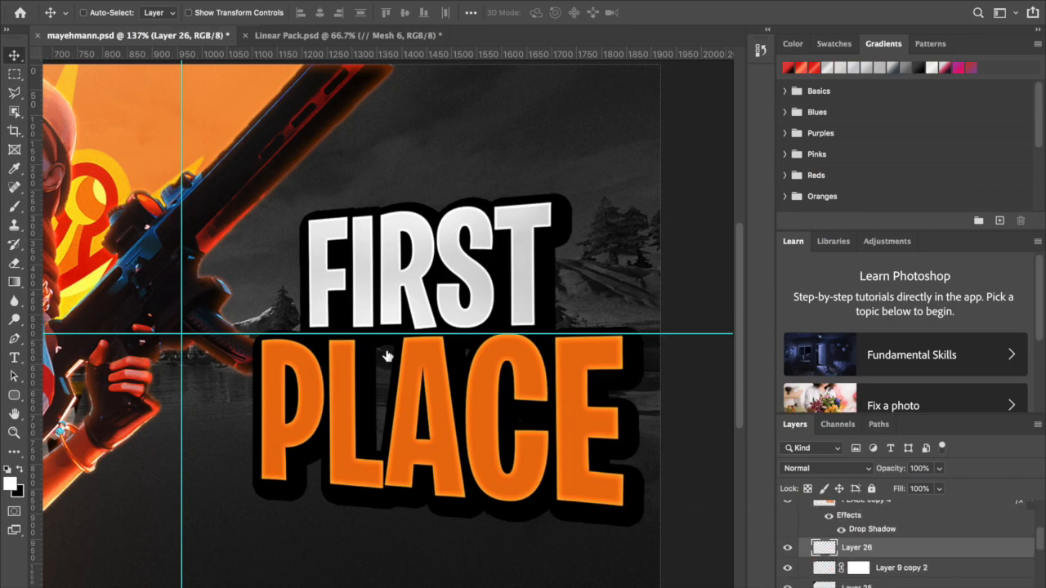
Step: Paint the gaps between the FIRST PLACE letters solid black on the new layer with an 80 px brush
key(b)
click(92, 15)
click(189, 151)
click(436, 402)
click(20, 470)
drag(276, 418, 107, 405)
drag(411, 409, 168, 408)
drag(378, 405, 317, 404)
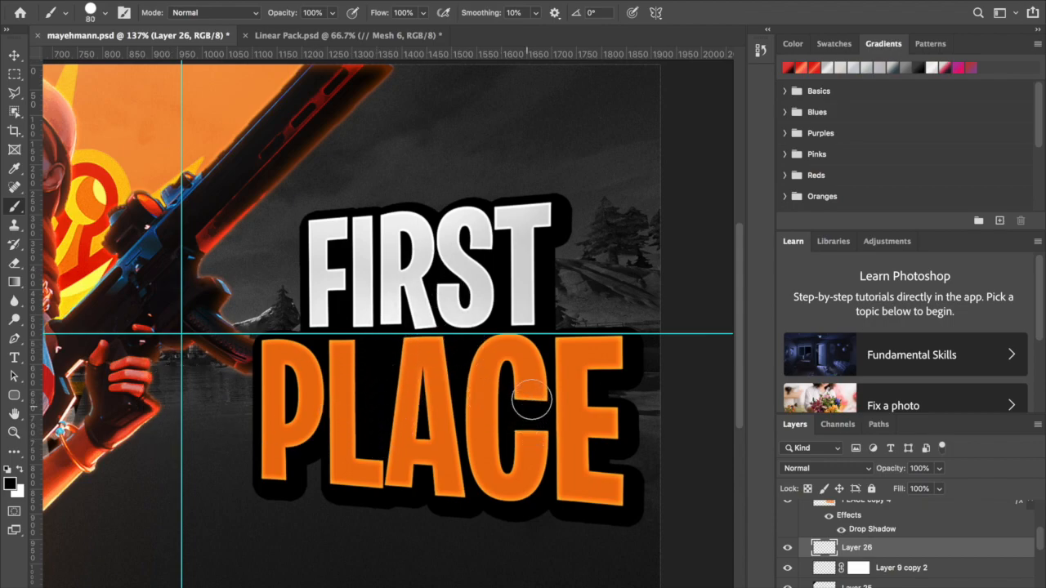
scroll(441, 290, down, 2)
key(v)
scroll(298, 305, down, 3)
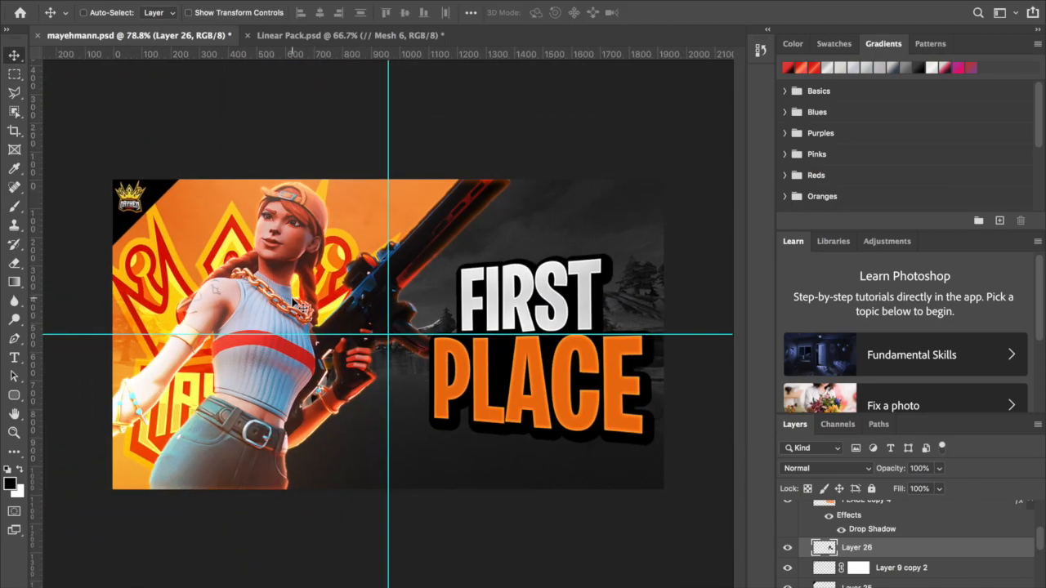
scroll(299, 305, up, 4)
scroll(295, 305, down, 1)
scroll(296, 306, up, 1)
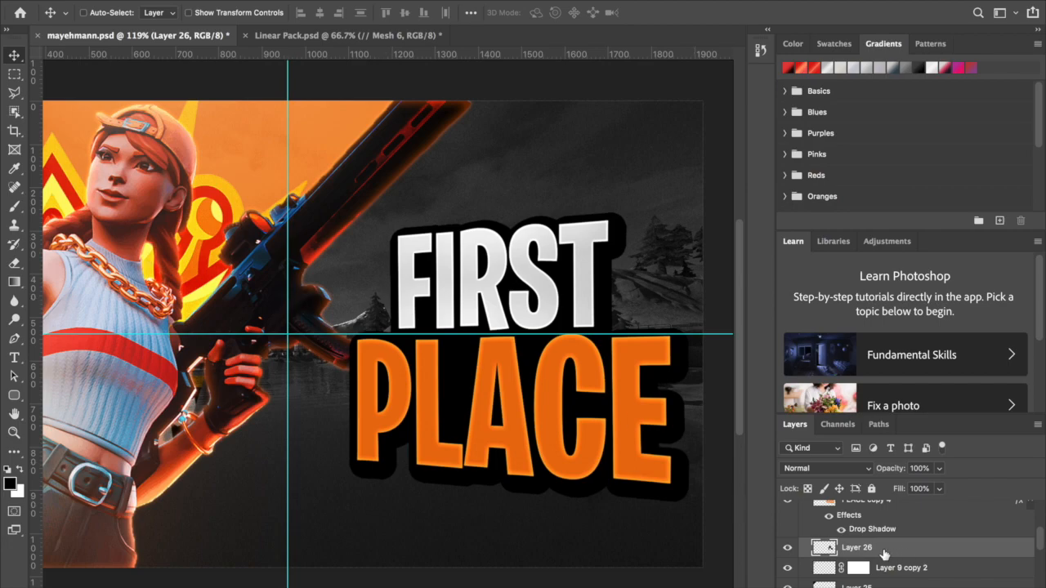
Step: Merge the painted black layer with the shadowed lettering layer PLACE copy 4
scroll(884, 555, up, 1)
click(886, 544)
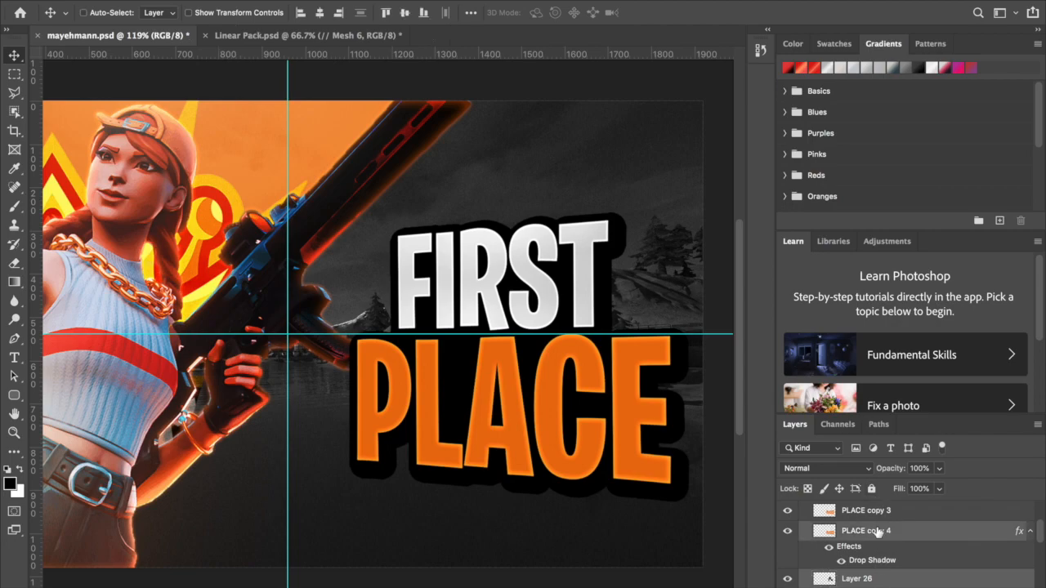
click(878, 572)
shift+click(886, 532)
key(super+e)
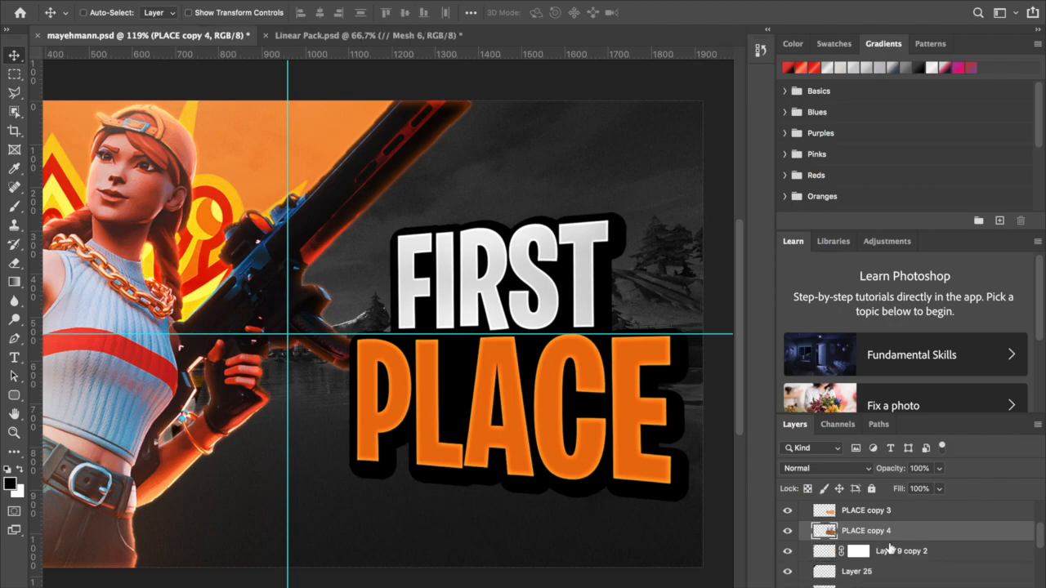
scroll(822, 552, up, 1)
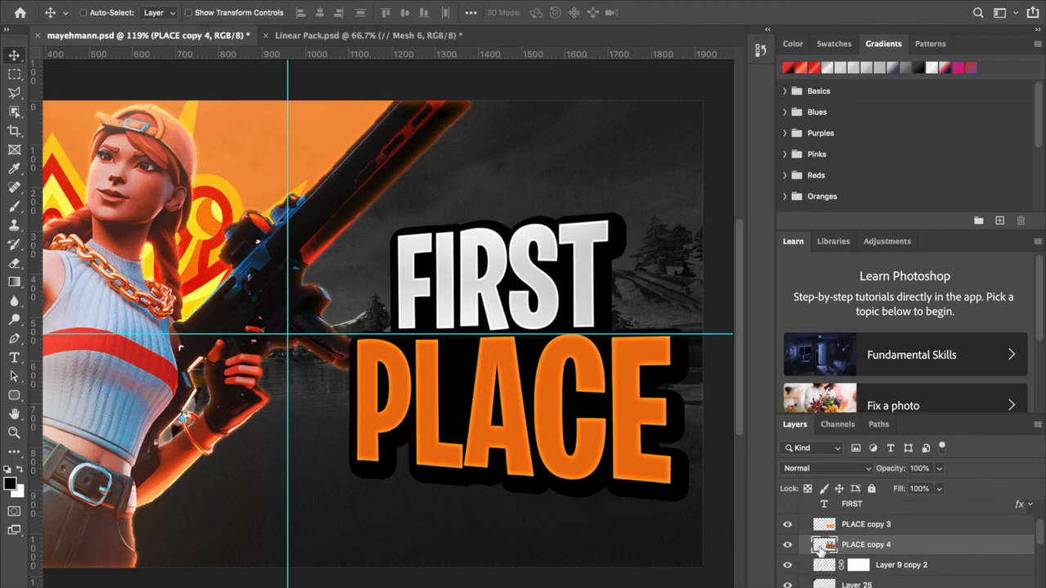
Step: Check the merged black outline by toggling the visibility of it and of the lettering layer above
click(788, 545)
click(787, 545)
click(788, 545)
click(788, 545)
click(788, 524)
scroll(790, 527, up, 1)
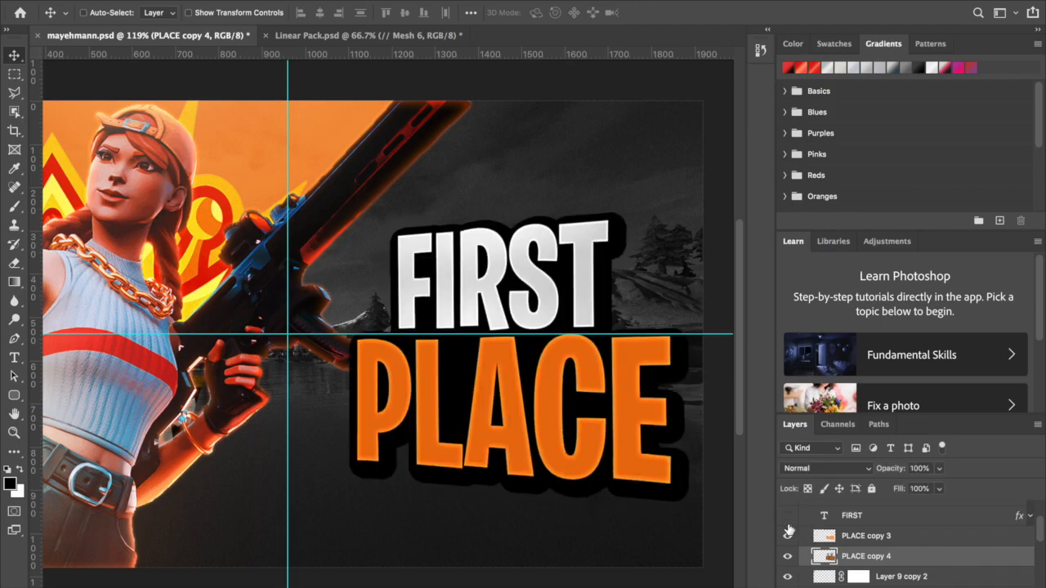
Step: Duplicate the merged outline layer and give the lower copy a drop shadow in the lettering's orange (ea700e) with Normal blending
scroll(586, 477, up, 1)
scroll(588, 477, right, 1)
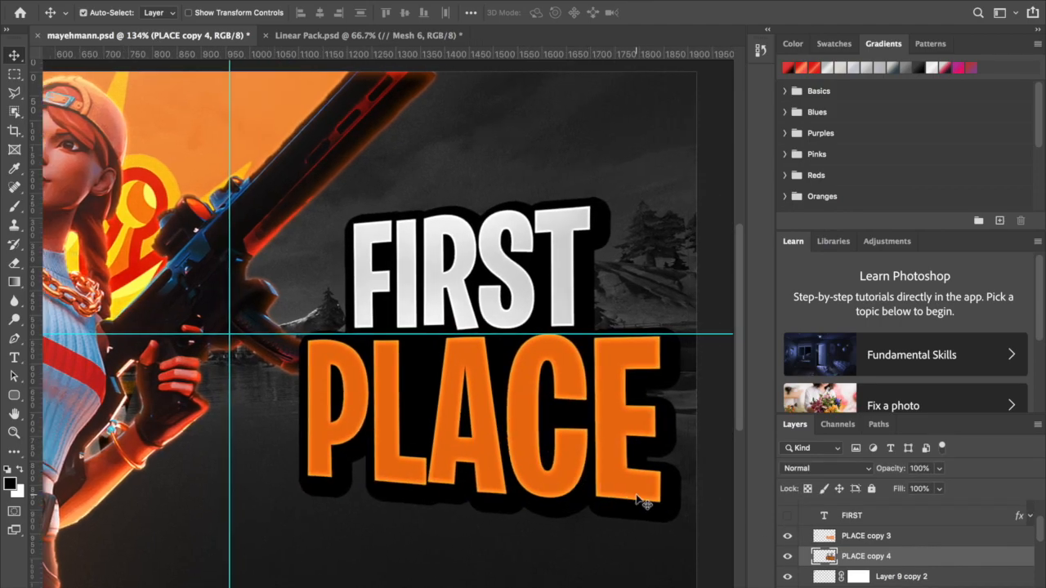
key(ctrl+j)
double_click(927, 556)
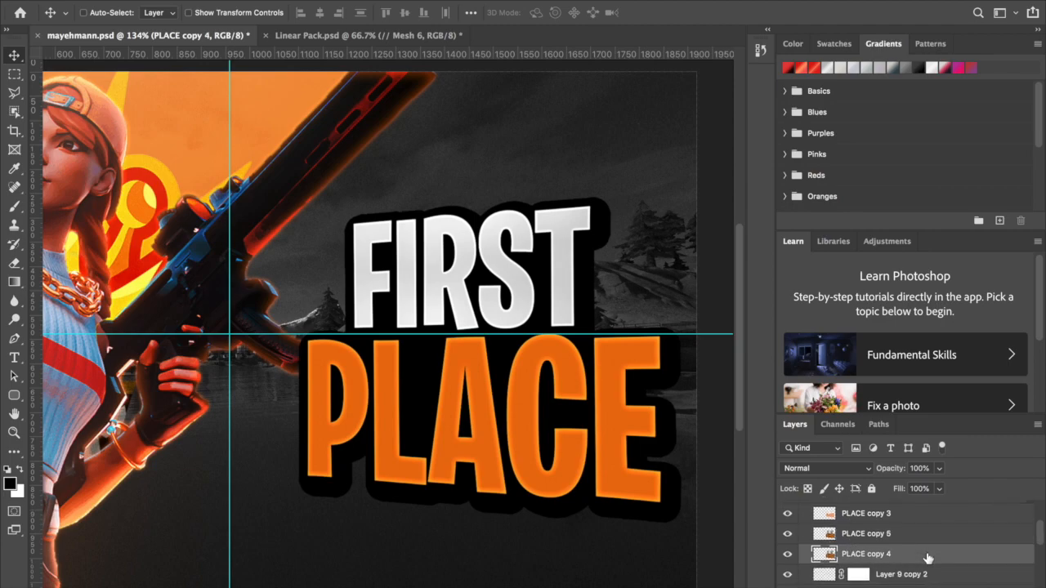
click(495, 277)
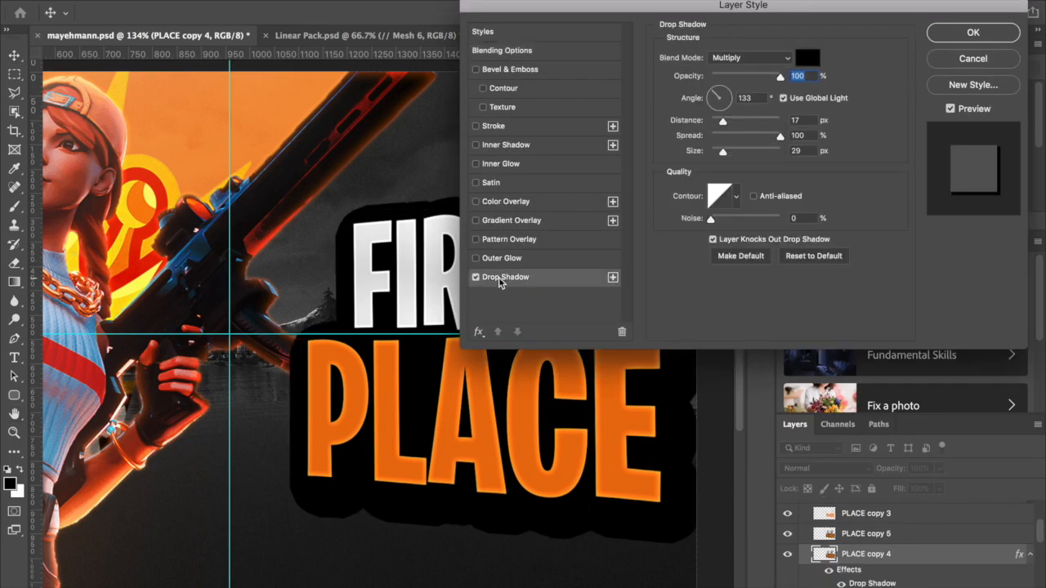
click(807, 58)
click(485, 375)
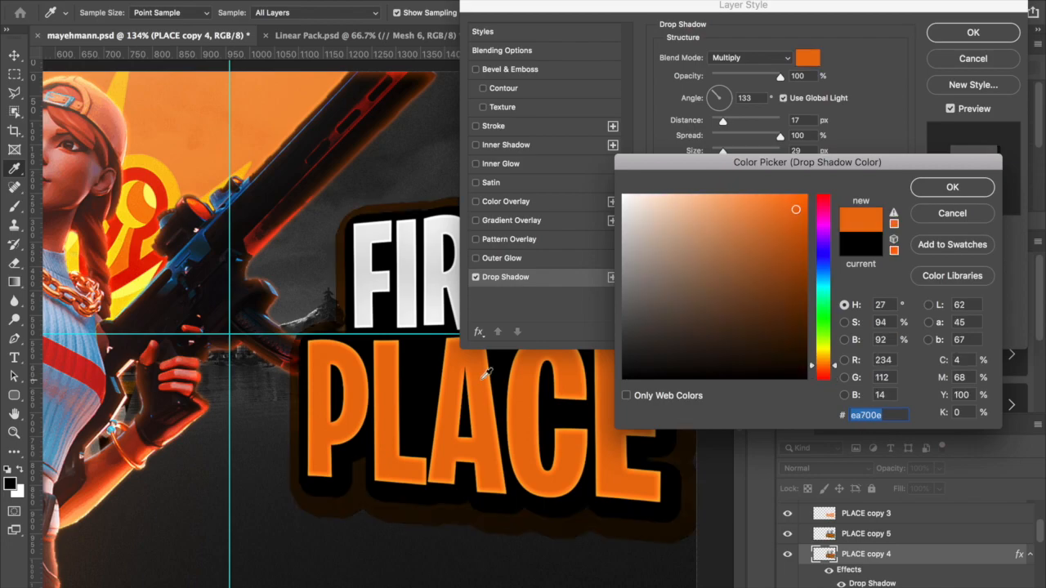
key(Return)
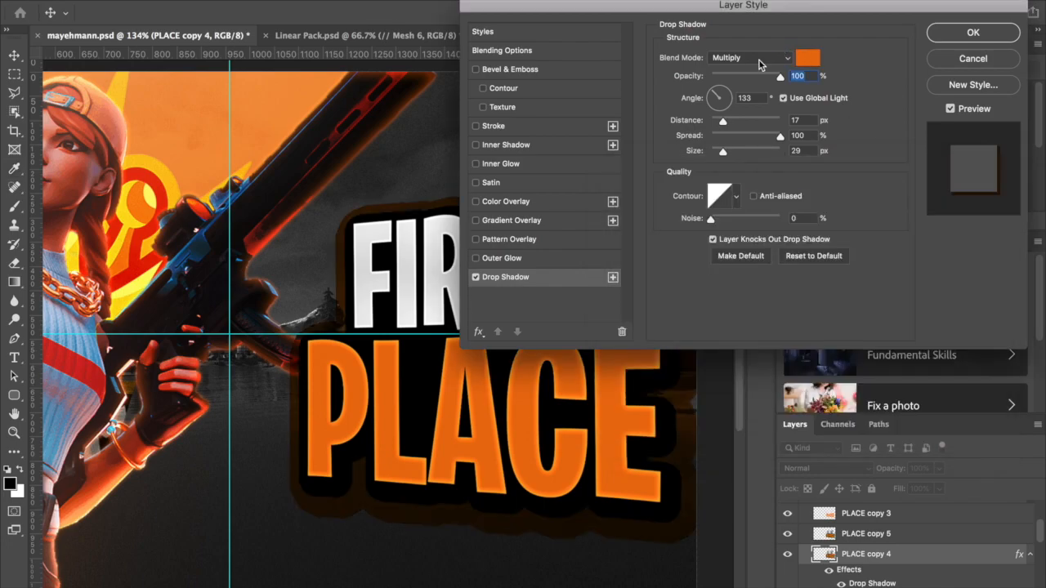
click(750, 57)
click(723, 14)
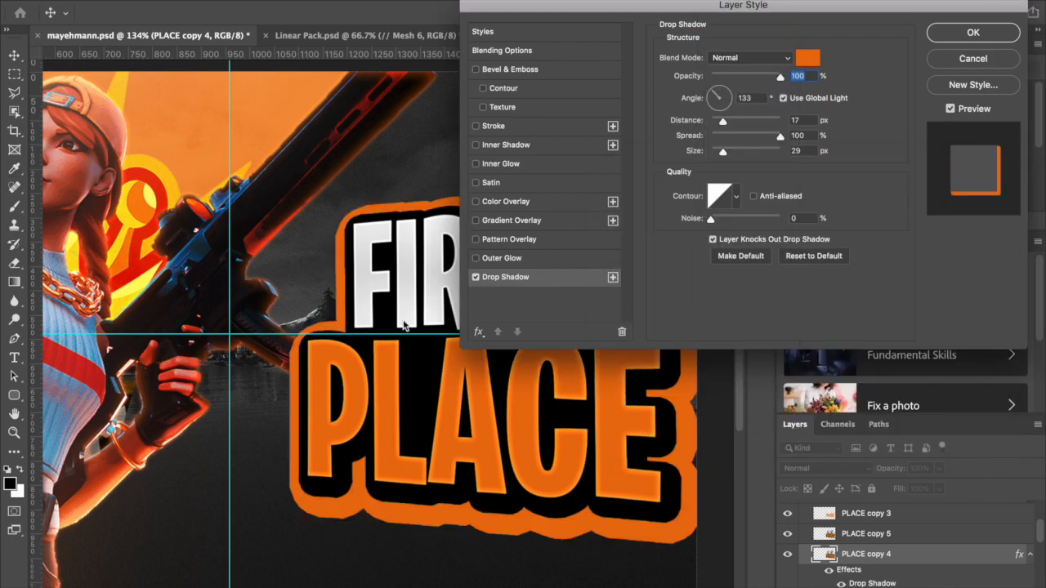
Step: Thin the orange drop shadow to a distance of 3 px and a size of 5 px
drag(722, 121, 718, 154)
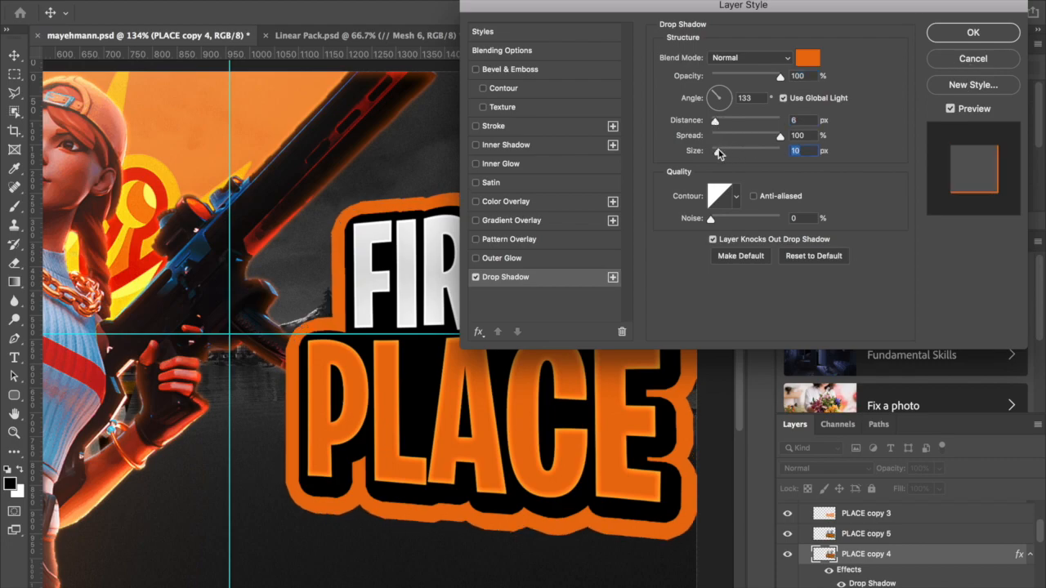
drag(716, 121, 725, 123)
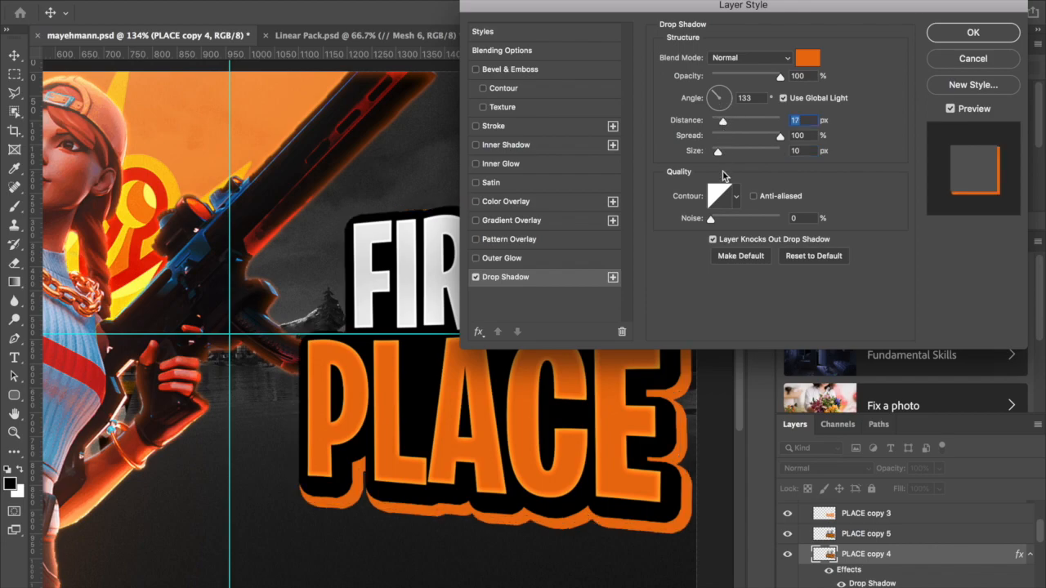
drag(717, 156, 718, 122)
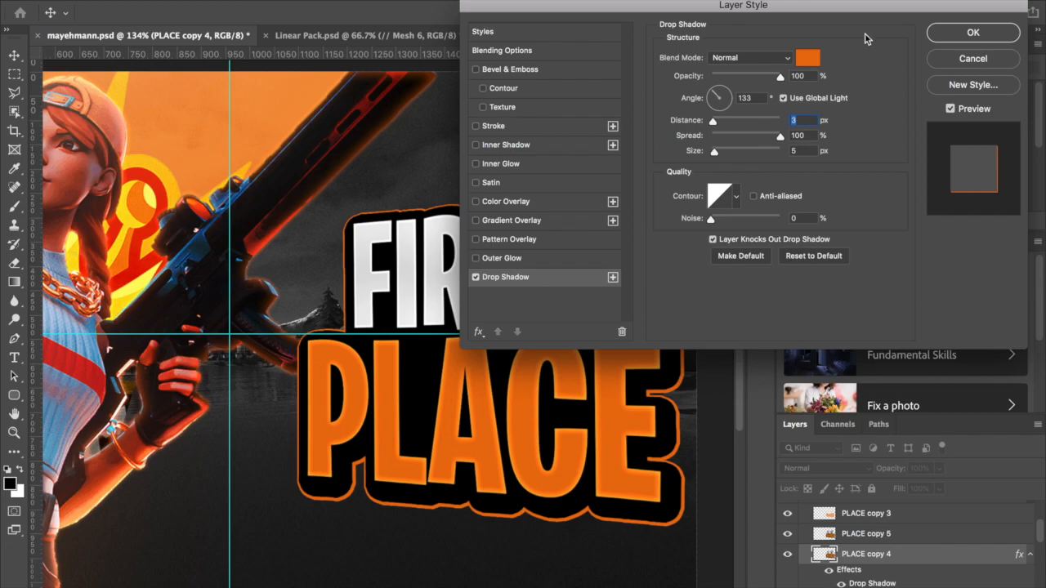
click(973, 33)
scroll(495, 363, down, 5)
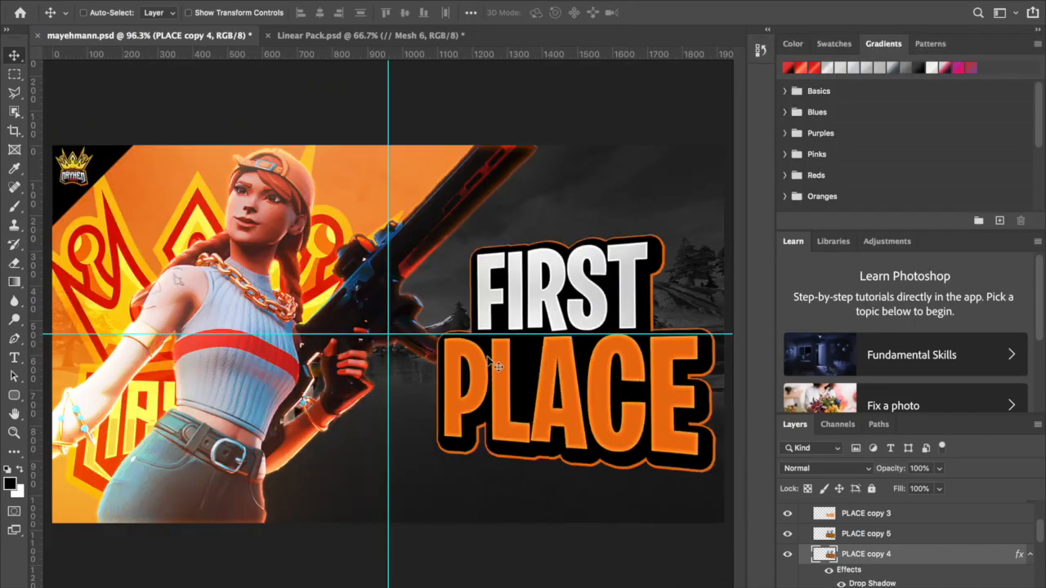
scroll(494, 364, down, 1)
scroll(494, 364, up, 3)
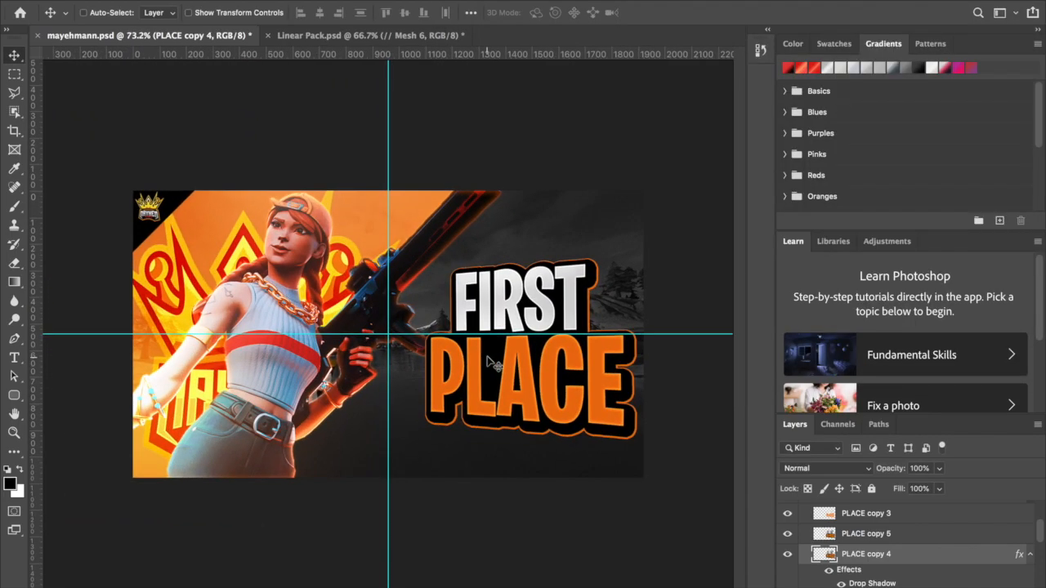
Step: Add a new empty layer directly above the PLACE copy 3 layer
scroll(495, 364, down, 1)
scroll(938, 572, up, 1)
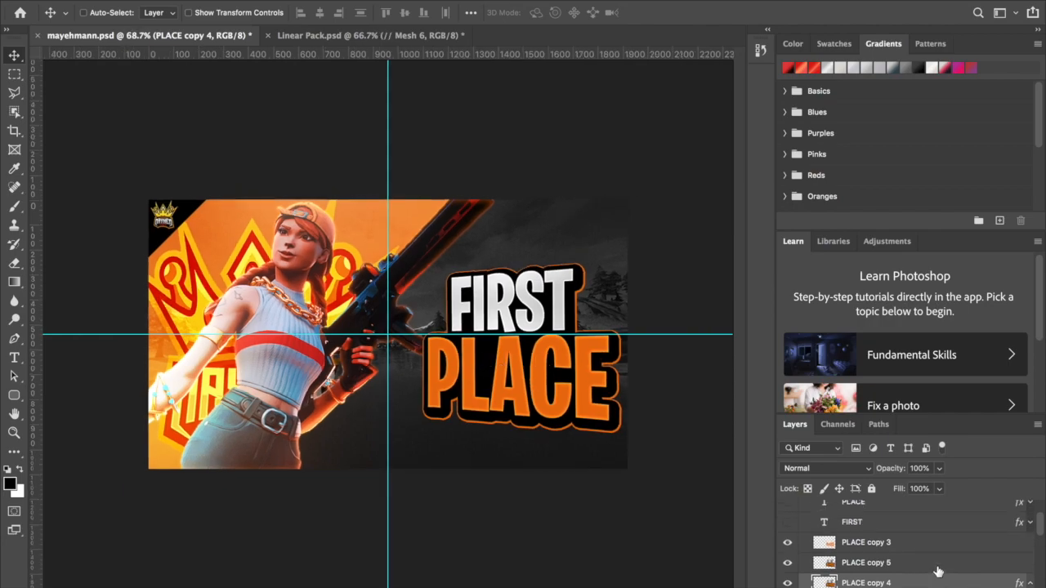
click(948, 544)
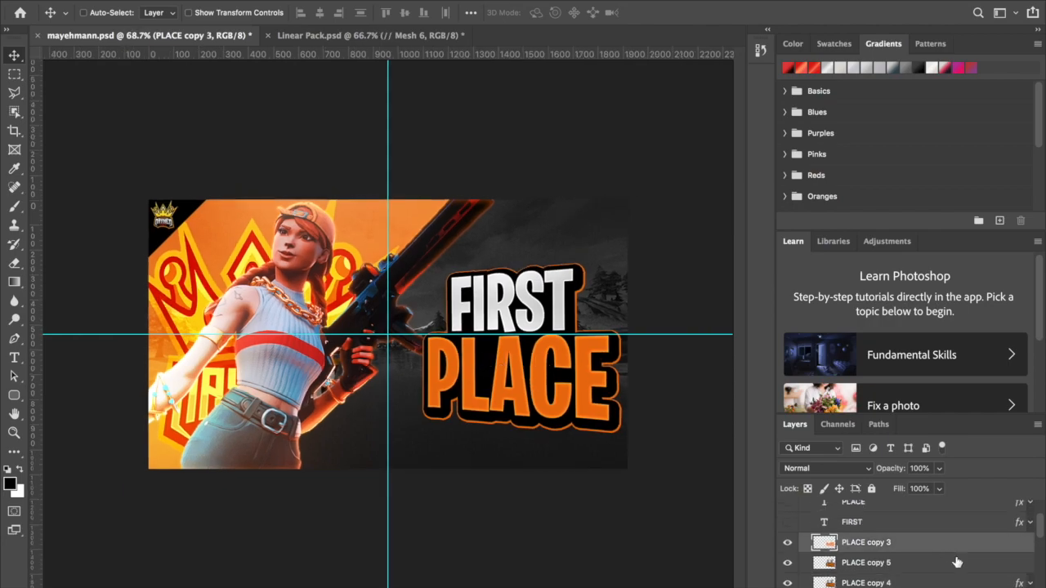
click(928, 586)
Step: Delete the hidden original FIRST and PLACE text layers from Group 1
click(788, 526)
click(788, 525)
click(872, 527)
scroll(872, 526, up, 1)
shift+click(872, 534)
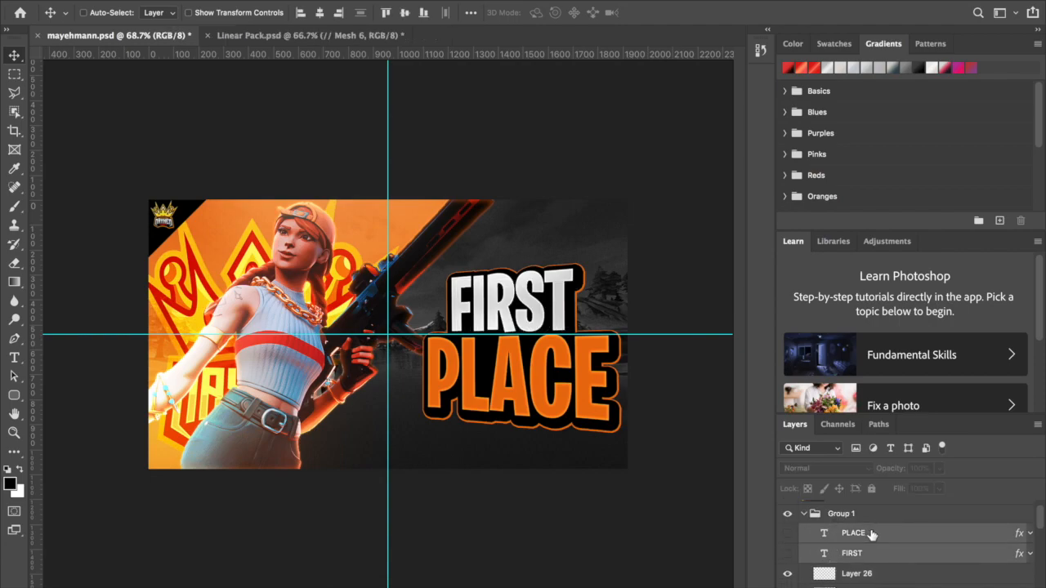
key(Delete)
key(Return)
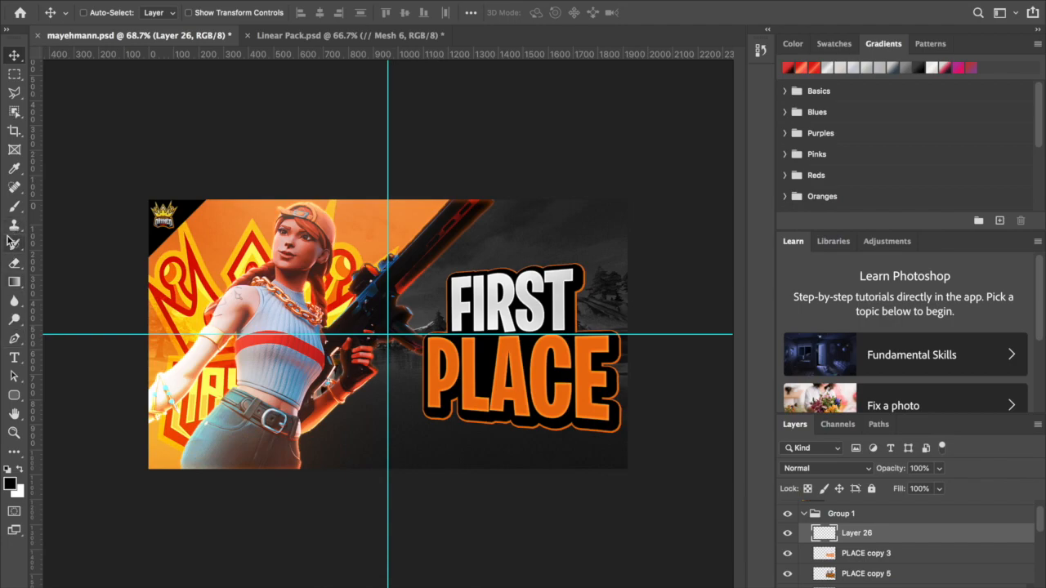
Step: Choose a soft brush and sample the PLACE lettering's orange (ea700e) as the foreground colour
click(12, 210)
click(104, 12)
click(80, 152)
key(Return)
click(11, 484)
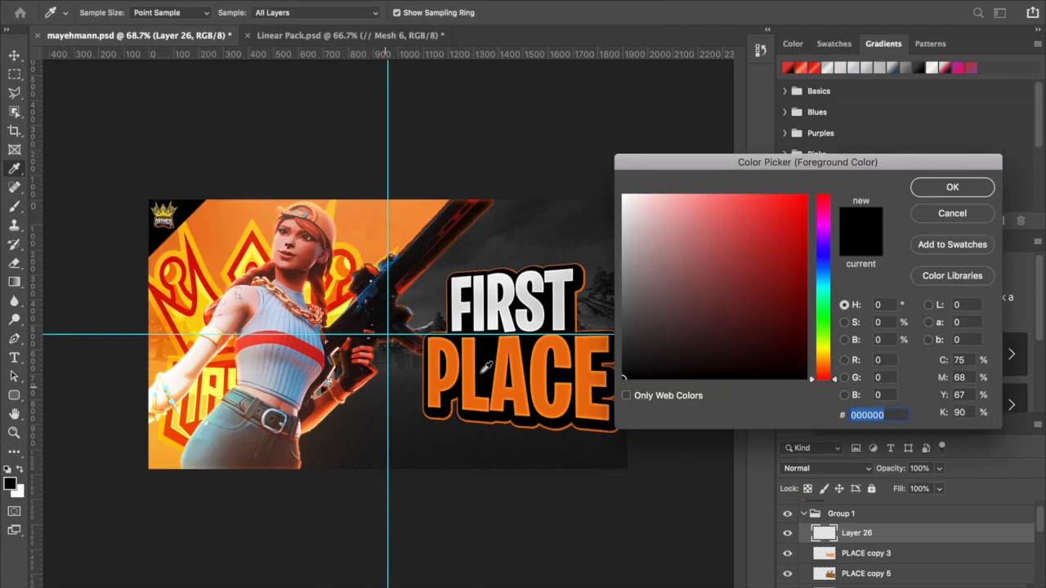
click(471, 360)
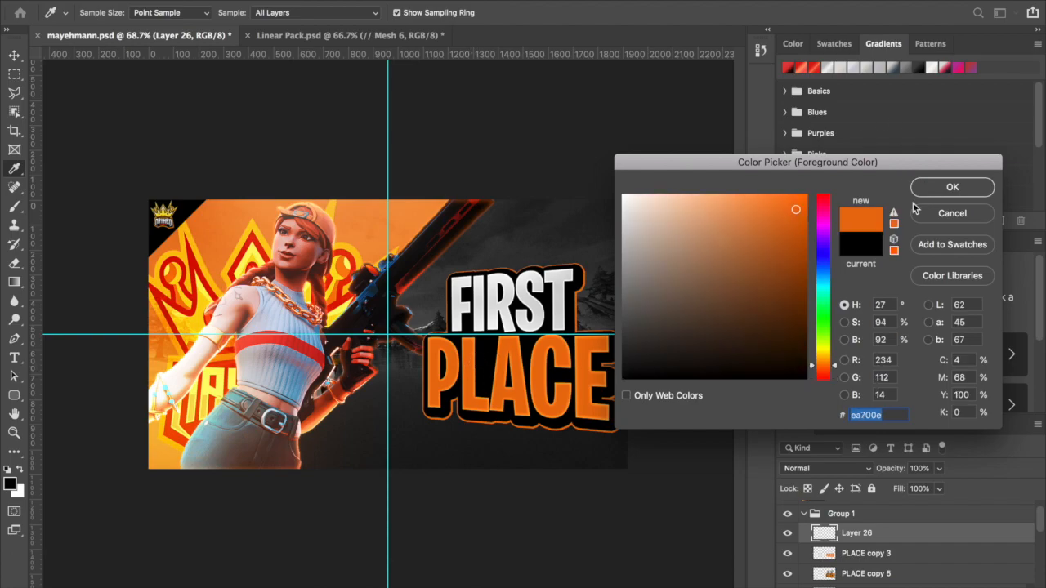
click(948, 188)
Step: Paint soft orange glow spots at PLACE's lower corners and above its A on Layer 26, blended with Linear Dodge (Add)
drag(430, 400, 506, 399)
drag(437, 404, 458, 400)
click(434, 406)
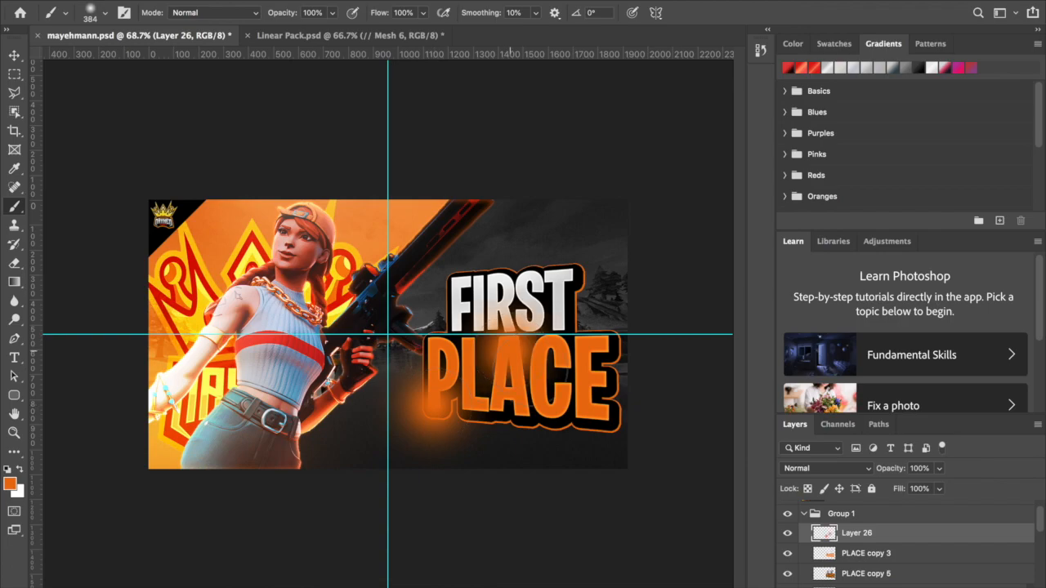
click(599, 416)
scroll(601, 418, up, 2)
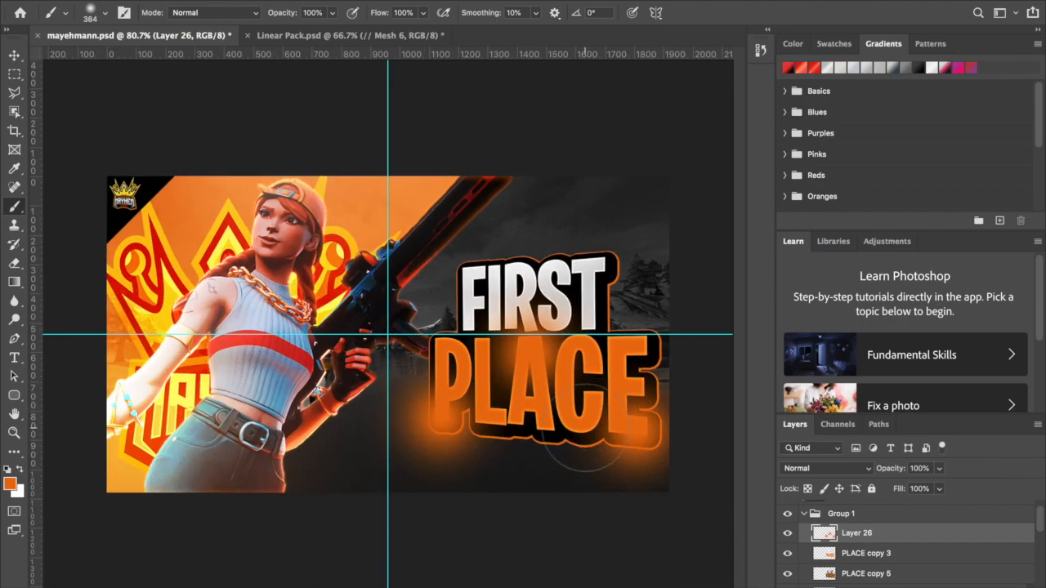
scroll(585, 440, up, 2)
click(825, 468)
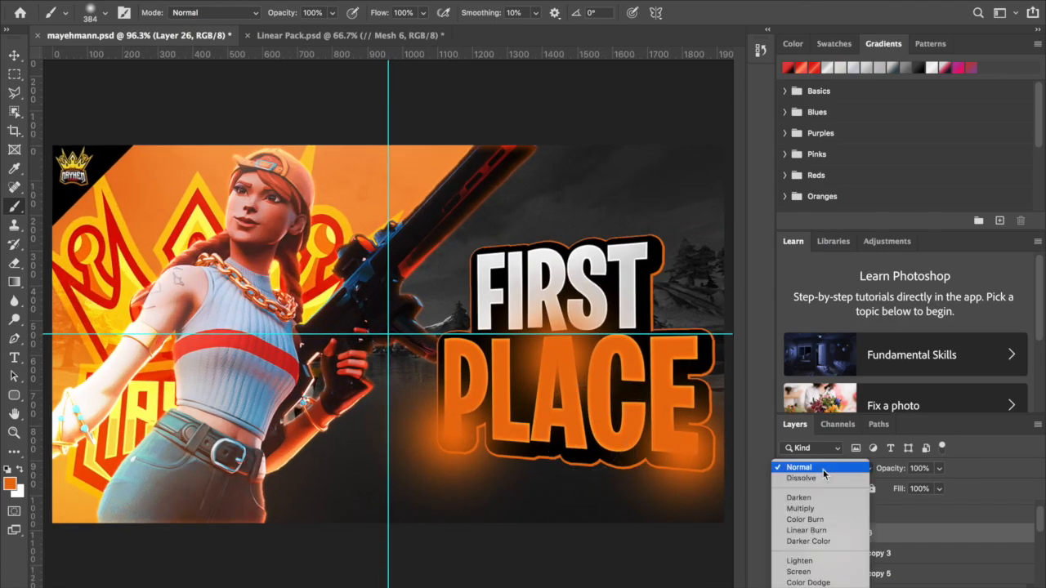
click(817, 578)
scroll(560, 471, up, 3)
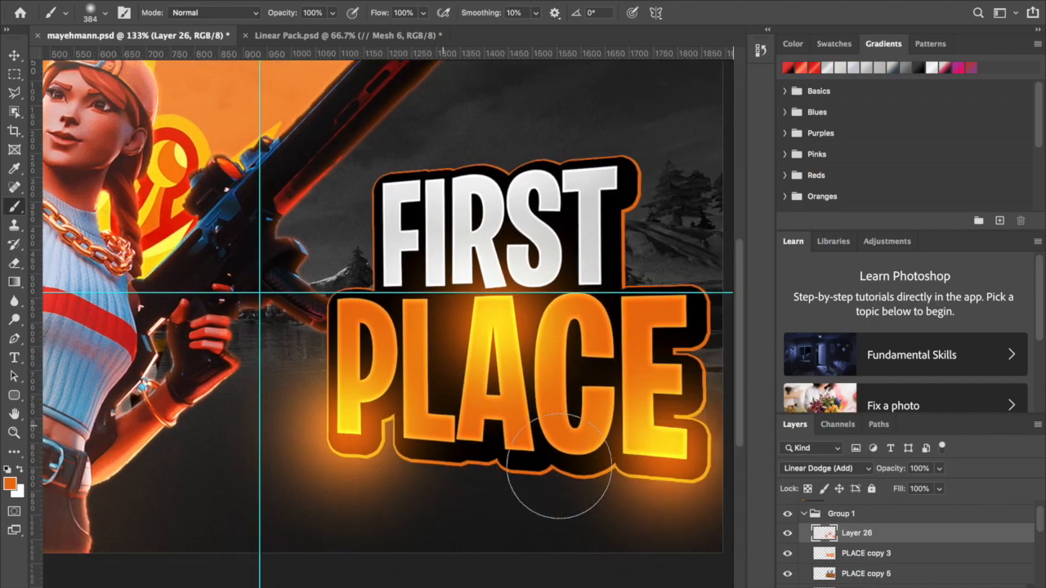
Step: Trim the outer edges of the orange glow around PLACE's lower corners with a soft eraser of 358 px
click(13, 263)
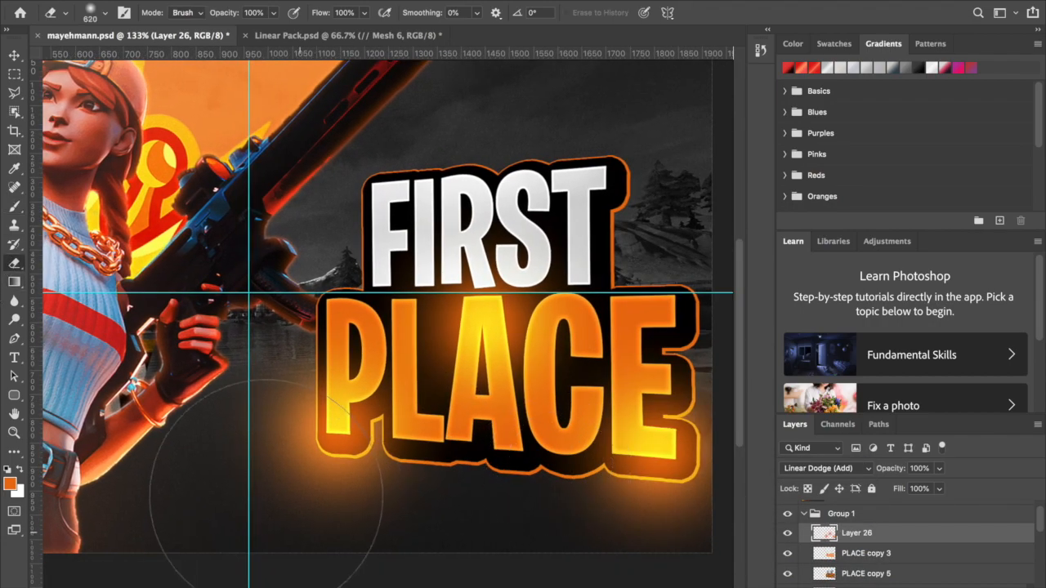
click(332, 430)
key(super+z)
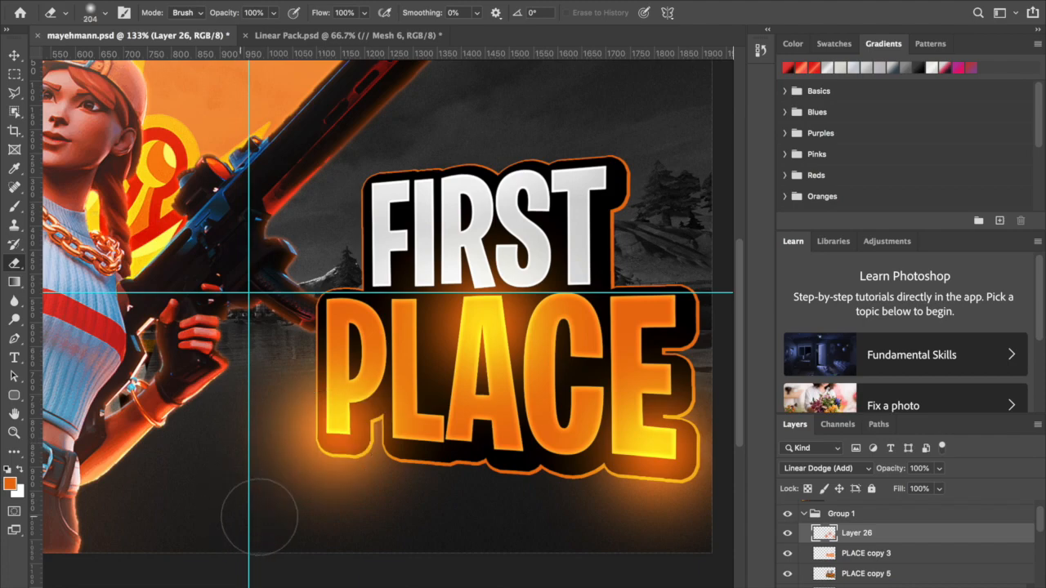
key([)
key([)
key([)
key([)
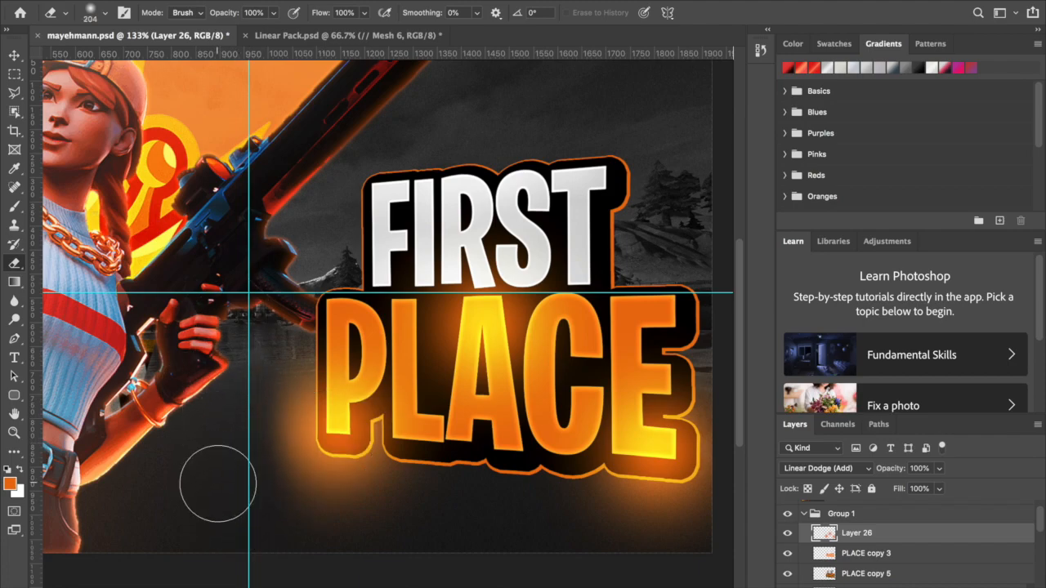
ctrl+alt+drag(375, 546, 438, 546)
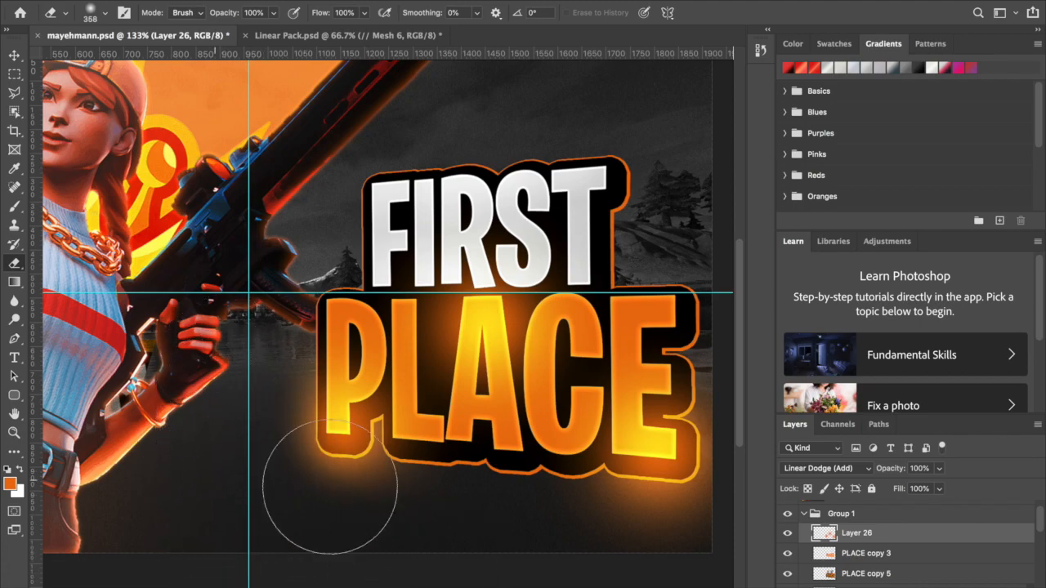
scroll(627, 549, right, 5)
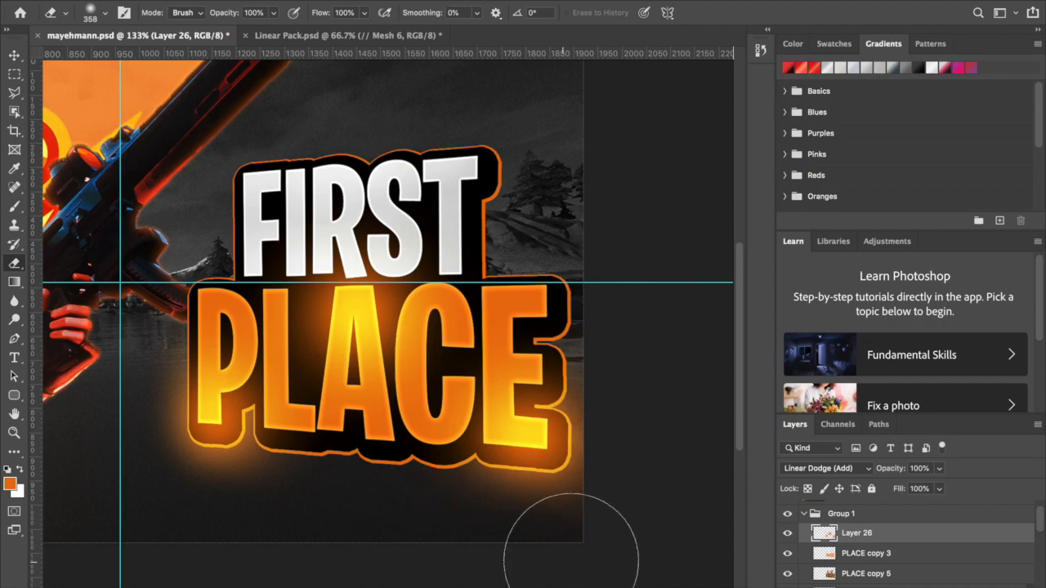
scroll(682, 500, down, 1)
scroll(683, 497, down, 5)
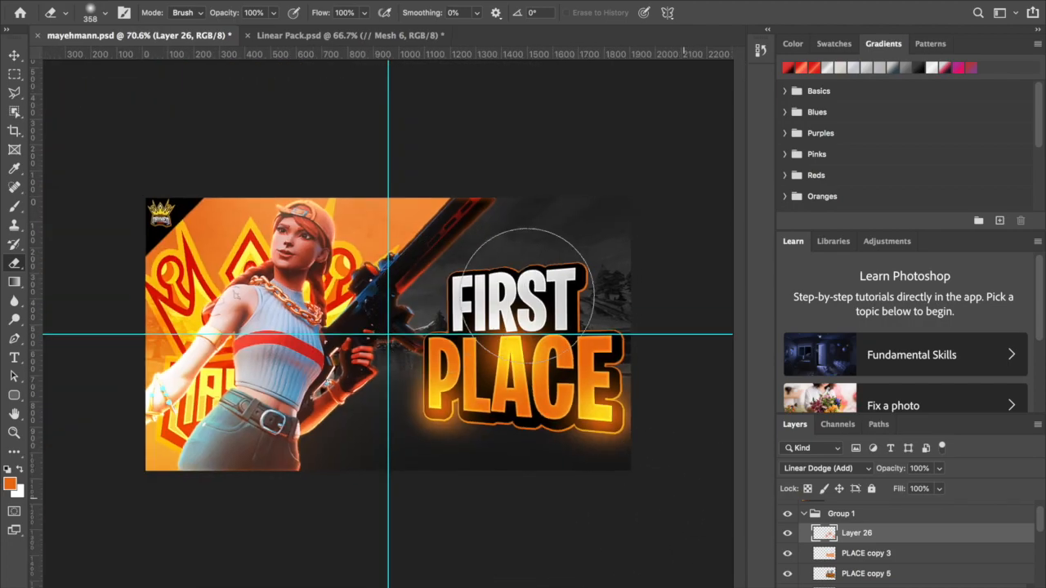
Step: Add a new layer above the orange glow and paint one soft white spot over the top of FIRST
key(alt+shift+super+n)
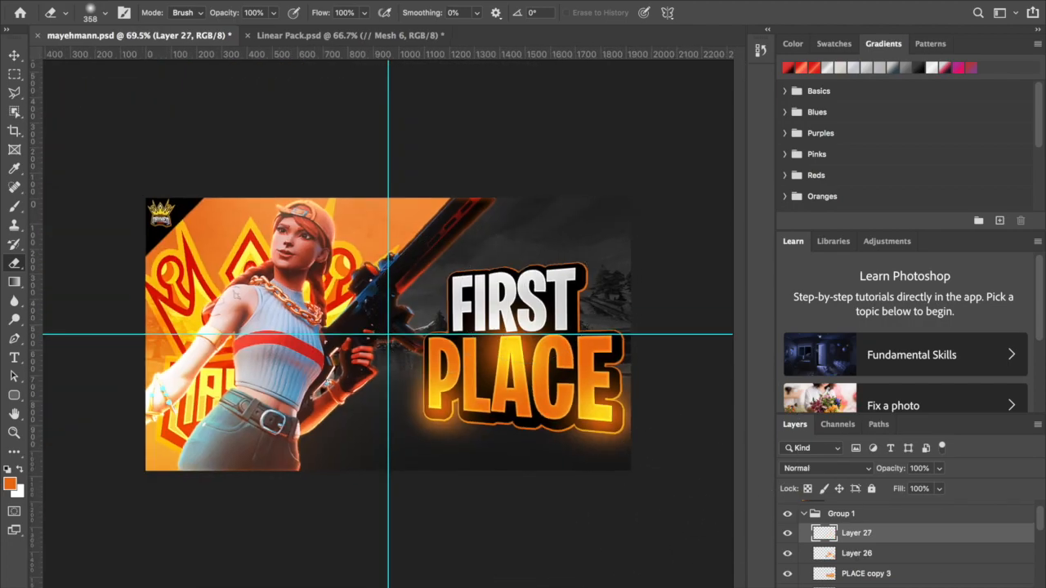
click(14, 206)
click(22, 469)
click(508, 295)
key(super+z)
click(507, 296)
Step: Set the white glow layer to Linear Dodge (Add) blending at 60% opacity
click(826, 468)
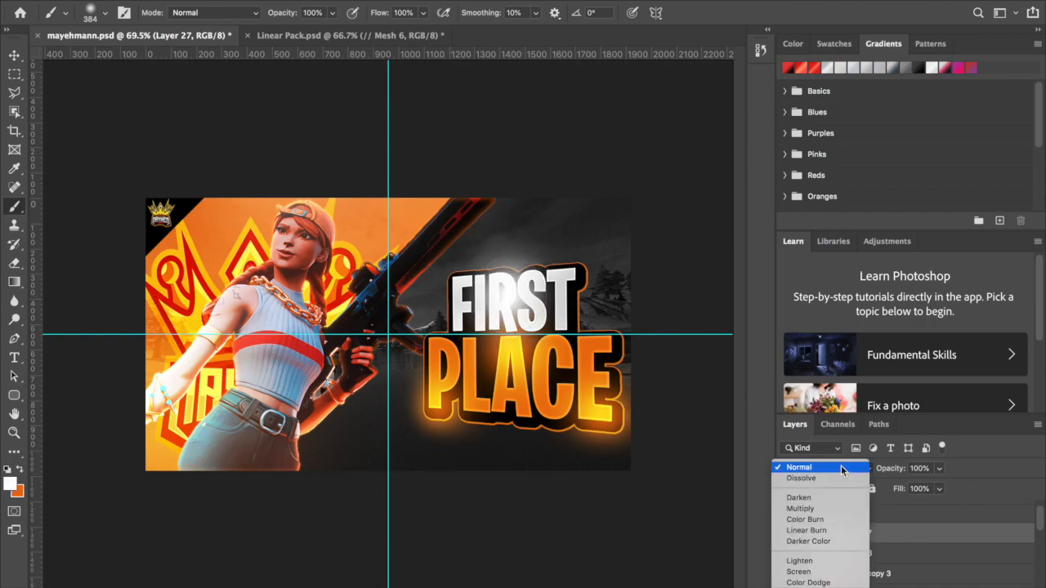
click(817, 578)
click(939, 468)
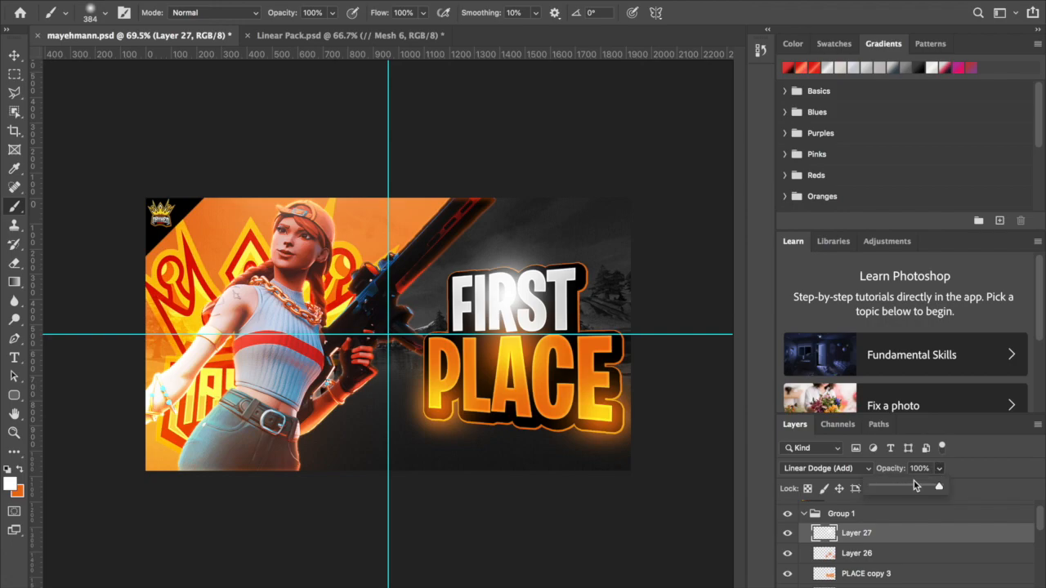
click(915, 489)
scroll(547, 463, up, 3)
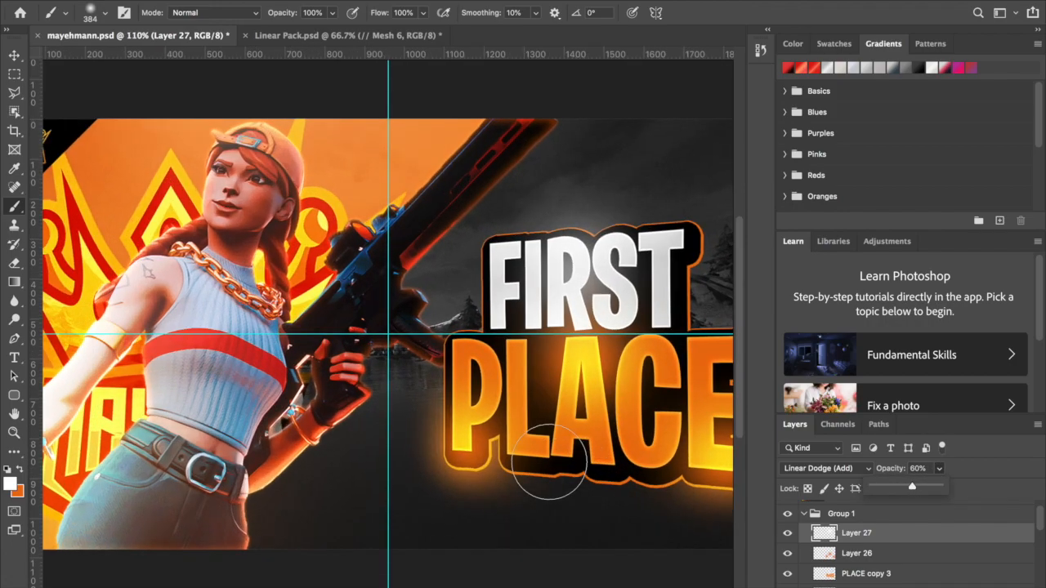
scroll(535, 458, down, 5)
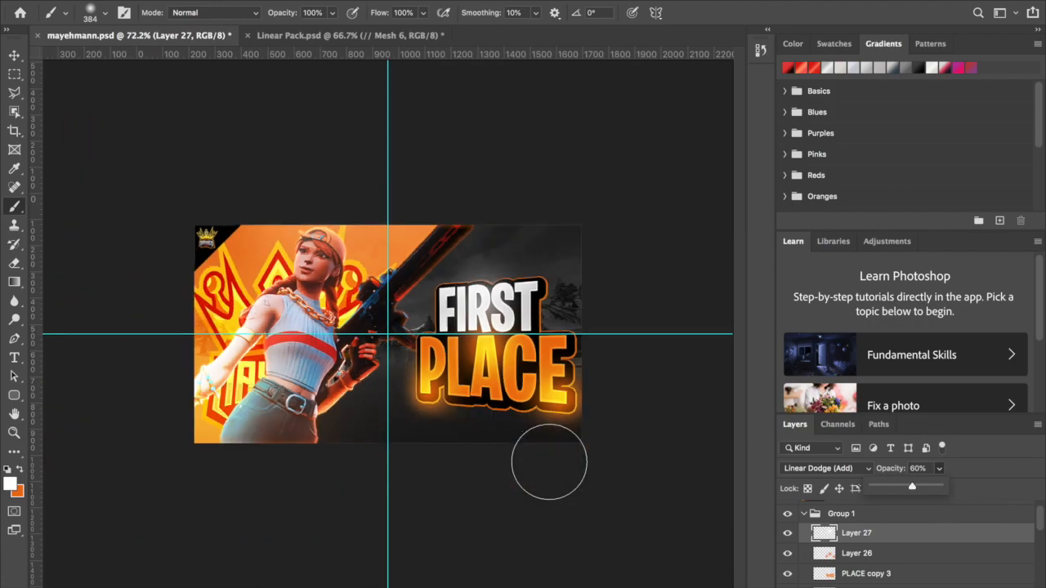
Step: Compare the thumbnail with and without the glow on Layer 23 by toggling that layer's visibility
click(13, 55)
scroll(547, 436, up, 3)
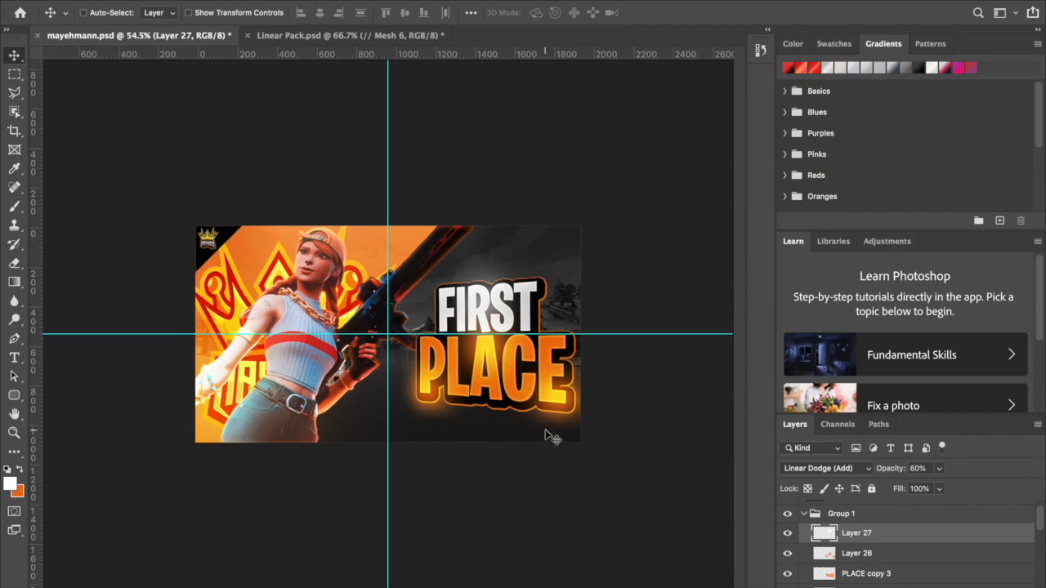
scroll(553, 439, up, 1)
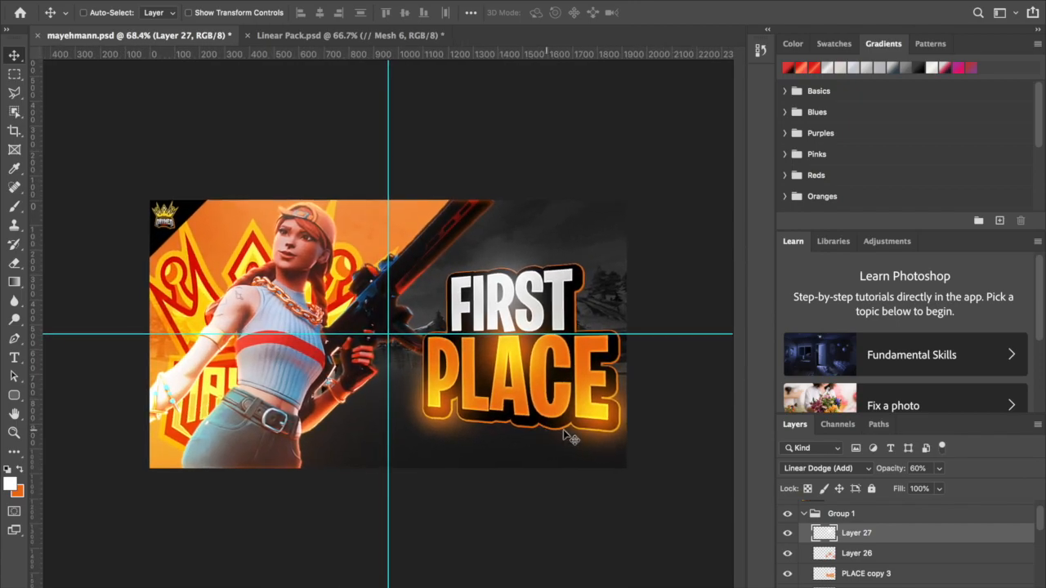
scroll(886, 565, down, 1)
scroll(886, 565, down, 5)
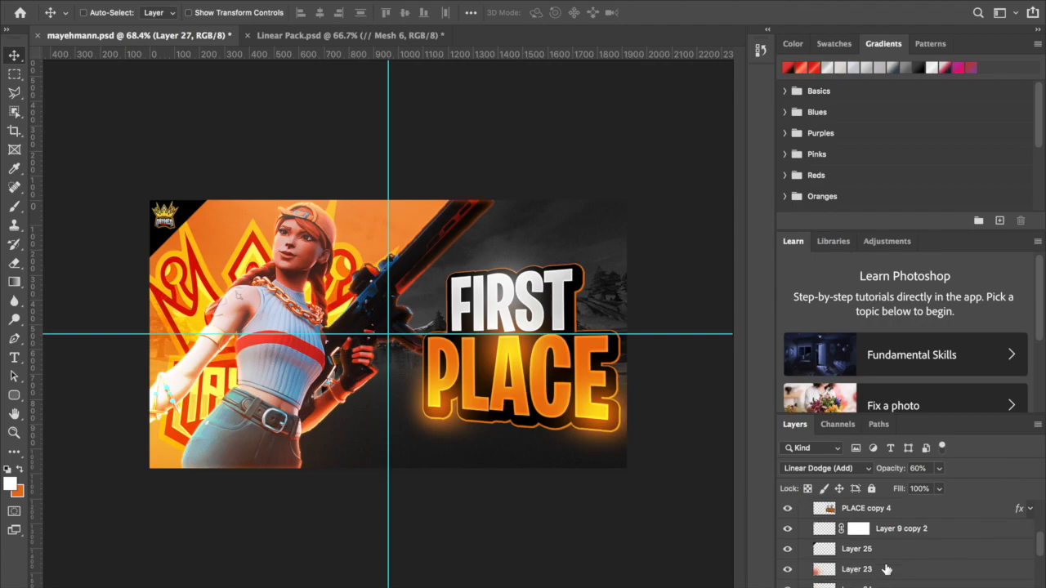
click(786, 562)
click(786, 560)
click(786, 561)
click(786, 560)
click(786, 561)
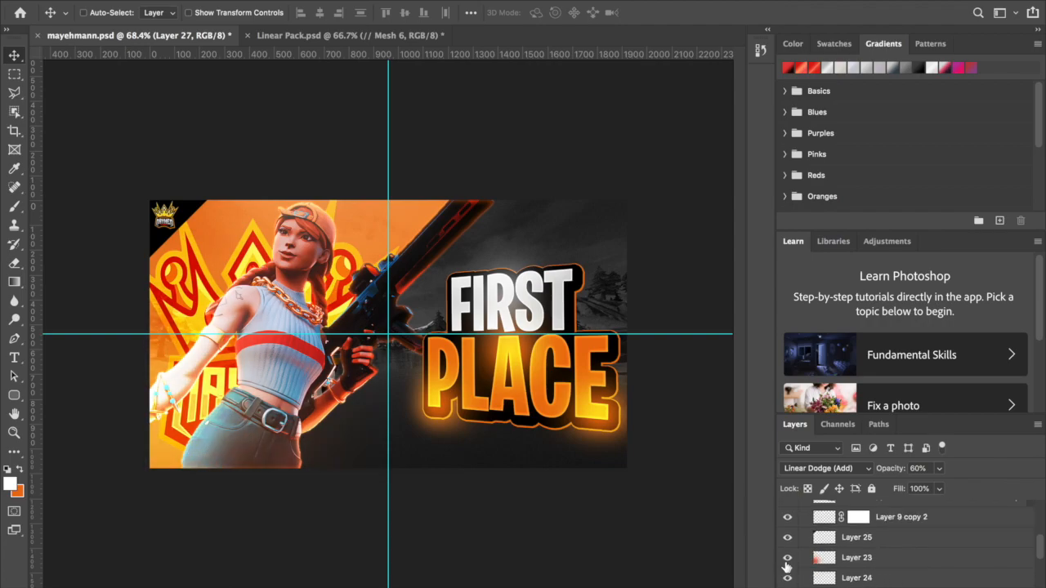
Step: Raise the opacity of the glow on Layer 23 to 100%
click(863, 562)
scroll(415, 409, up, 2)
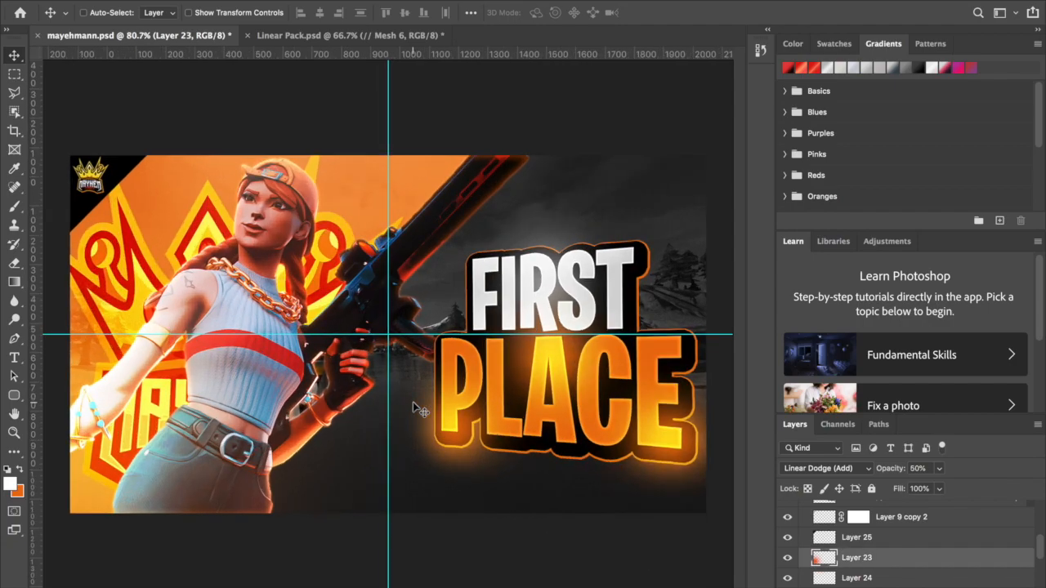
scroll(417, 411, down, 2)
click(939, 469)
drag(962, 489, 984, 485)
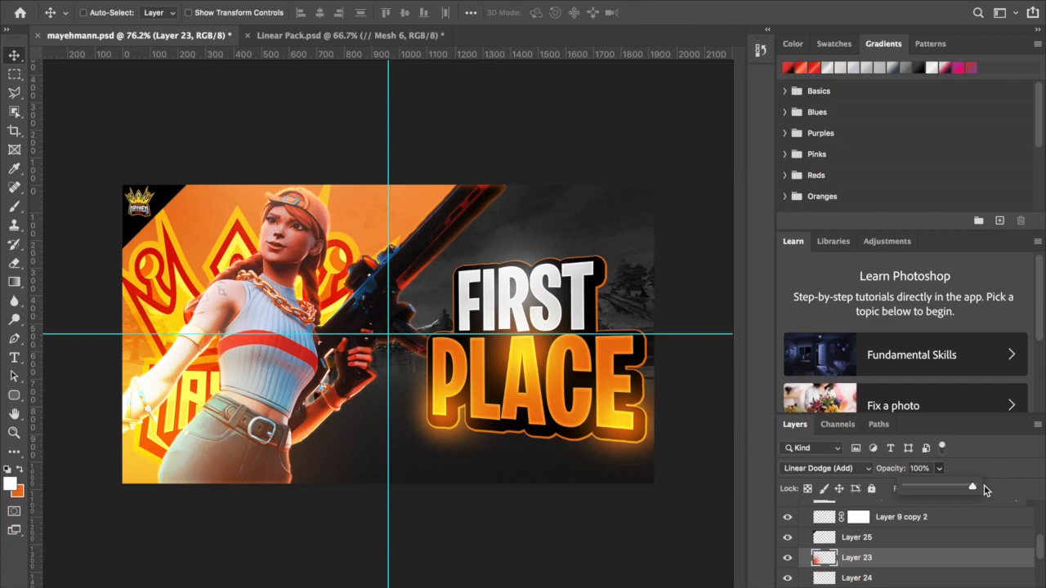
Step: Add a new layer beneath Layer 23 and paint a large soft orange glow over the character's lower left with a 982 px brush
key(super+shift+alt+n)
drag(857, 563, 854, 585)
click(21, 468)
click(15, 206)
drag(156, 451, 589, 456)
click(162, 464)
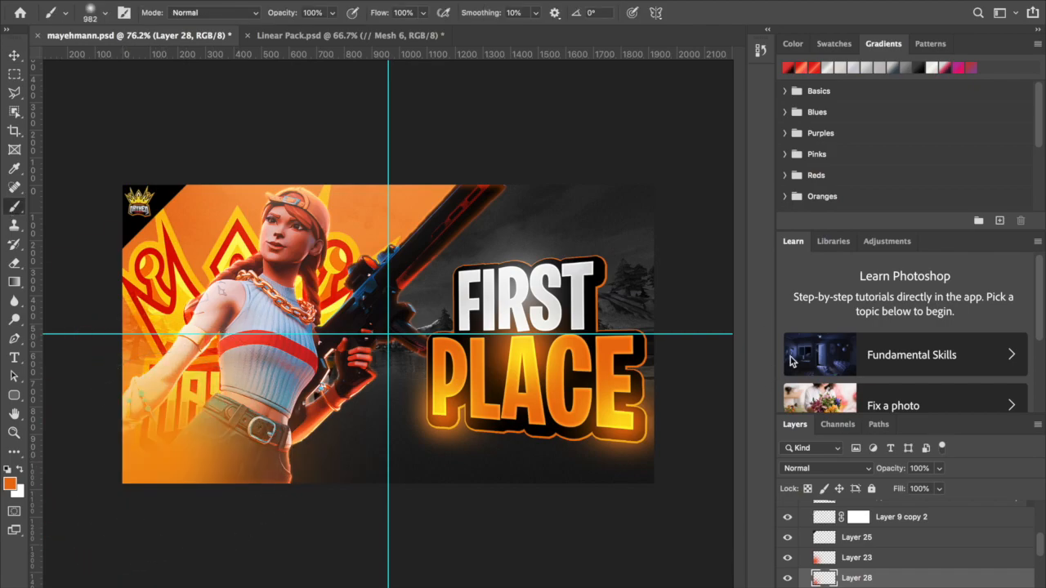
Step: Set the character's new orange glow layer to Hard Light blending at 70% opacity
click(837, 474)
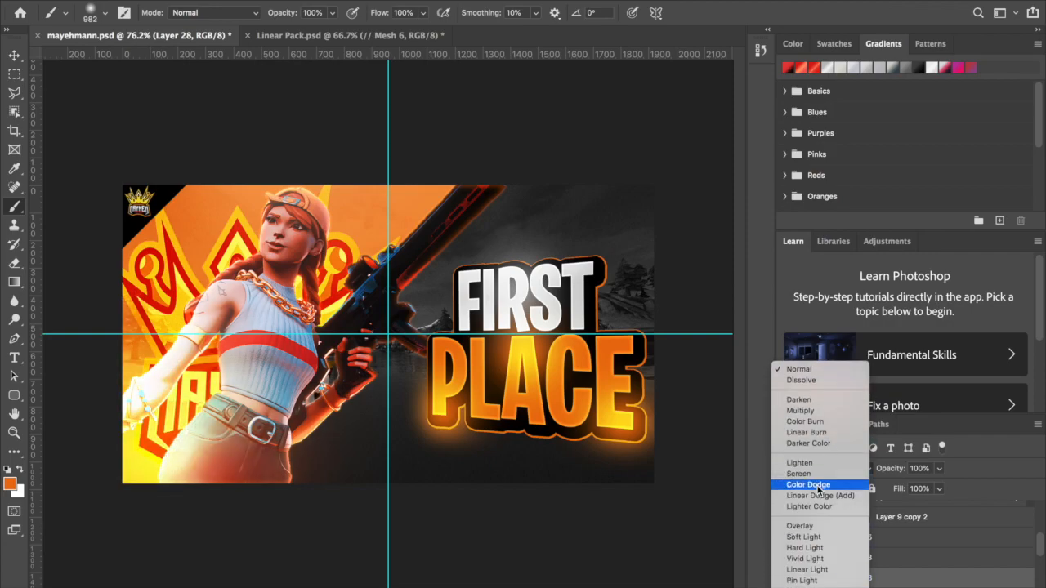
click(805, 547)
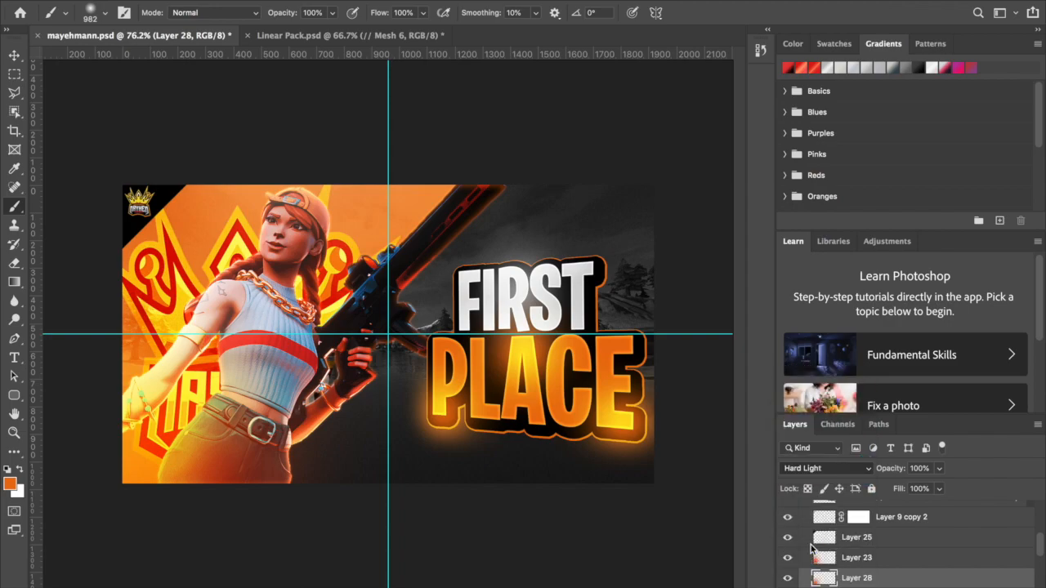
click(939, 469)
drag(940, 487, 912, 489)
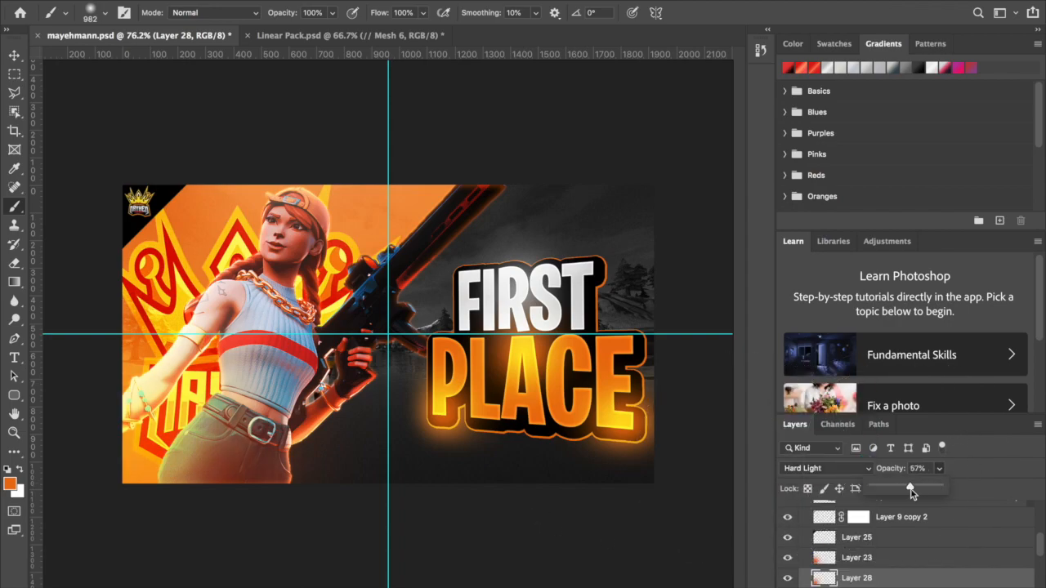
scroll(376, 474, down, 3)
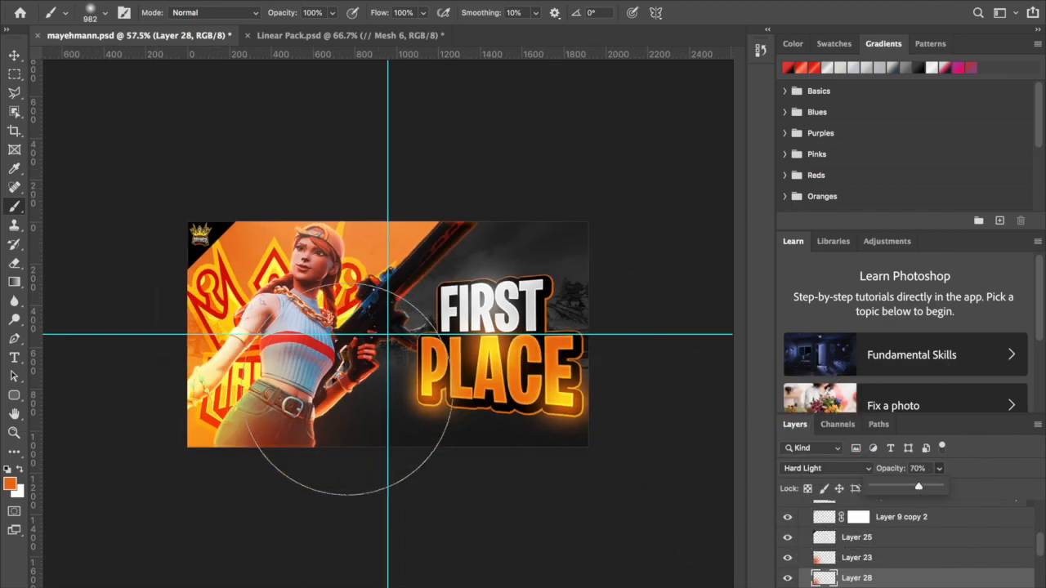
click(14, 54)
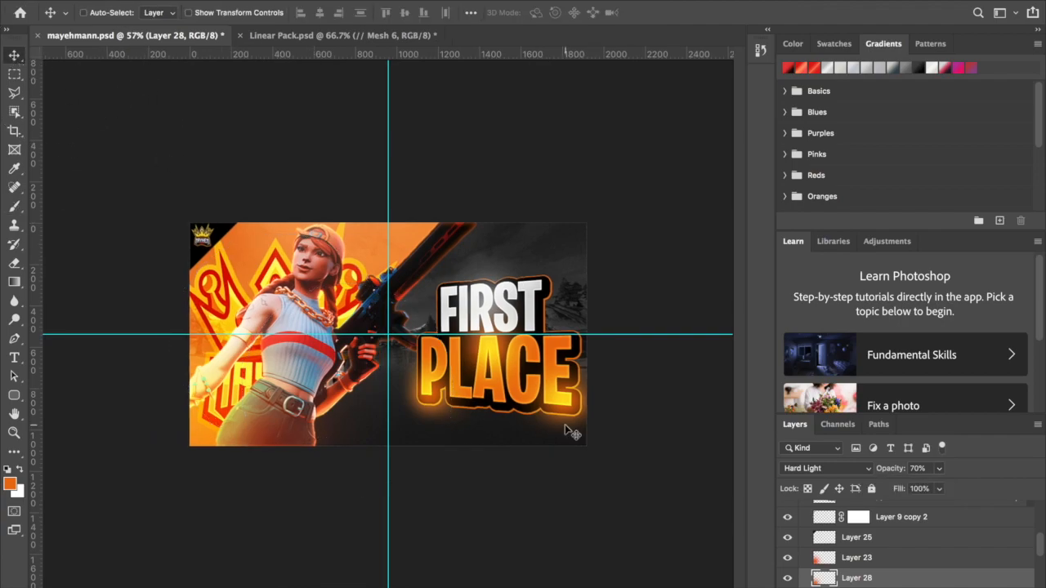
scroll(565, 430, up, 2)
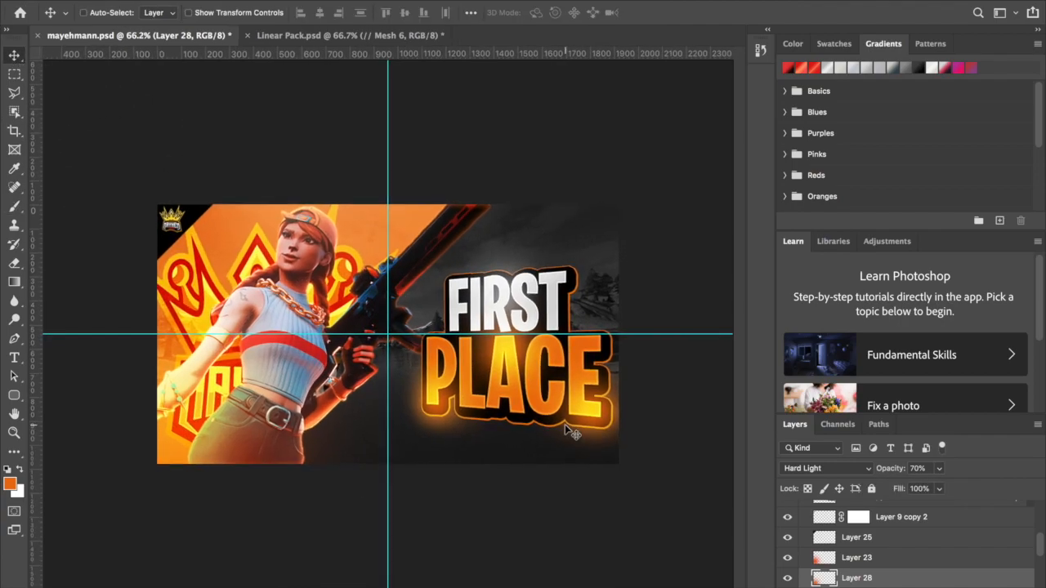
scroll(565, 424, up, 3)
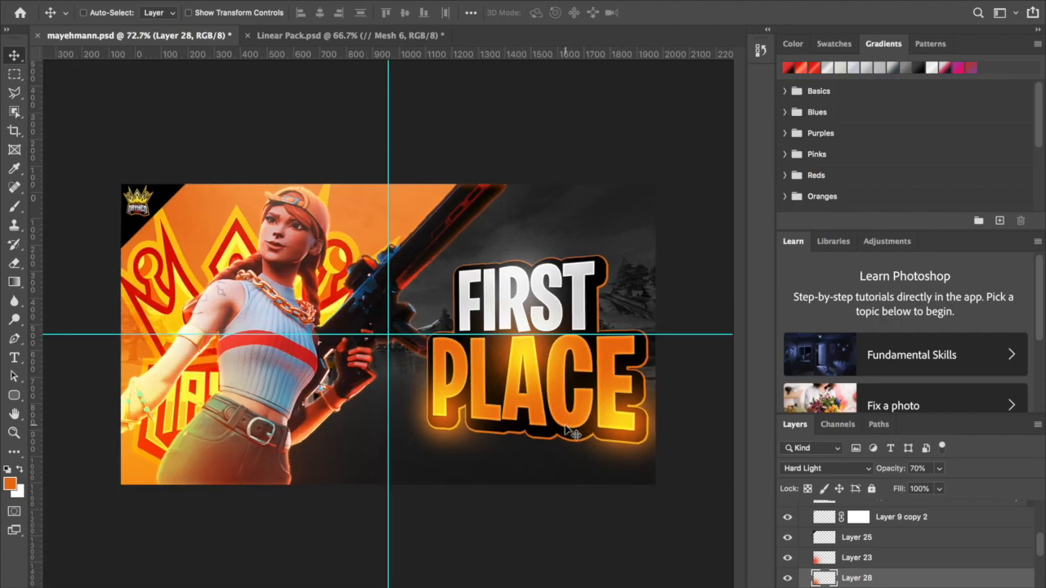
Step: Select the Gradient Map 5 adjustment layer that is clipped to the Wallpaper 13 copy 2 background
scroll(565, 424, up, 2)
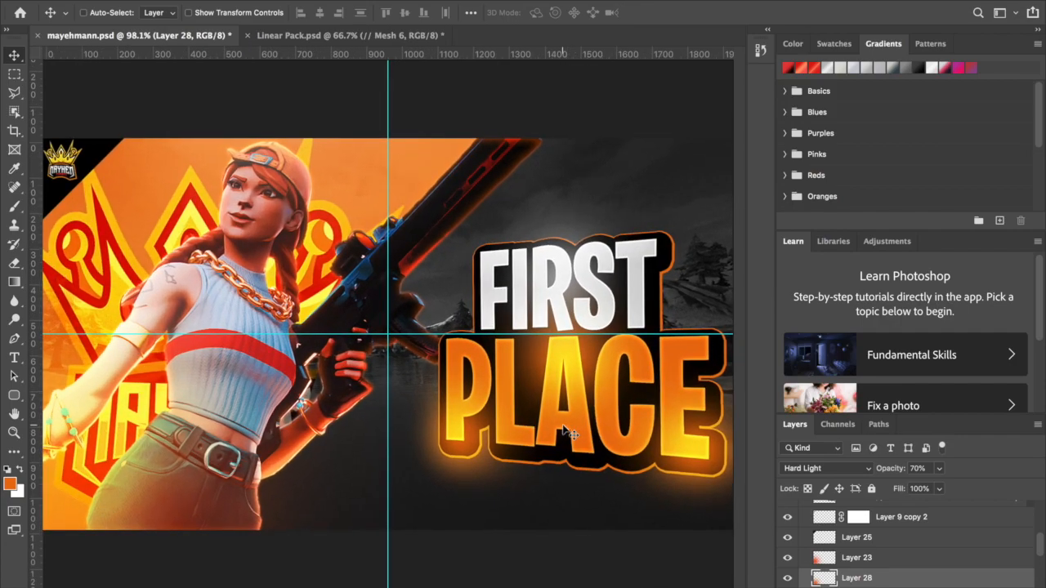
scroll(565, 424, down, 3)
scroll(569, 433, down, 4)
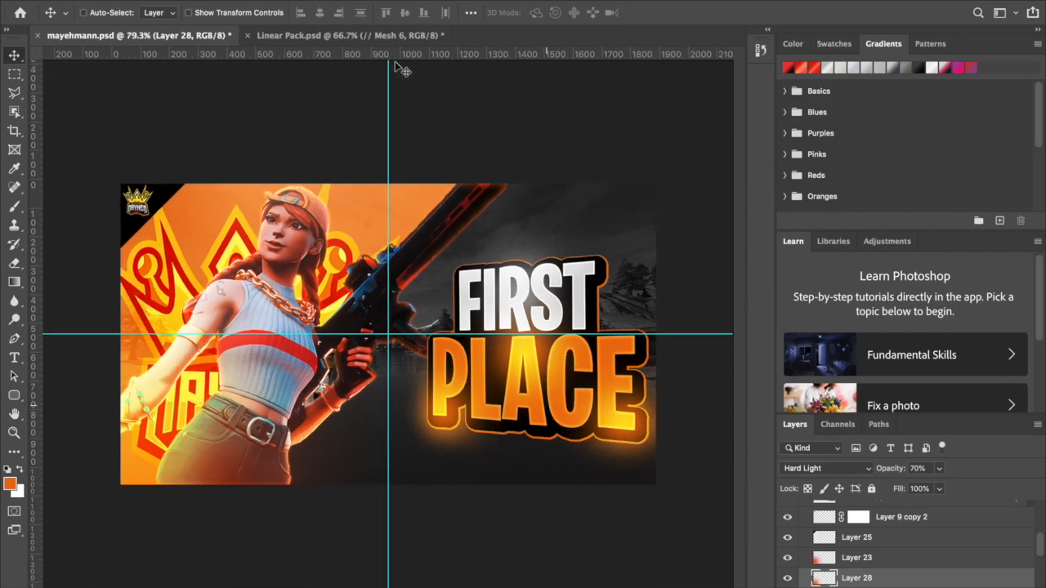
scroll(849, 549, up, 1)
scroll(850, 549, down, 3)
scroll(850, 549, up, 1)
click(917, 553)
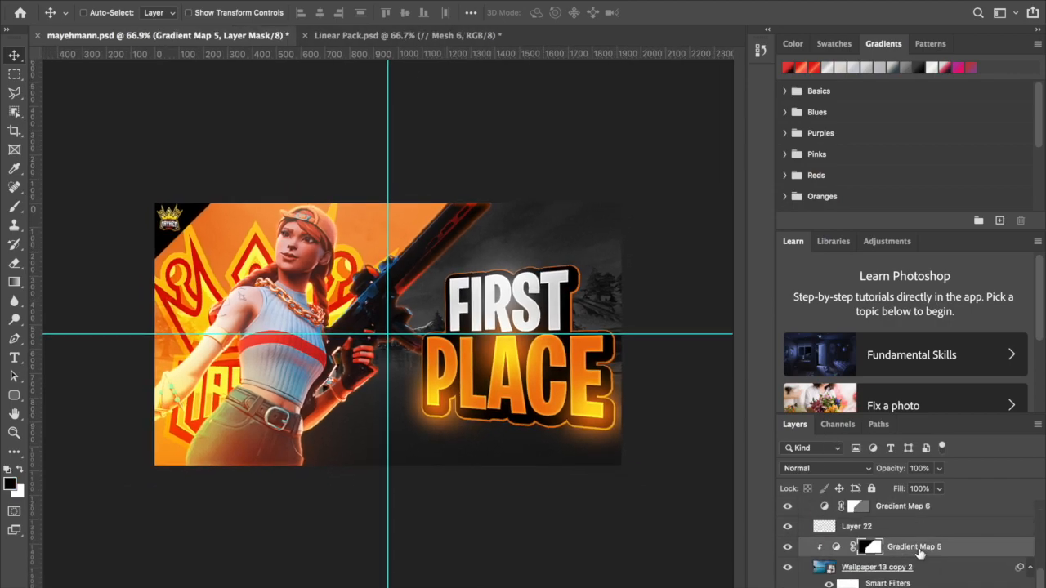
Step: Preview the mesh textures in Linear Pack.psd by toggling their visibility one after another, ending on // Mesh 10
click(426, 36)
click(788, 513)
click(787, 532)
click(787, 533)
click(786, 553)
click(787, 553)
click(787, 575)
click(787, 574)
scroll(787, 578, down, 1)
click(787, 575)
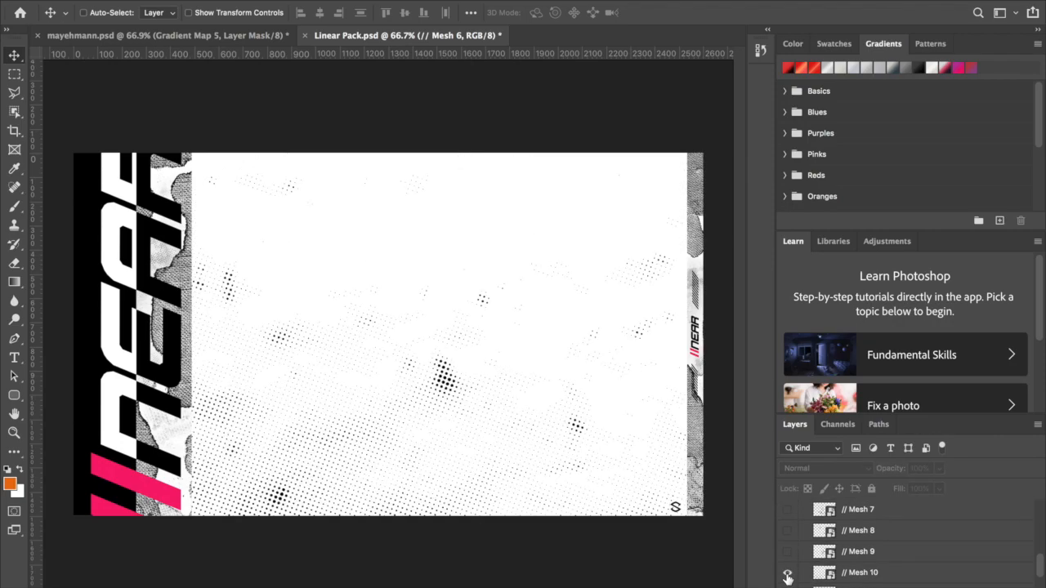
Step: Copy the // Mesh 10 halftone texture from Linear Pack.psd into mayehmann.psd, directly above Gradient Map 5
click(858, 573)
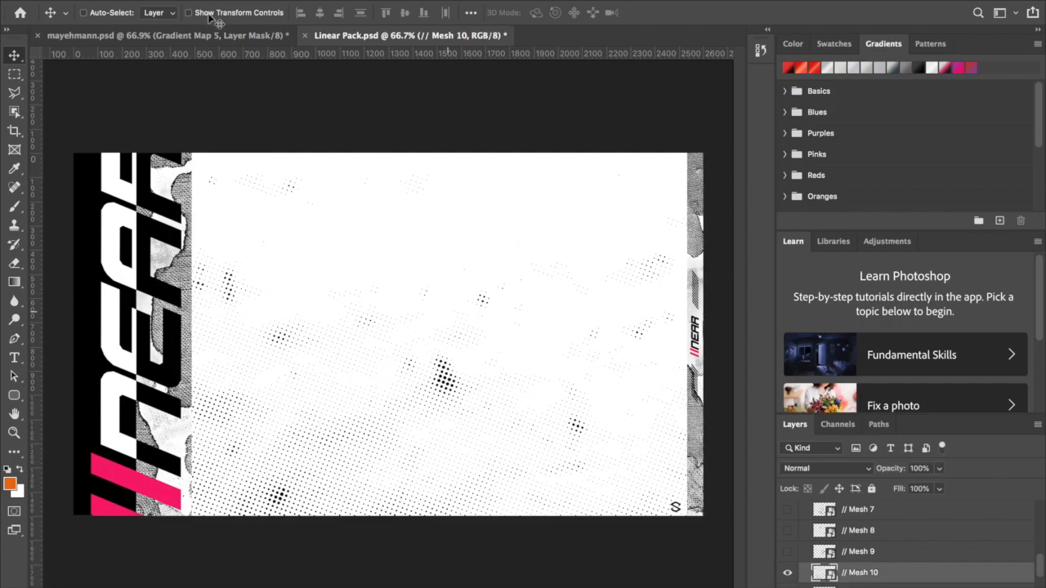
drag(203, 42, 307, 219)
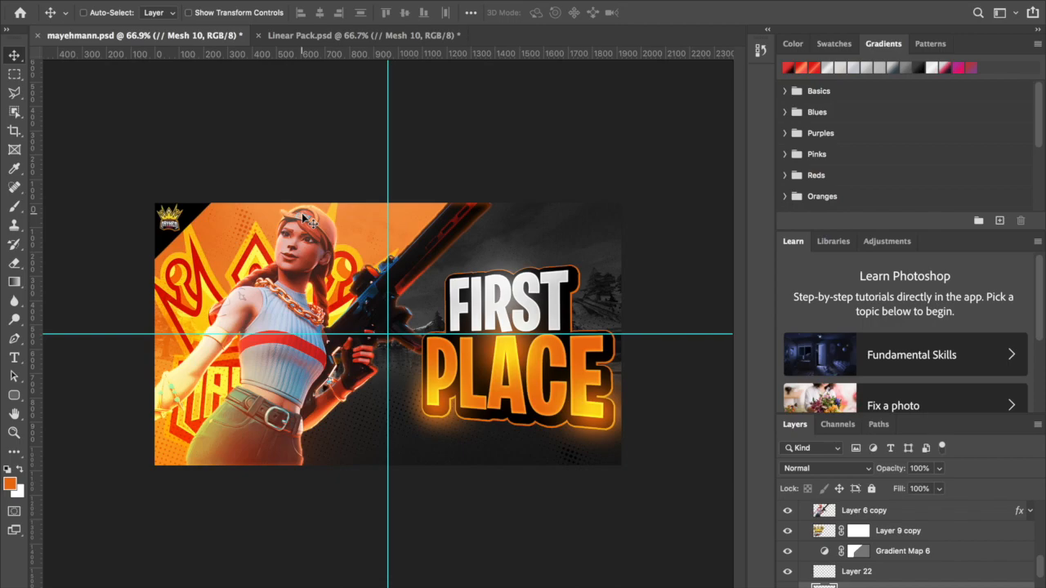
scroll(310, 333, up, 5)
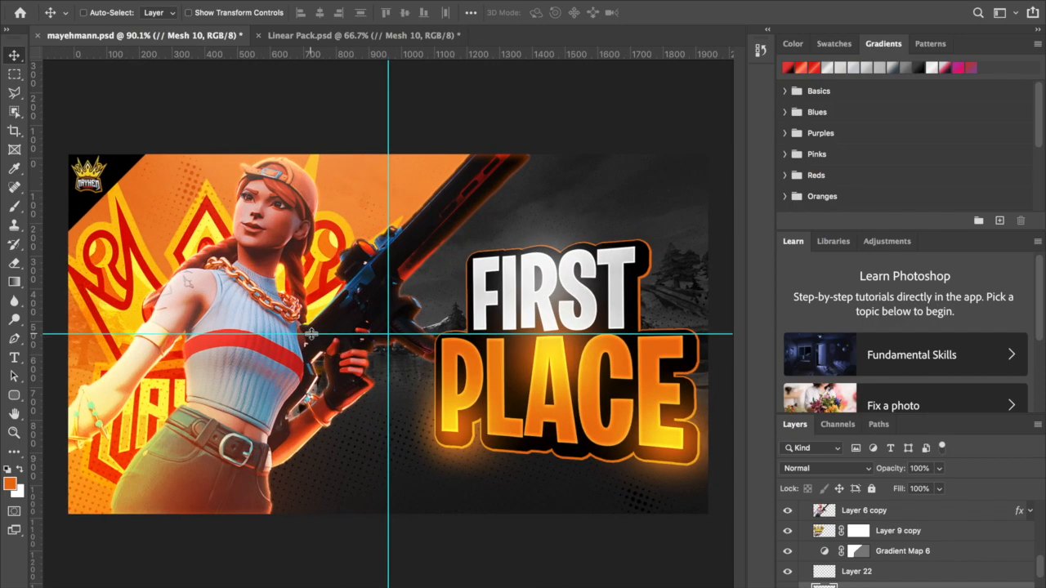
scroll(483, 439, down, 4)
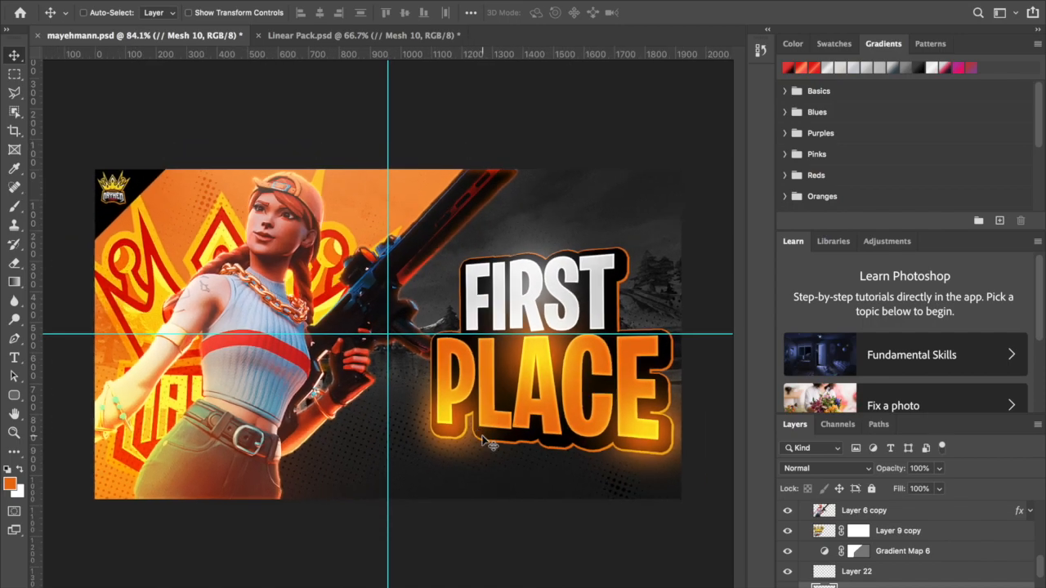
scroll(559, 478, up, 1)
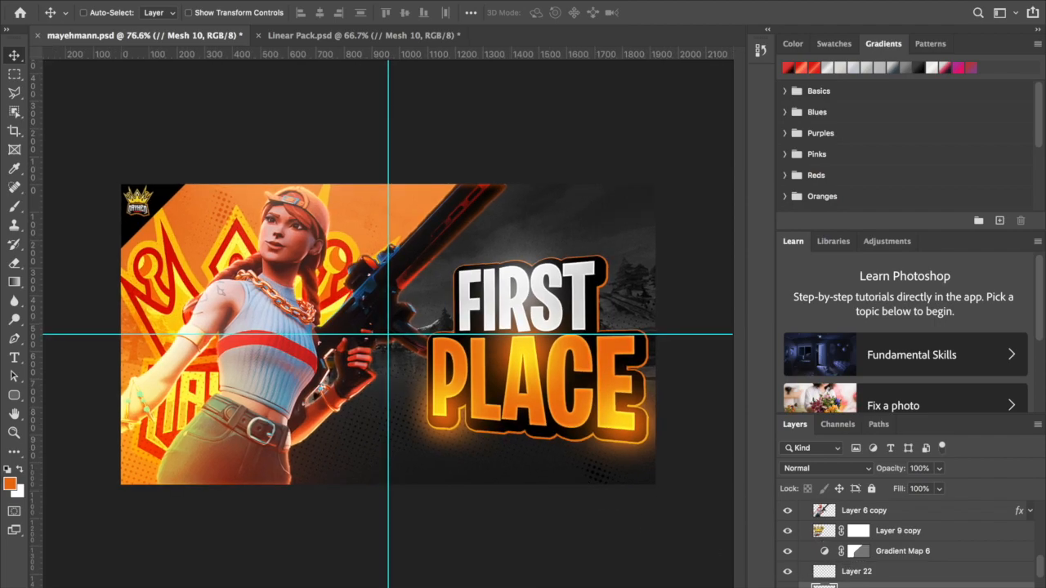
Step: Add a Hue/Saturation adjustment clipped to // Mesh 10 and set its Lightness to +100 for white dots
click(918, 586)
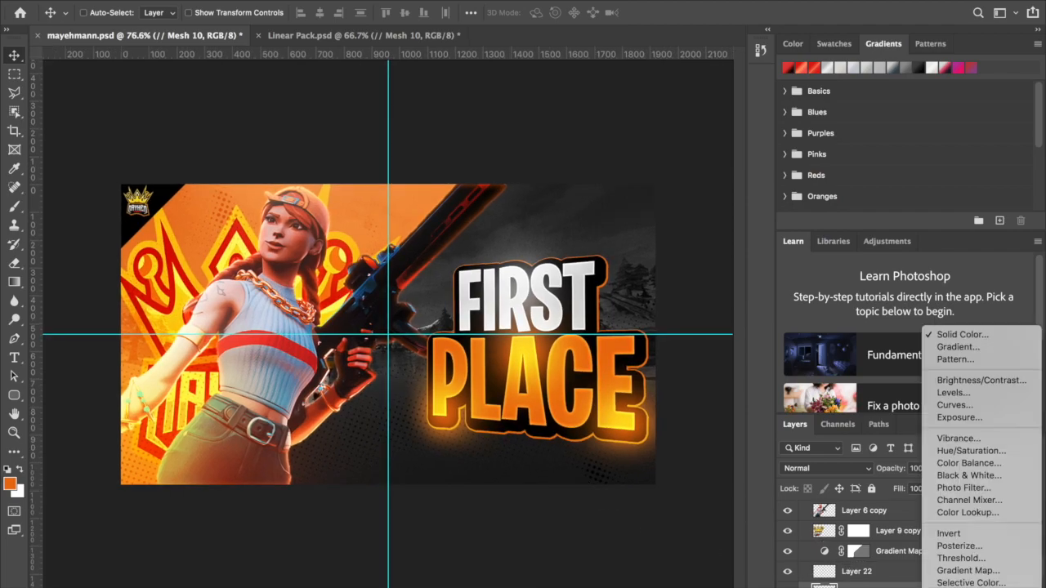
click(1000, 454)
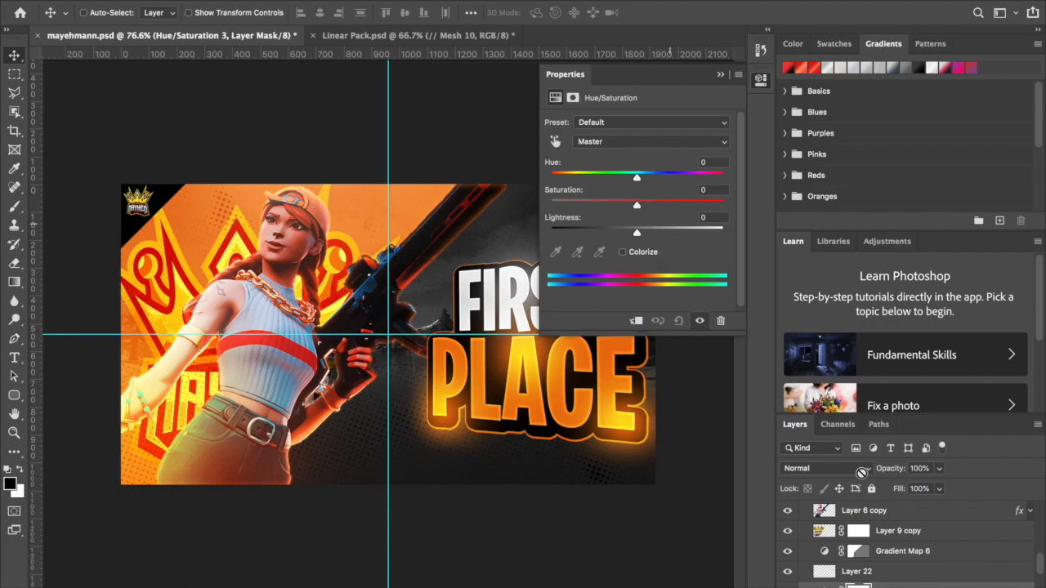
scroll(899, 549, down, 3)
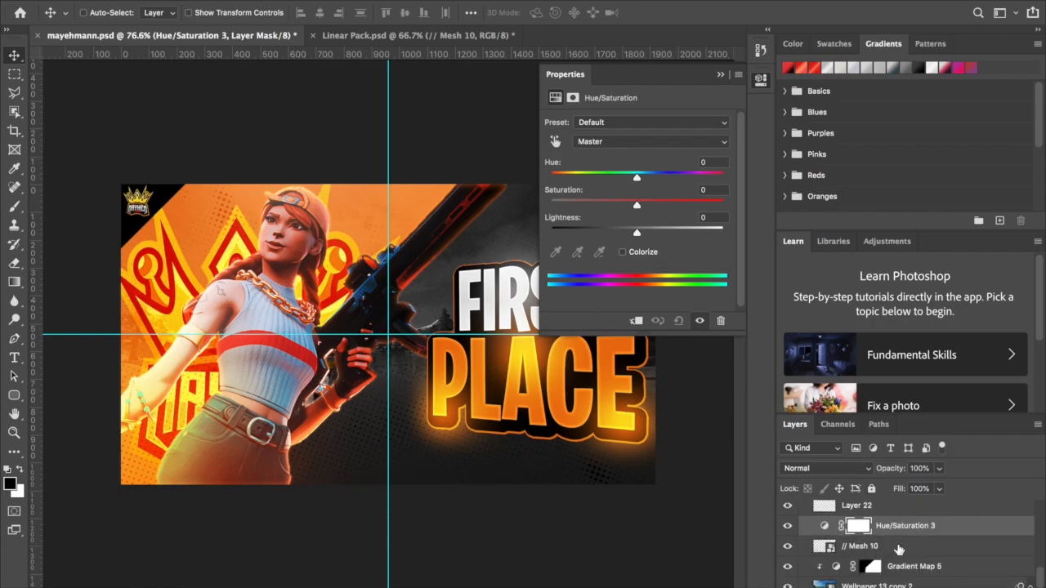
alt+click(896, 531)
drag(652, 237, 724, 233)
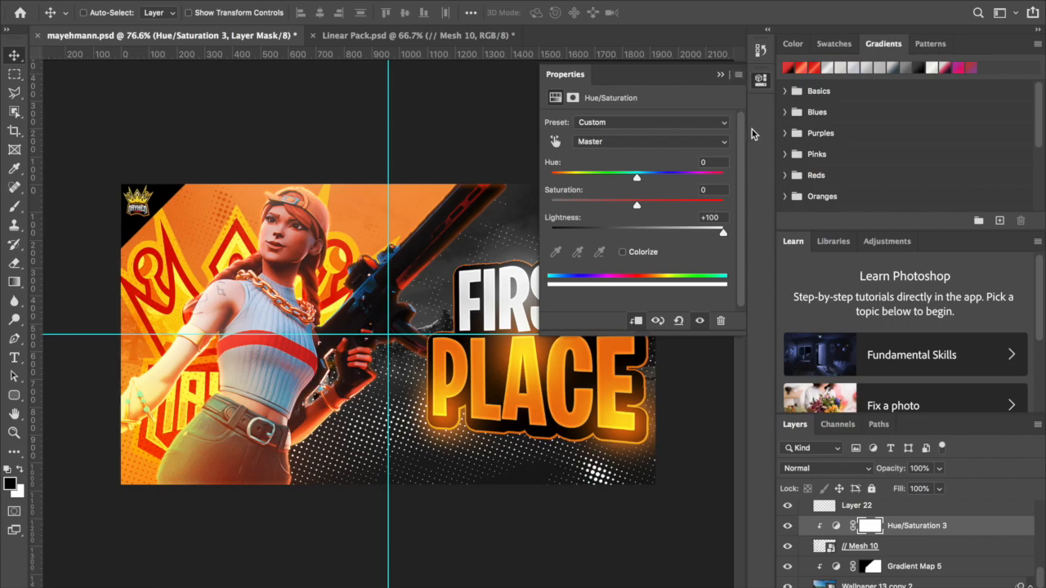
click(738, 74)
click(776, 192)
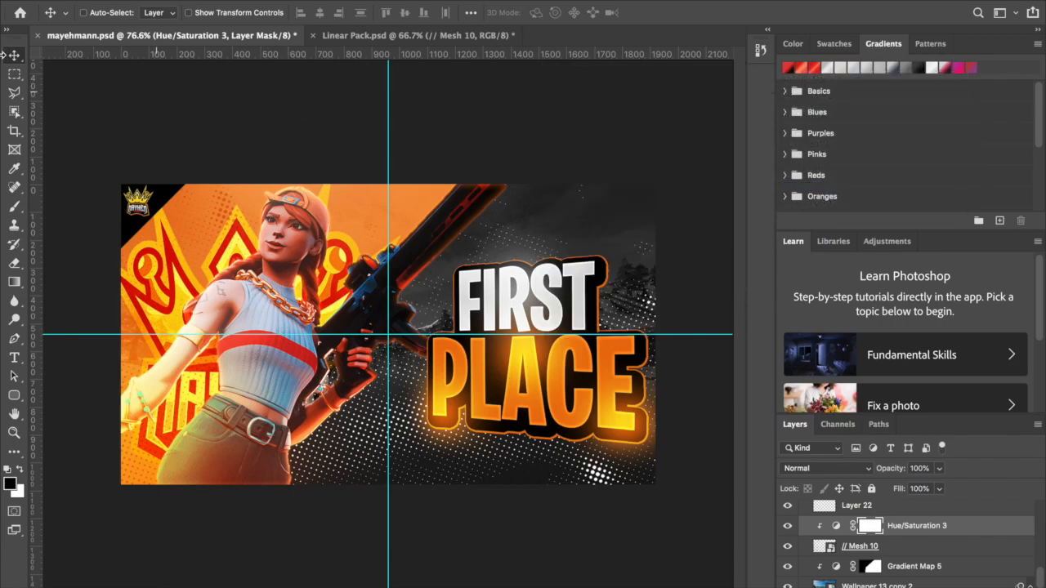
Step: Reposition the // Mesh 10 dots lower in the thumbnail so they run along the bottom of the dark area
scroll(312, 337, up, 3)
scroll(311, 338, down, 4)
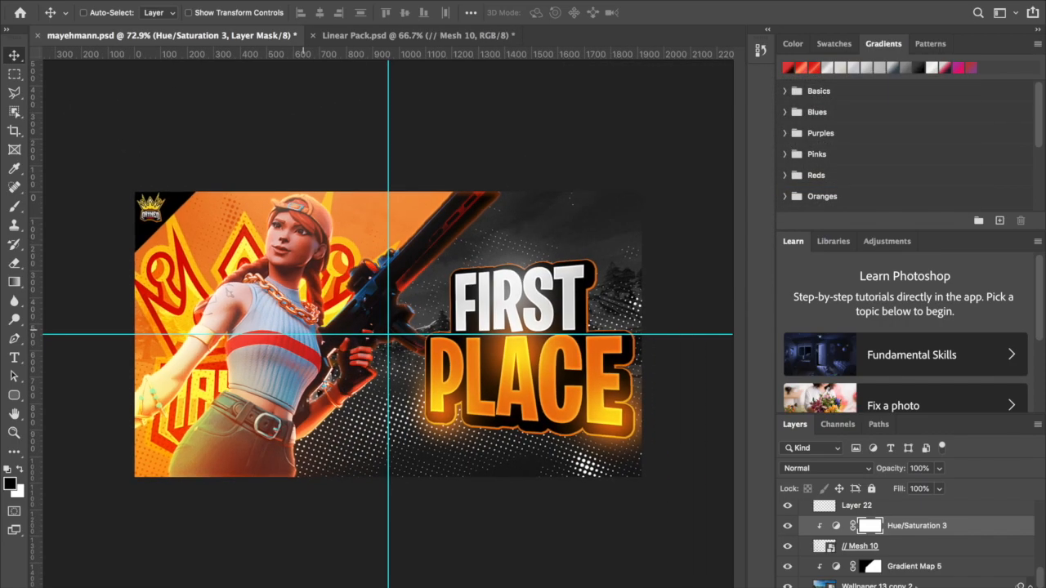
click(914, 551)
drag(504, 533, 507, 574)
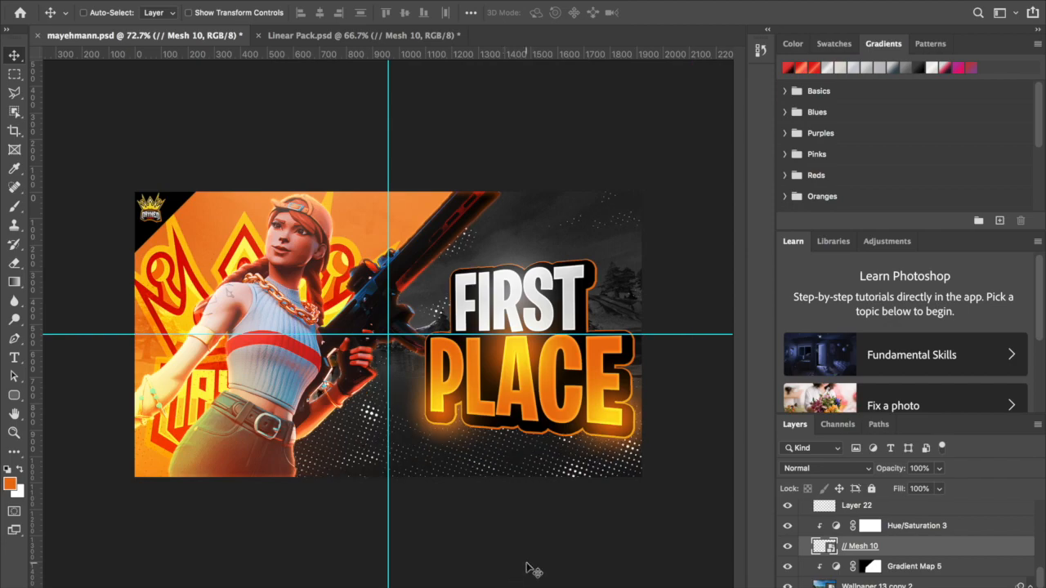
drag(535, 563, 508, 563)
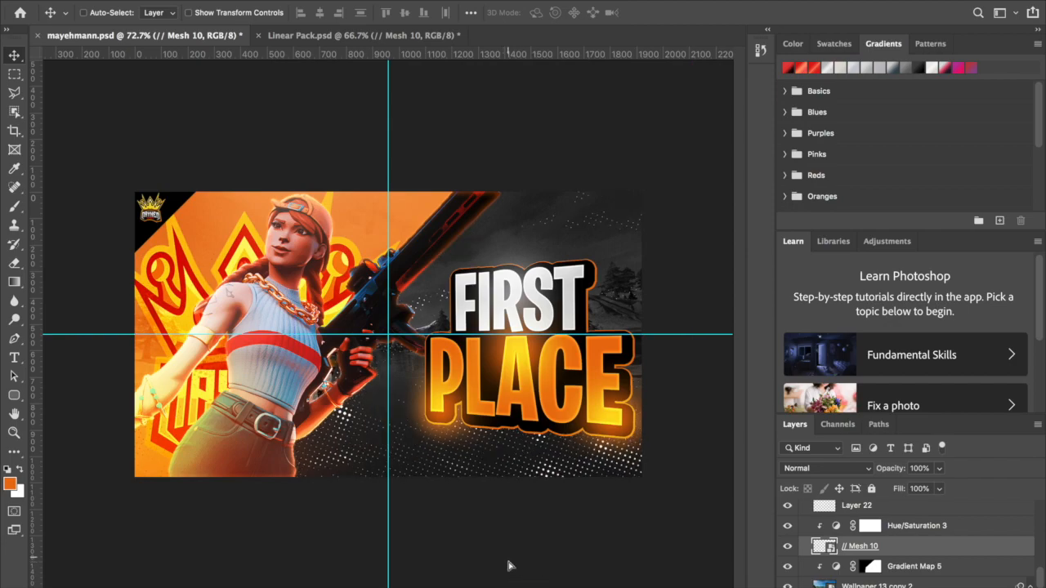
scroll(507, 571, up, 5)
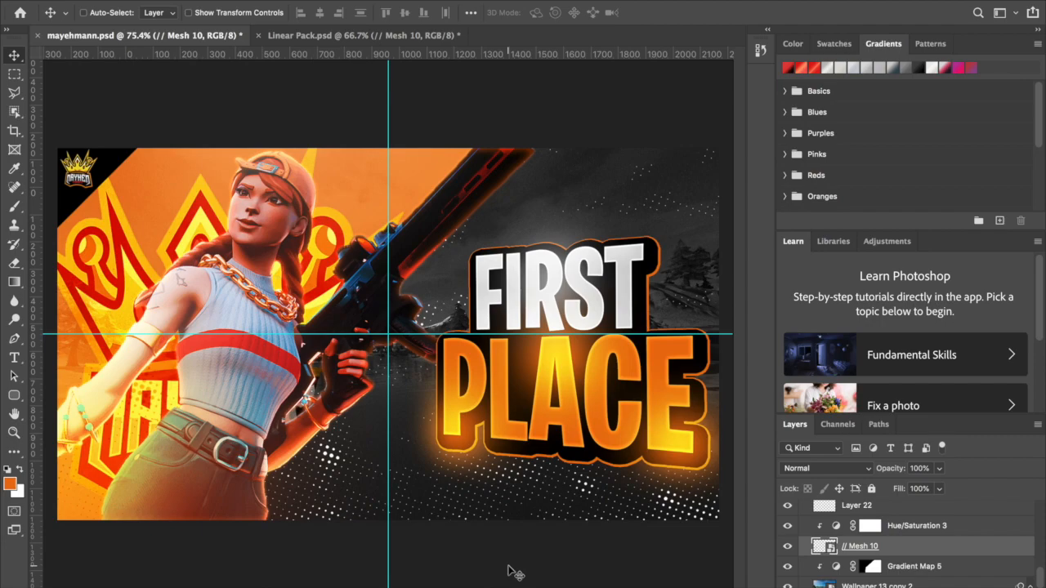
scroll(508, 570, down, 6)
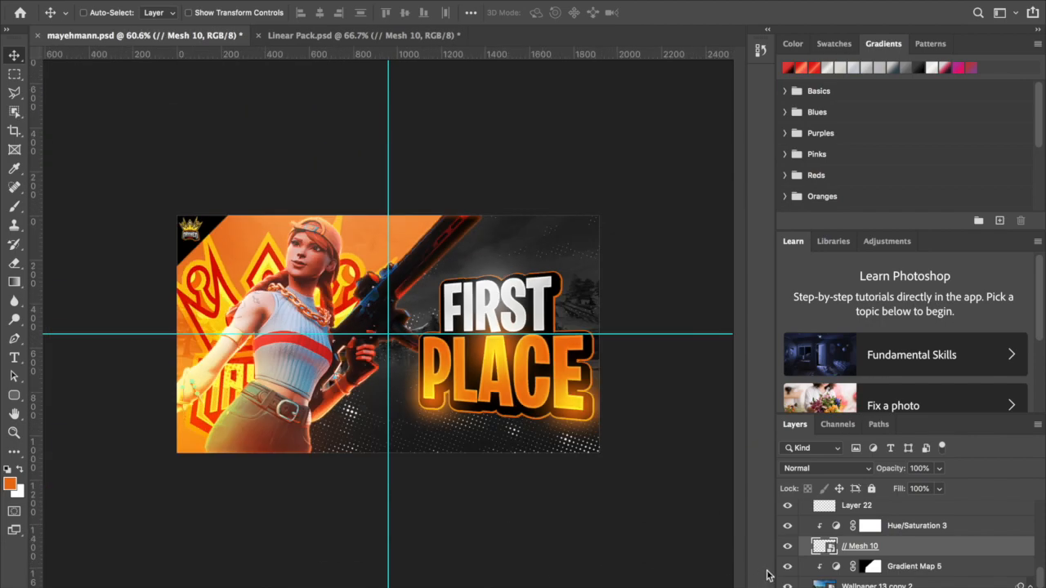
Step: Duplicate // Mesh 10 together with its clipped Hue/Saturation adjustment and hide the mesh copy
shift+click(914, 527)
key(super+j)
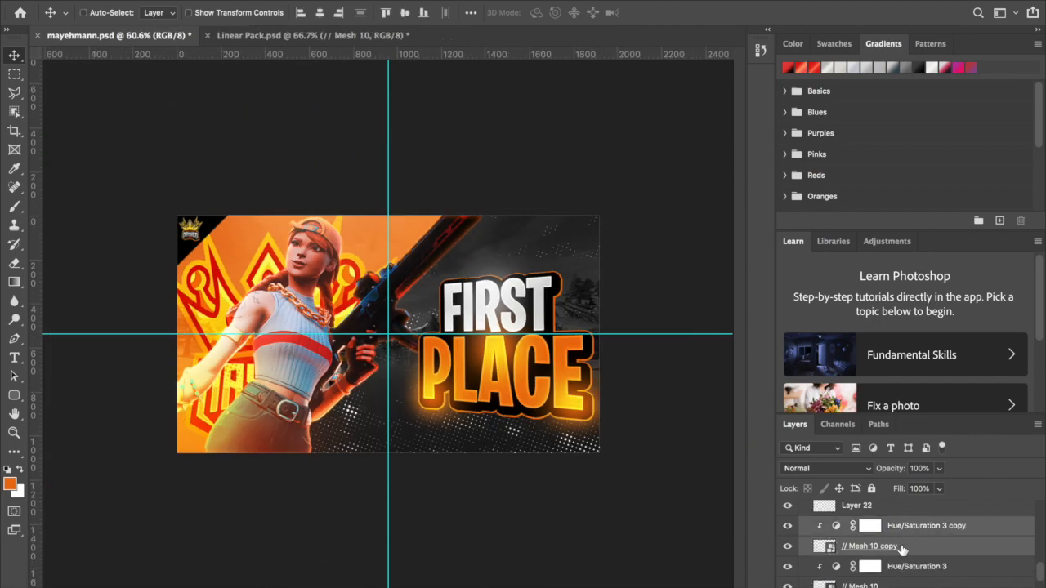
click(903, 549)
click(890, 584)
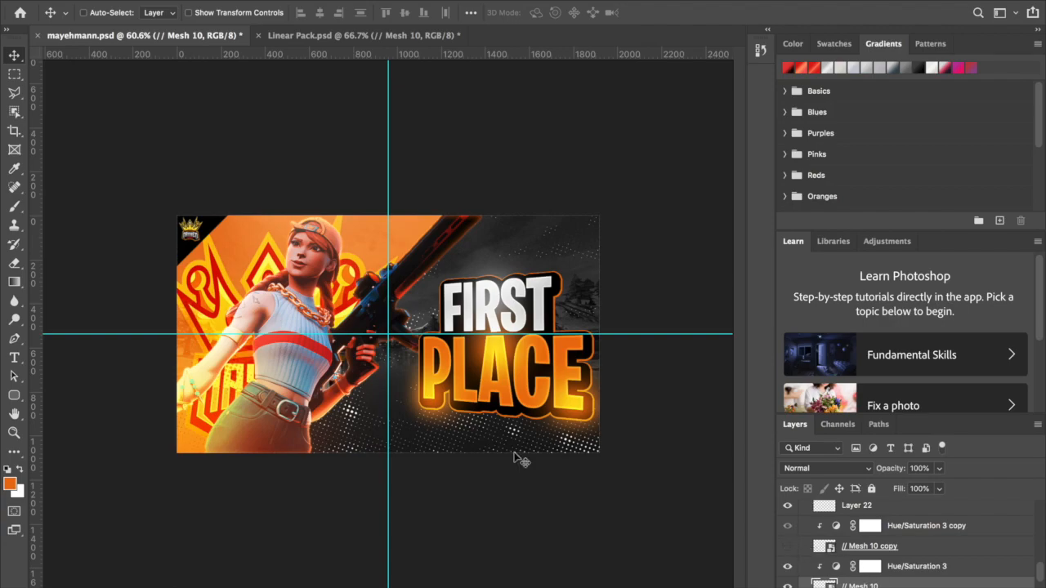
Step: Rasterize the original // Mesh 10 layer and erase its dots over the orange area with a soft 381 px eraser
click(13, 264)
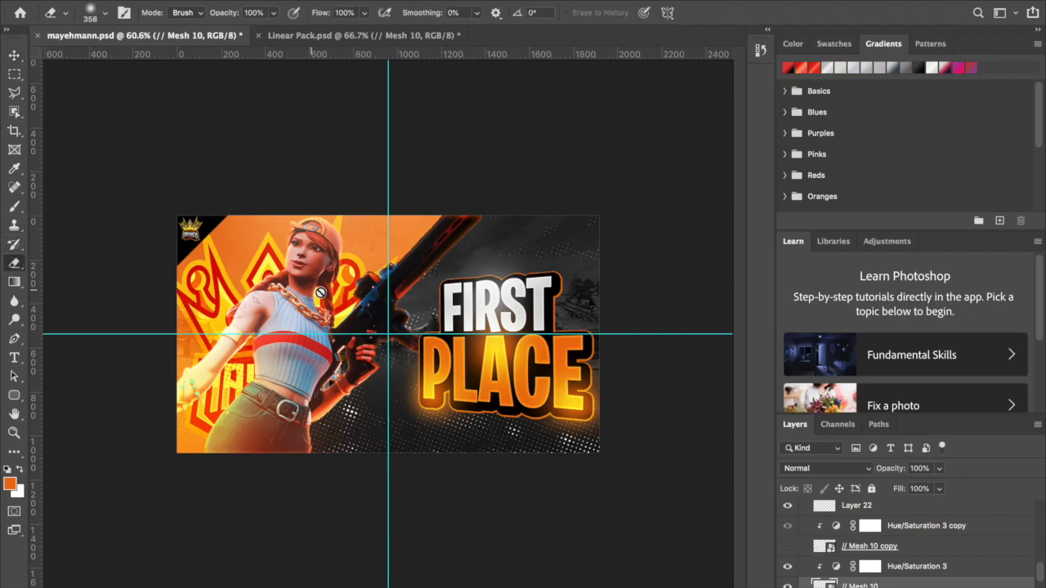
click(348, 250)
click(630, 254)
scroll(899, 572, down, 1)
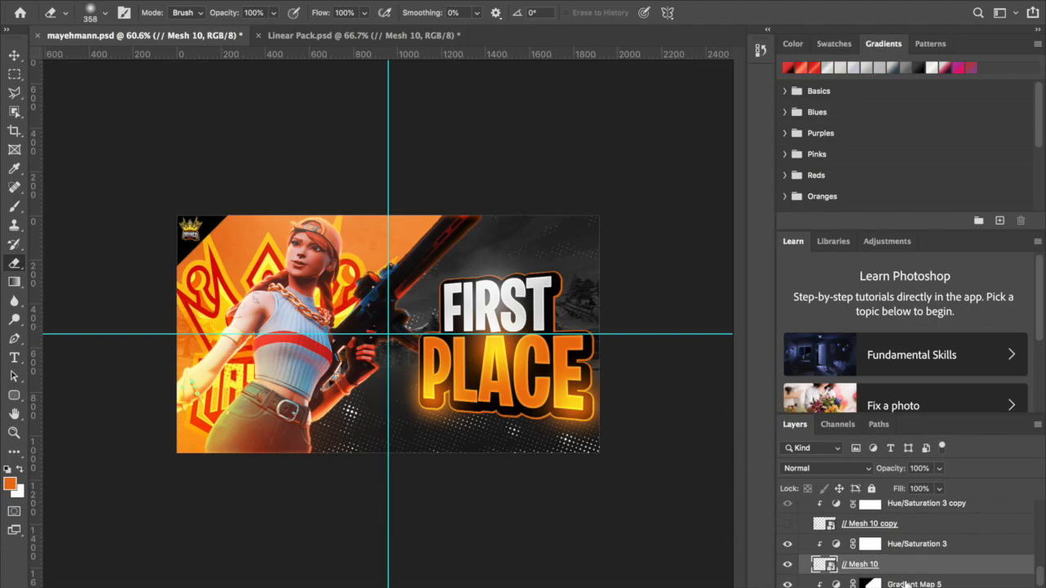
right_click(906, 573)
click(791, 240)
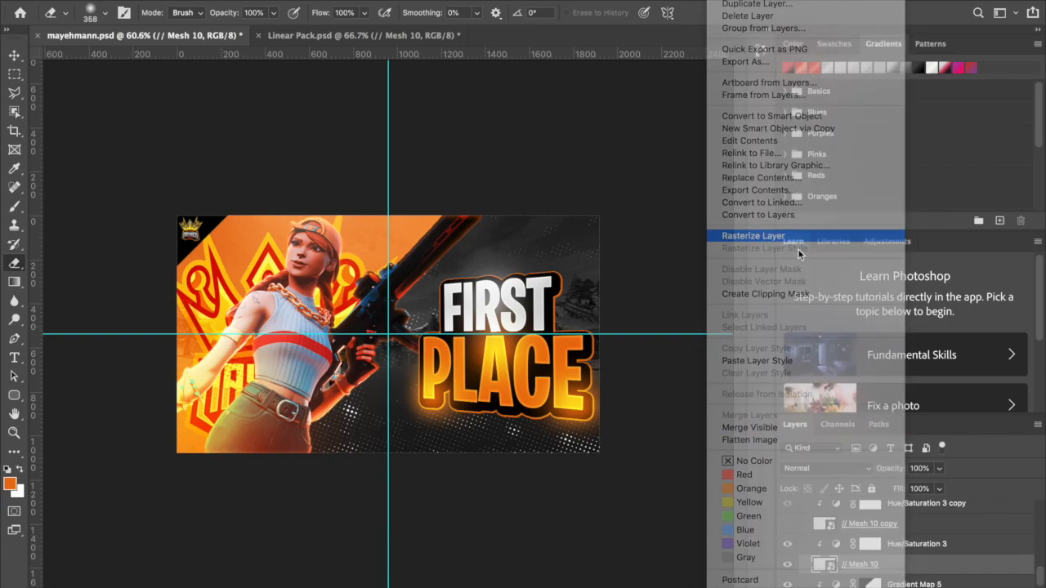
drag(264, 291, 296, 292)
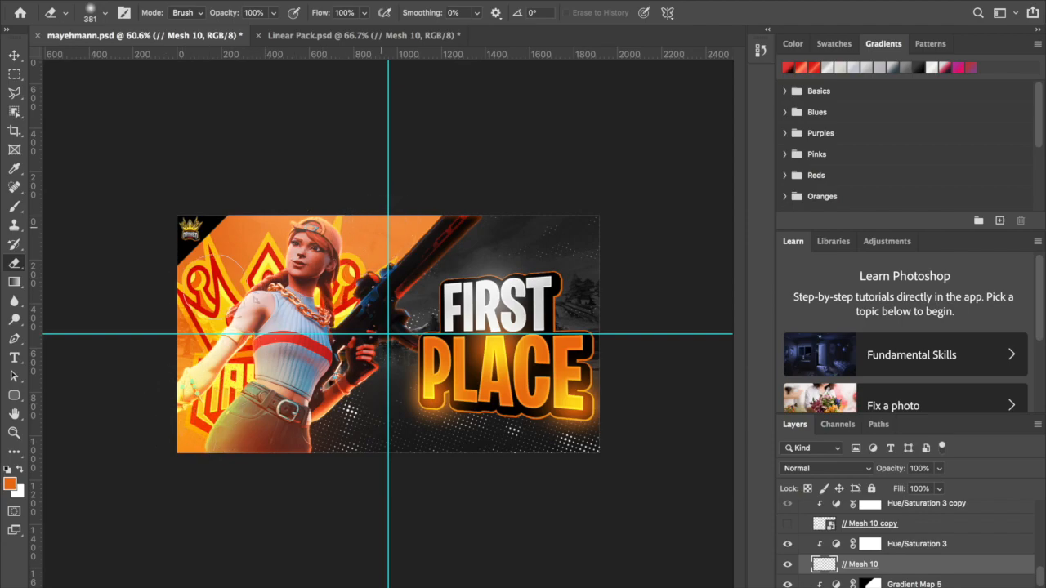
Step: Show the // Mesh 10 copy layer and shift its halftone pattern up and left over the orange area
click(14, 55)
click(912, 525)
click(788, 525)
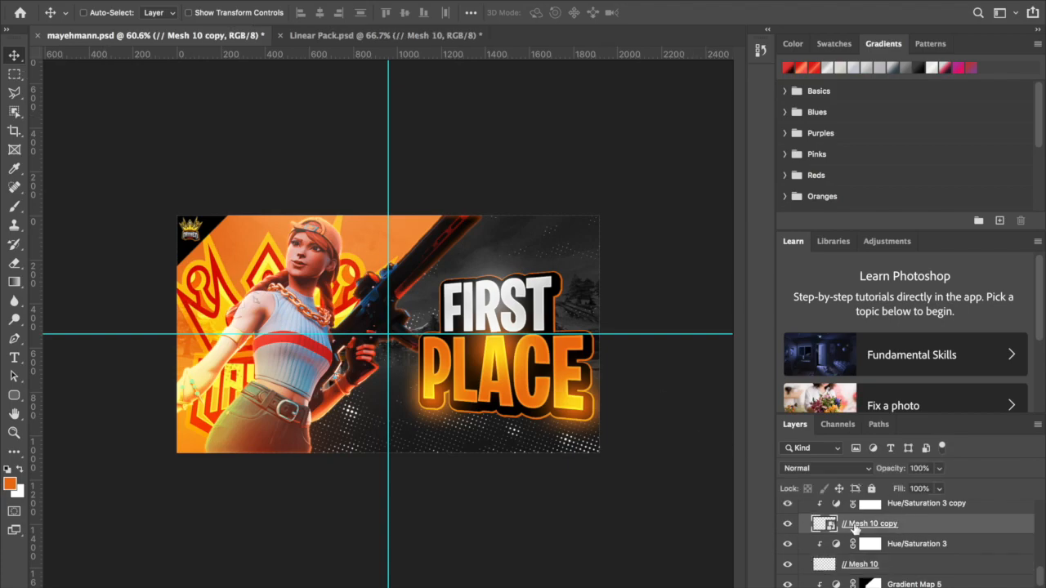
scroll(913, 533, up, 3)
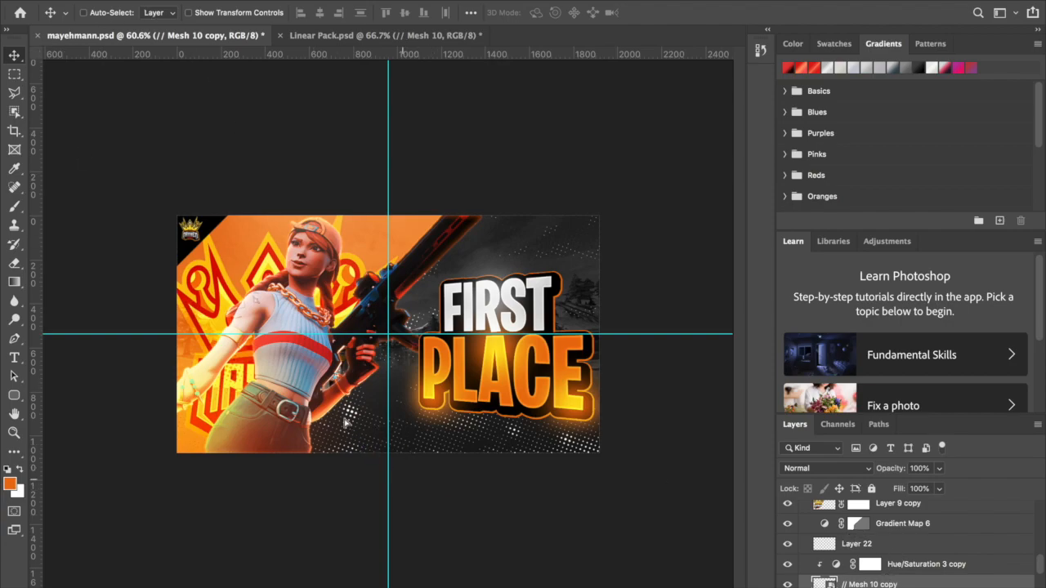
drag(336, 501, 270, 401)
drag(514, 533, 360, 443)
key(super)
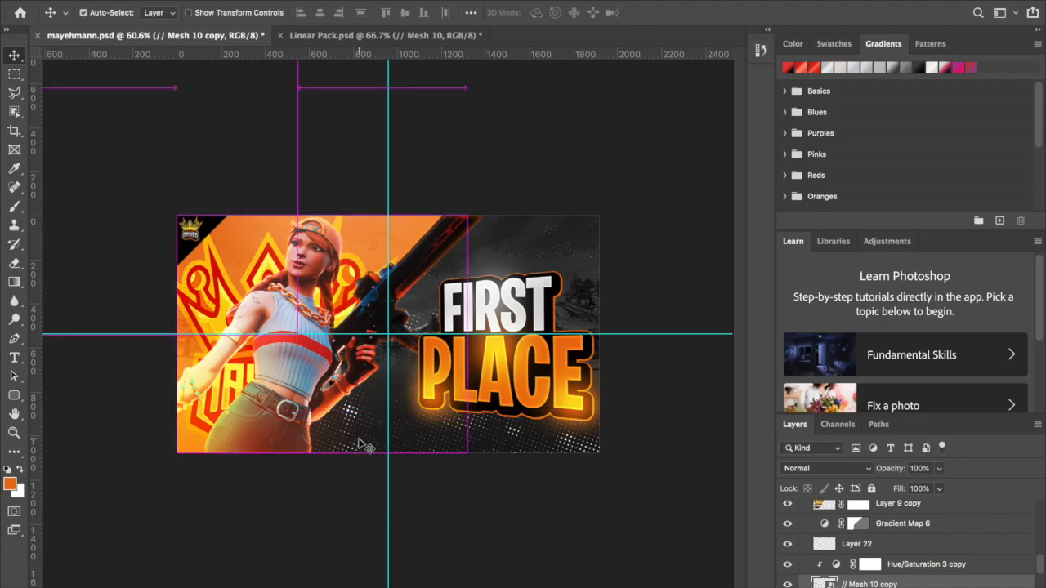
Step: Free-transform the // Mesh 10 copy and reposition its dots across the orange background behind the character
key(super+t)
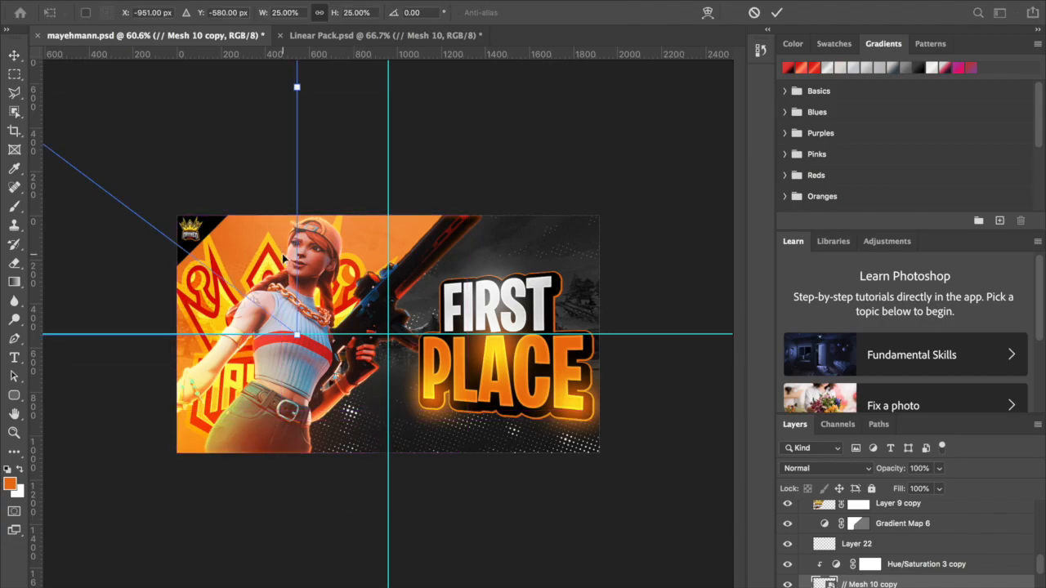
right_click(282, 253)
click(371, 365)
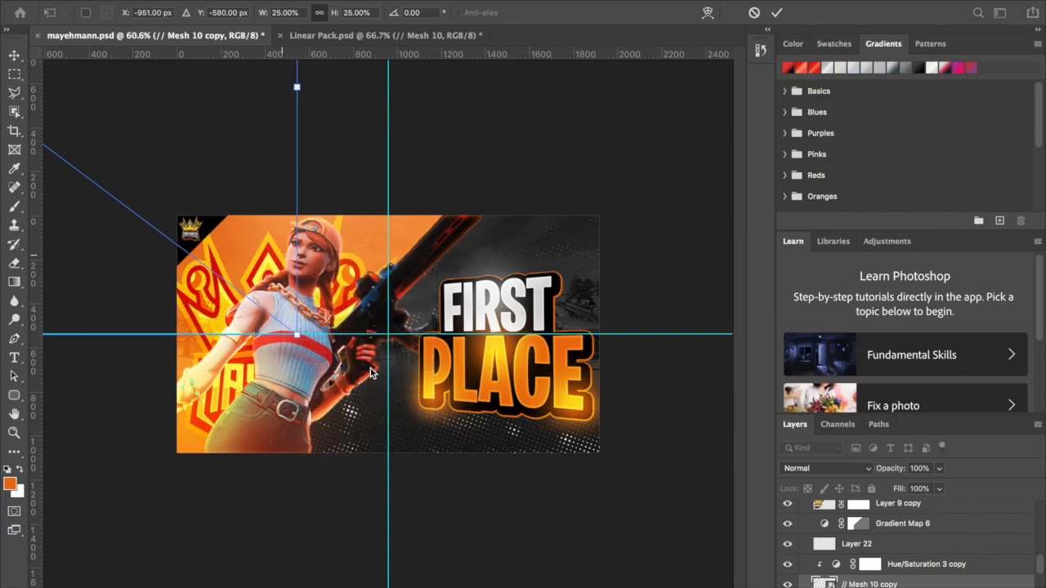
key(Return)
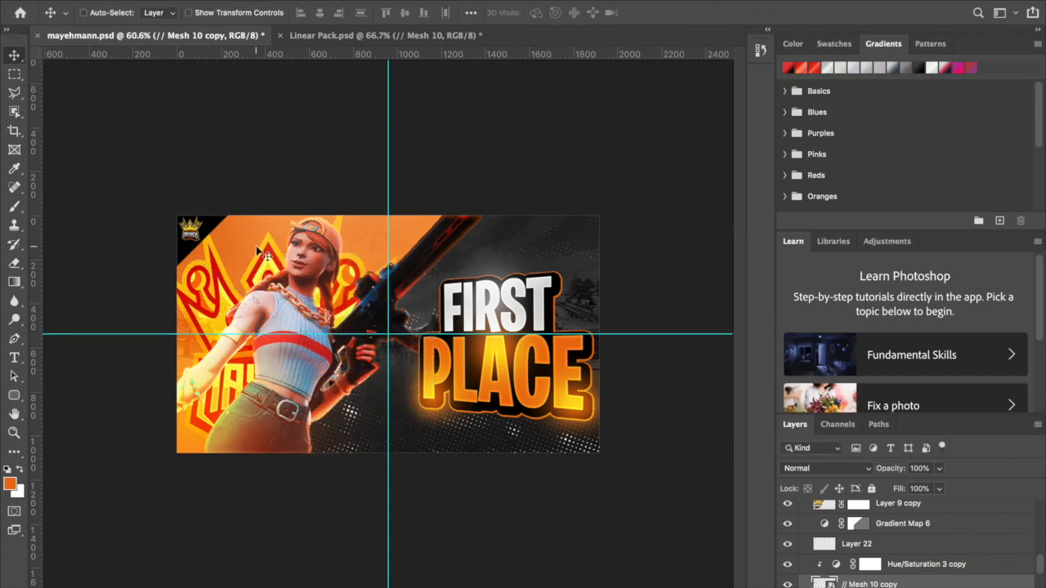
drag(250, 276, 268, 355)
scroll(185, 328, up, 3)
scroll(194, 335, down, 2)
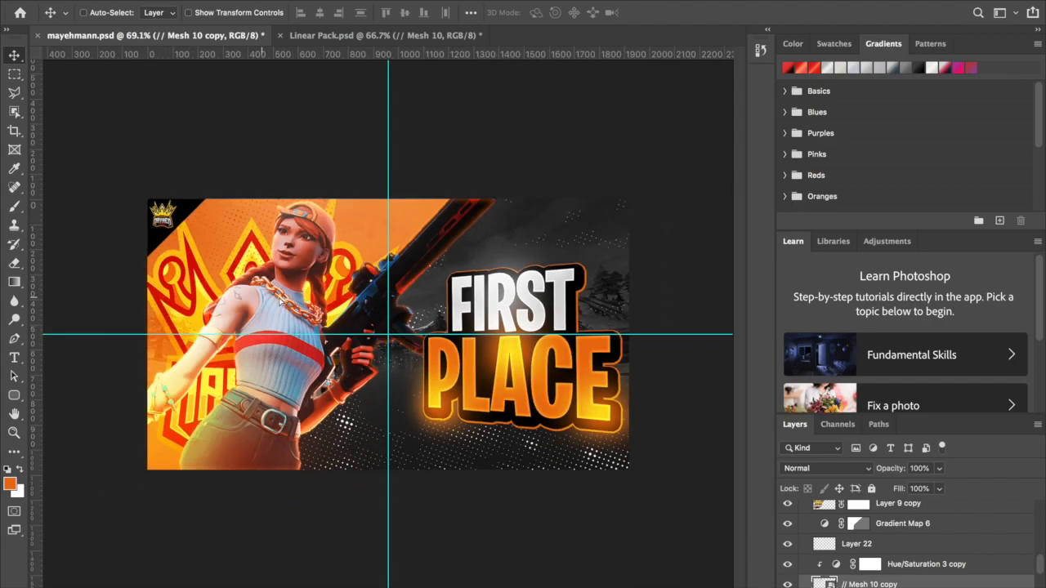
drag(325, 300, 324, 295)
Step: Rasterize the // Mesh 10 copy and erase its dots from the dark area with the 381 px soft eraser
click(15, 263)
click(490, 239)
key(Return)
right_click(914, 583)
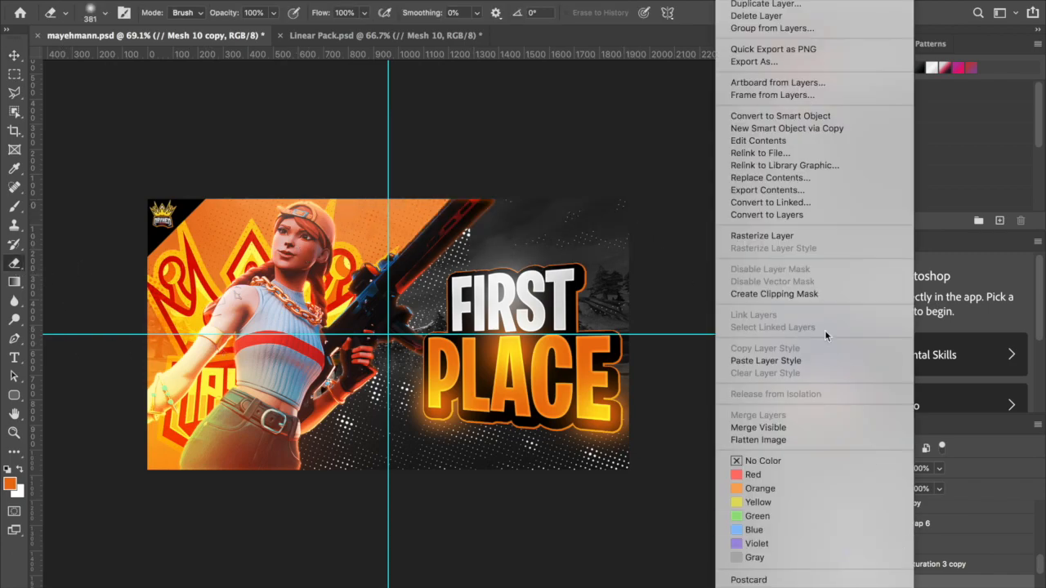
click(745, 236)
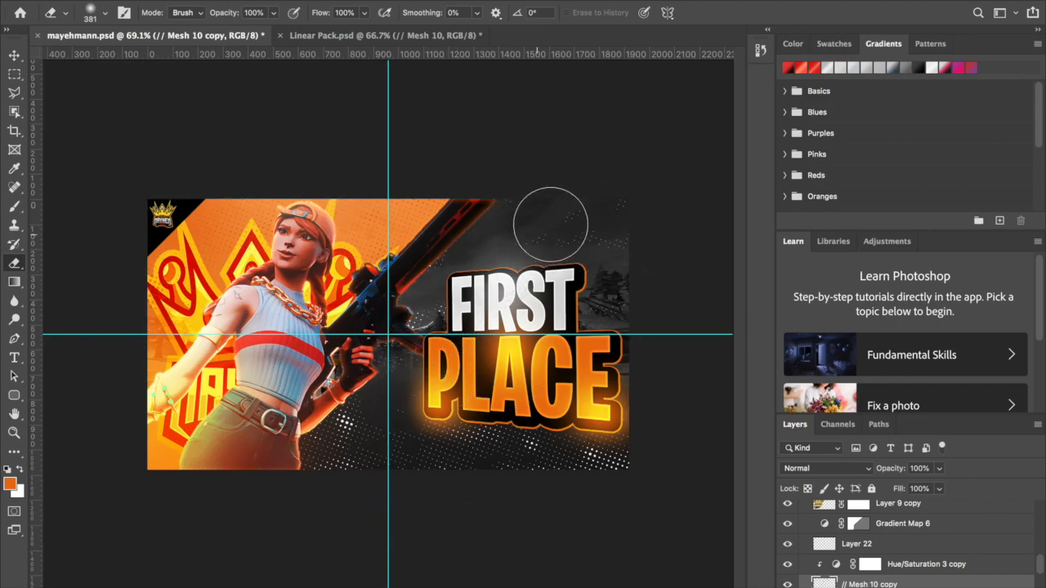
click(16, 56)
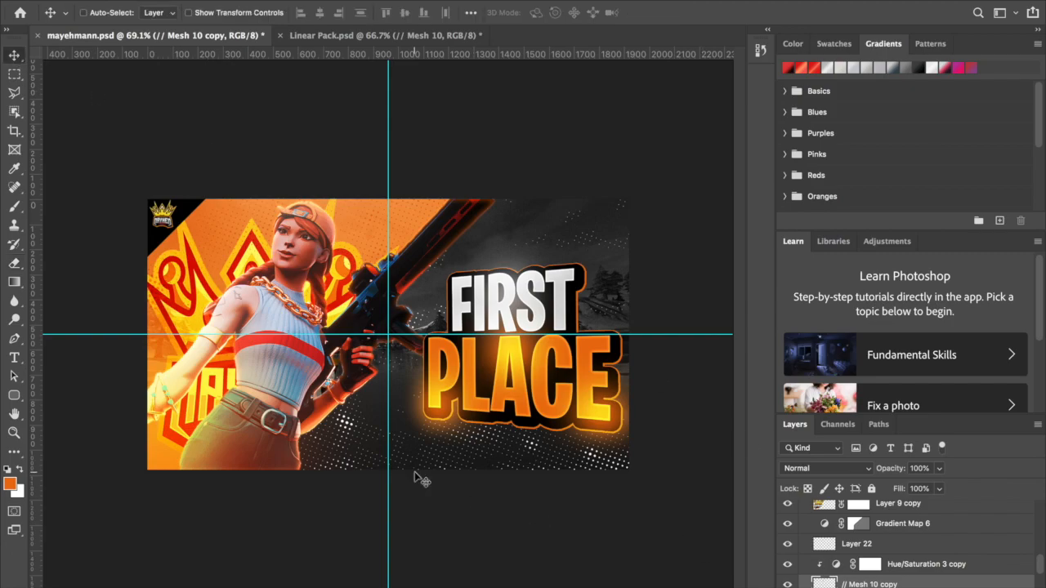
Step: Examine the halftone dots and overall composition of the thumbnail, both in close-up and as a whole
scroll(415, 476, up, 3)
scroll(221, 331, up, 1)
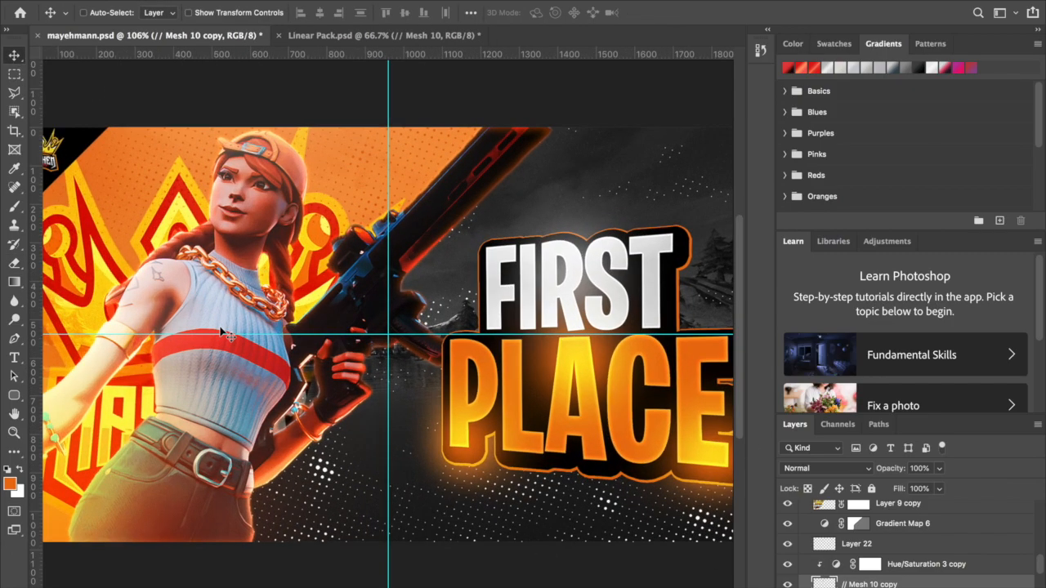
scroll(392, 311, down, 3)
scroll(398, 303, down, 1)
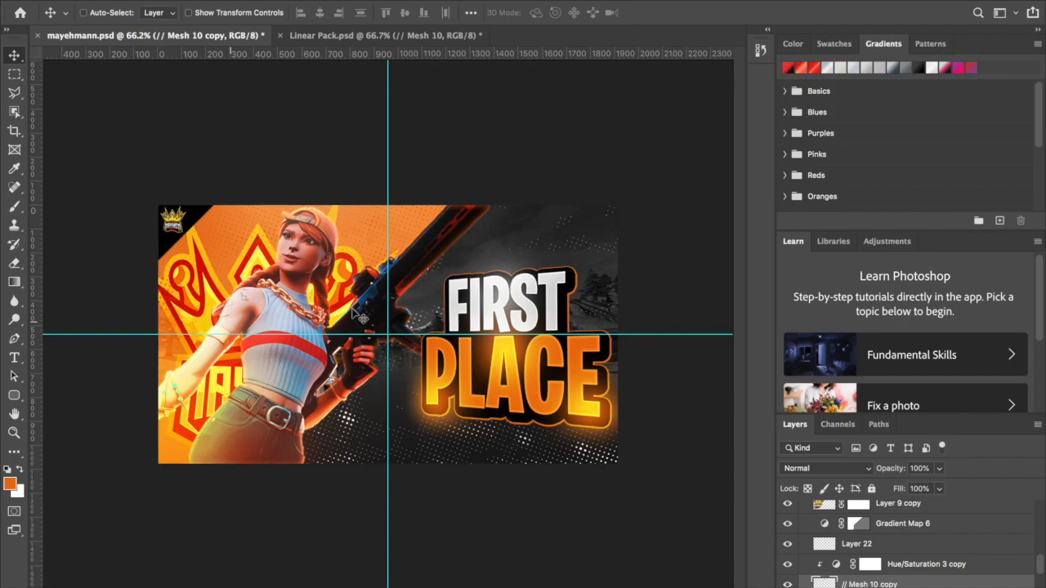
scroll(431, 364, up, 2)
scroll(426, 344, down, 3)
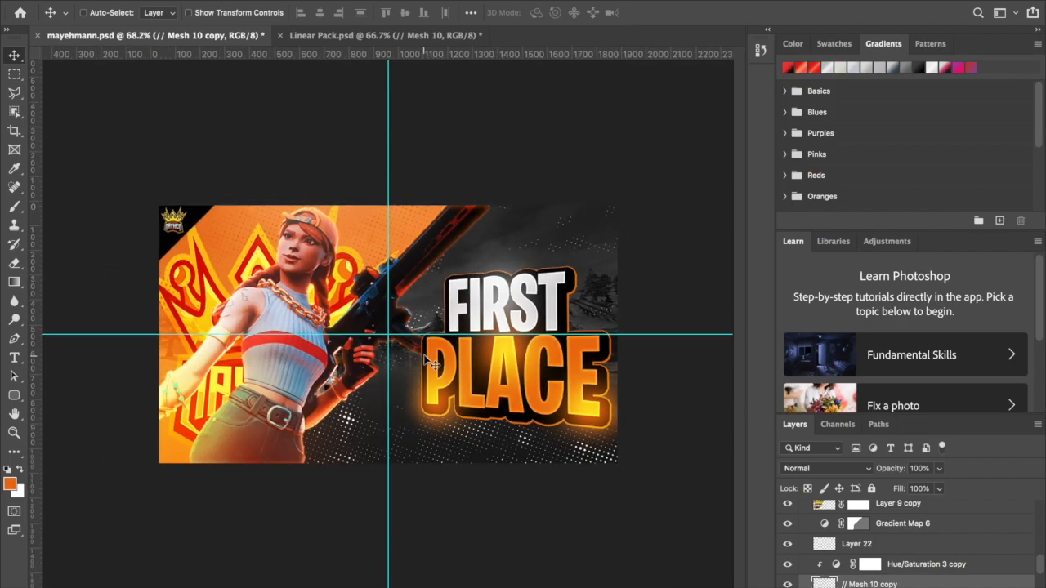
scroll(437, 412, down, 1)
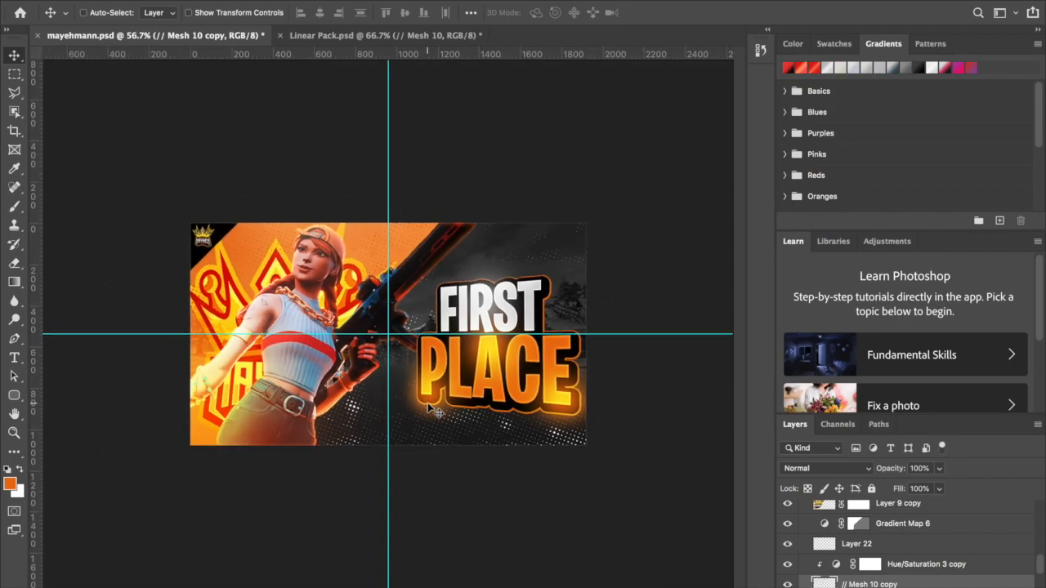
scroll(842, 541, down, 3)
Step: Hide the guides and merge a duplicate of Group 1 into a single layer above the original group
key(super+;)
scroll(334, 431, up, 3)
scroll(972, 570, up, 5)
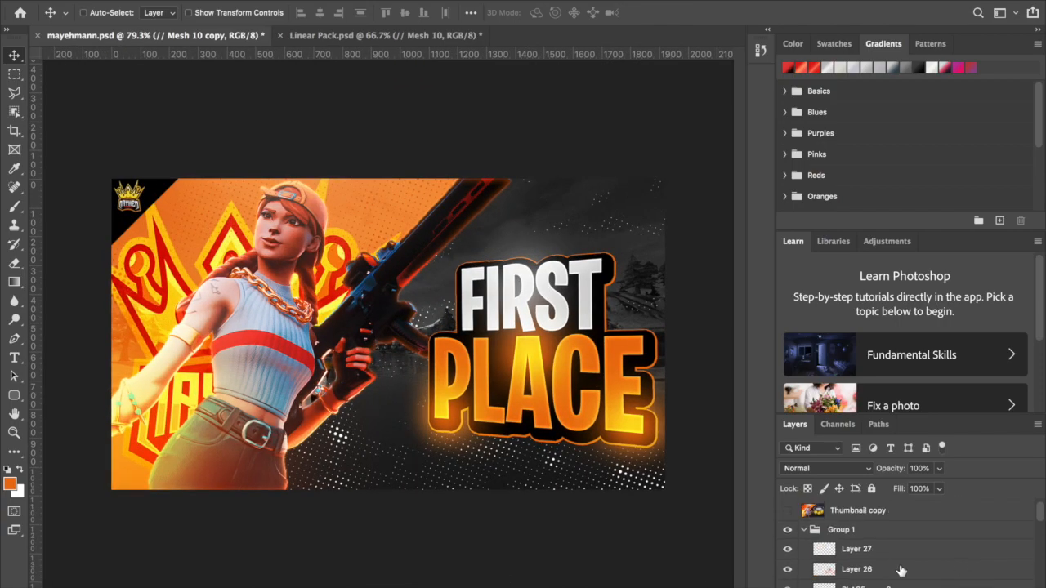
click(806, 532)
click(813, 533)
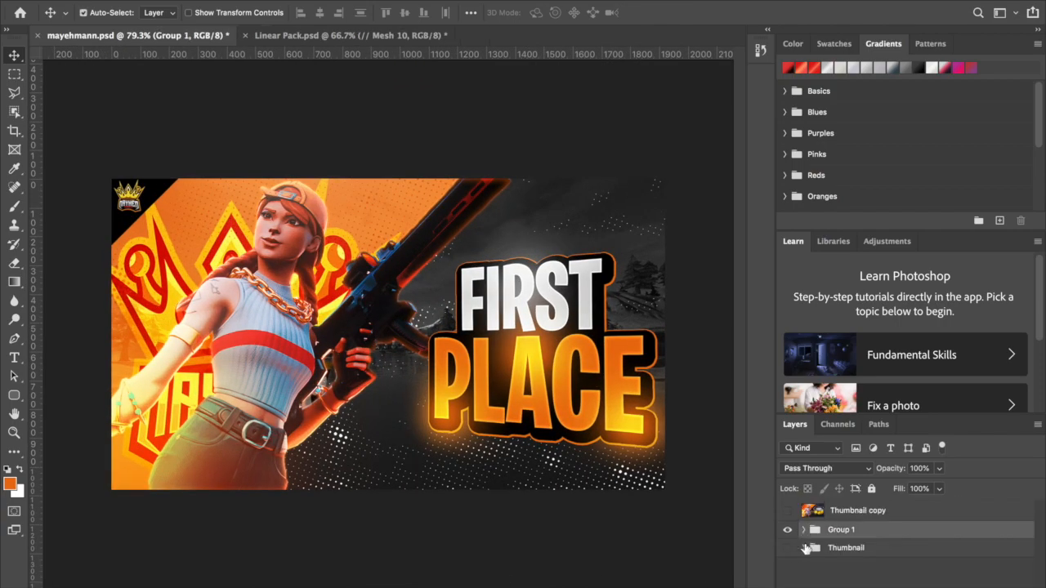
key(super+j)
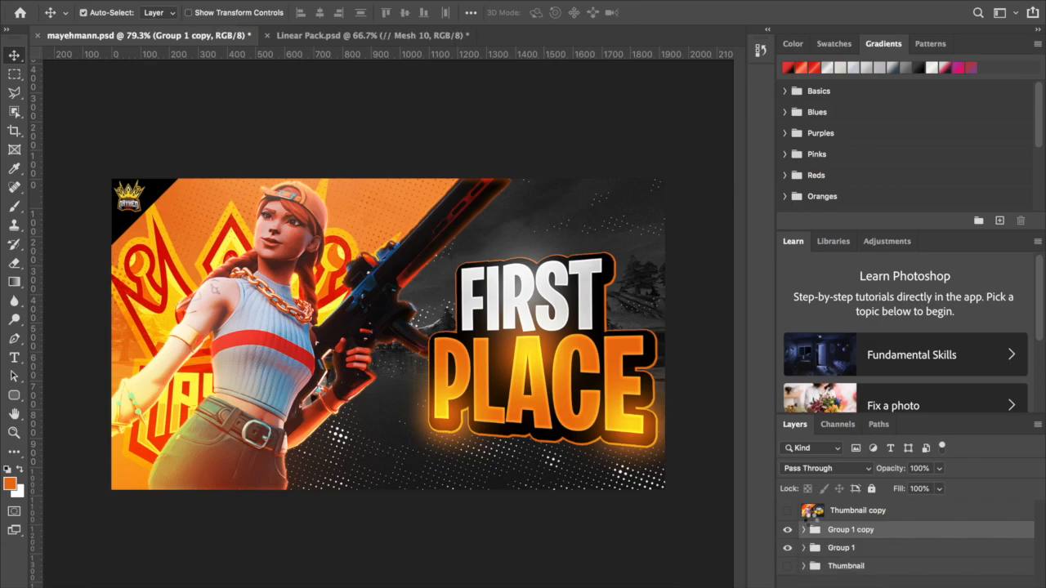
key(super+e)
Step: Compare the current artwork with the earlier version by repeatedly showing and hiding the Thumbnail copy layer
click(787, 512)
click(787, 511)
click(787, 512)
click(787, 512)
click(786, 512)
click(786, 512)
click(786, 512)
click(786, 512)
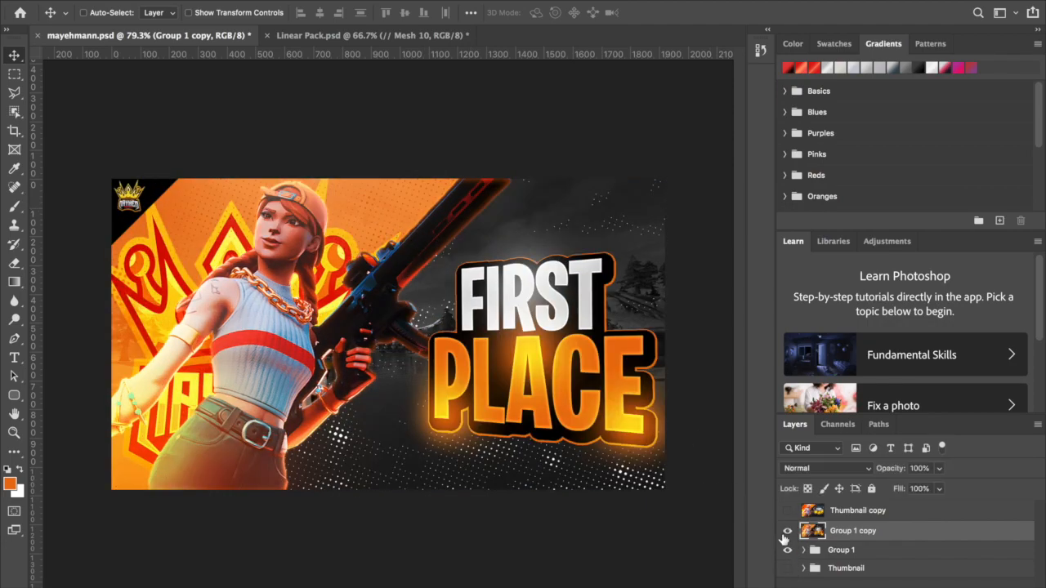
Step: Start a Camera Raw Filter on Group 1 copy with Contrast +8, Highlights +9 and Temperature -6
click(339, 1)
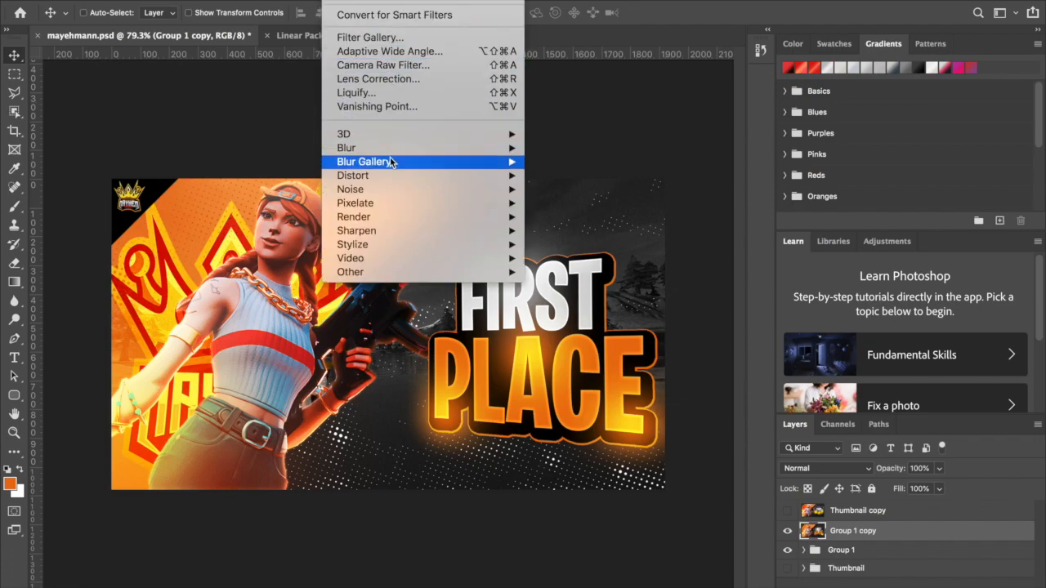
click(415, 69)
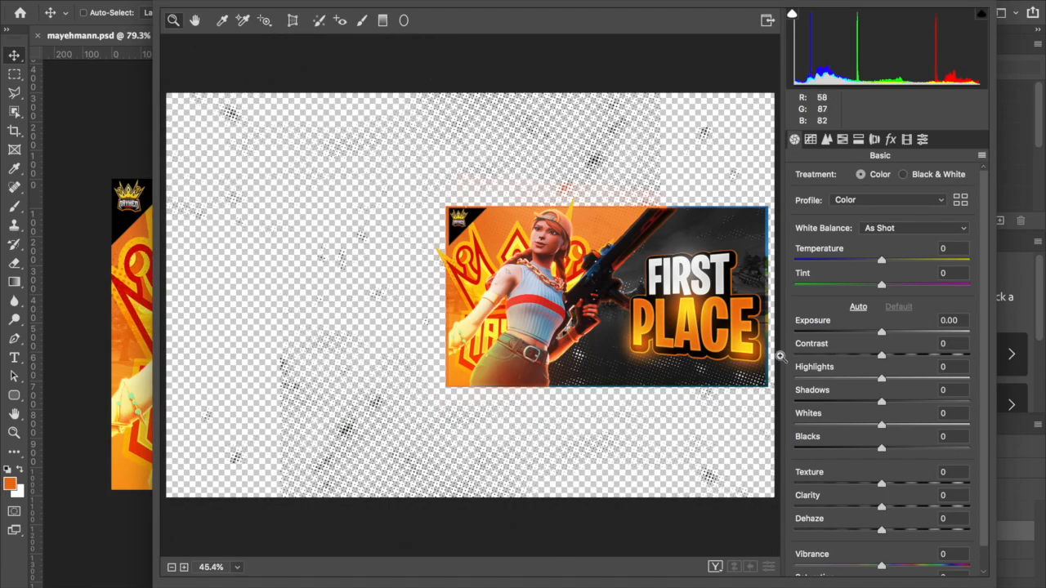
drag(904, 356, 902, 360)
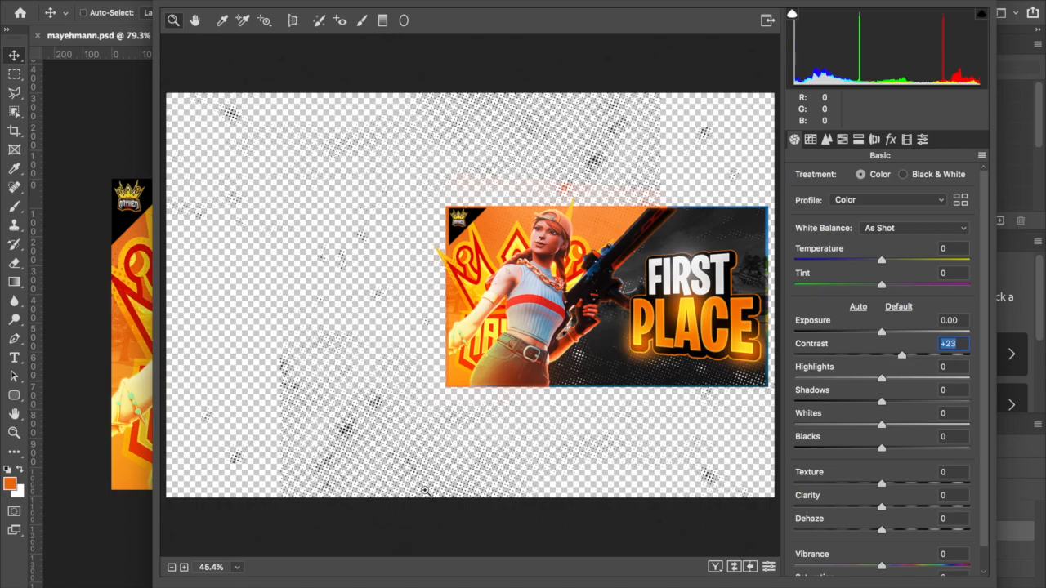
click(184, 568)
click(184, 568)
click(184, 568)
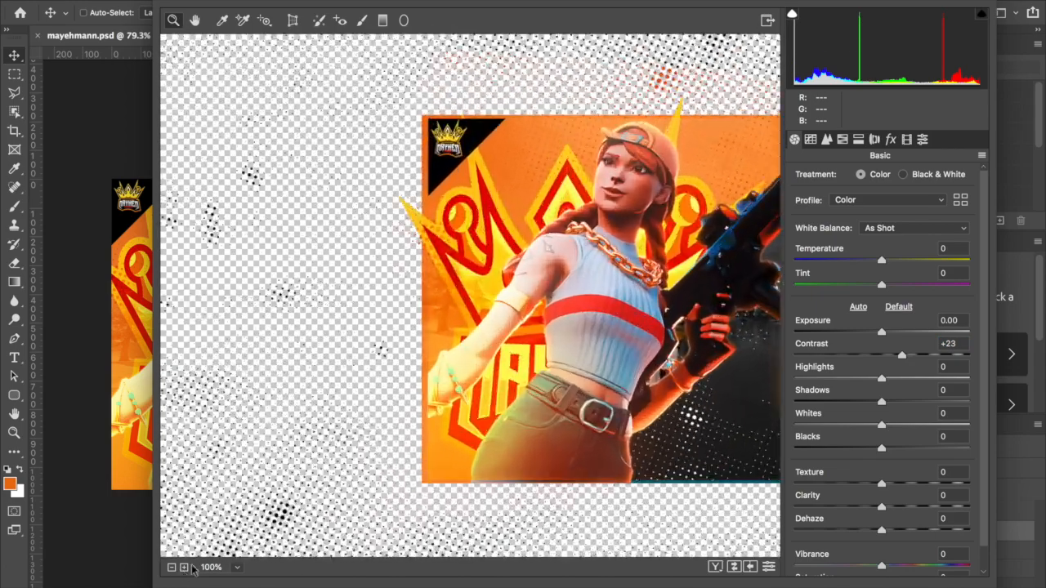
mouse_move(597, 447)
mouse_down()
mouse_move(406, 446)
mouse_move(585, 454)
mouse_up()
drag(902, 355, 891, 385)
mouse_move(860, 261)
mouse_down()
mouse_move(911, 261)
mouse_move(844, 266)
mouse_move(879, 270)
mouse_up()
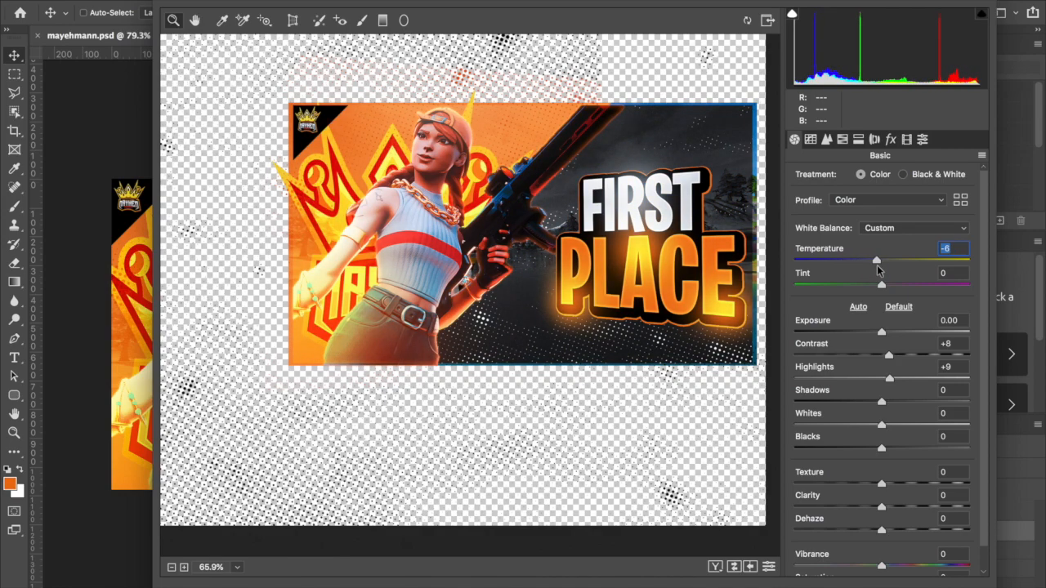
Step: Set Texture to +10, Clarity to +2, Dehaze to +14, Vibrance to +8 and Saturation to +5 in the Camera Raw basic adjustments
click(891, 484)
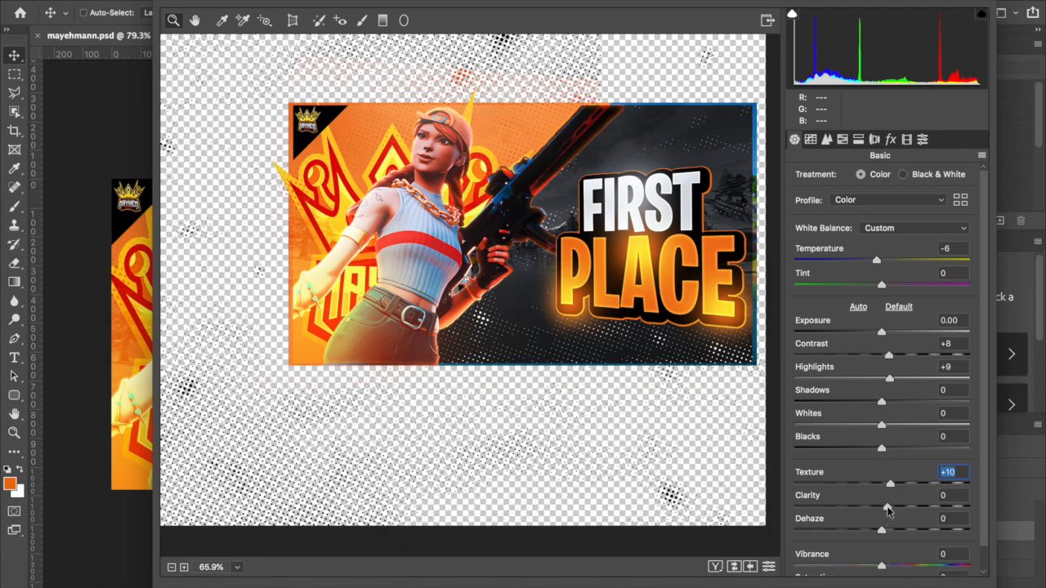
drag(888, 508, 893, 531)
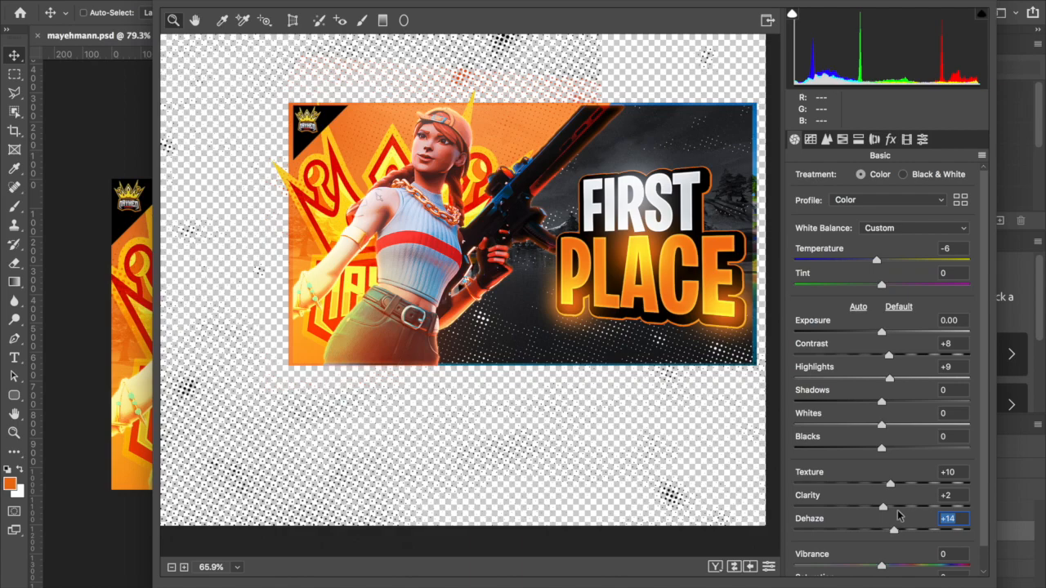
scroll(892, 555, down, 1)
drag(884, 543, 887, 566)
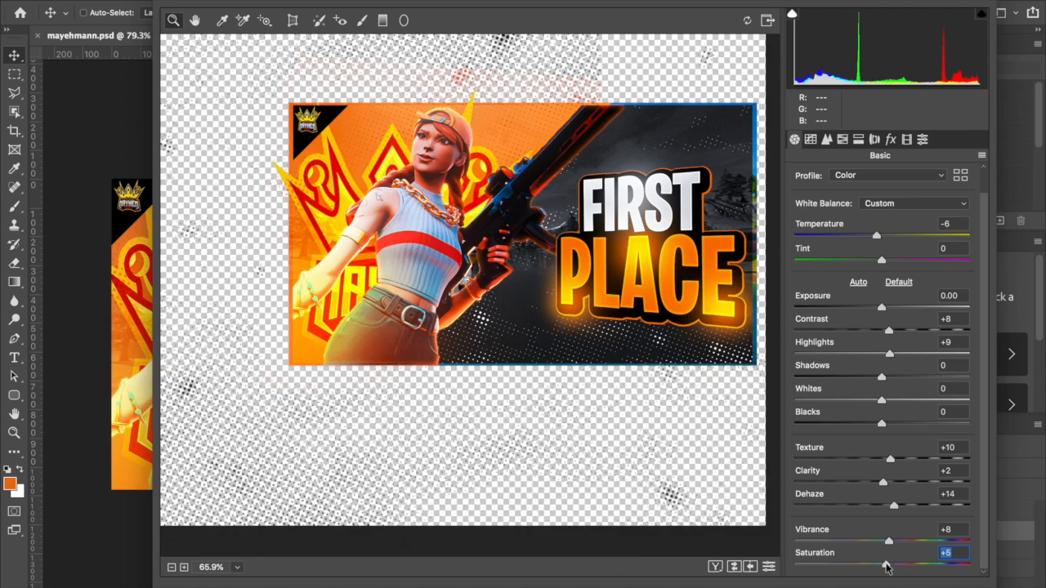
Step: Add film grain with an Amount of 18 in the Camera Raw effects
click(874, 139)
click(891, 139)
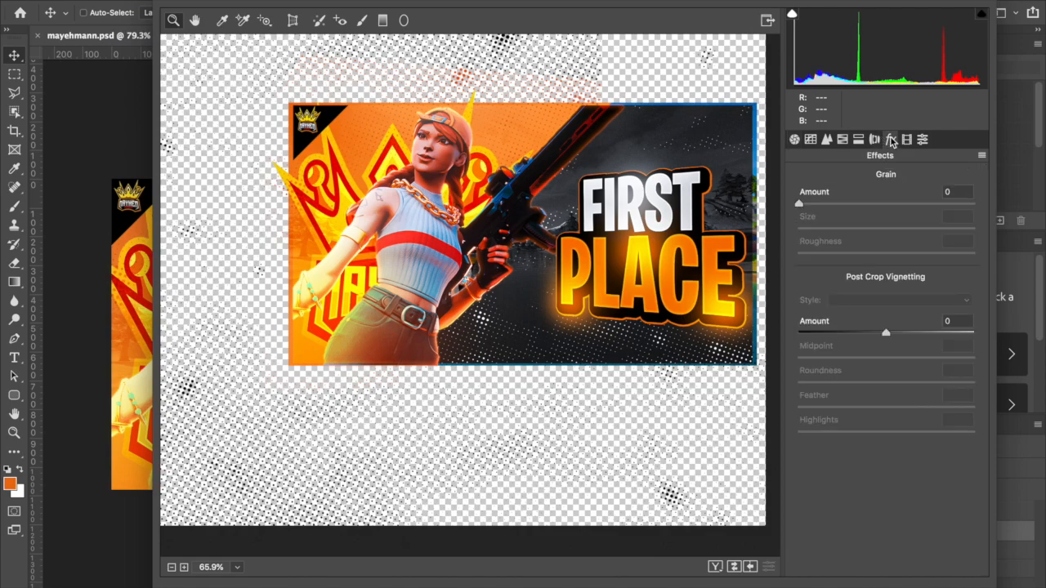
click(829, 205)
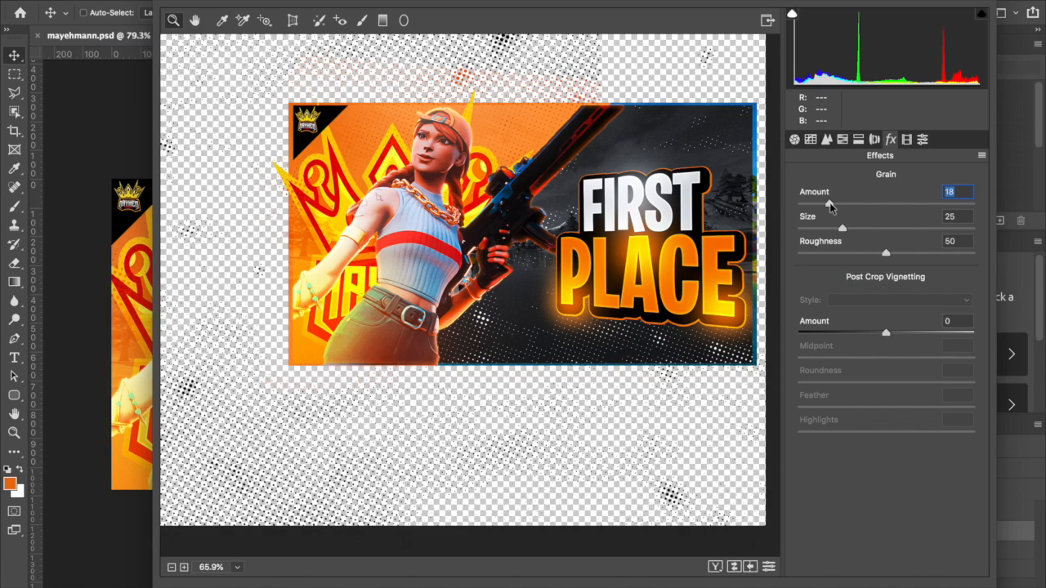
Step: Try shifting the Oranges luminance in the HSL adjustments and return it to 0
click(907, 140)
click(922, 139)
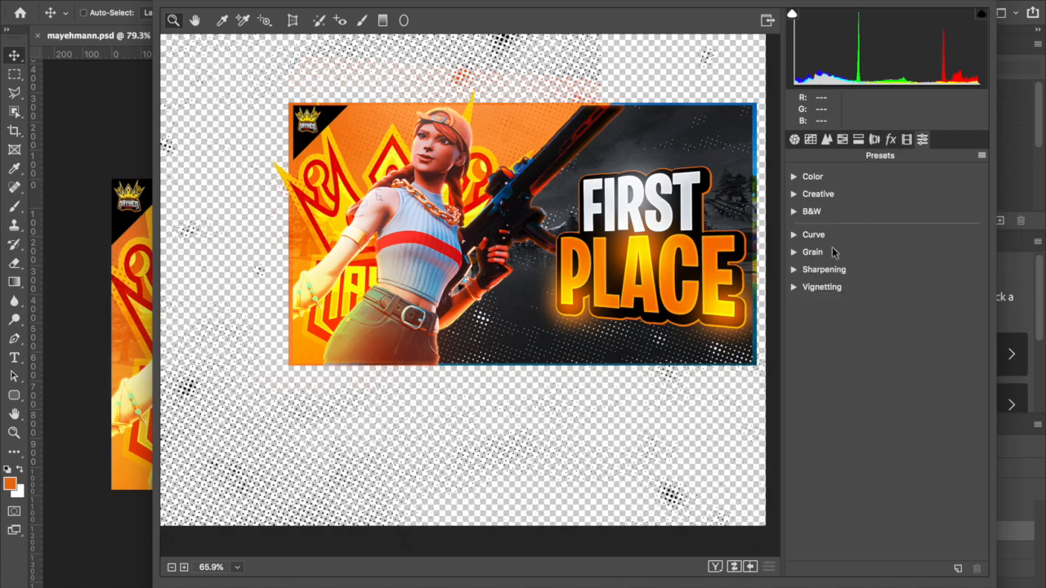
click(827, 140)
click(811, 139)
click(826, 140)
click(843, 140)
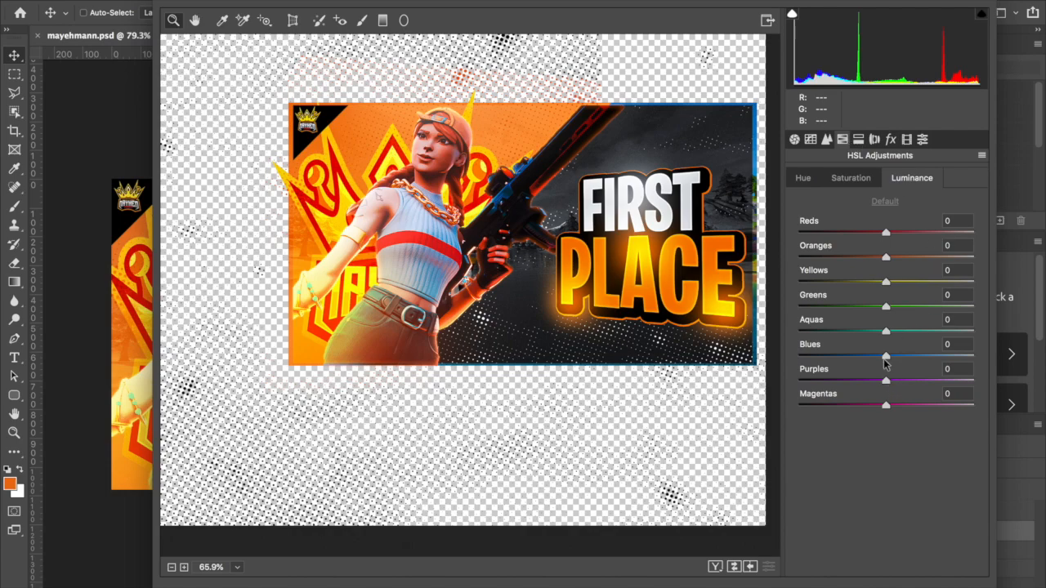
mouse_move(888, 260)
mouse_down()
mouse_move(862, 260)
mouse_move(909, 262)
mouse_move(886, 264)
mouse_up()
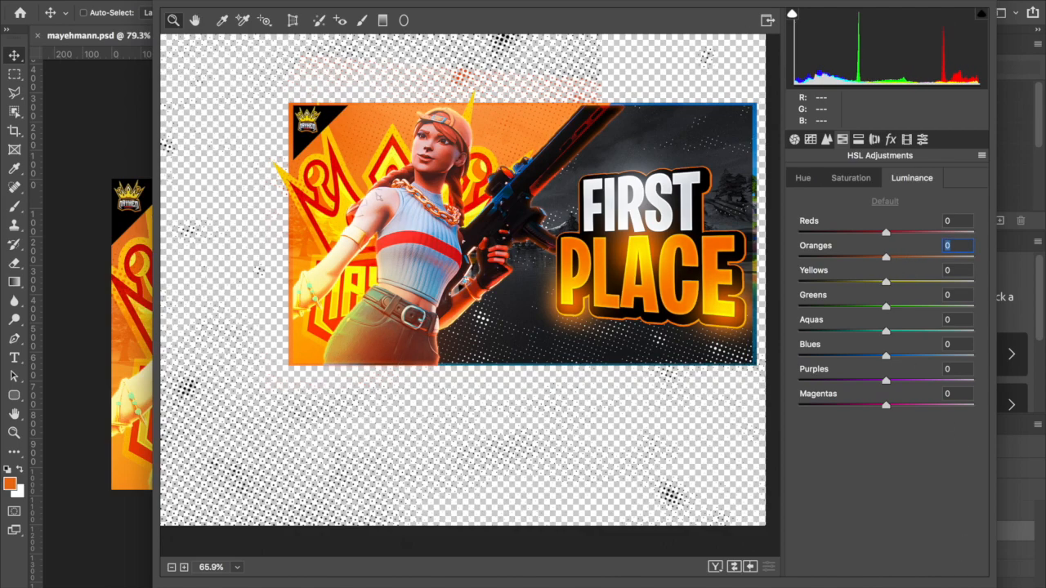
Step: Apply the Camera Raw adjustments to the Group 1 copy layer and inspect the graded thumbnail
key(Return)
scroll(425, 403, up, 3)
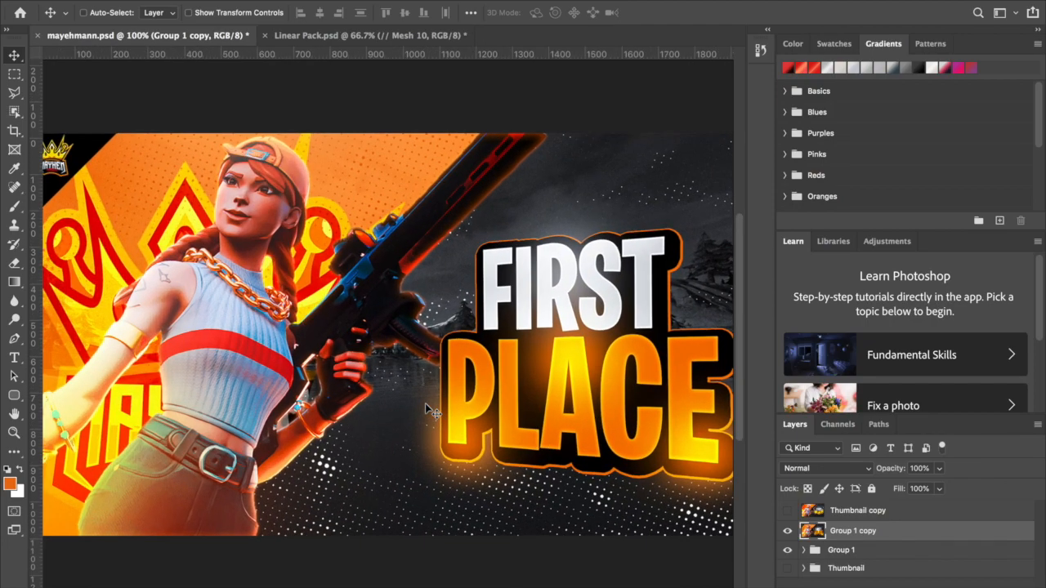
scroll(425, 403, down, 3)
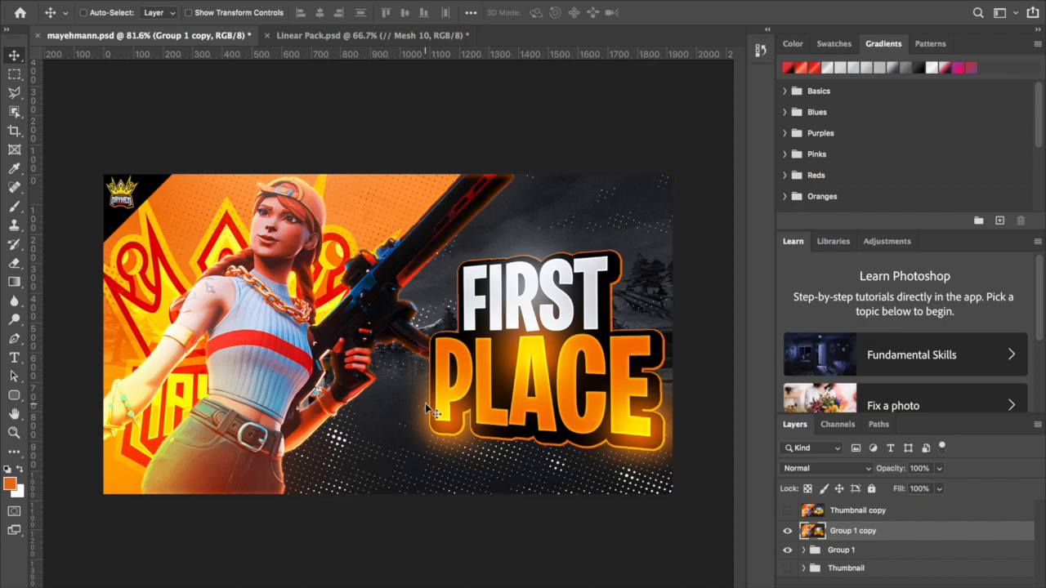
scroll(456, 432, up, 2)
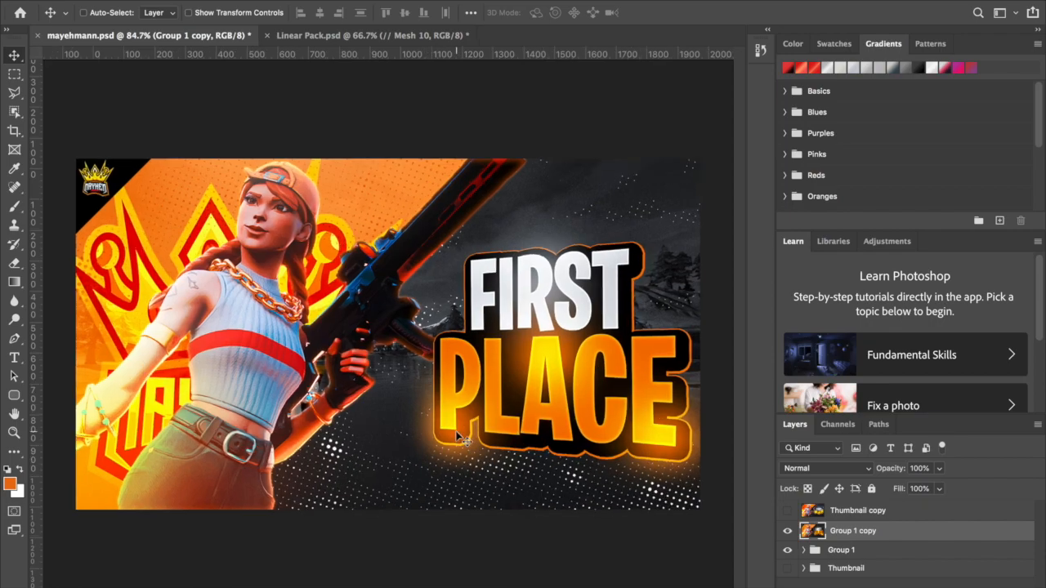
scroll(460, 439, down, 2)
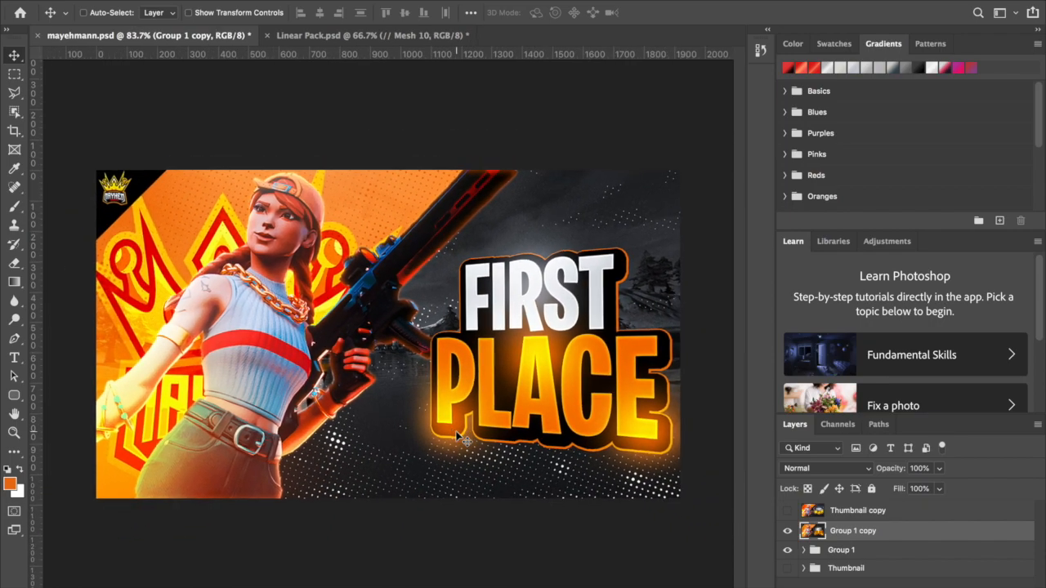
scroll(460, 439, up, 1)
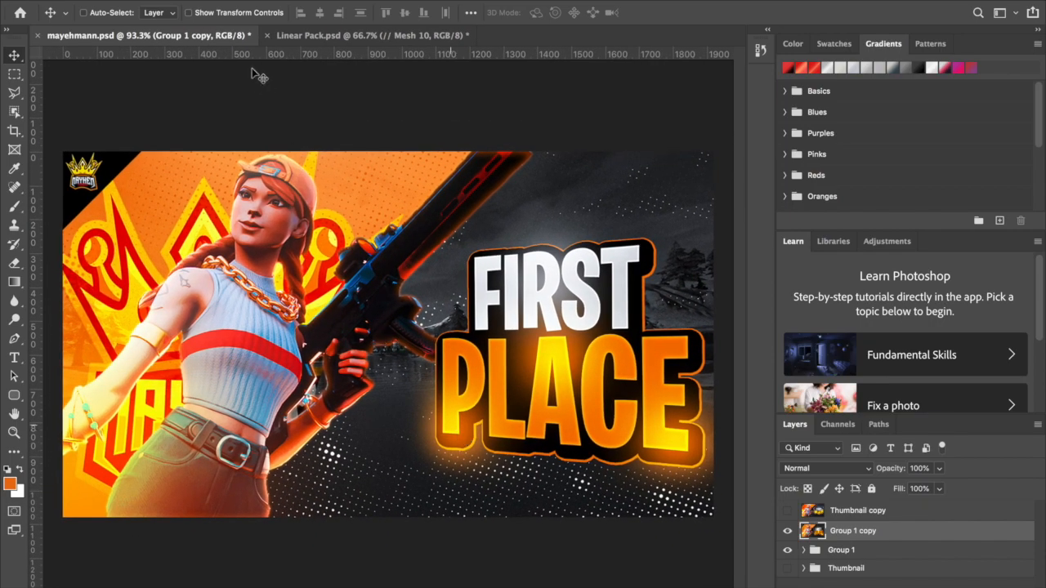